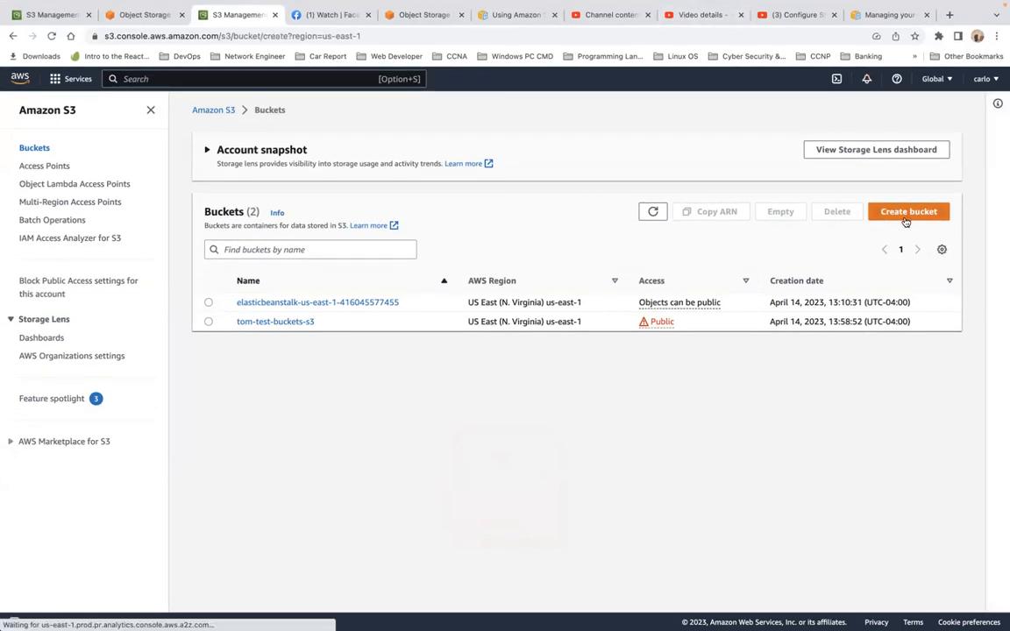
Start a new bucket named s3-event-notifications in US East (N. Virginia), keeping the default ownership, public access, versioning and encryption settings.
{"action": "left_click", "coordinate": [904, 221]}
{"action": "left_click", "coordinate": [251, 252]}
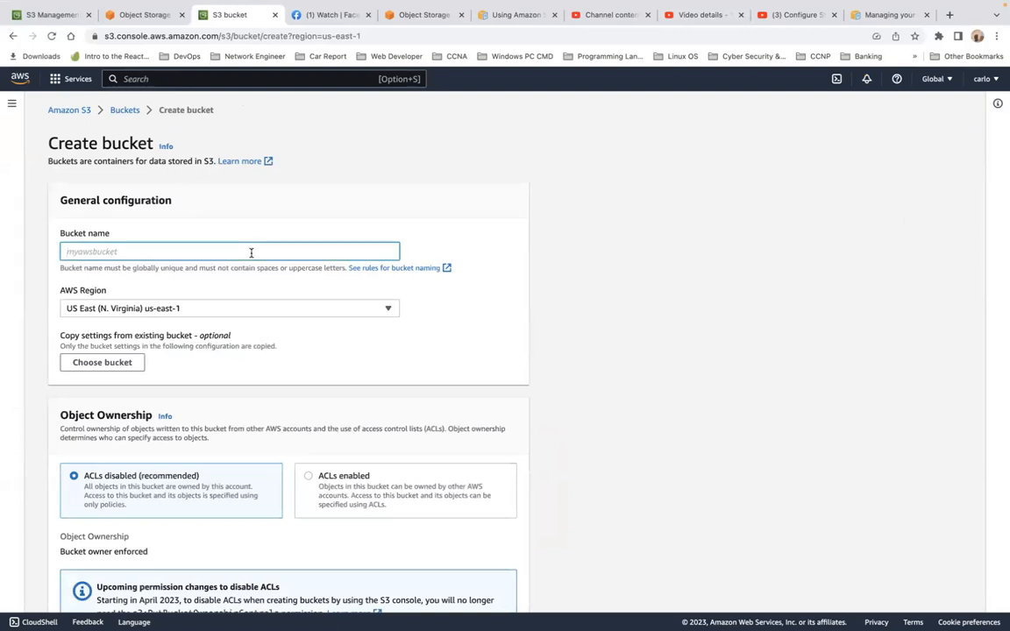
{"action": "type", "text": "s3-event-notications"}
{"action": "left_click", "coordinate": [122, 251]}
{"action": "type", "text": "fi"}
{"action": "scroll", "coordinate": [121, 251], "scroll_direction": "down", "scroll_amount": 5}
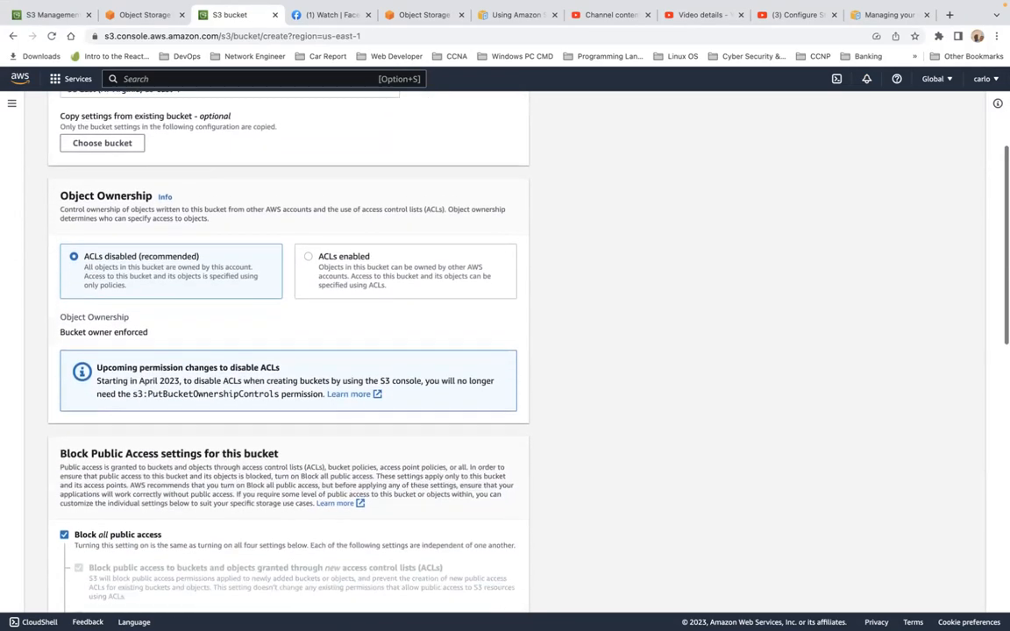
{"action": "scroll", "coordinate": [289, 351], "scroll_direction": "down", "scroll_amount": 10}
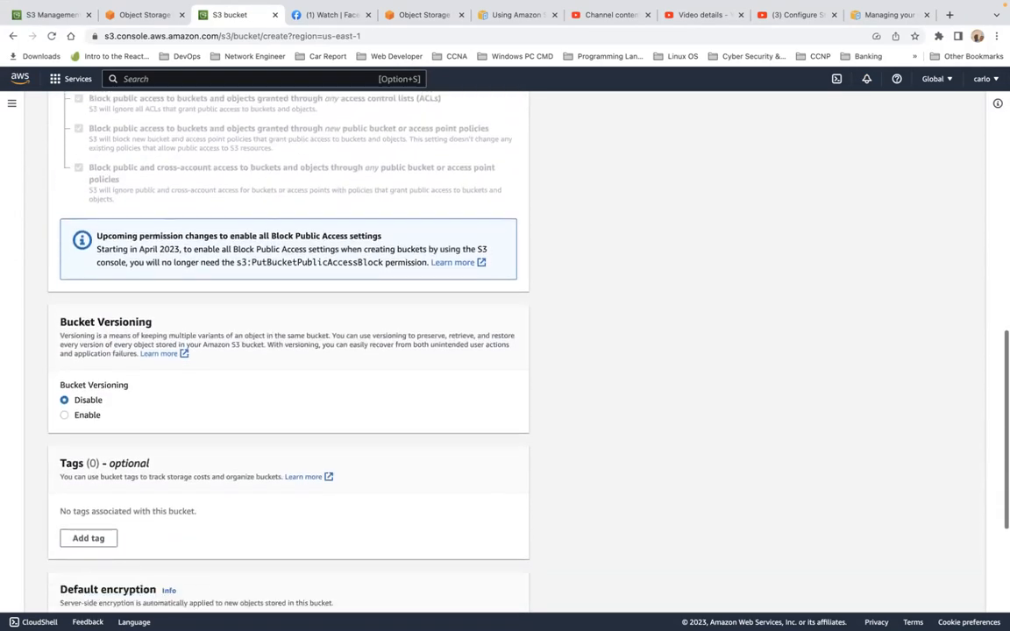
{"action": "scroll", "coordinate": [288, 350], "scroll_direction": "down", "scroll_amount": 1}
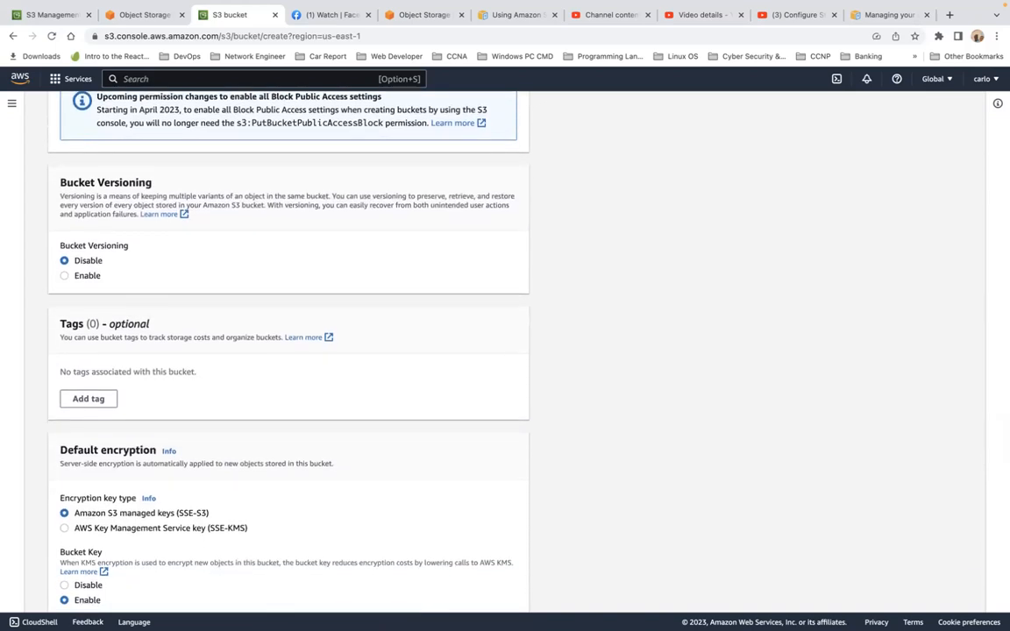
{"action": "scroll", "coordinate": [432, 541], "scroll_direction": "down", "scroll_amount": 3}
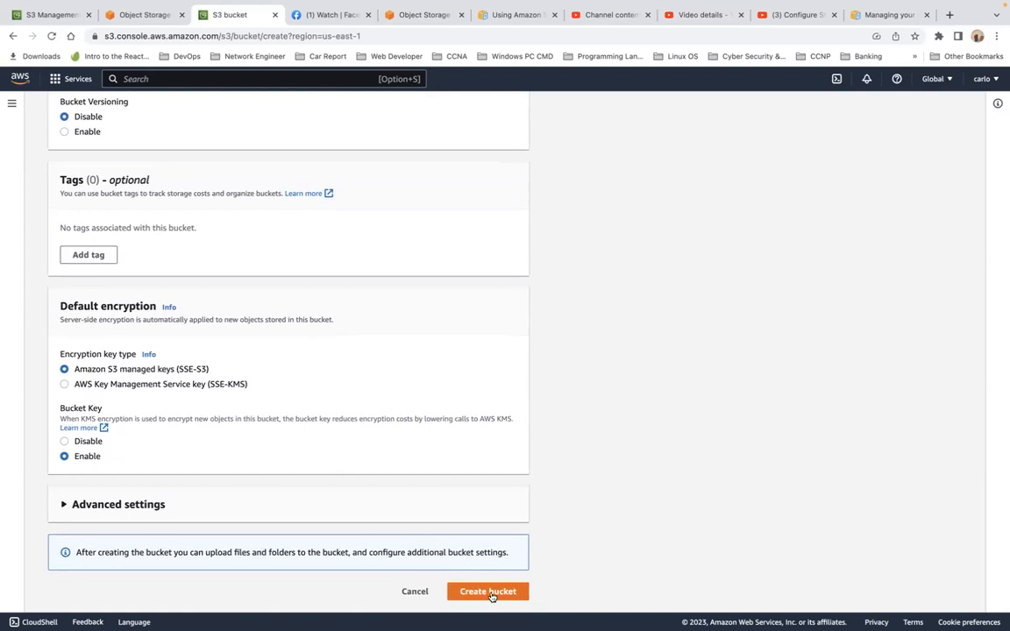
Change the bucket name to s3-event-notifications1, create the bucket and open its details.
{"action": "scroll", "coordinate": [490, 596], "scroll_direction": "up", "scroll_amount": 8}
{"action": "scroll", "coordinate": [490, 596], "scroll_direction": "up", "scroll_amount": 10}
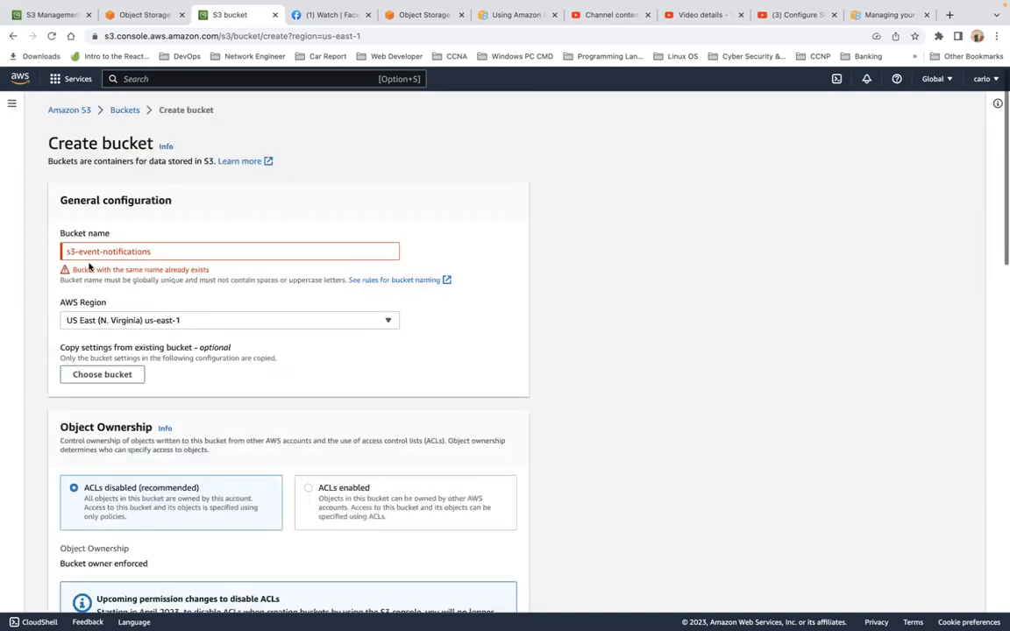
{"action": "left_click", "coordinate": [151, 251]}
{"action": "type", "text": "3"}
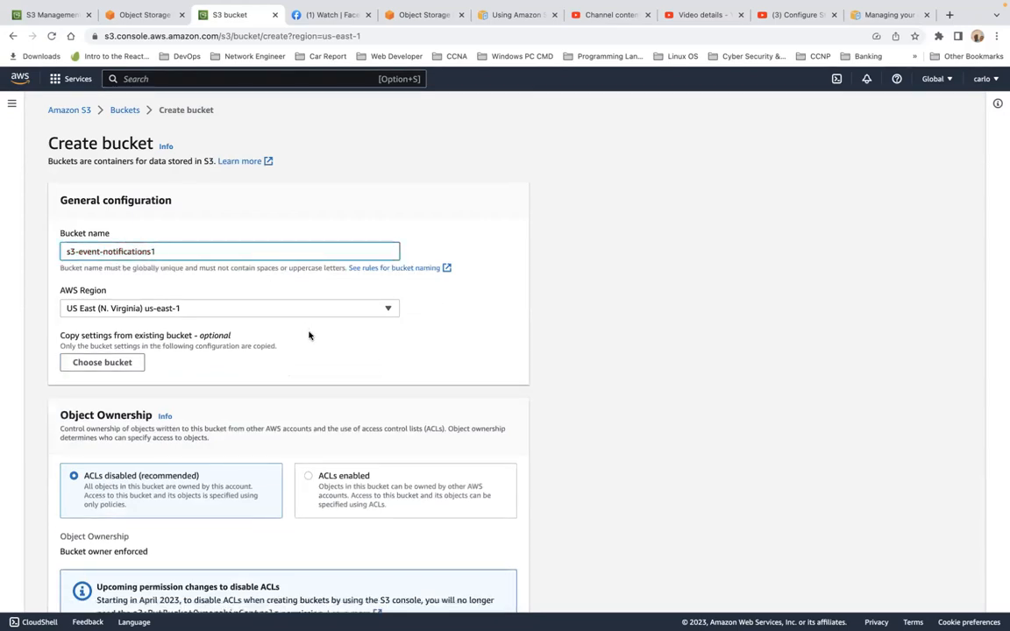
{"action": "scroll", "coordinate": [306, 329], "scroll_direction": "down", "scroll_amount": 9}
{"action": "scroll", "coordinate": [449, 523], "scroll_direction": "down", "scroll_amount": 6}
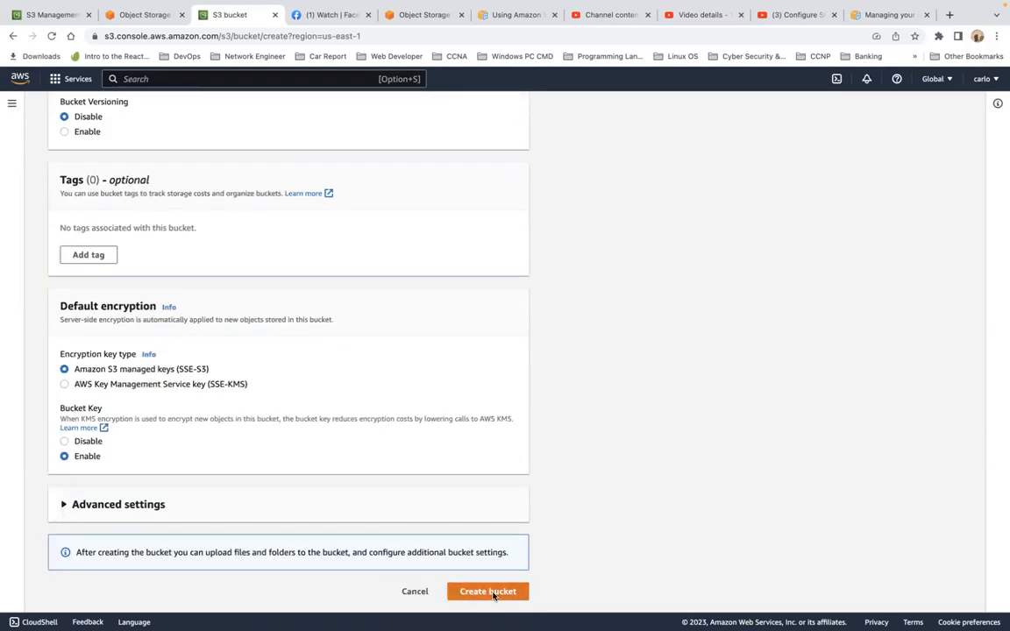
{"action": "left_click", "coordinate": [489, 593]}
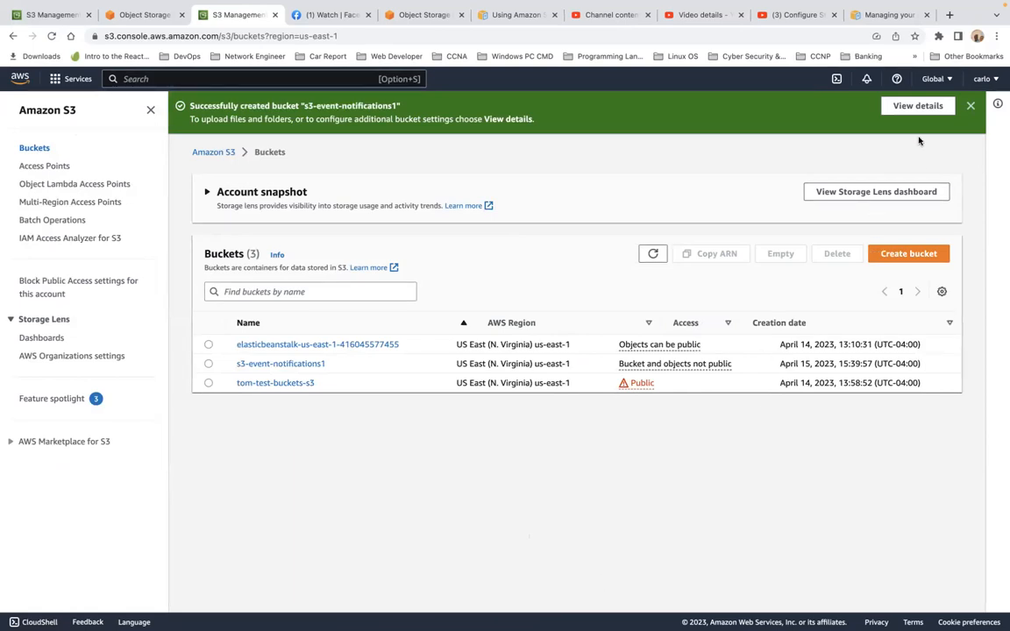
{"action": "left_click", "coordinate": [918, 105]}
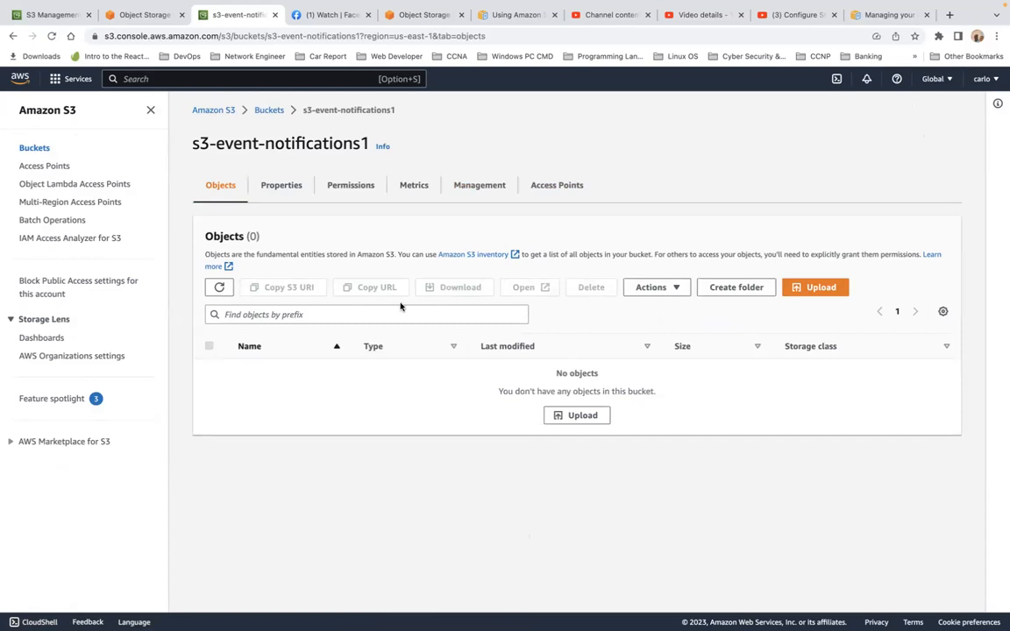
Search Google for "what is event notification in aws", replacing the storage lifecycle documentation page.
{"action": "left_click", "coordinate": [891, 17]}
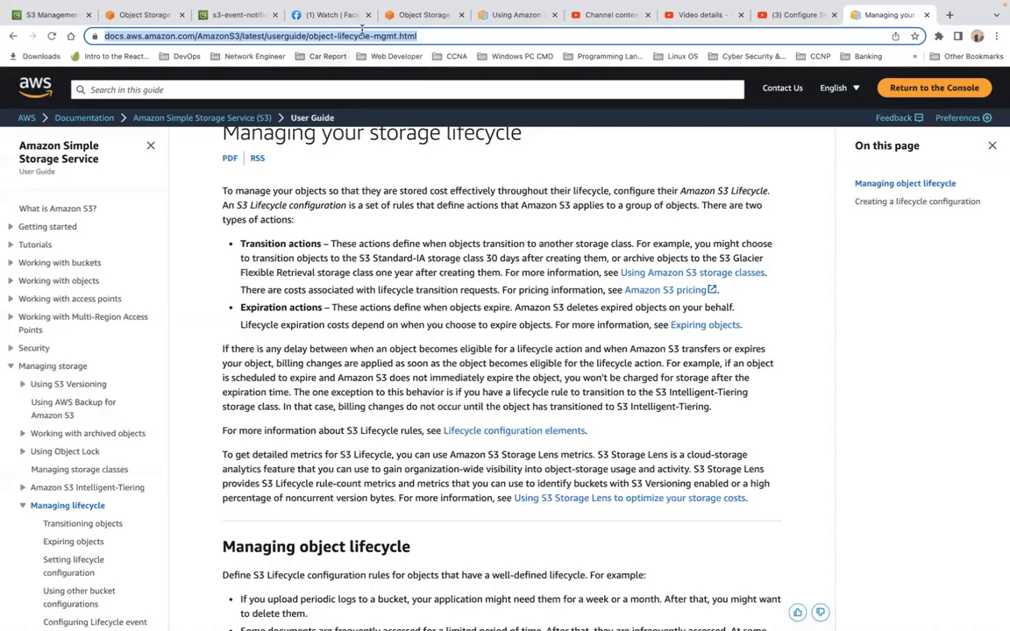
{"action": "key", "text": "BackSpace"}
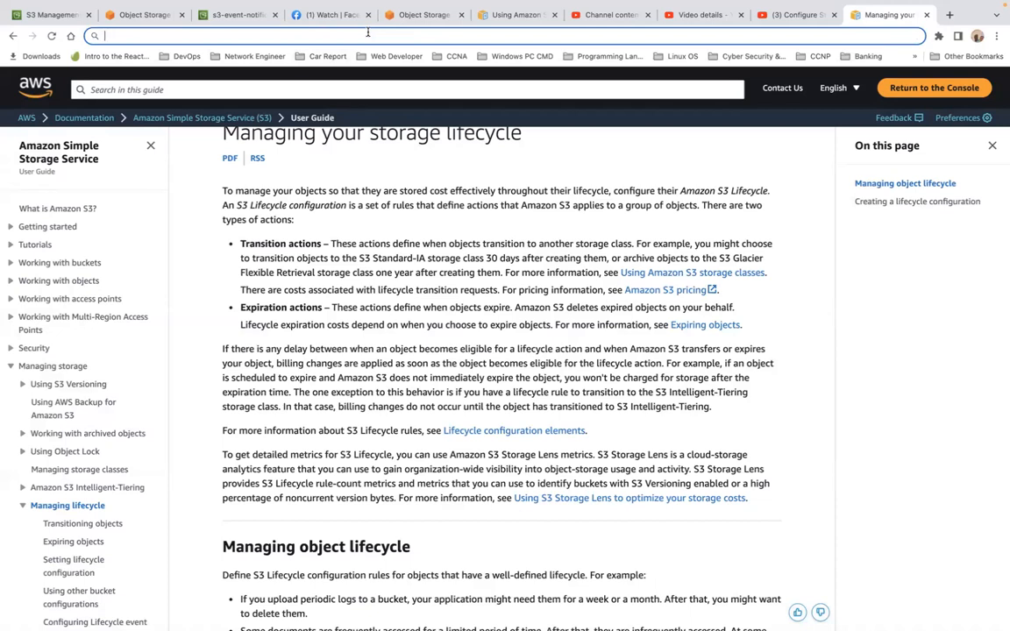
{"action": "type", "text": "google.com"}
{"action": "key", "text": "Return"}
{"action": "type", "text": "what is evet"}
{"action": "key", "text": "BackSpace"}
{"action": "type", "text": "nt noti"}
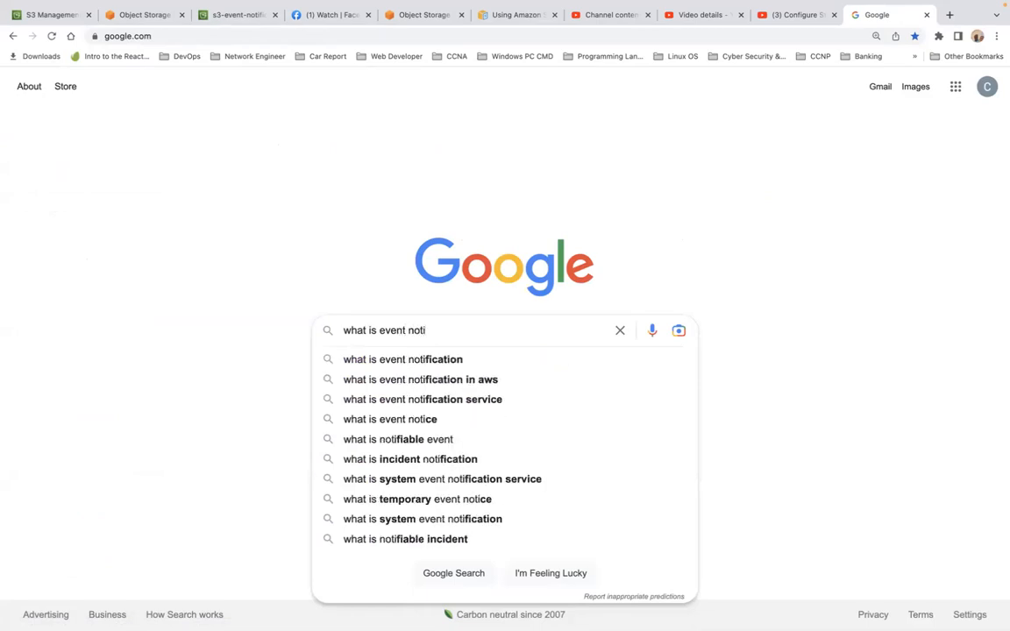
{"action": "left_click", "coordinate": [482, 379]}
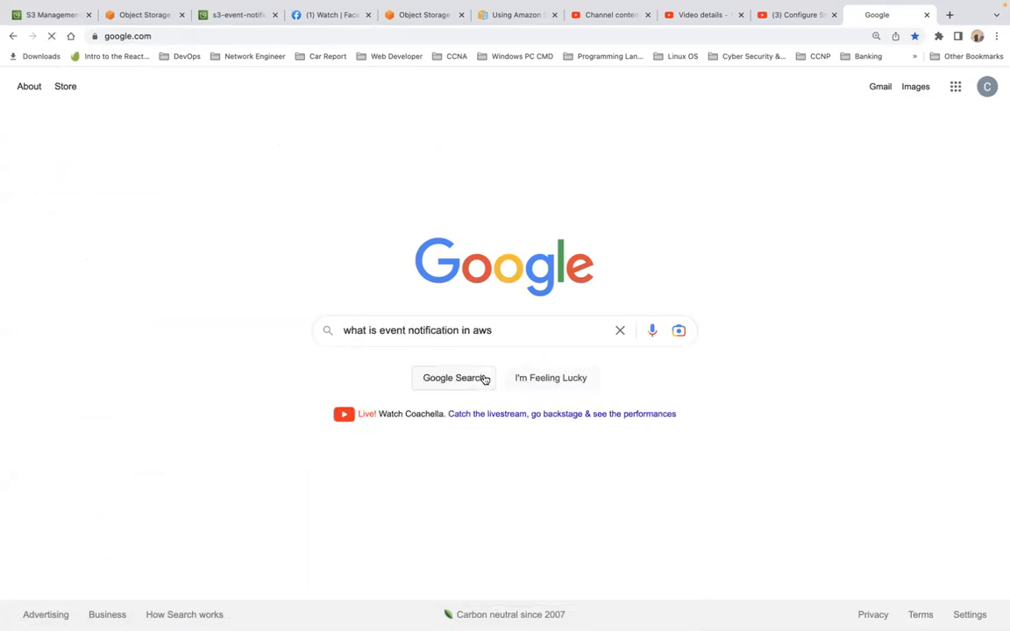
Read the answer on the use of event notification, and open the Amazon S3 Event Notifications documentation from the search results.
{"action": "scroll", "coordinate": [397, 360], "scroll_direction": "down", "scroll_amount": 1}
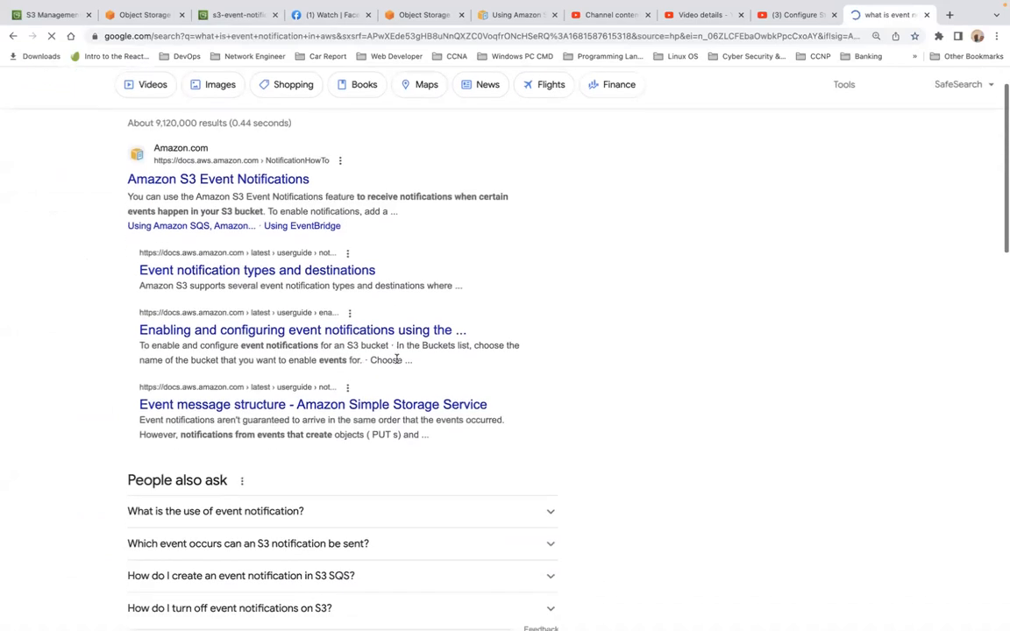
{"action": "scroll", "coordinate": [397, 359], "scroll_direction": "down", "scroll_amount": 1}
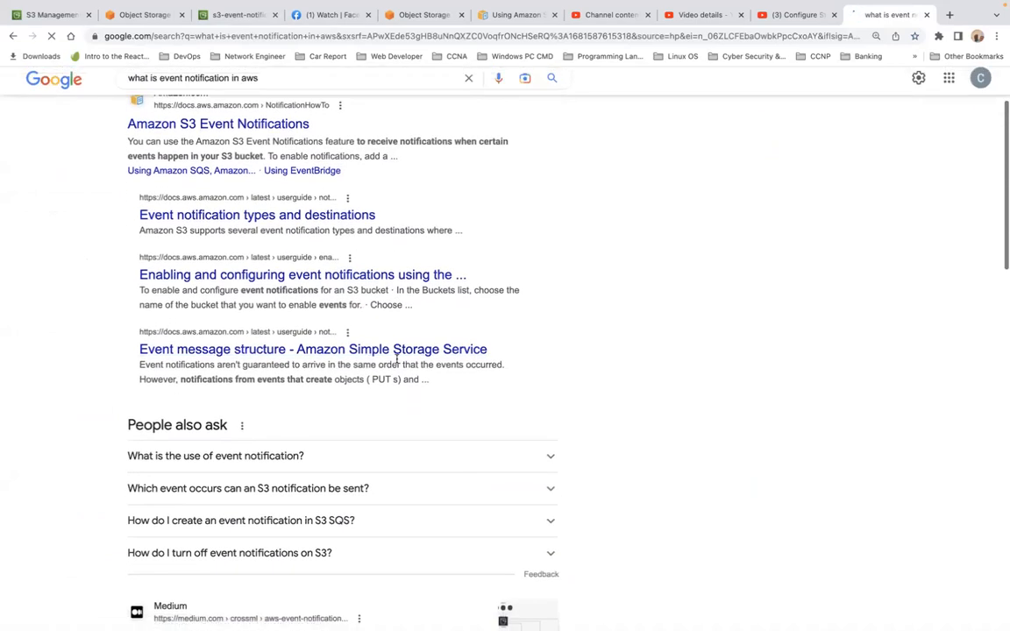
{"action": "left_click", "coordinate": [552, 456]}
{"action": "scroll", "coordinate": [671, 439], "scroll_direction": "down", "scroll_amount": 1}
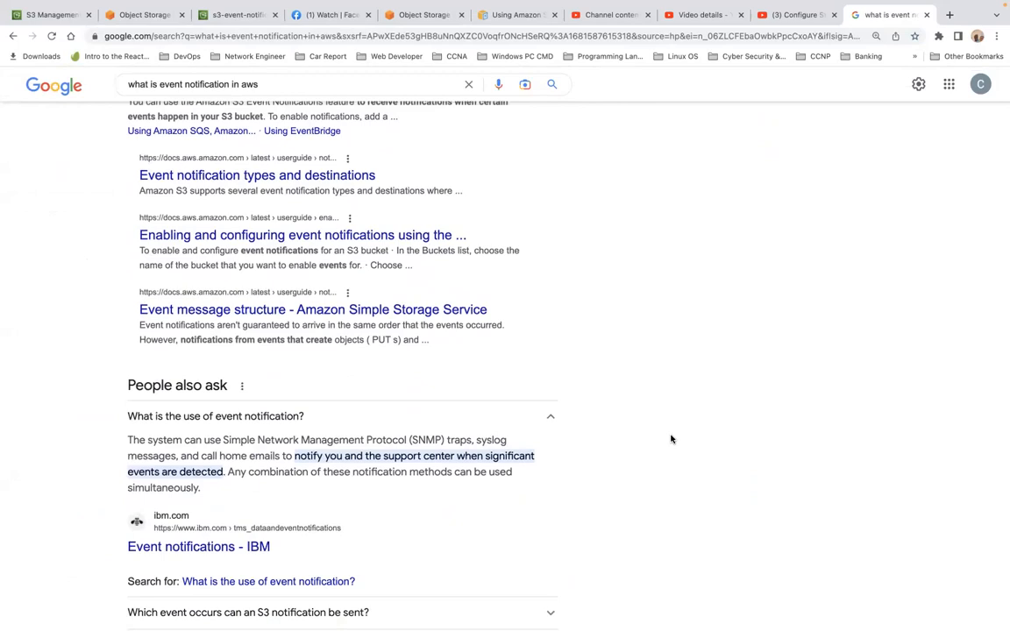
{"action": "scroll", "coordinate": [671, 439], "scroll_direction": "up", "scroll_amount": 3}
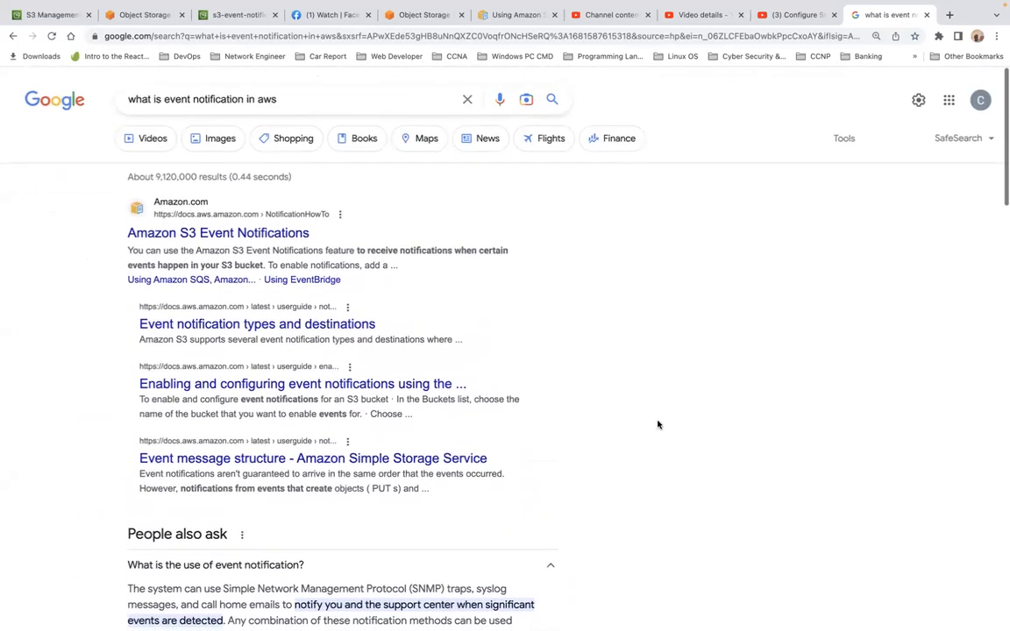
{"action": "left_click", "coordinate": [213, 234]}
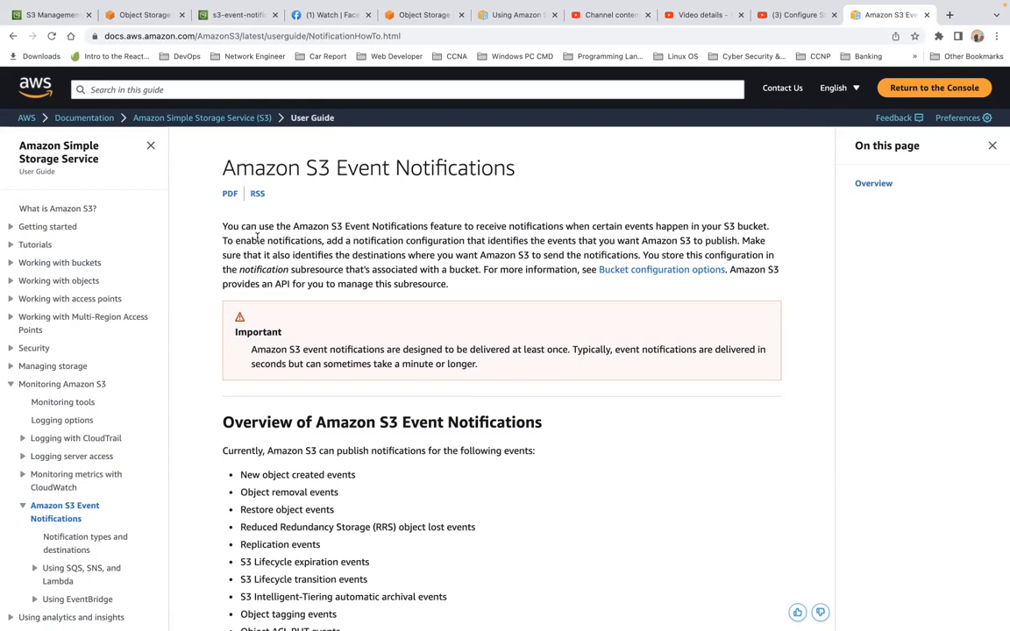
Read the Overview of Amazon S3 Event Notifications, covering the supported events, destinations and further topics.
{"action": "scroll", "coordinate": [257, 237], "scroll_direction": "down", "scroll_amount": 3}
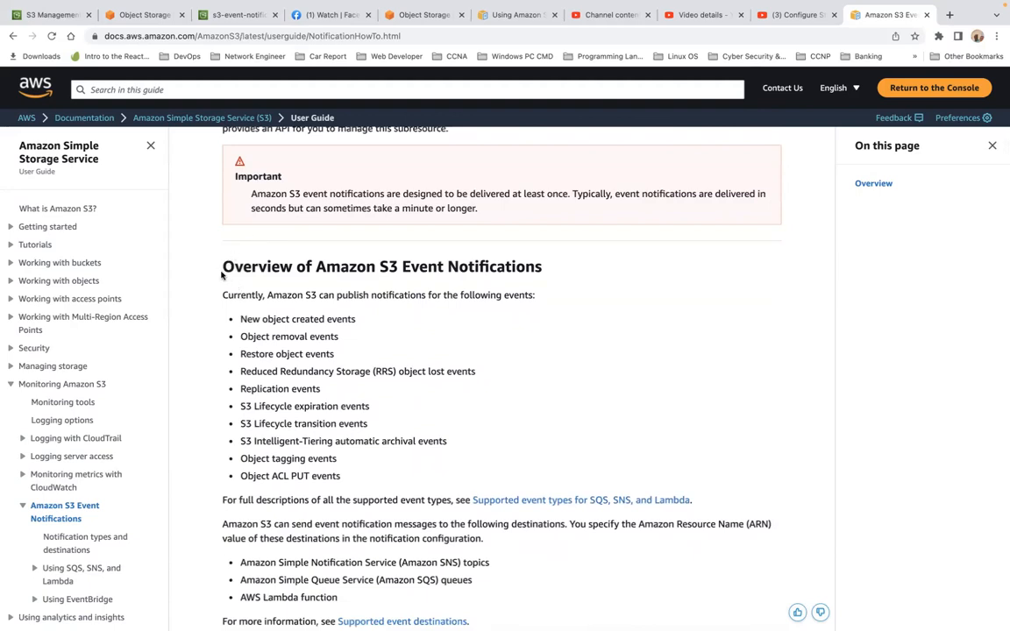
{"action": "left_click_drag", "start_coordinate": [220, 268], "coordinate": [417, 496]}
{"action": "scroll", "coordinate": [490, 461], "scroll_direction": "down", "scroll_amount": 5}
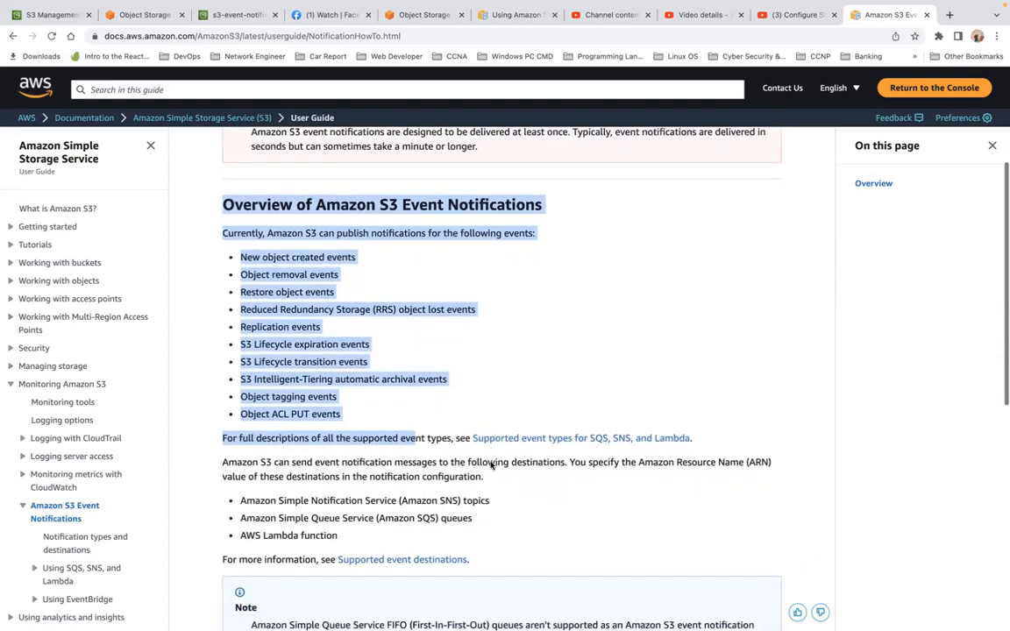
{"action": "scroll", "coordinate": [490, 462], "scroll_direction": "down", "scroll_amount": 5}
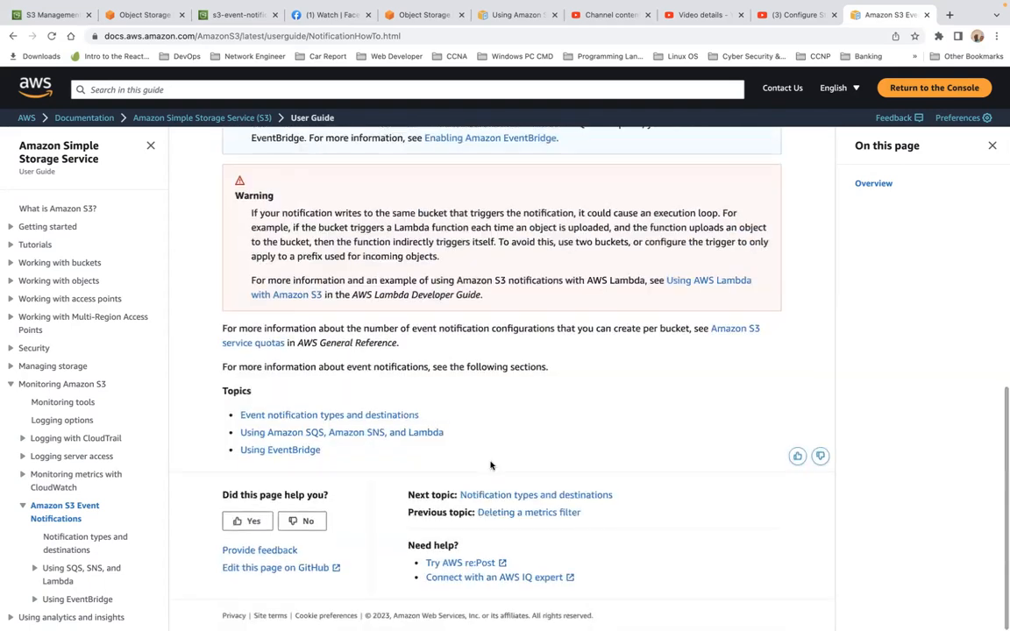
{"action": "scroll", "coordinate": [490, 465], "scroll_direction": "up", "scroll_amount": 13}
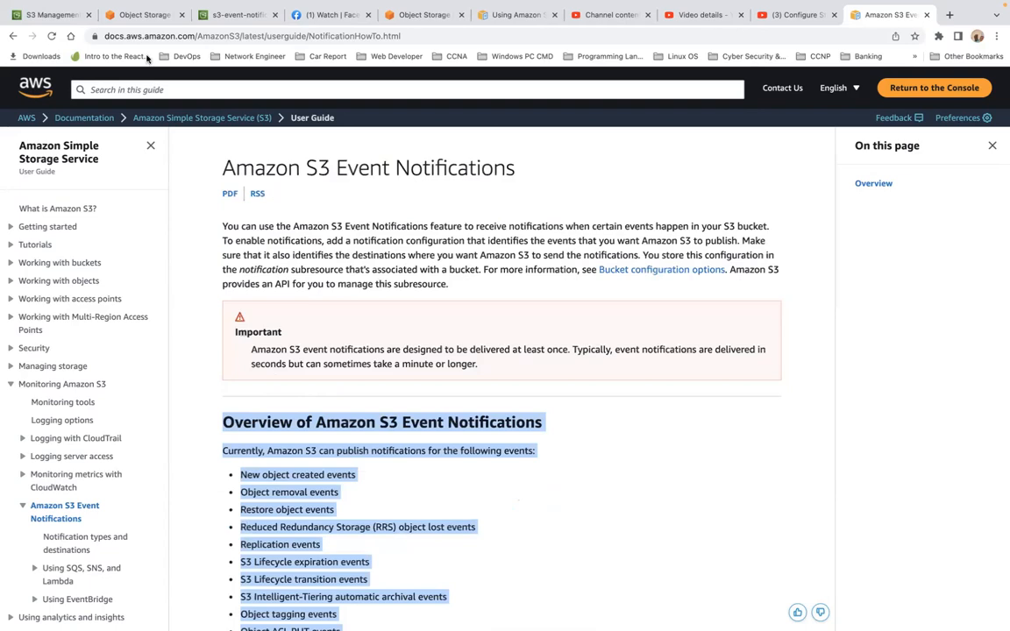
Go back to the tom-test-buckets-s3 bucket and review its permissions, including bucket policy, object ownership and access control list.
{"action": "left_click", "coordinate": [140, 15]}
{"action": "left_click", "coordinate": [52, 15]}
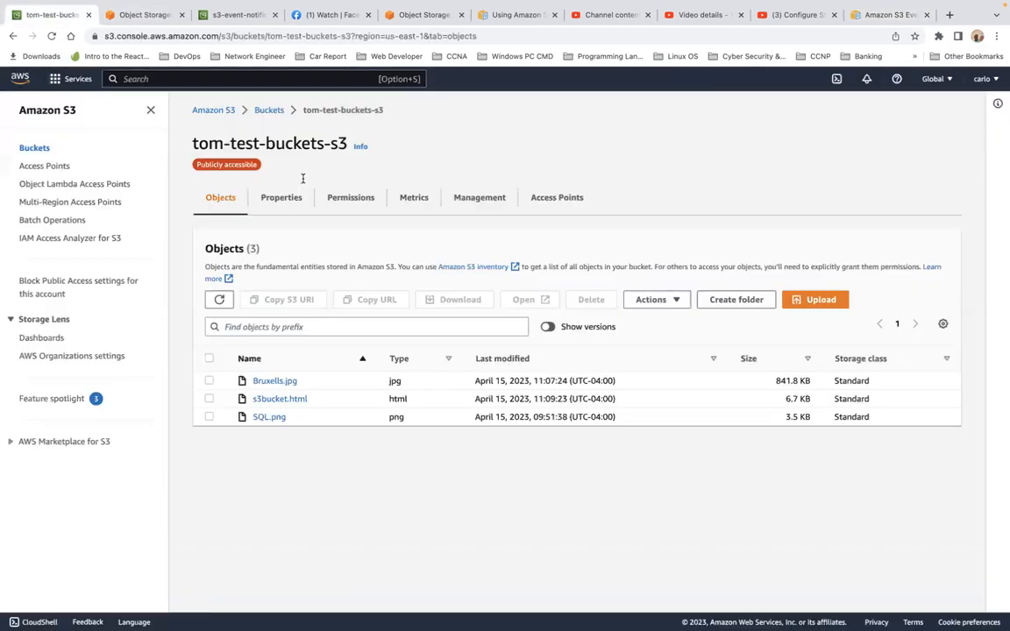
{"action": "left_click", "coordinate": [362, 201]}
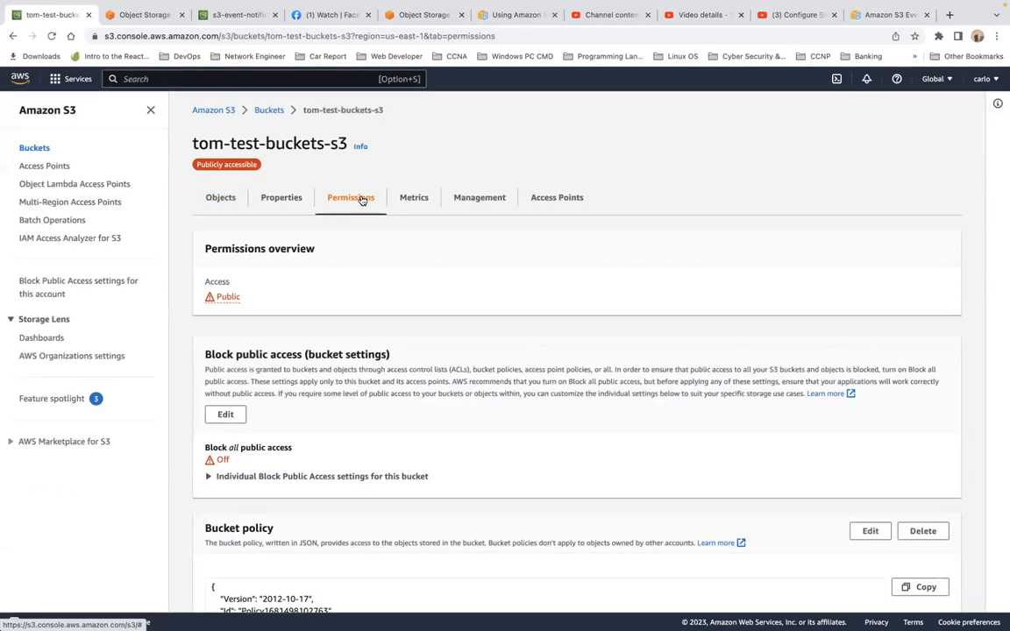
{"action": "scroll", "coordinate": [359, 197], "scroll_direction": "down", "scroll_amount": 10}
{"action": "scroll", "coordinate": [358, 194], "scroll_direction": "down", "scroll_amount": 9}
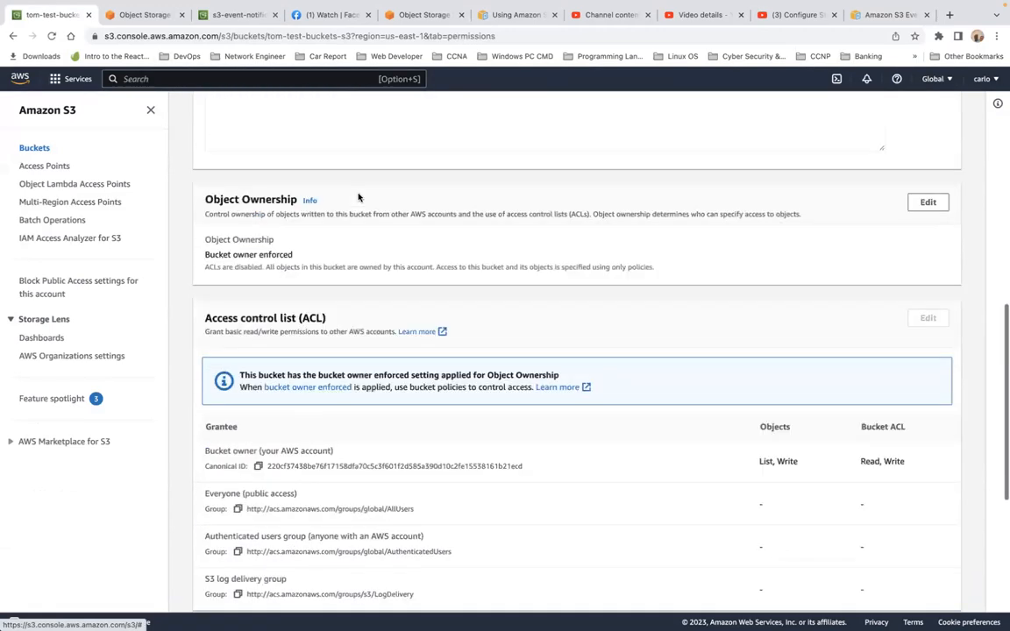
{"action": "scroll", "coordinate": [358, 197], "scroll_direction": "up", "scroll_amount": 10}
{"action": "scroll", "coordinate": [357, 197], "scroll_direction": "up", "scroll_amount": 5}
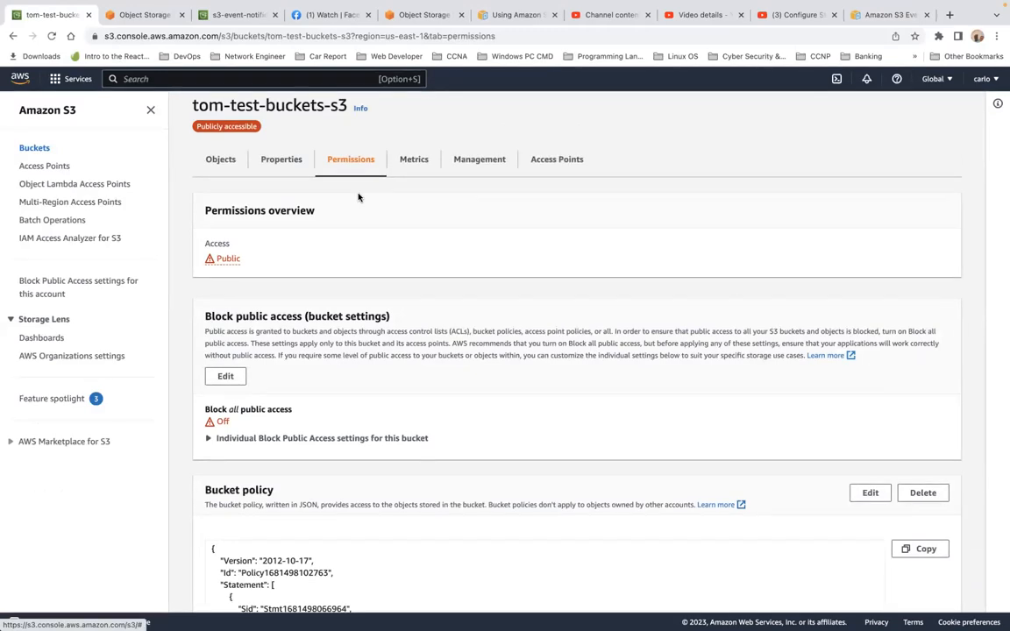
In the bucket's event notification properties, turn on sending notifications to Amazon EventBridge for all events and save the changes.
{"action": "left_click", "coordinate": [280, 159]}
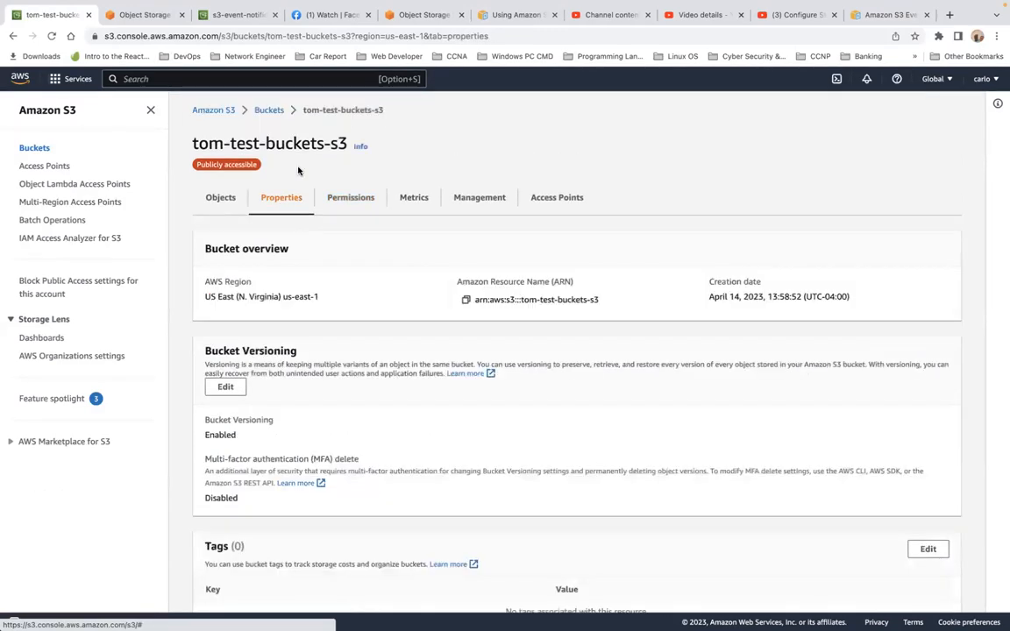
{"action": "scroll", "coordinate": [401, 328], "scroll_direction": "down", "scroll_amount": 5}
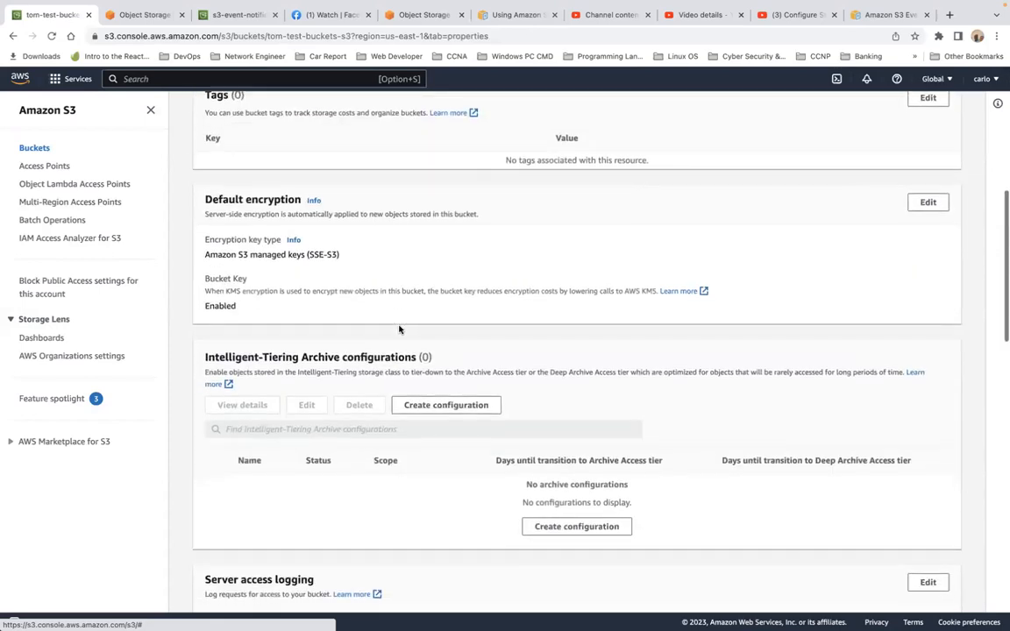
{"action": "scroll", "coordinate": [399, 329], "scroll_direction": "down", "scroll_amount": 5}
{"action": "scroll", "coordinate": [398, 330], "scroll_direction": "down", "scroll_amount": 2}
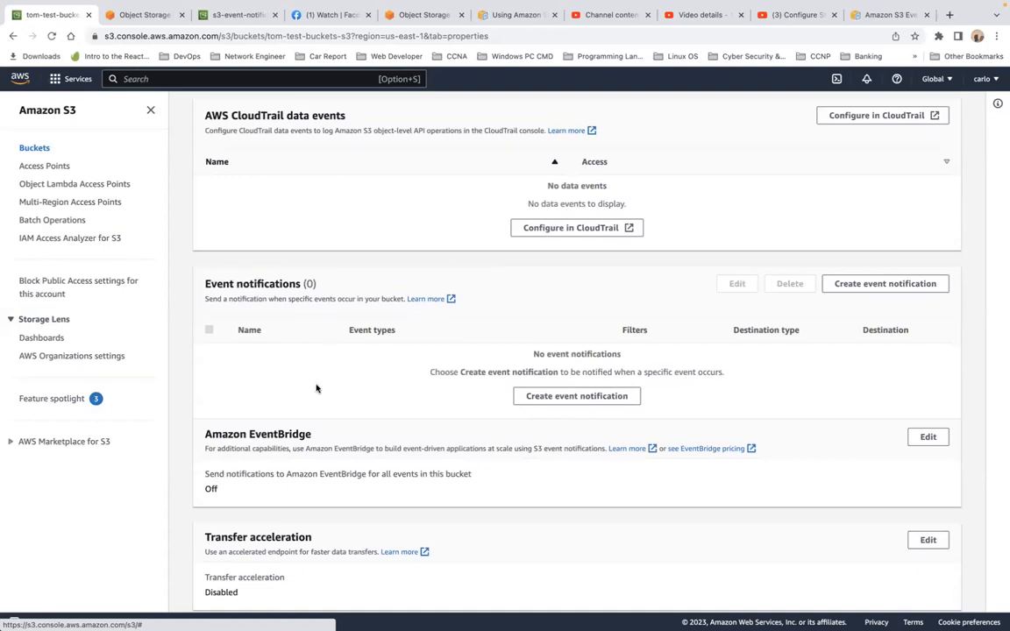
{"action": "left_click_drag", "start_coordinate": [205, 283], "coordinate": [303, 285]}
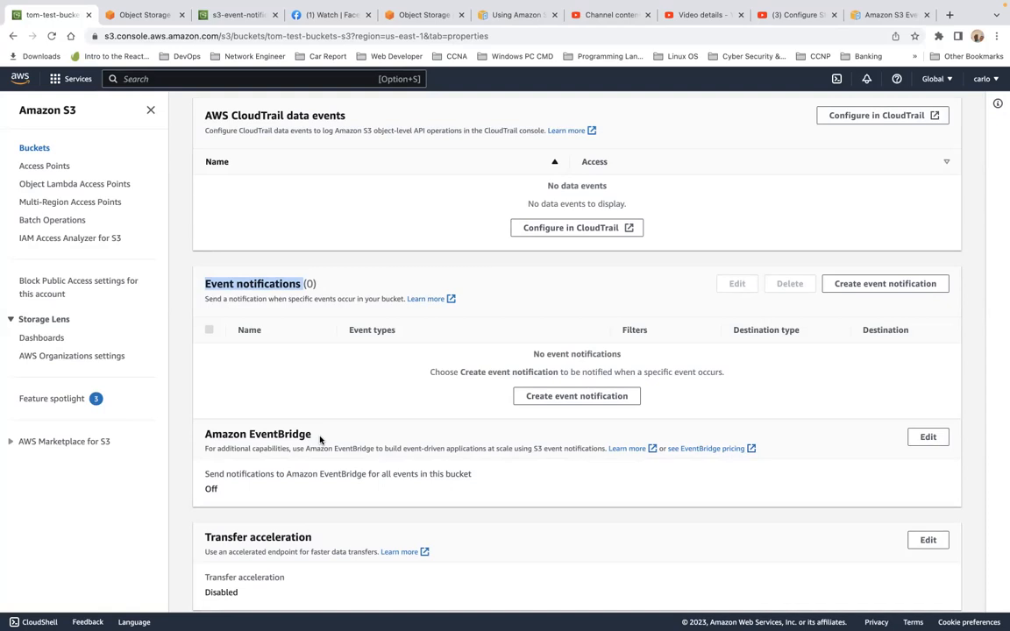
{"action": "left_click", "coordinate": [929, 439]}
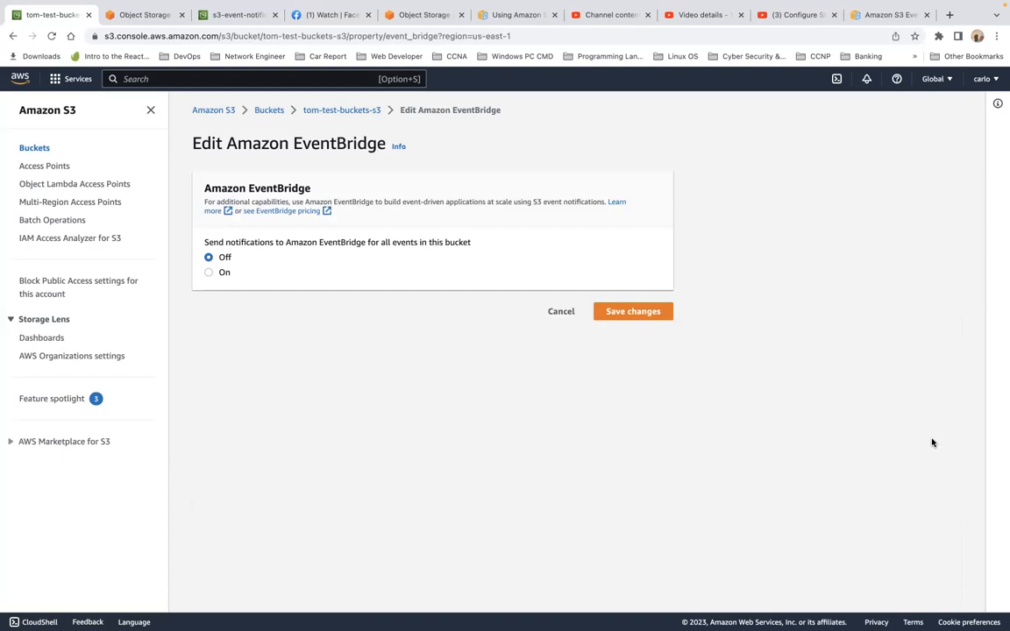
{"action": "left_click", "coordinate": [210, 273]}
{"action": "left_click", "coordinate": [632, 313]}
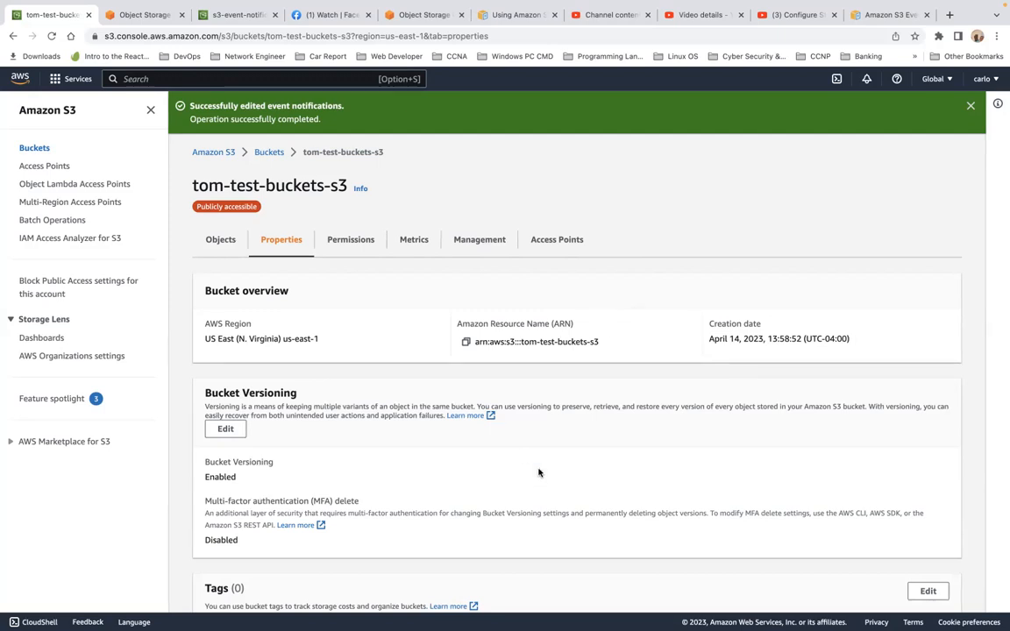
Start a new event notification for the tom-test-buckets-s3 bucket and name it testEvent.
{"action": "scroll", "coordinate": [539, 474], "scroll_direction": "down", "scroll_amount": 5}
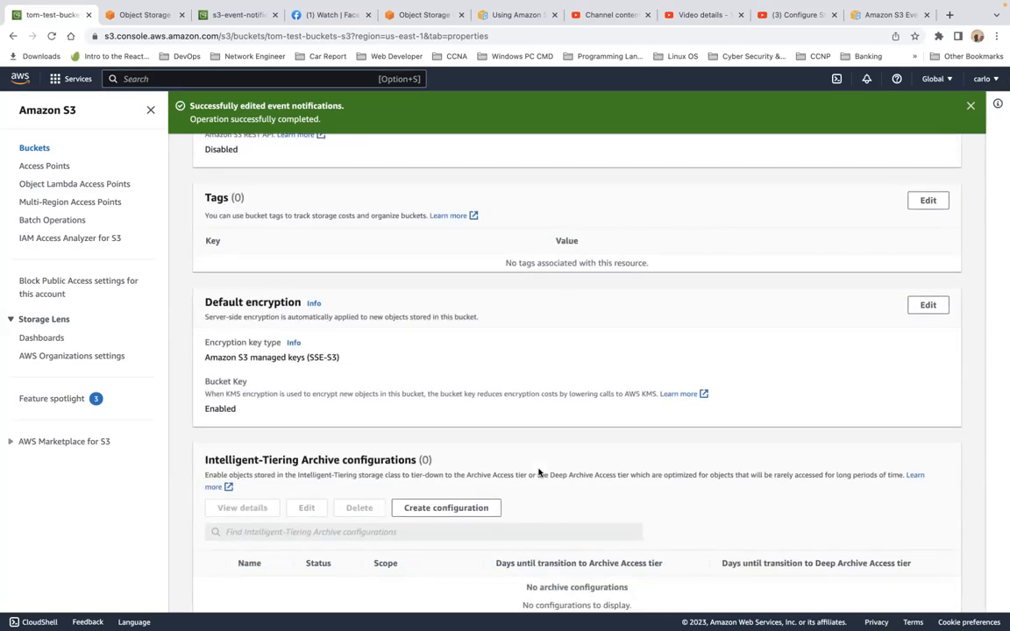
{"action": "scroll", "coordinate": [539, 474], "scroll_direction": "down", "scroll_amount": 3}
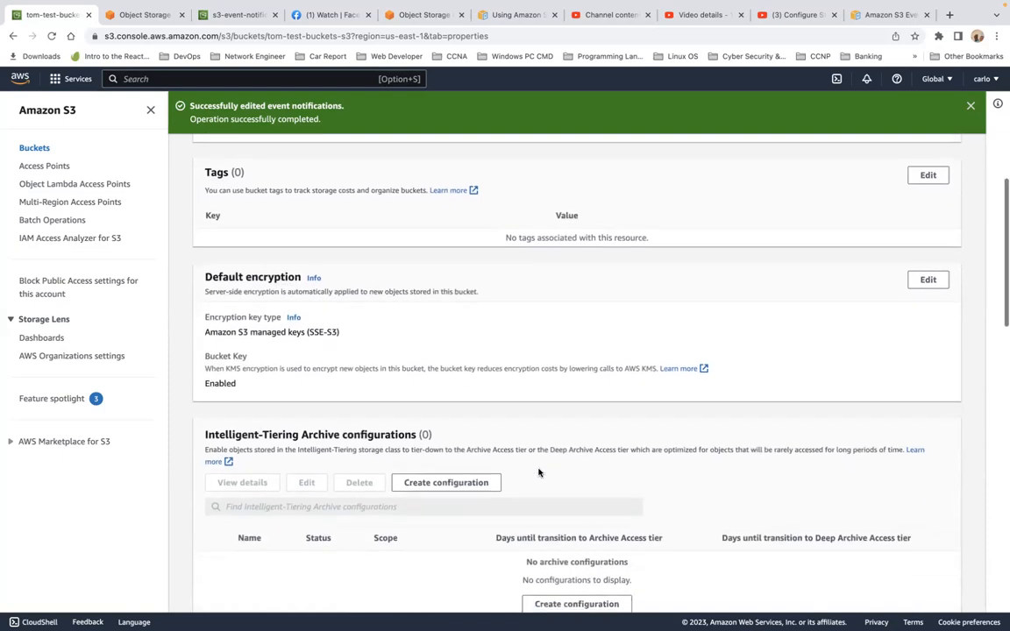
{"action": "scroll", "coordinate": [539, 473], "scroll_direction": "down", "scroll_amount": 8}
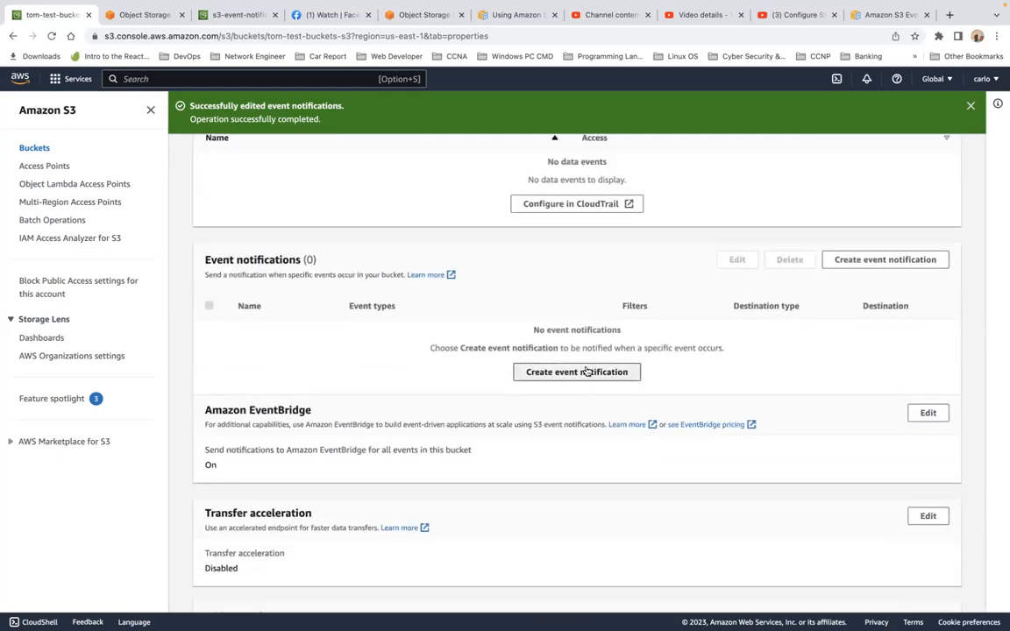
{"action": "left_click", "coordinate": [585, 373]}
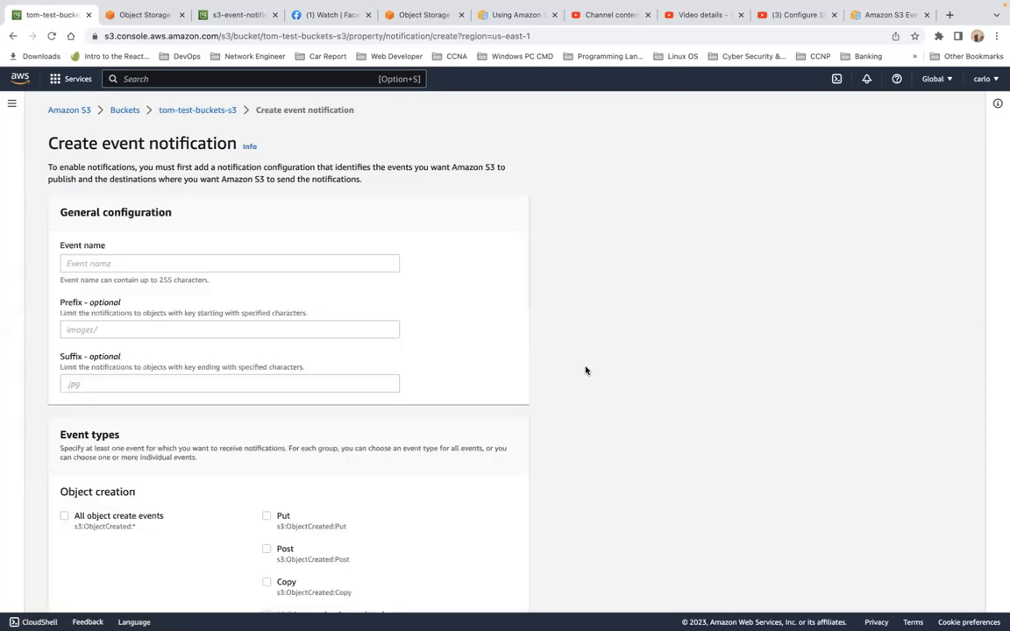
{"action": "left_click", "coordinate": [252, 266]}
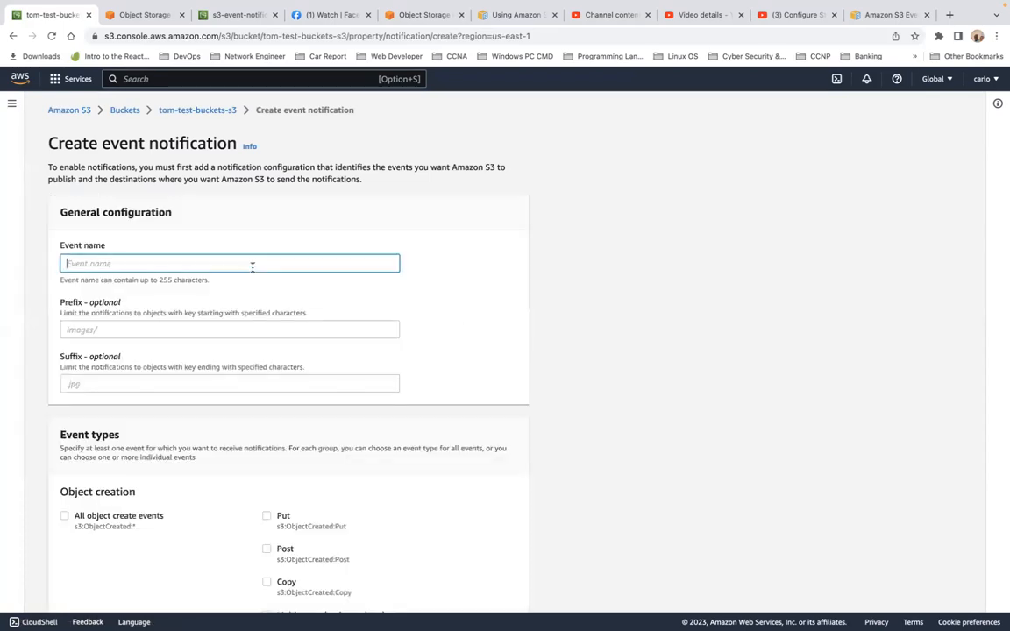
{"action": "type", "text": "testEvebt"}
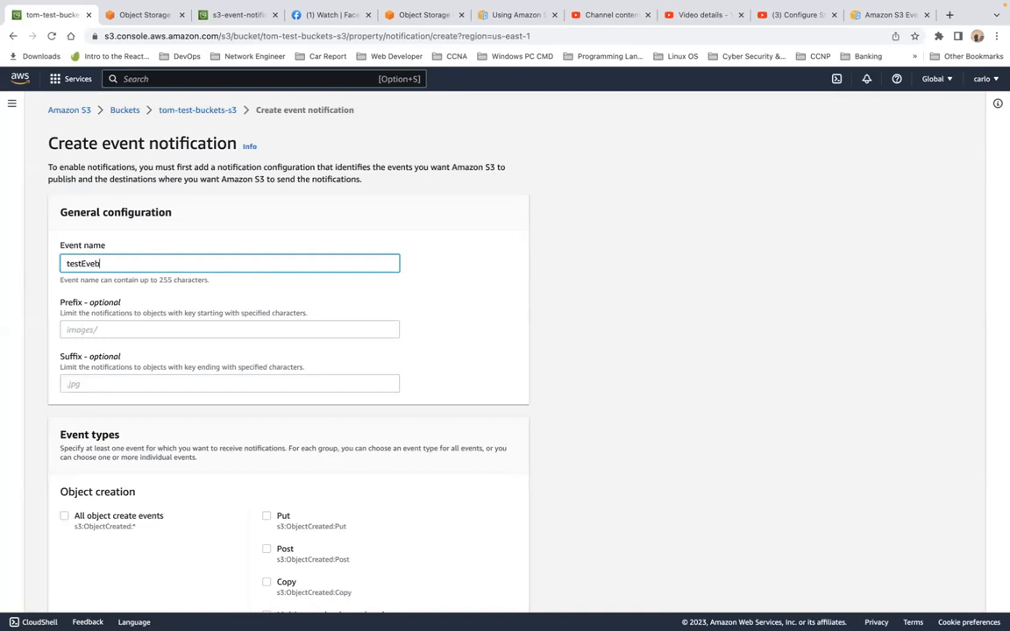
{"action": "key", "text": "BackSpace"}
{"action": "key", "text": "BackSpace"}
{"action": "key", "text": "BackSpace"}
{"action": "type", "text": "ent"}
Choose all object create events as the event type for the notification.
{"action": "scroll", "coordinate": [195, 282], "scroll_direction": "down", "scroll_amount": 2}
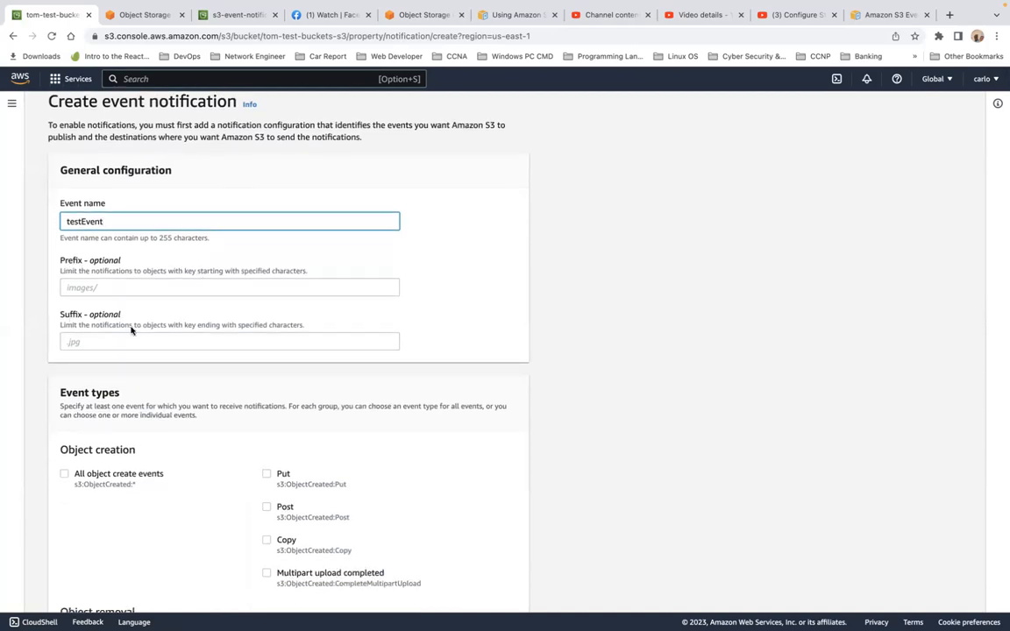
{"action": "scroll", "coordinate": [130, 328], "scroll_direction": "down", "scroll_amount": 2}
{"action": "scroll", "coordinate": [130, 329], "scroll_direction": "down", "scroll_amount": 6}
{"action": "left_click", "coordinate": [64, 296]}
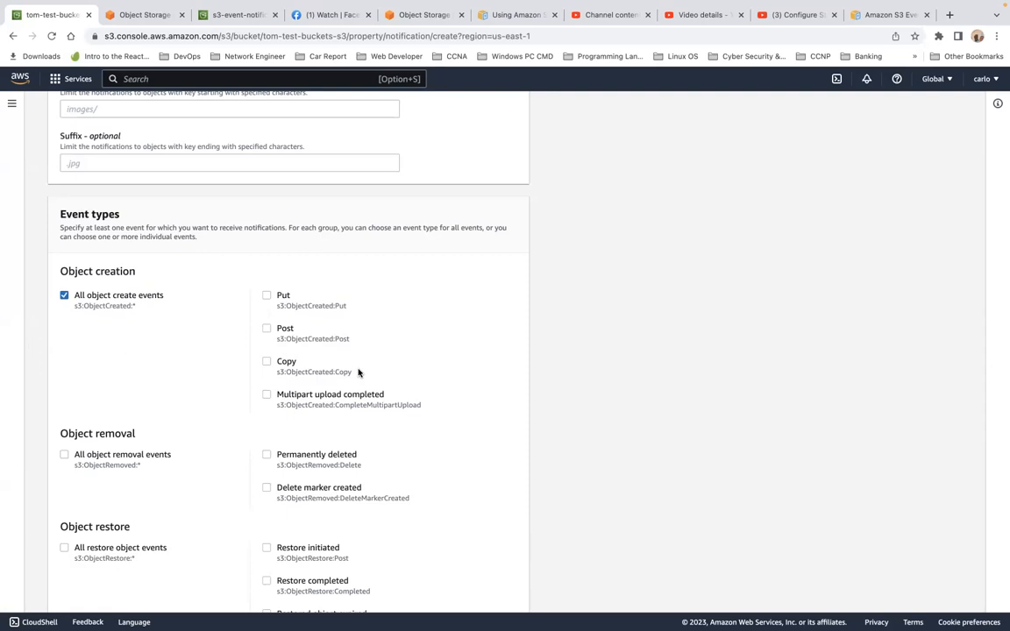
Review the remaining event types, from object removal to Intelligent-Tiering, and the destination options for the notification.
{"action": "scroll", "coordinate": [359, 372], "scroll_direction": "down", "scroll_amount": 5}
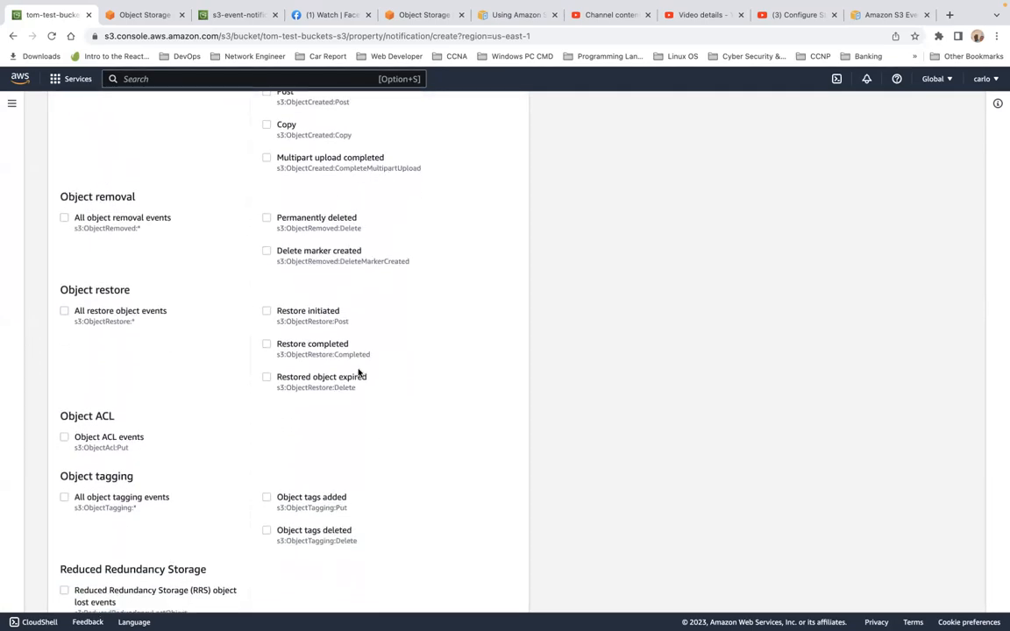
{"action": "scroll", "coordinate": [358, 372], "scroll_direction": "up", "scroll_amount": 7}
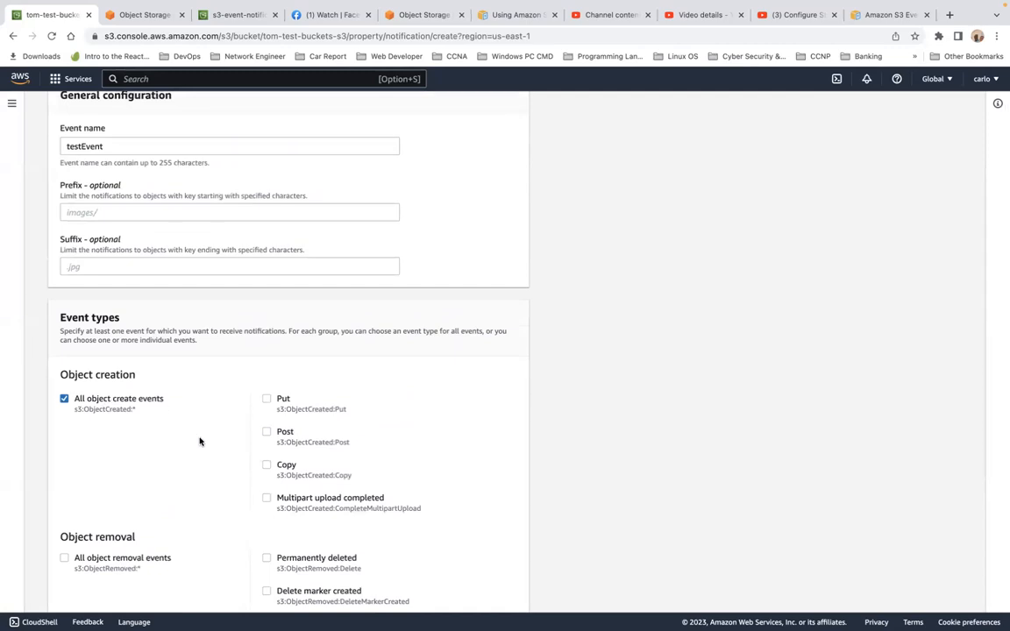
{"action": "scroll", "coordinate": [199, 441], "scroll_direction": "down", "scroll_amount": 10}
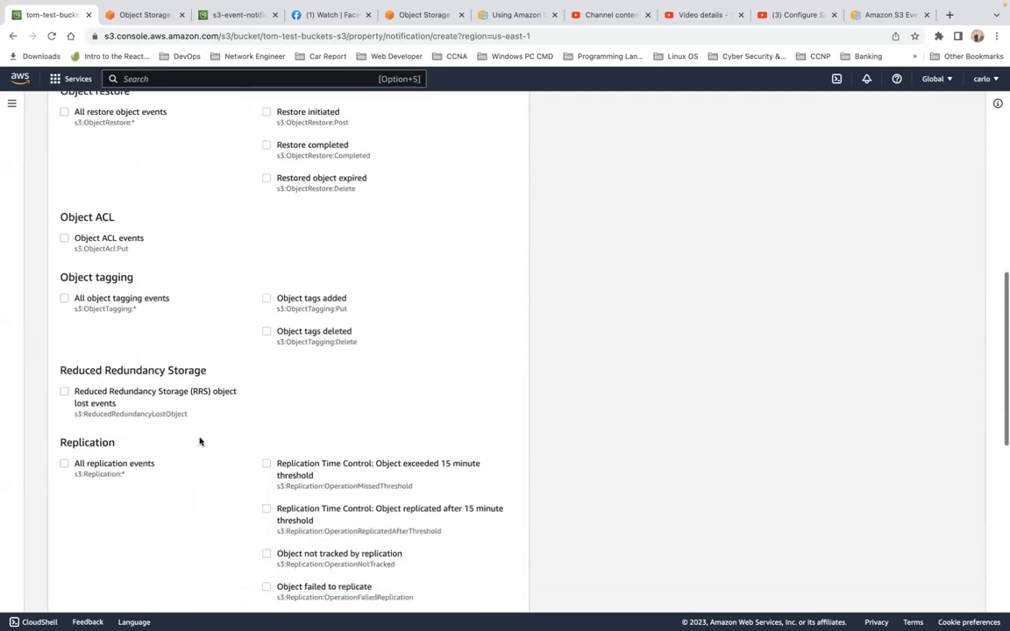
{"action": "scroll", "coordinate": [199, 441], "scroll_direction": "down", "scroll_amount": 6}
{"action": "scroll", "coordinate": [199, 440], "scroll_direction": "down", "scroll_amount": 3}
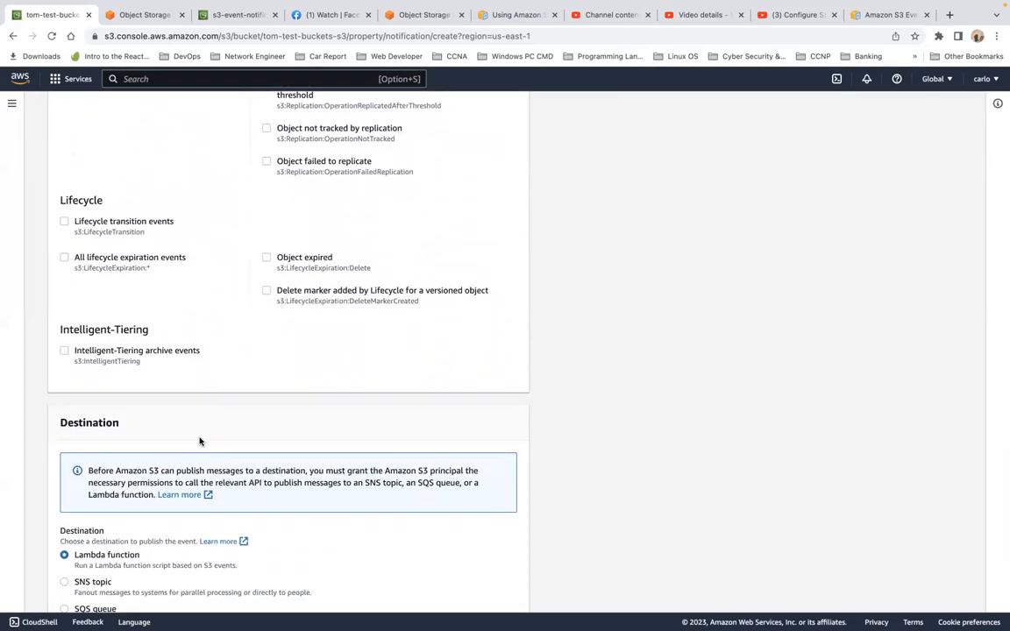
{"action": "scroll", "coordinate": [199, 441], "scroll_direction": "down", "scroll_amount": 2}
{"action": "scroll", "coordinate": [199, 441], "scroll_direction": "up", "scroll_amount": 3}
{"action": "scroll", "coordinate": [199, 441], "scroll_direction": "up", "scroll_amount": 3}
{"action": "scroll", "coordinate": [199, 441], "scroll_direction": "down", "scroll_amount": 1}
{"action": "scroll", "coordinate": [199, 440], "scroll_direction": "down", "scroll_amount": 5}
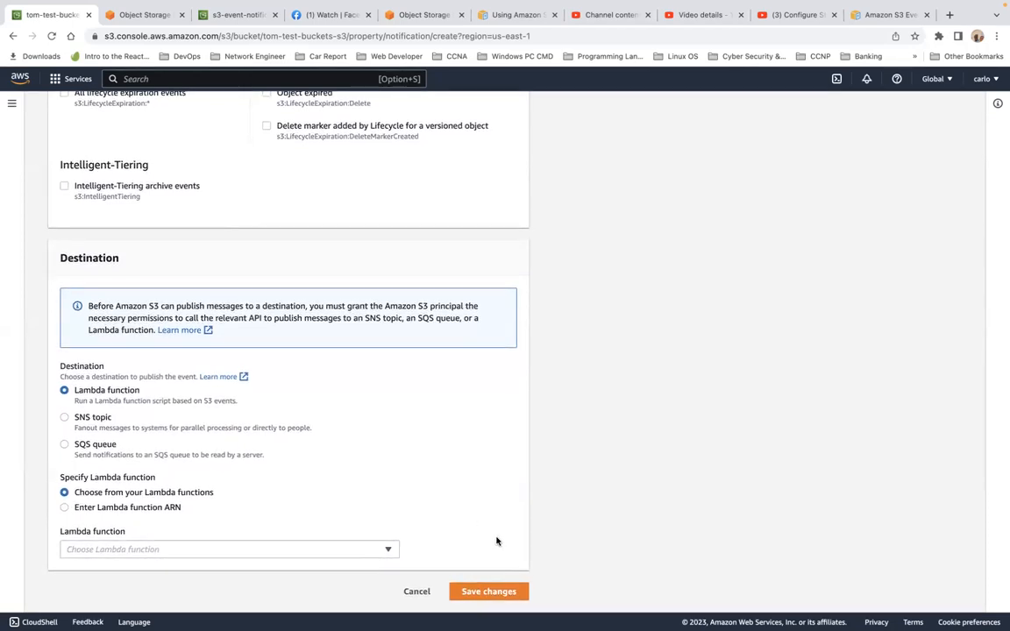
Try to save the notification with the Lambda function destination, and switch the destination to SQS queue.
{"action": "left_click", "coordinate": [494, 594]}
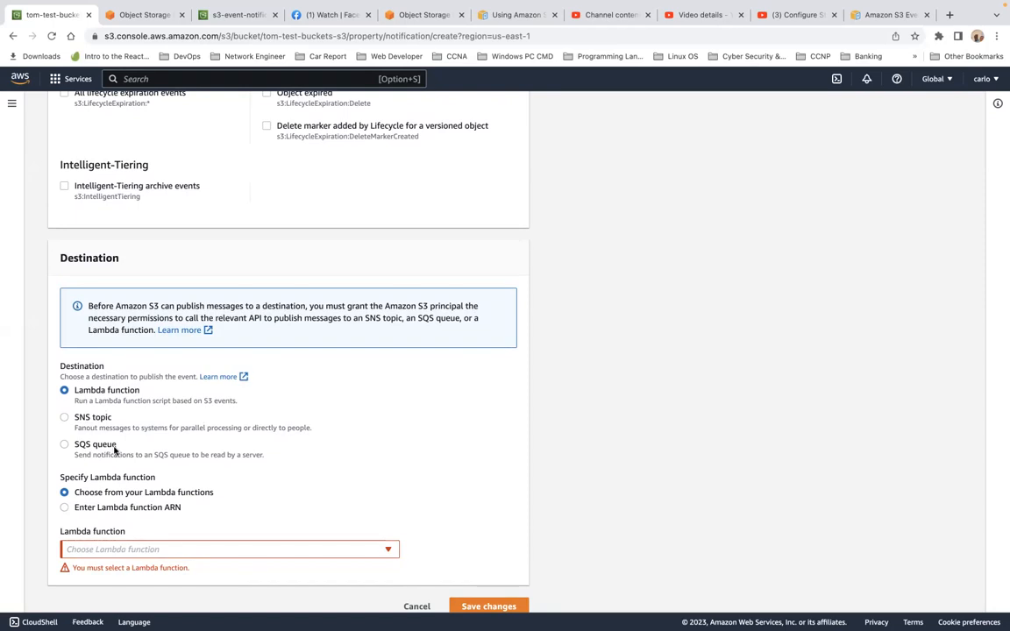
{"action": "left_click", "coordinate": [64, 444]}
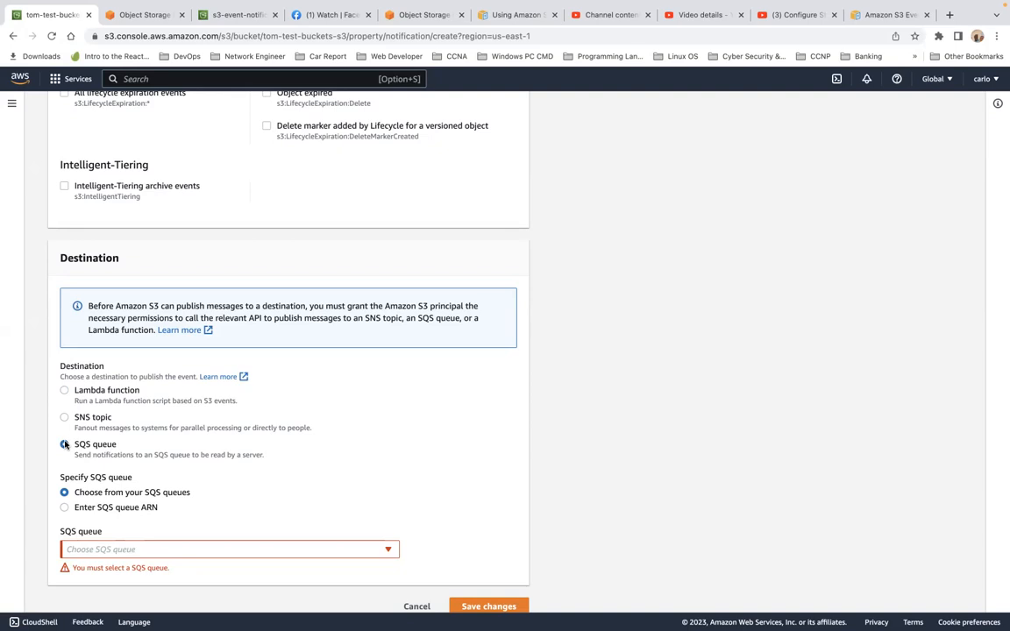
Copy the address of the event notification form and open it in the browser tab showing the Amazon S3 Replication page.
{"action": "left_click", "coordinate": [152, 17]}
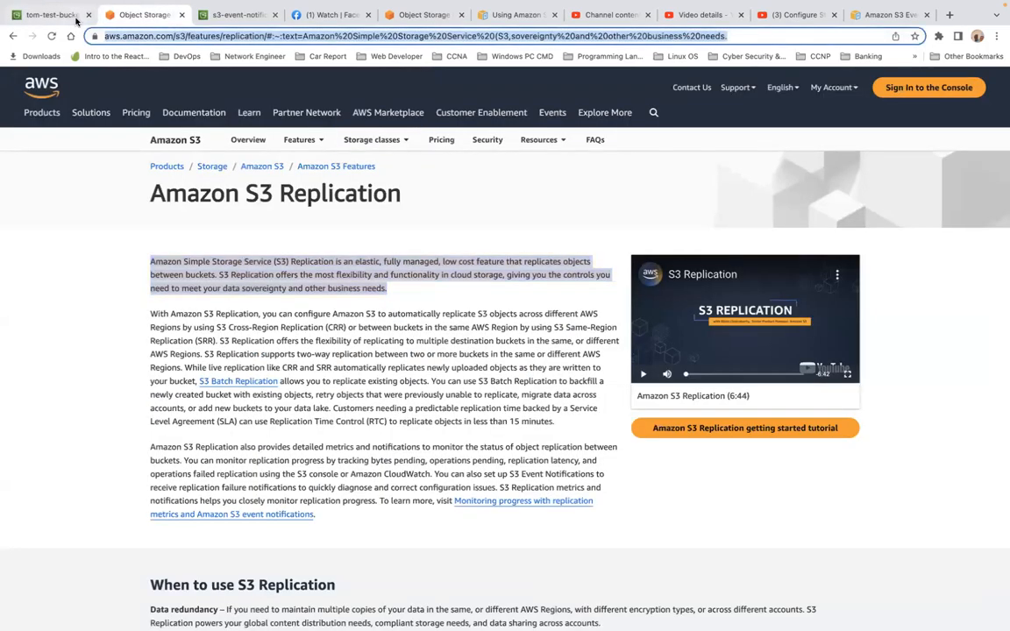
{"action": "left_click", "coordinate": [78, 21]}
{"action": "left_click", "coordinate": [130, 35]}
{"action": "key", "text": "ctrl+c"}
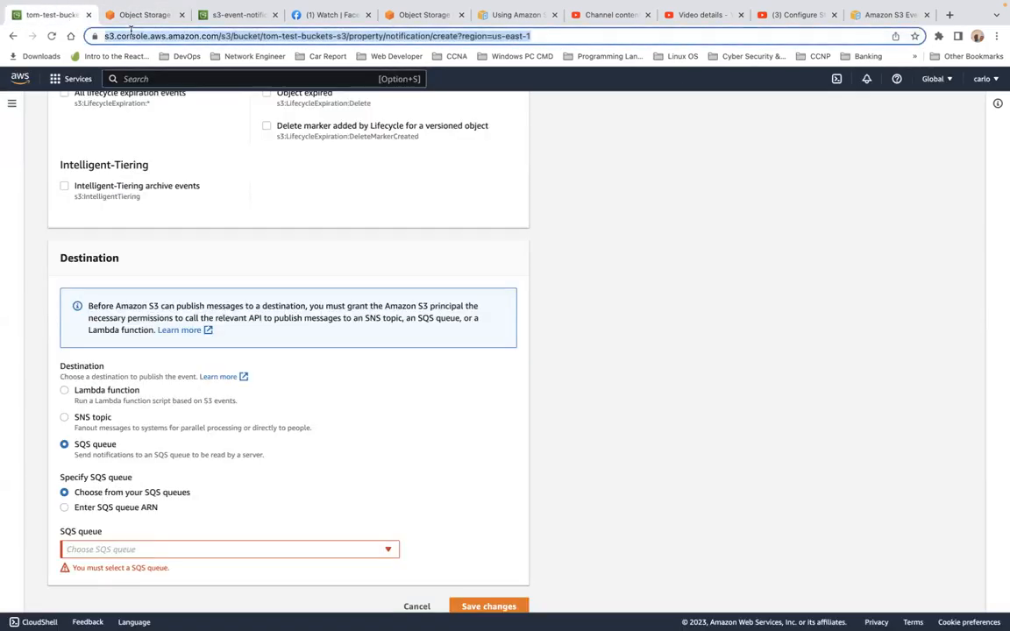
{"action": "left_click", "coordinate": [134, 17]}
{"action": "left_click", "coordinate": [218, 38]}
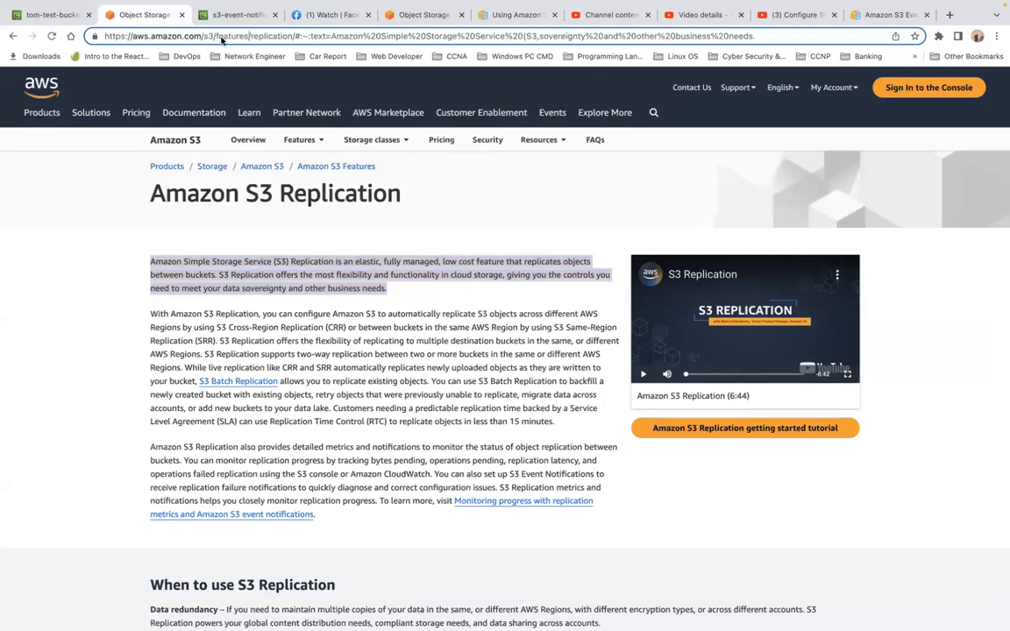
{"action": "key", "text": "ctrl+a"}
{"action": "key", "text": "ctrl+v"}
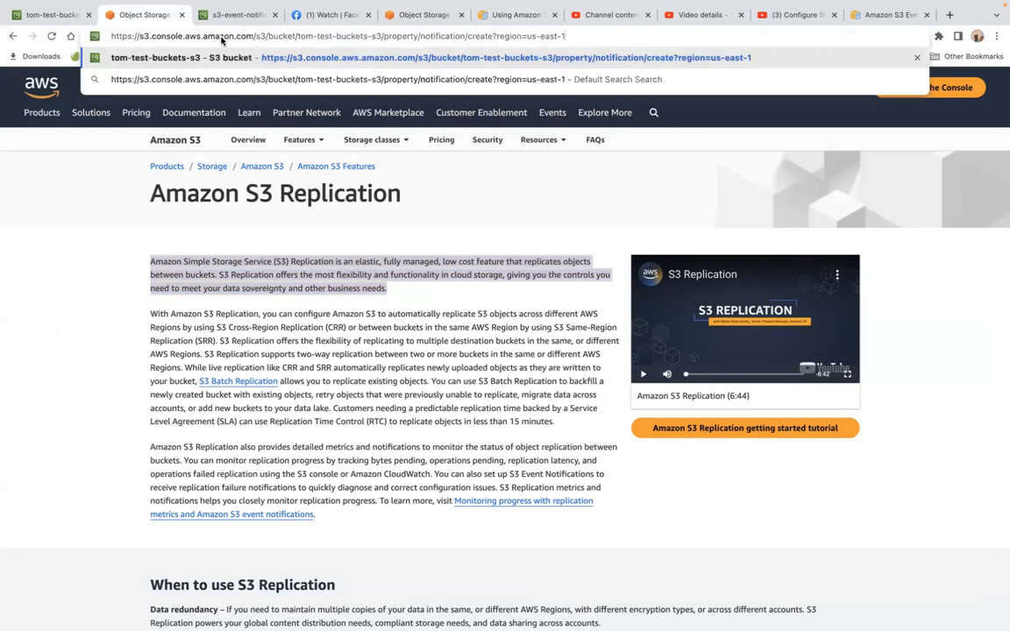
{"action": "key", "text": "Return"}
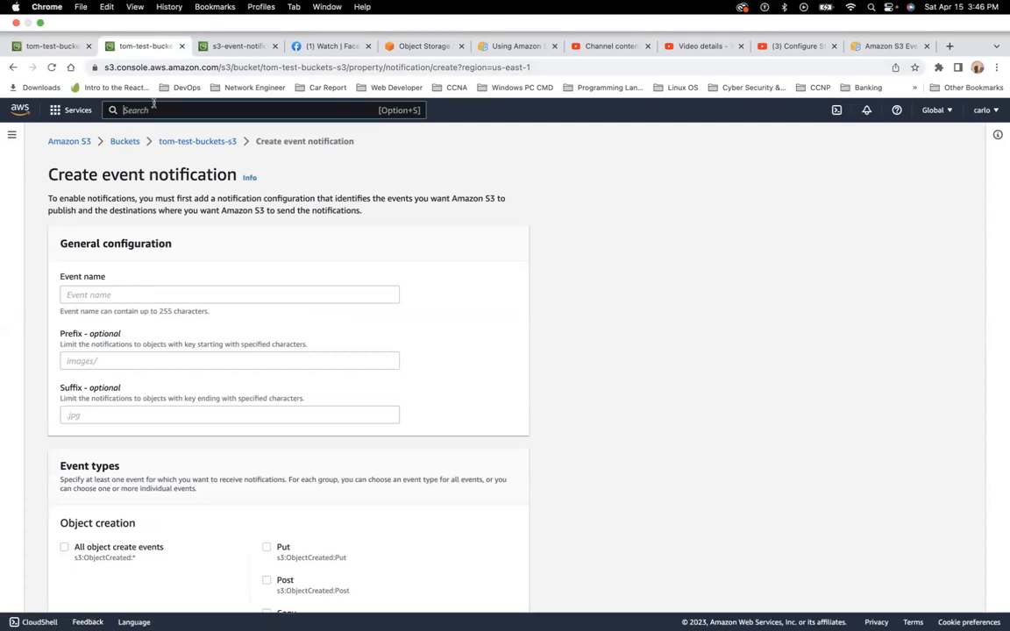
Search the AWS services for sqs and open Simple Queue Service.
{"action": "type", "text": "sq"}
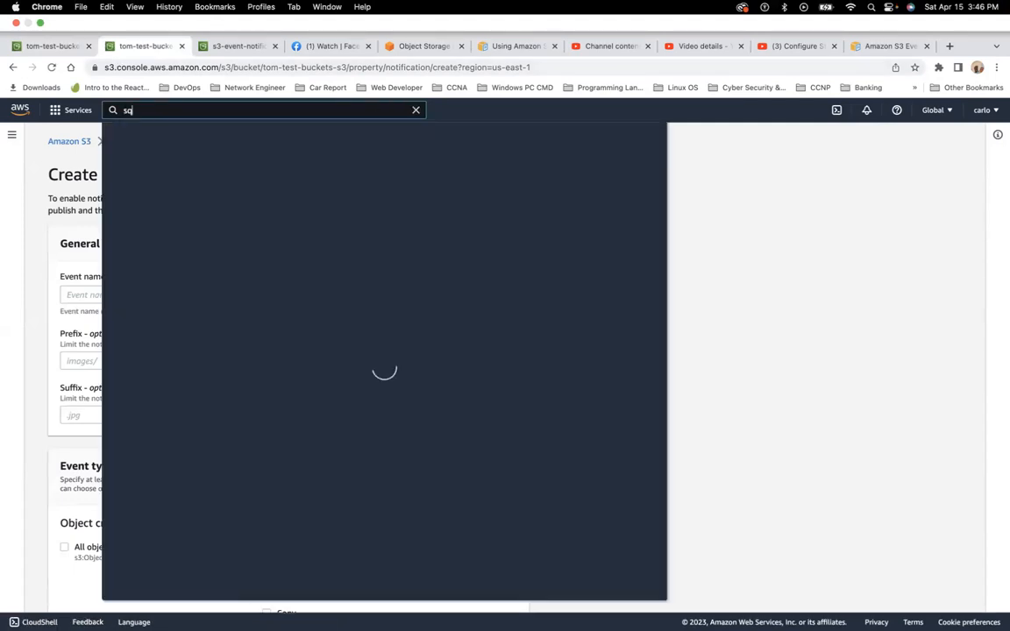
{"action": "type", "text": "s"}
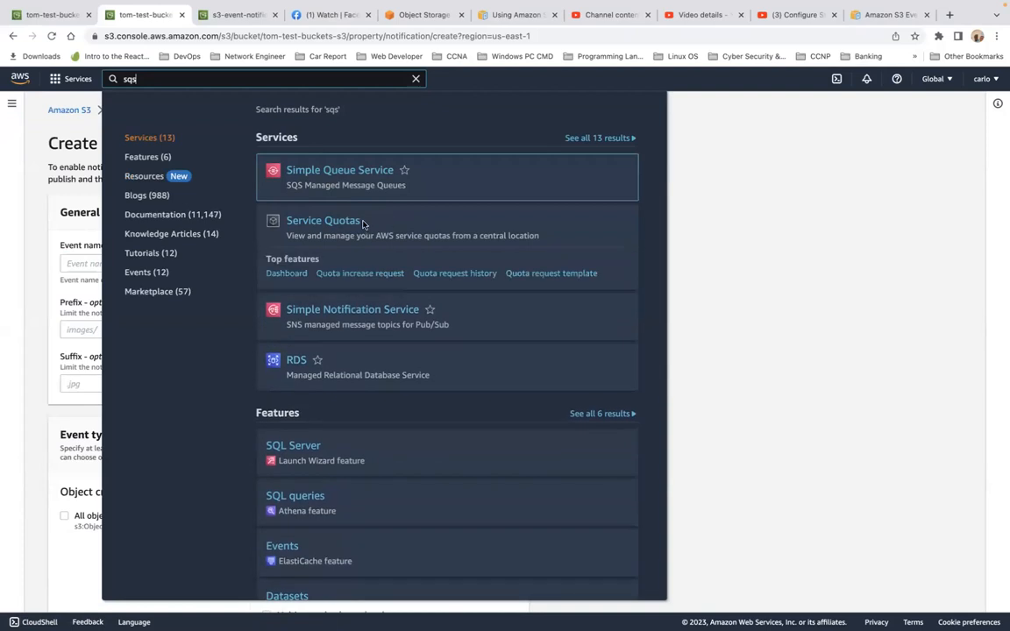
{"action": "left_click", "coordinate": [337, 175]}
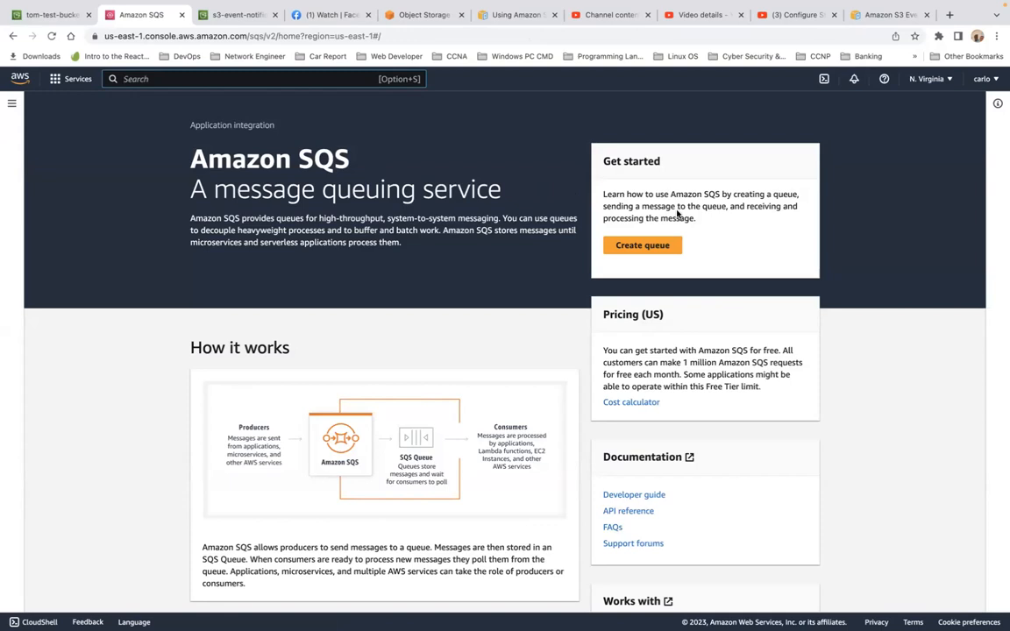
Start creating a Standard SQS queue and name it MyQueue1.
{"action": "left_click", "coordinate": [651, 246]}
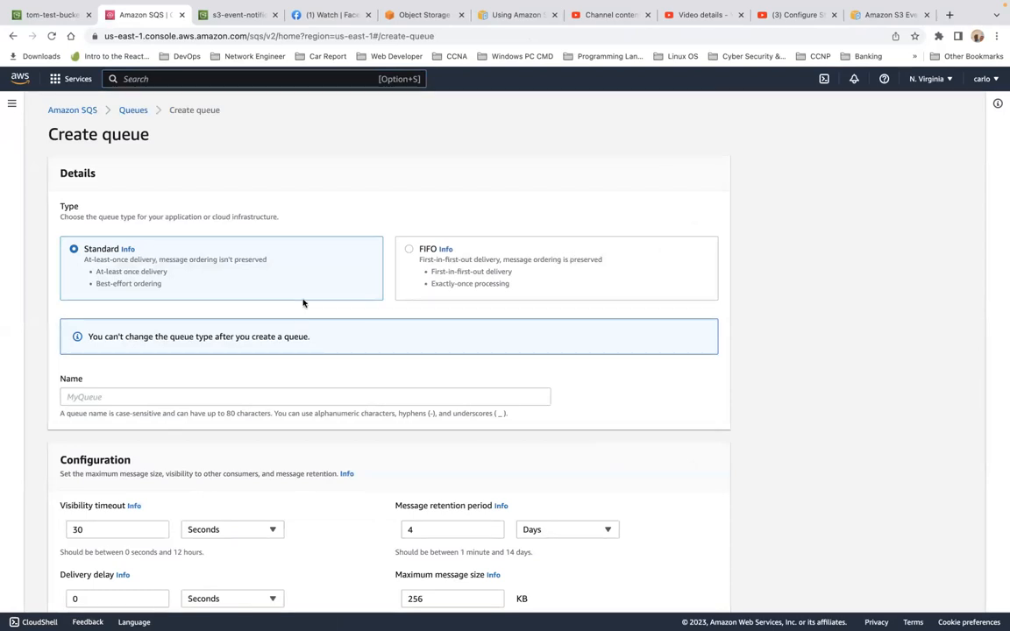
{"action": "left_click", "coordinate": [256, 398]}
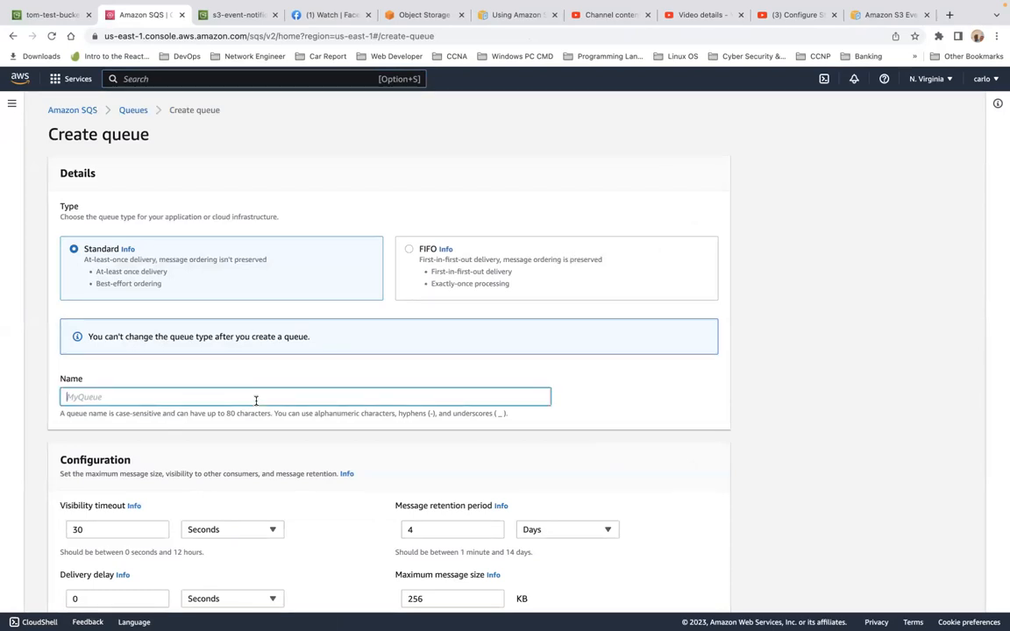
{"action": "type", "text": "MyQueue1"}
Look at the Advanced JSON access policy, return the access policy method to Basic, and create the queue.
{"action": "scroll", "coordinate": [505, 350], "scroll_direction": "down", "scroll_amount": 7}
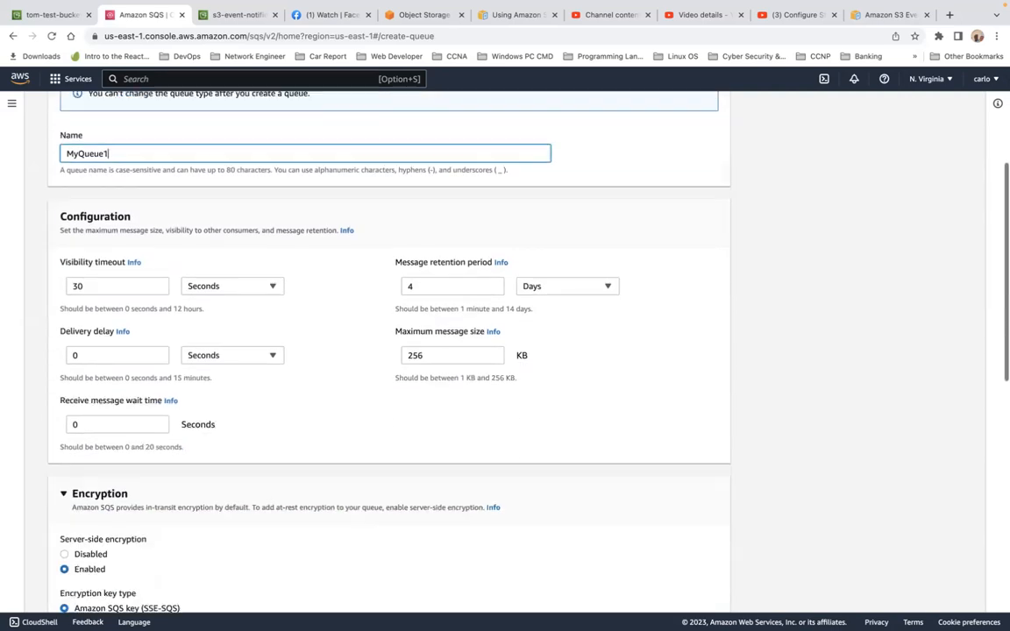
{"action": "scroll", "coordinate": [505, 351], "scroll_direction": "down", "scroll_amount": 4}
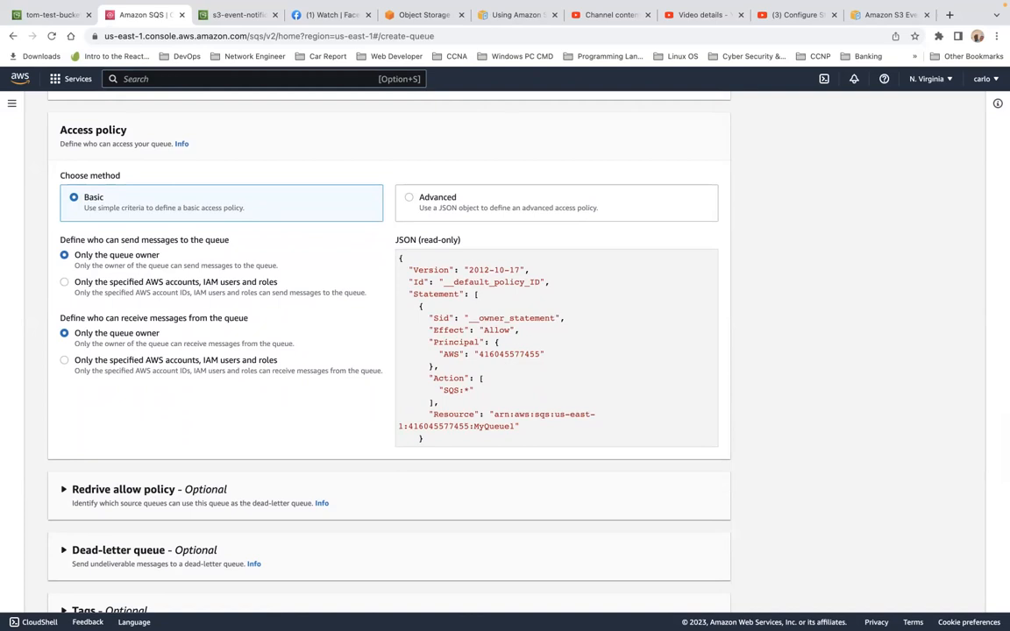
{"action": "scroll", "coordinate": [327, 322], "scroll_direction": "down", "scroll_amount": 2}
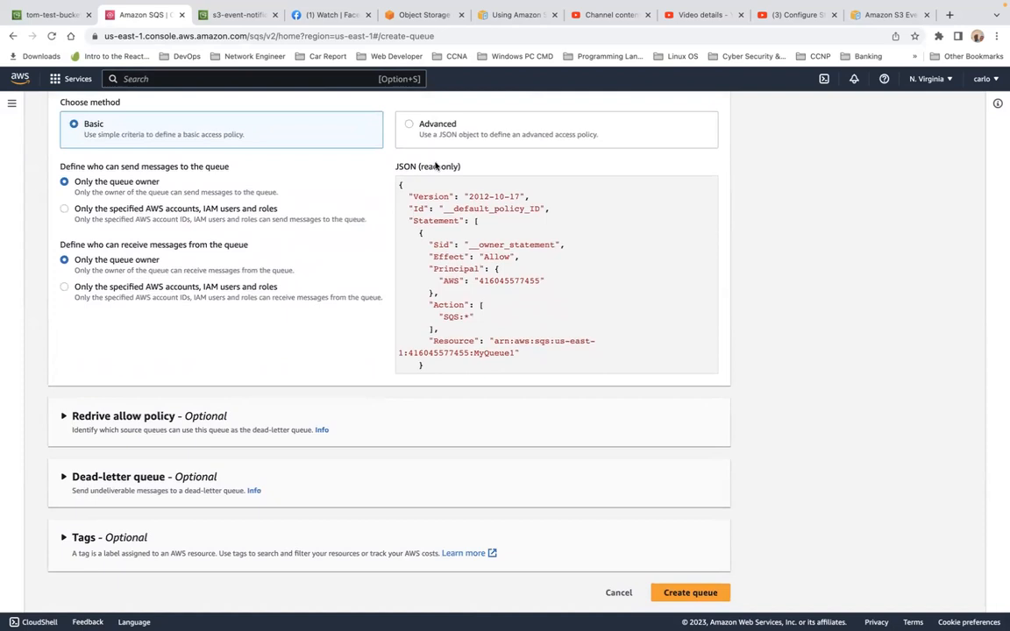
{"action": "left_click", "coordinate": [409, 125]}
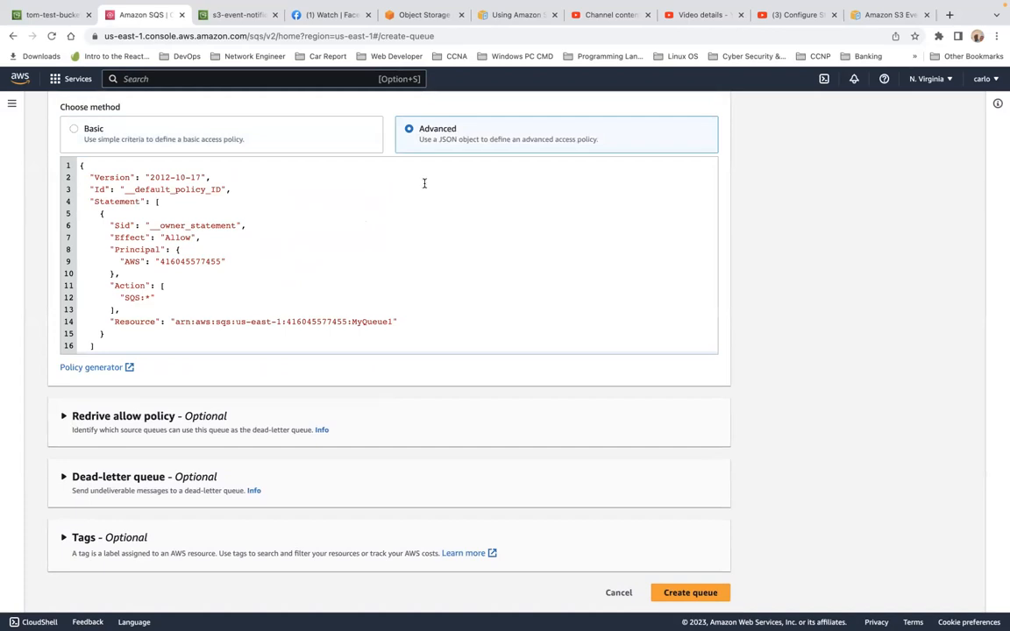
{"action": "left_click", "coordinate": [156, 132]}
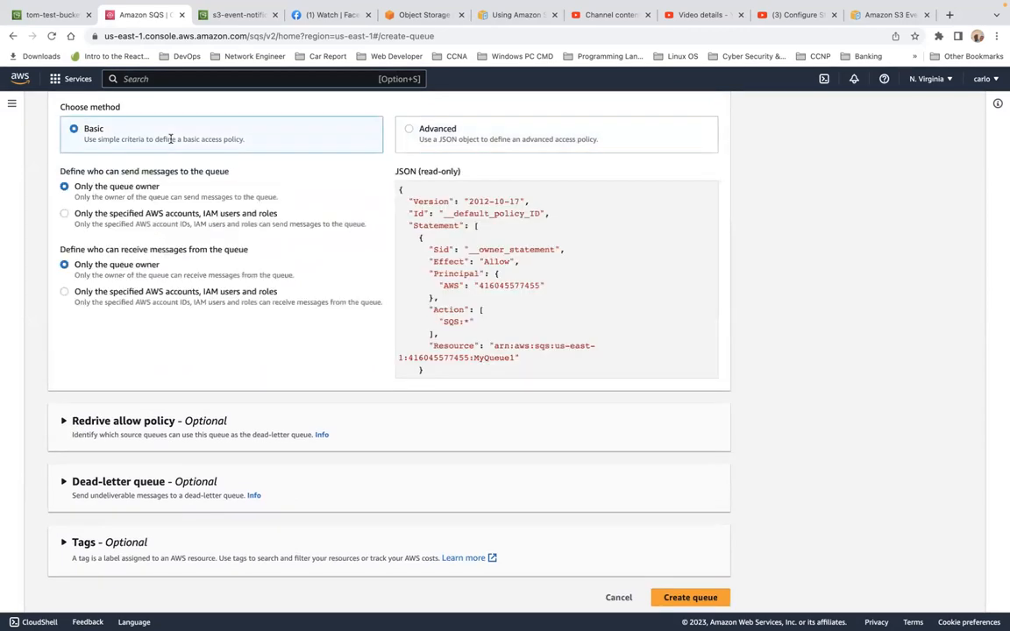
{"action": "left_click", "coordinate": [688, 597]}
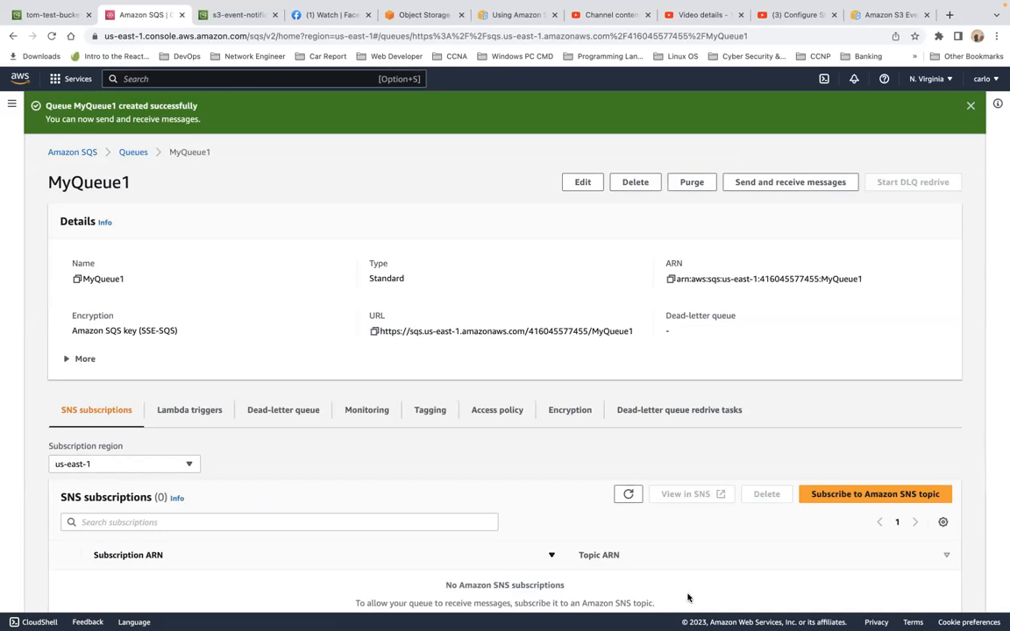
Review the details of MyQueue1 and read its access policy permissions.
{"action": "scroll", "coordinate": [688, 598], "scroll_direction": "down", "scroll_amount": 1}
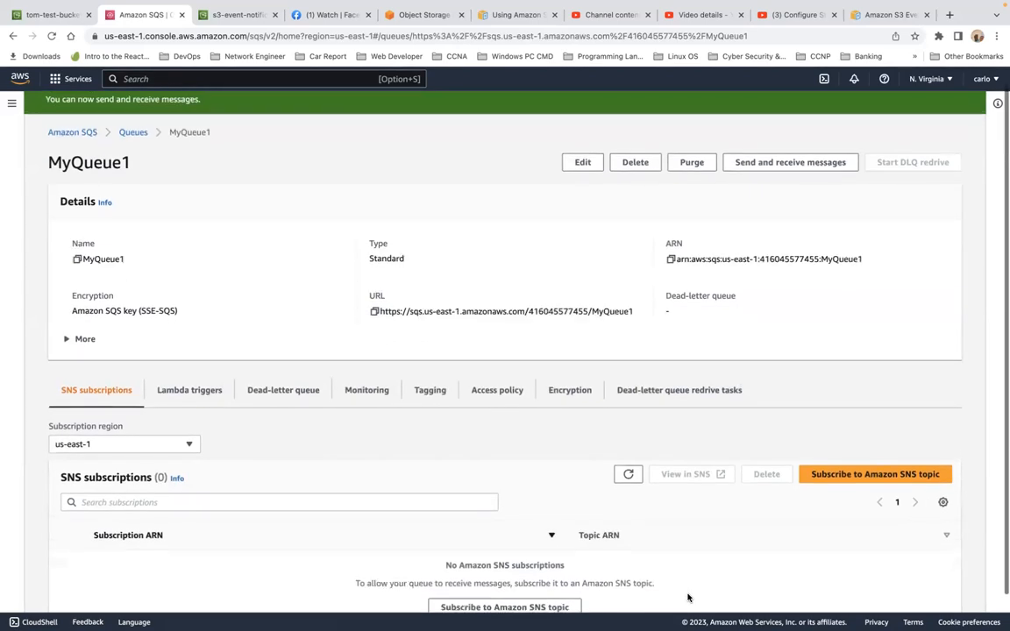
{"action": "scroll", "coordinate": [688, 597], "scroll_direction": "down", "scroll_amount": 3}
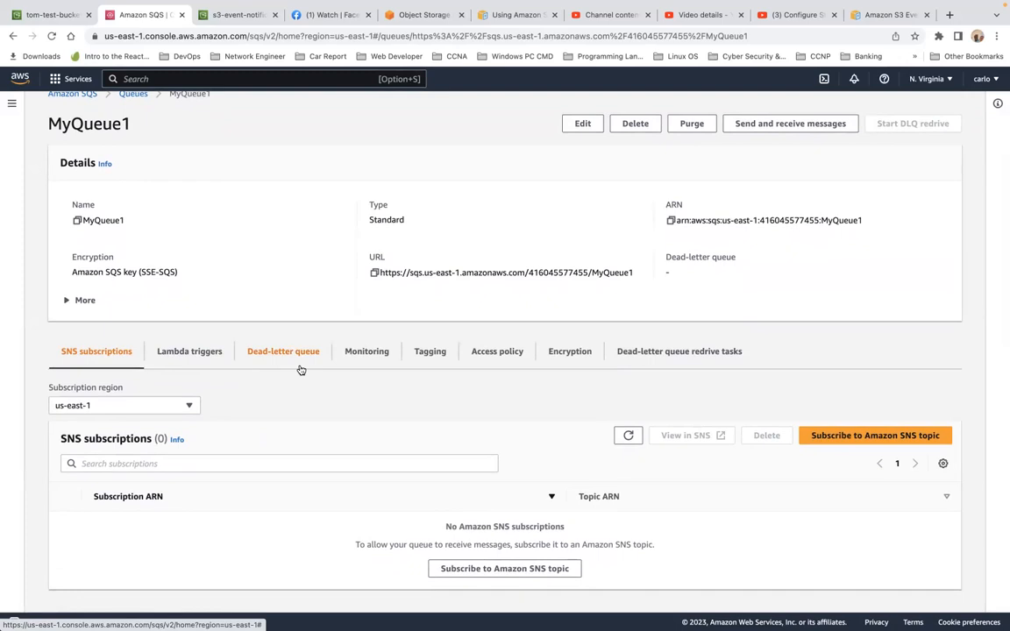
{"action": "left_click", "coordinate": [489, 356]}
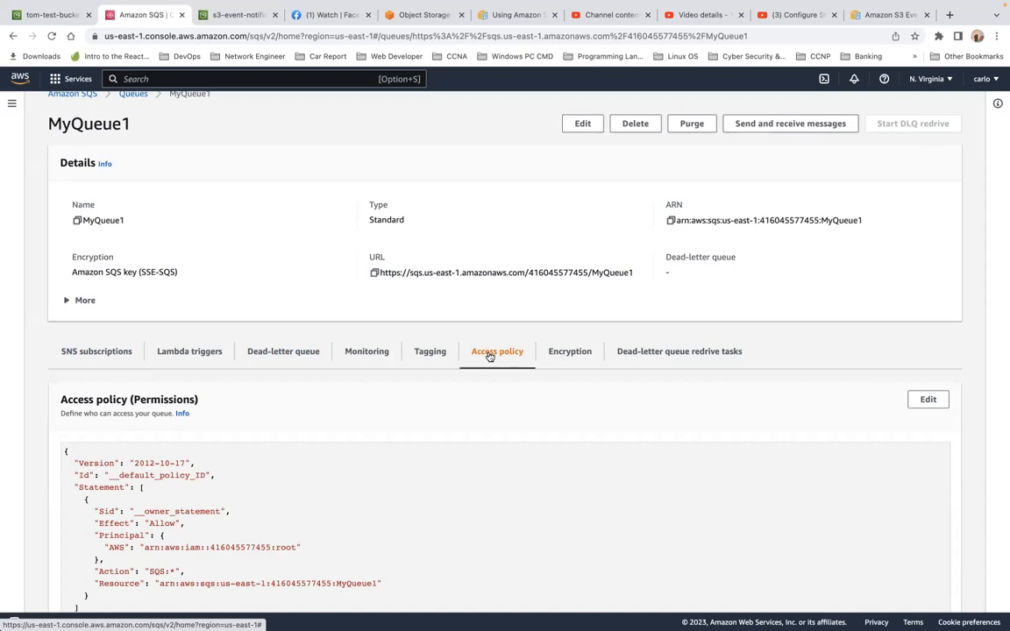
{"action": "scroll", "coordinate": [489, 356], "scroll_direction": "down", "scroll_amount": 3}
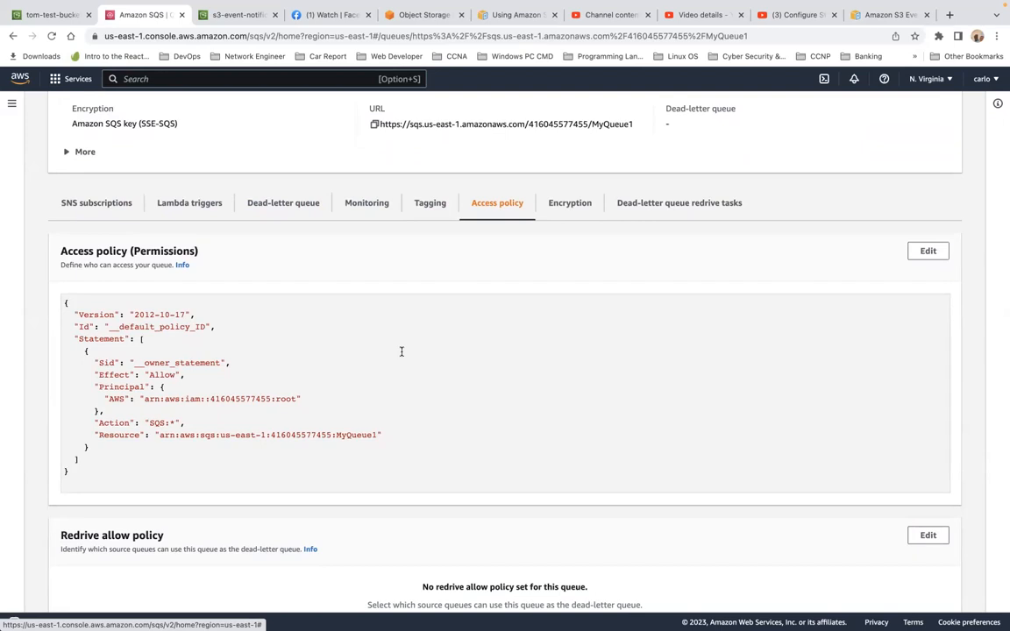
Reload the bucket's event notification form, name the event testNotification, and select all object create events.
{"action": "left_click", "coordinate": [38, 15]}
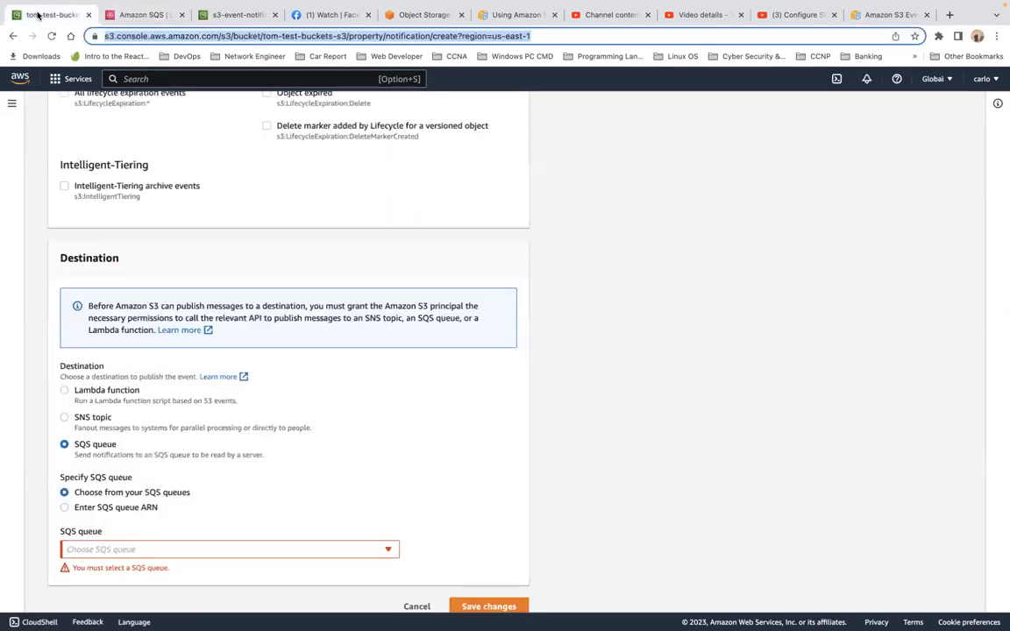
{"action": "left_click", "coordinate": [52, 36]}
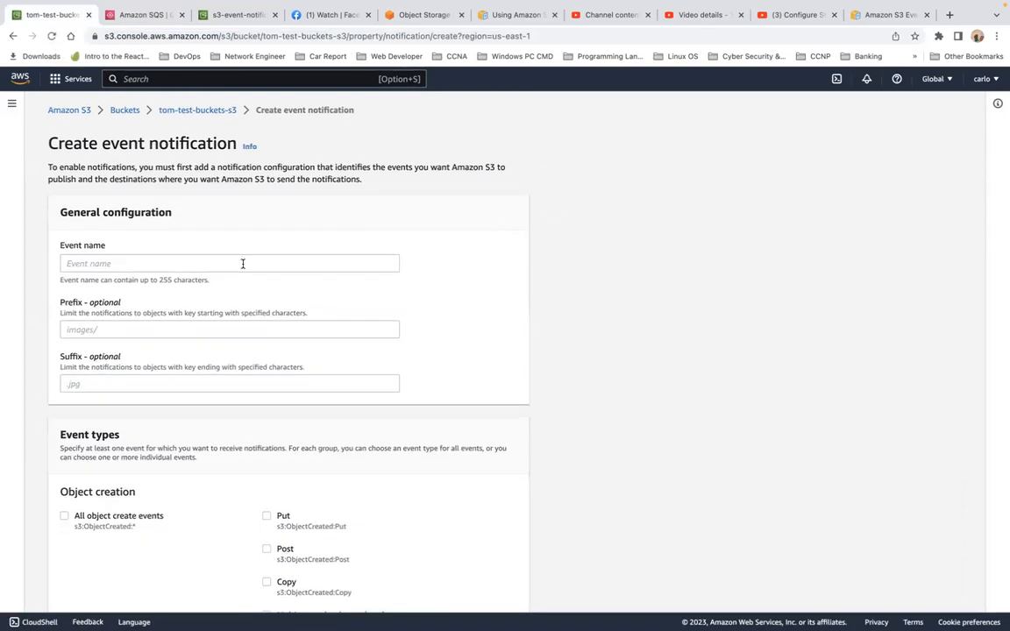
{"action": "left_click", "coordinate": [214, 263]}
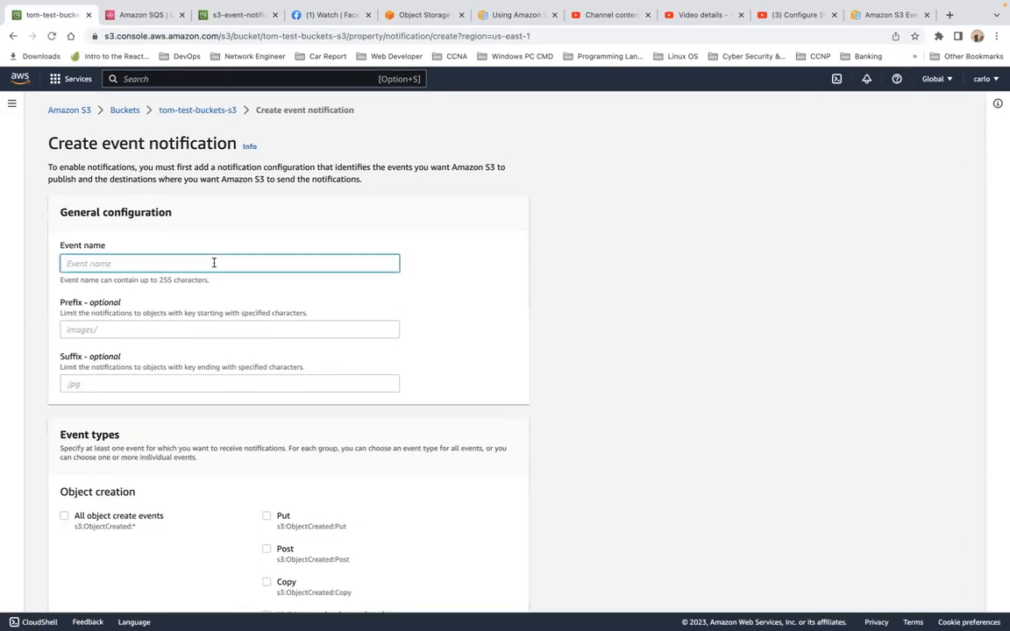
{"action": "type", "text": "test"}
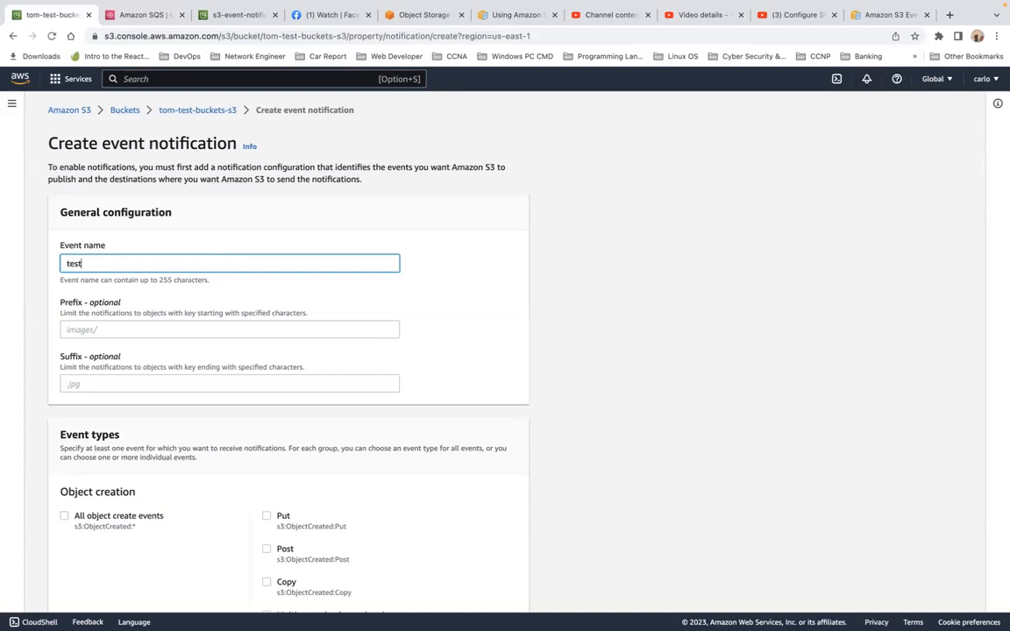
{"action": "type", "text": "Notification"}
{"action": "scroll", "coordinate": [62, 337], "scroll_direction": "down", "scroll_amount": 3}
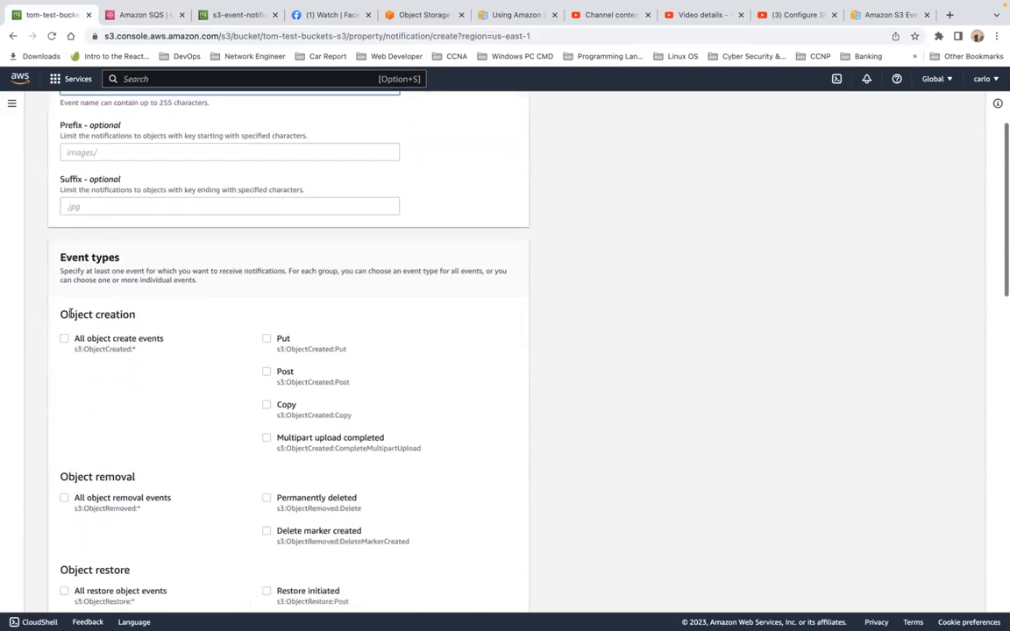
{"action": "left_click", "coordinate": [64, 338]}
Set the notification destination to the SQS queue MyQueue1 and try to save the event notification.
{"action": "scroll", "coordinate": [153, 341], "scroll_direction": "down", "scroll_amount": 10}
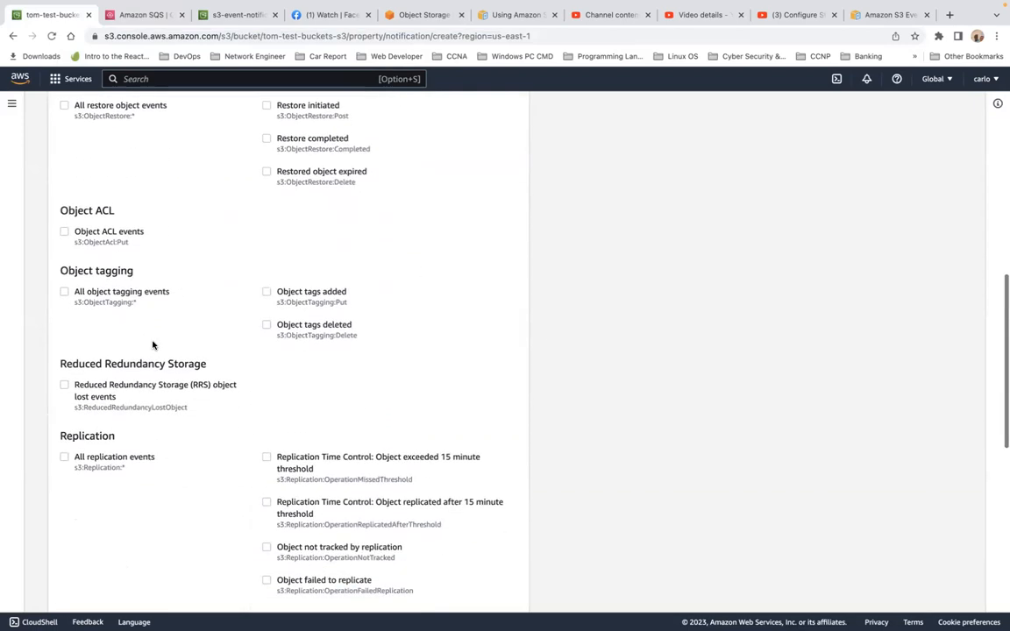
{"action": "scroll", "coordinate": [152, 341], "scroll_direction": "down", "scroll_amount": 6}
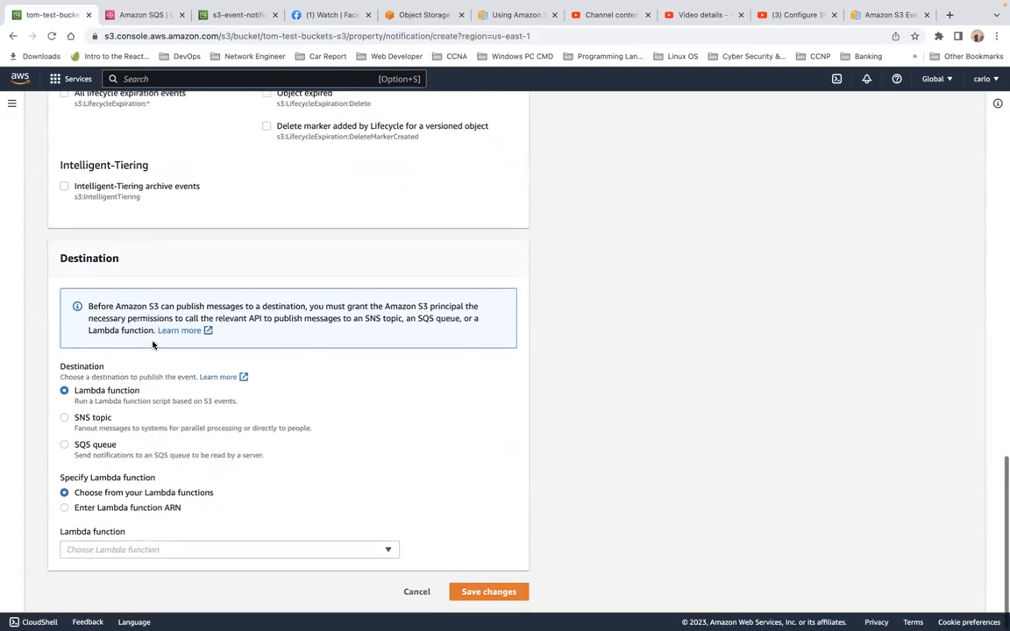
{"action": "left_click", "coordinate": [65, 445]}
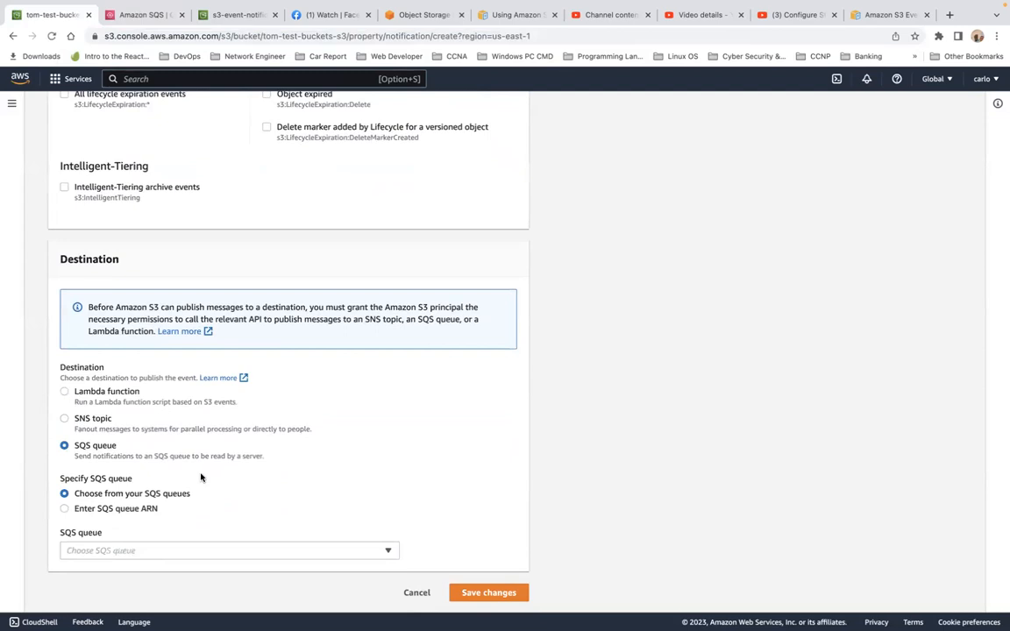
{"action": "left_click", "coordinate": [217, 552]}
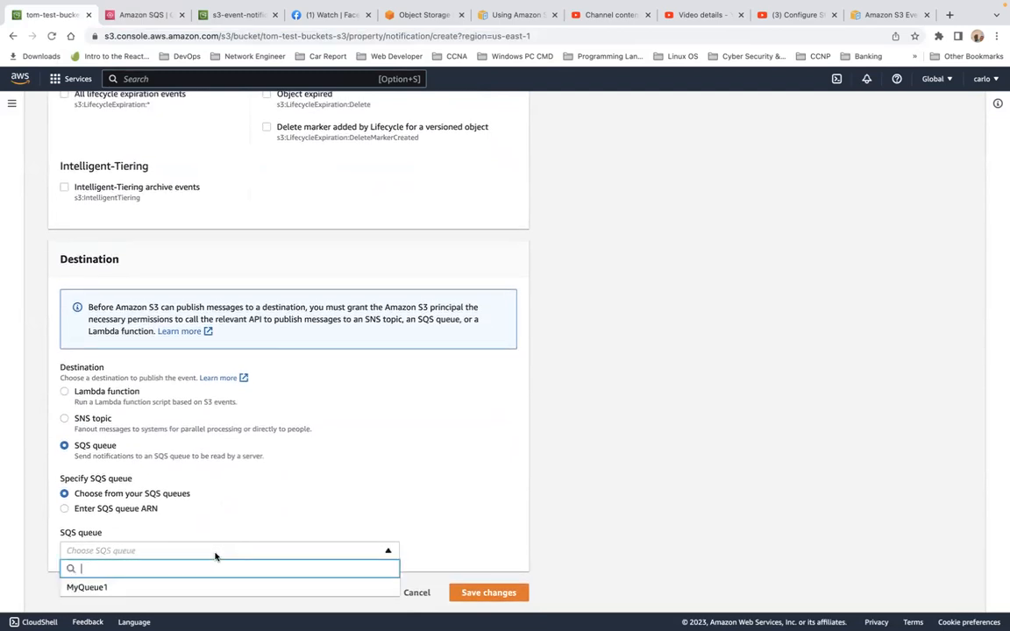
{"action": "left_click", "coordinate": [203, 586]}
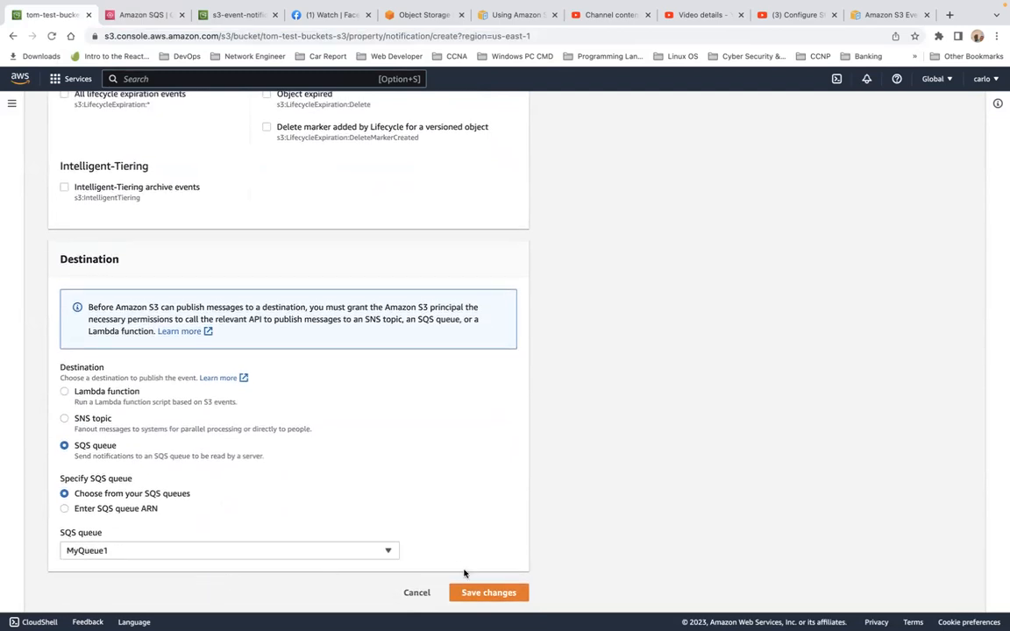
{"action": "left_click", "coordinate": [481, 595]}
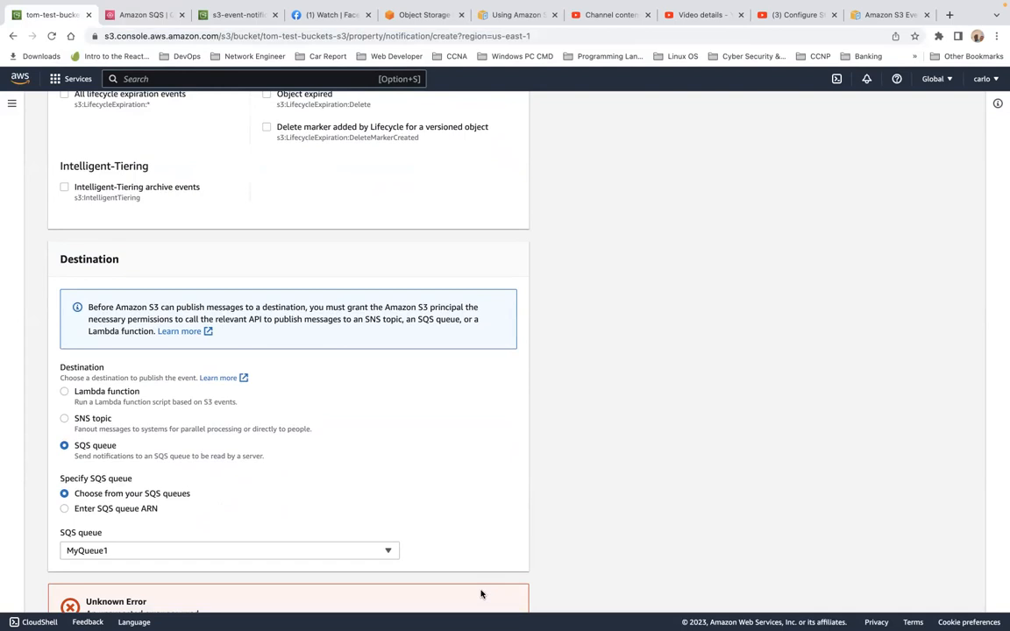
{"action": "scroll", "coordinate": [480, 594], "scroll_direction": "down", "scroll_amount": 1}
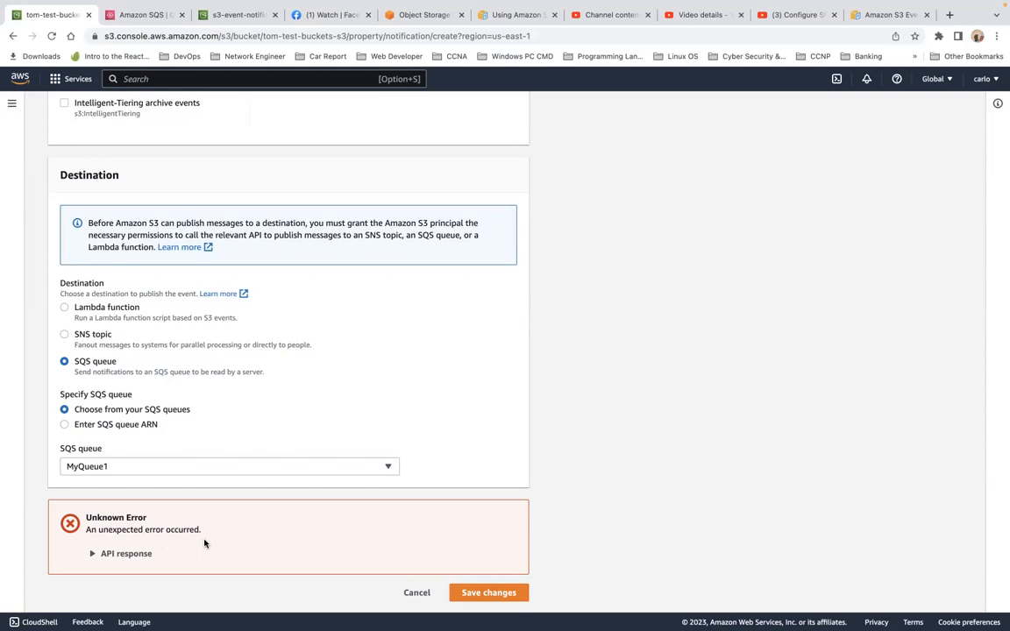
{"action": "scroll", "coordinate": [204, 543], "scroll_direction": "up", "scroll_amount": 5}
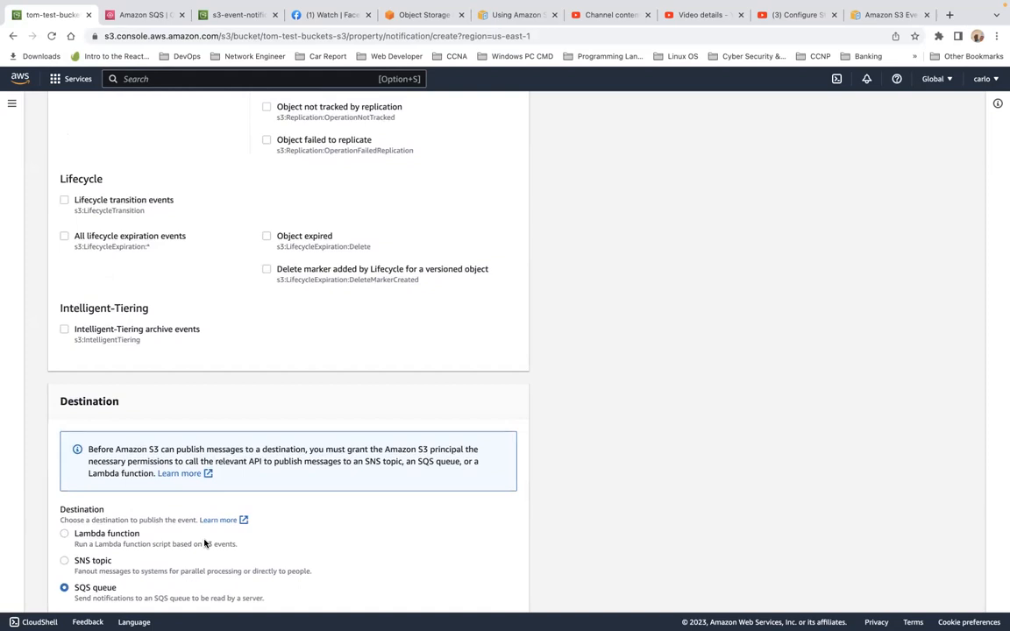
Return to MyQueue1 in Amazon SQS, edit the queue, and open the policy generator from its access policy.
{"action": "left_click", "coordinate": [149, 14]}
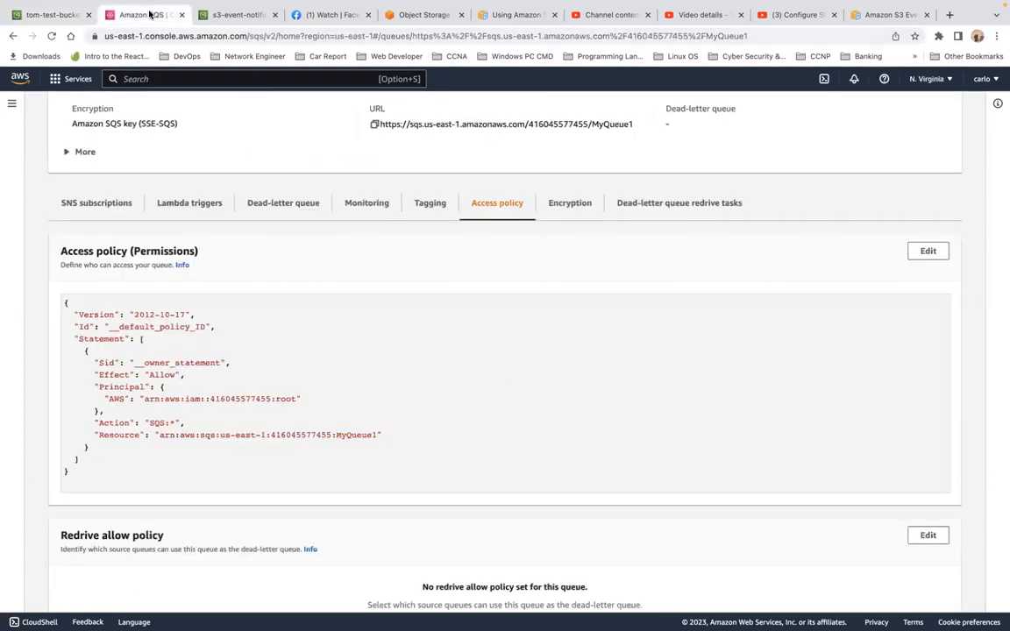
{"action": "left_click", "coordinate": [928, 251]}
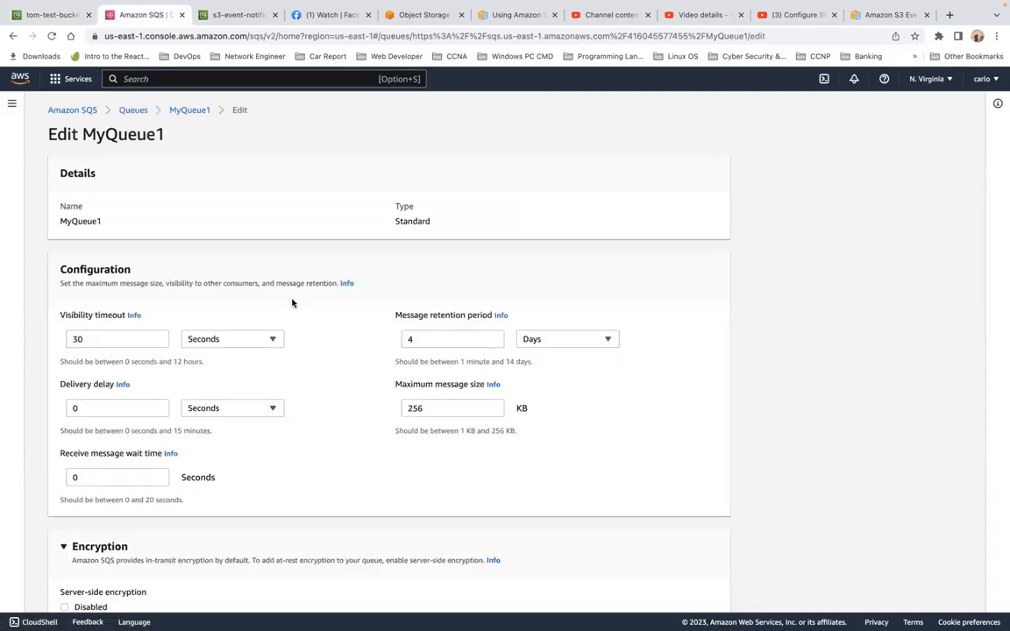
{"action": "scroll", "coordinate": [292, 303], "scroll_direction": "down", "scroll_amount": 8}
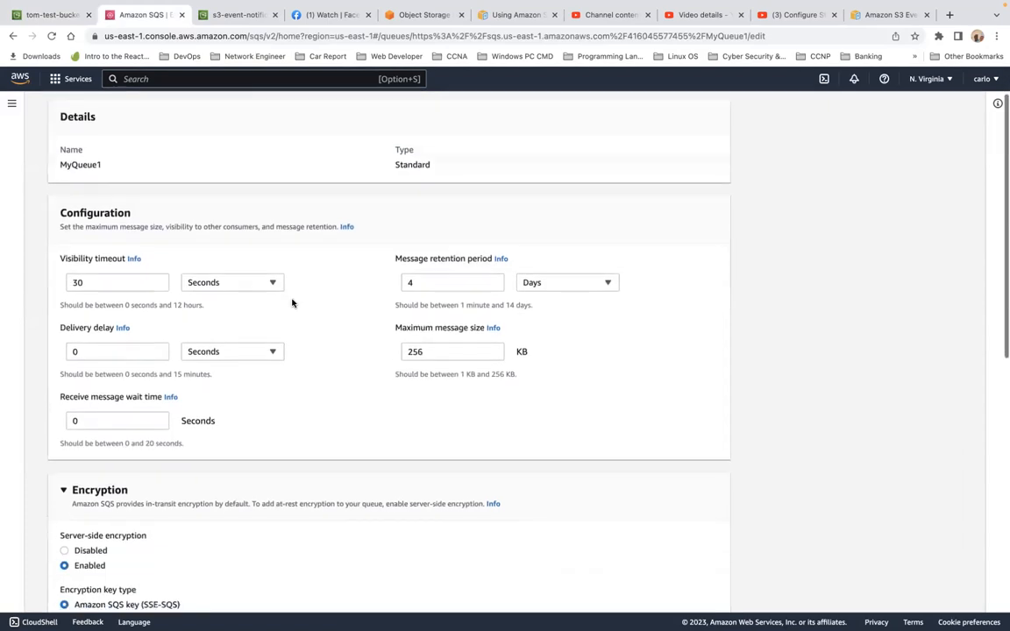
{"action": "scroll", "coordinate": [293, 303], "scroll_direction": "down", "scroll_amount": 5}
{"action": "scroll", "coordinate": [293, 304], "scroll_direction": "up", "scroll_amount": 14}
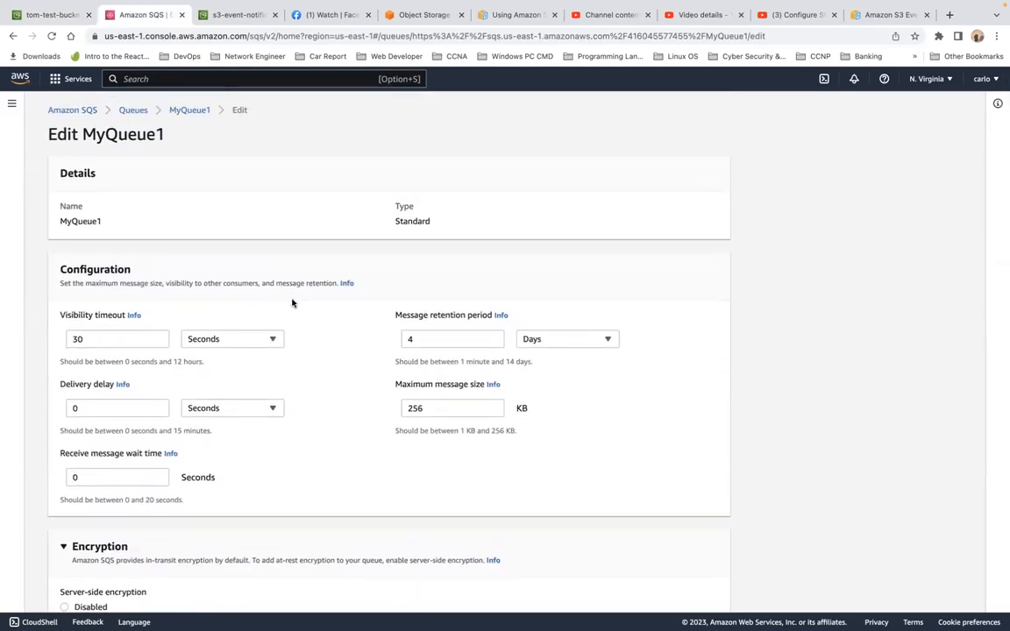
{"action": "scroll", "coordinate": [292, 303], "scroll_direction": "down", "scroll_amount": 5}
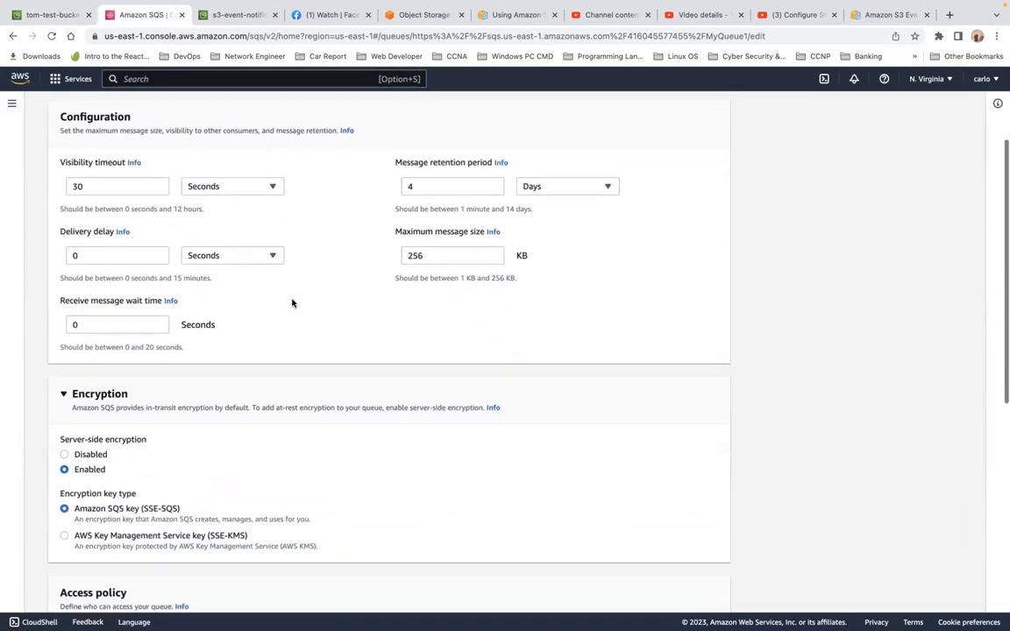
{"action": "scroll", "coordinate": [292, 303], "scroll_direction": "down", "scroll_amount": 7}
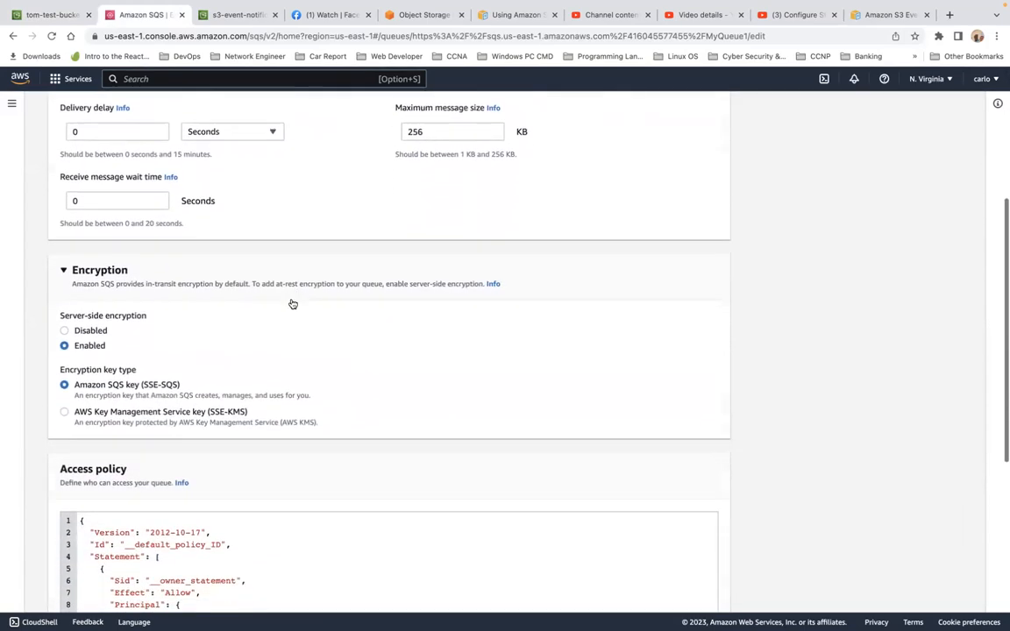
{"action": "scroll", "coordinate": [293, 303], "scroll_direction": "down", "scroll_amount": 4}
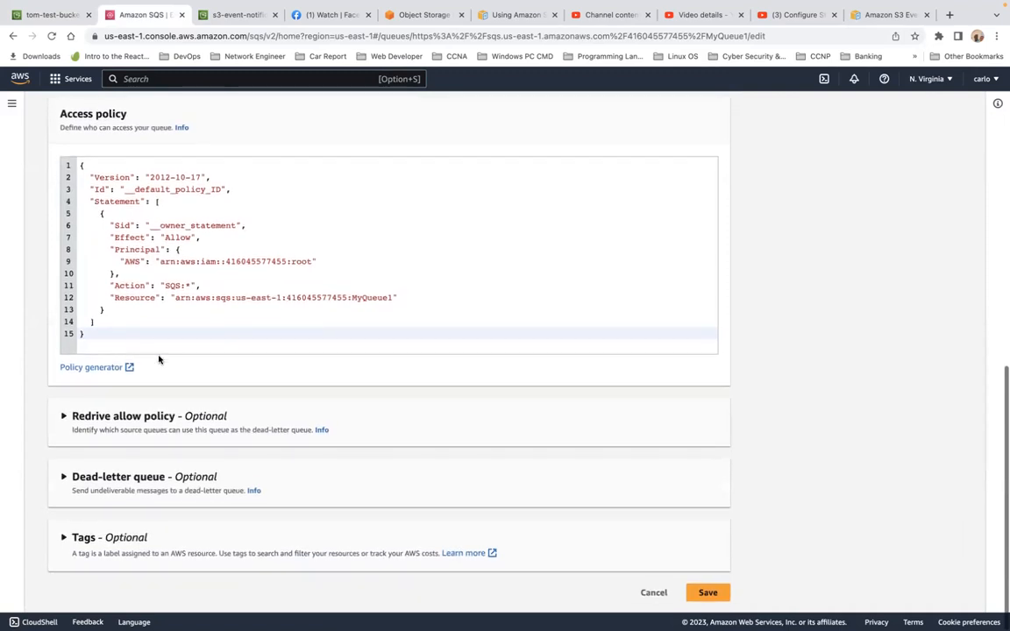
{"action": "left_click", "coordinate": [89, 368]}
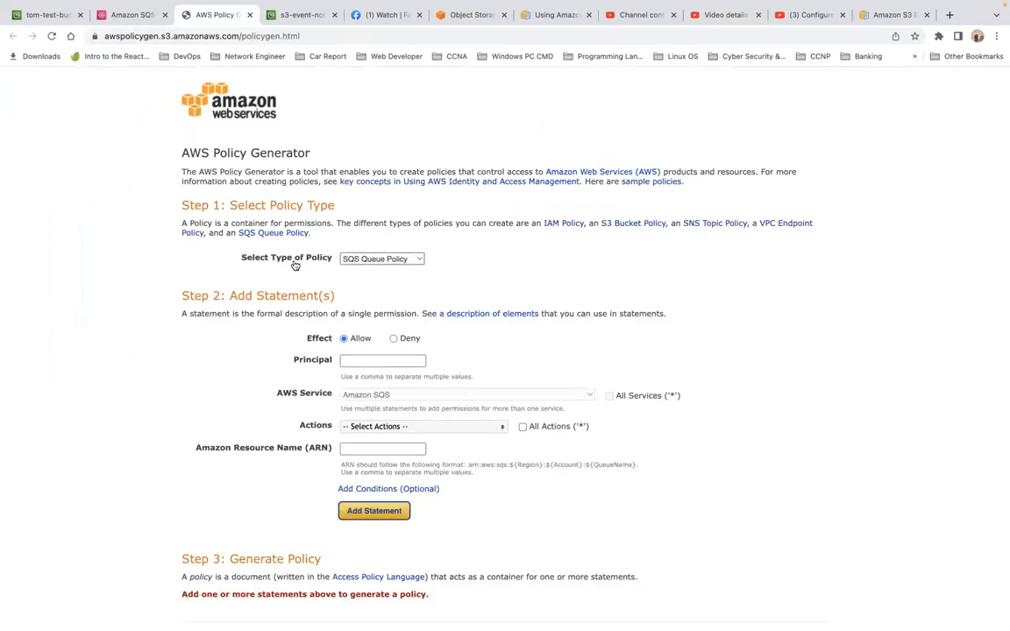
Use SQS Queue Policy as the policy type and set the Allow statement's principal to *.
{"action": "left_click", "coordinate": [388, 261]}
{"action": "left_click", "coordinate": [388, 263]}
{"action": "left_click", "coordinate": [386, 359]}
{"action": "type", "text": "*"}
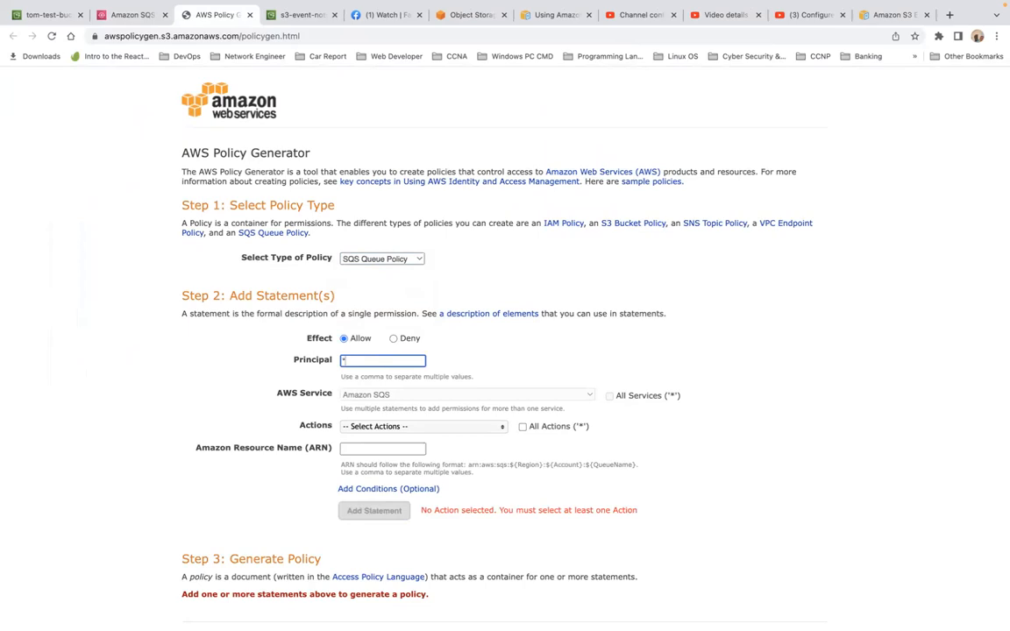
Select SendMessage as the only action for the policy statement.
{"action": "scroll", "coordinate": [383, 363], "scroll_direction": "down", "scroll_amount": 1}
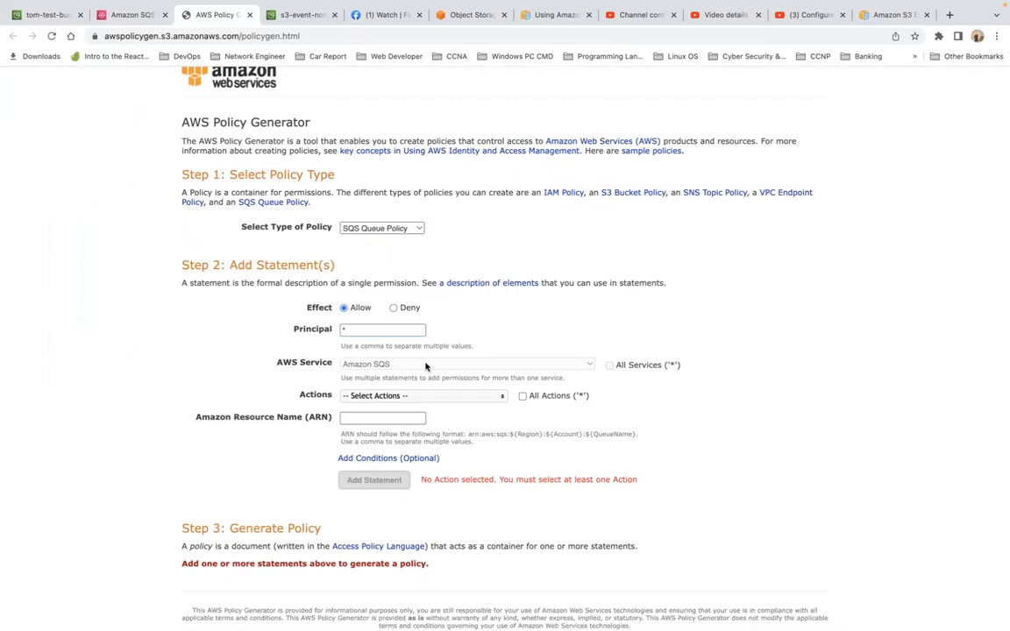
{"action": "left_click", "coordinate": [450, 396]}
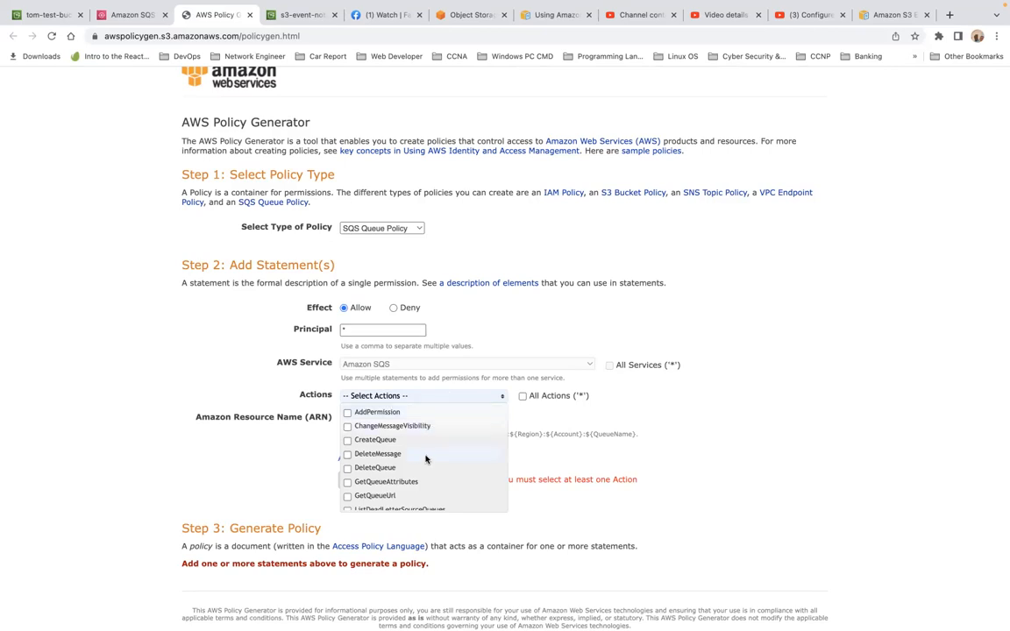
{"action": "scroll", "coordinate": [405, 484], "scroll_direction": "down", "scroll_amount": 1}
{"action": "scroll", "coordinate": [405, 482], "scroll_direction": "down", "scroll_amount": 3}
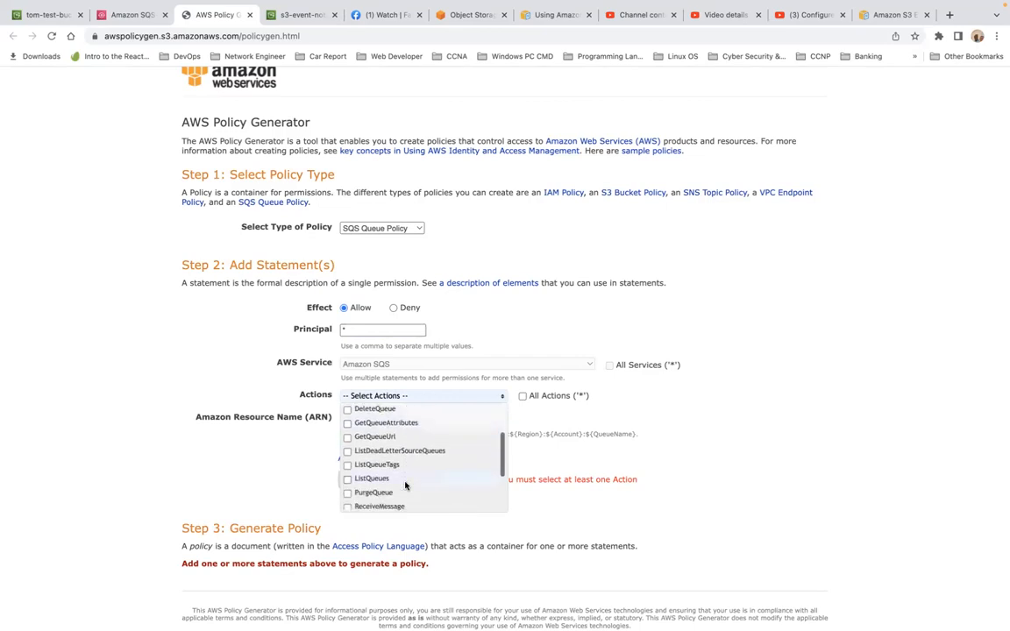
{"action": "scroll", "coordinate": [405, 476], "scroll_direction": "down", "scroll_amount": 2}
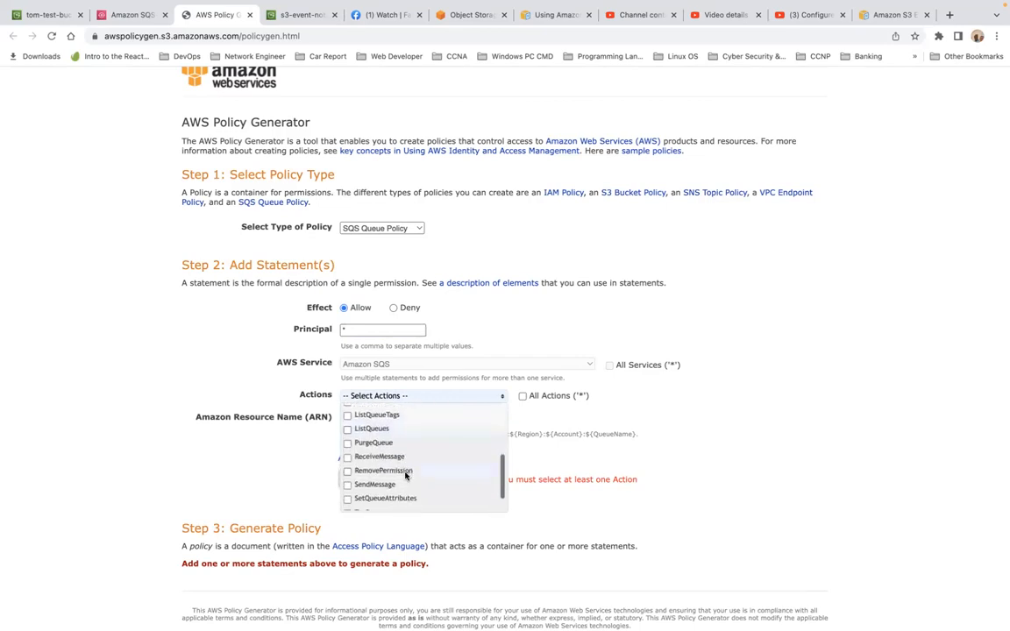
{"action": "left_click", "coordinate": [396, 485]}
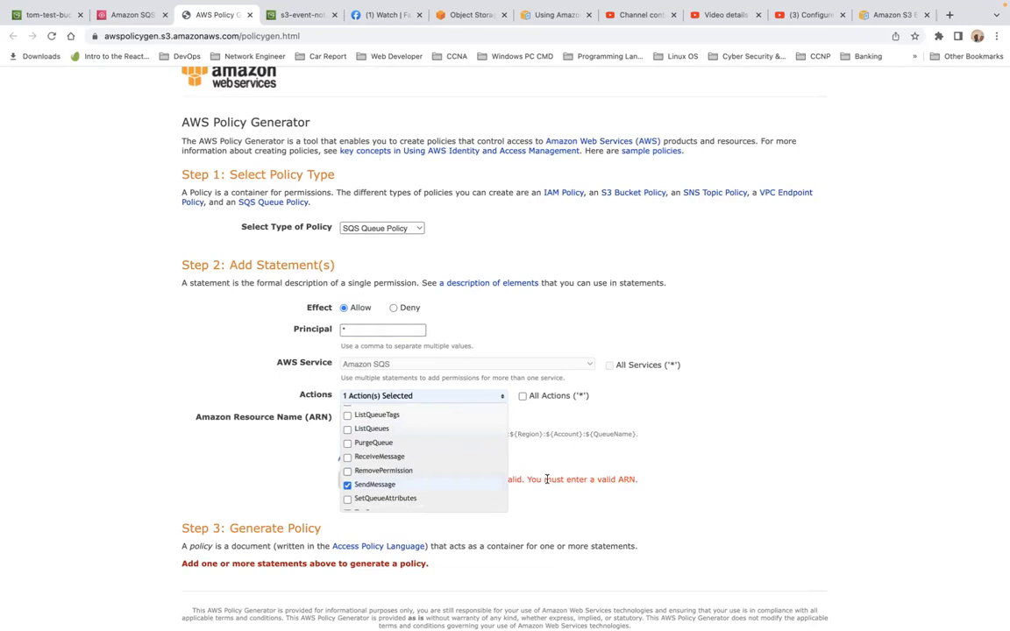
{"action": "left_click", "coordinate": [724, 404]}
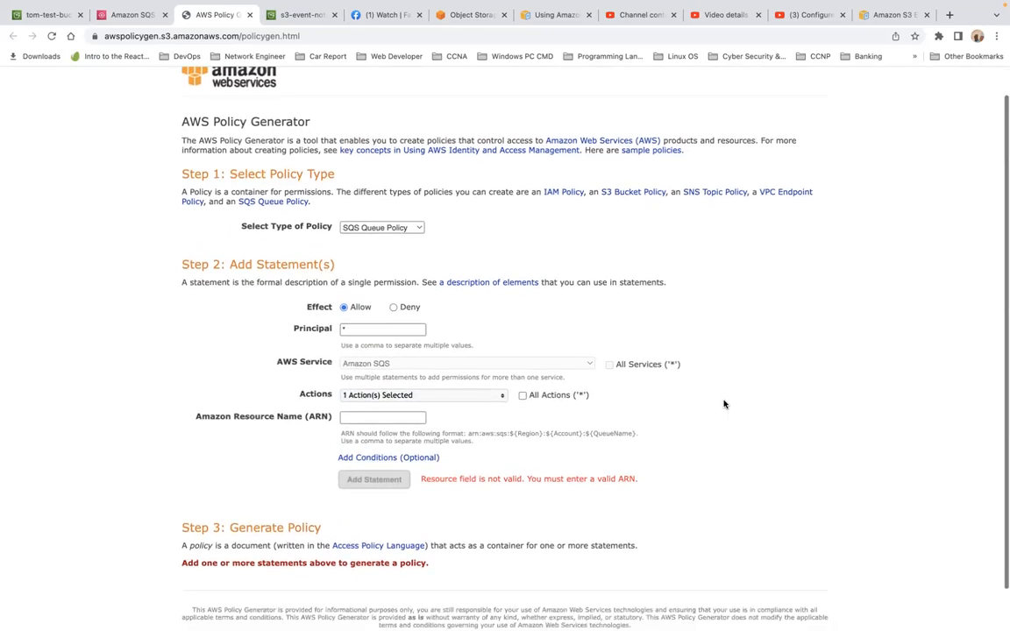
Copy MyQueue1's resource ARN from its access policy and paste it as the statement's Amazon Resource Name.
{"action": "scroll", "coordinate": [714, 398], "scroll_direction": "down", "scroll_amount": 2}
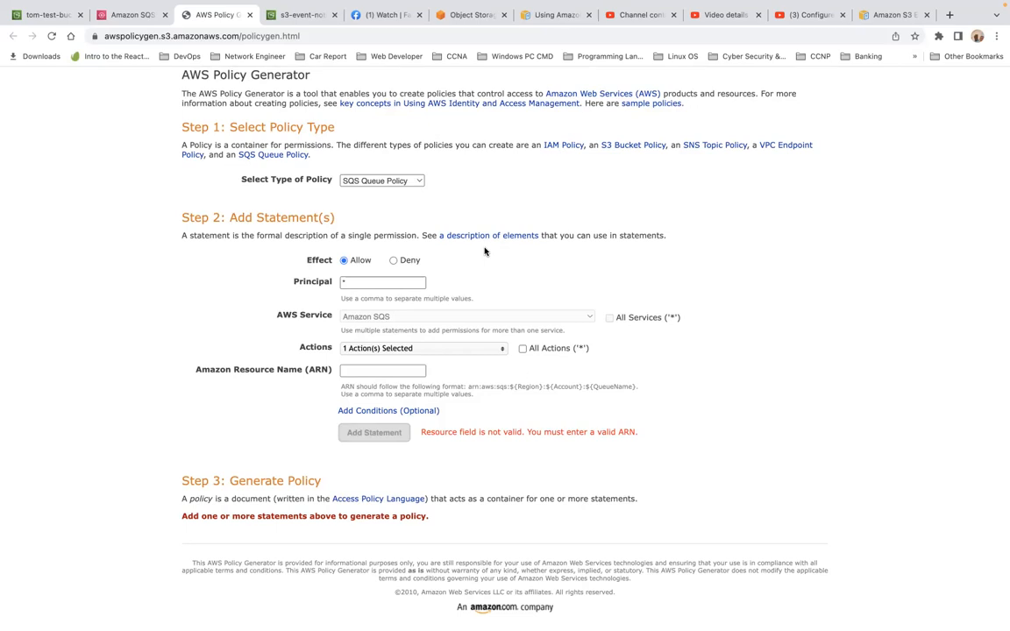
{"action": "left_click", "coordinate": [133, 18]}
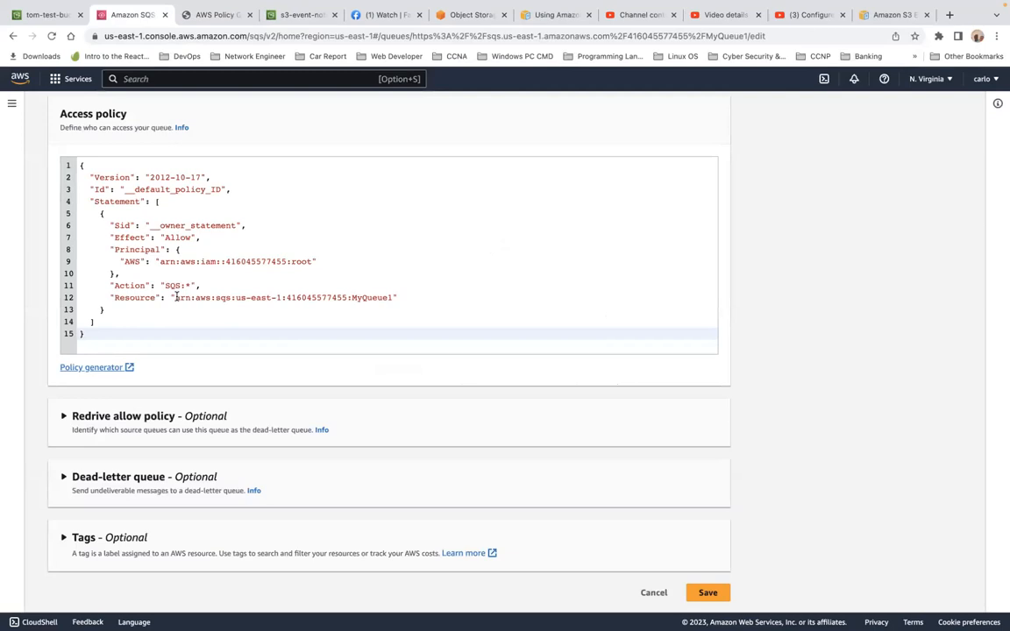
{"action": "left_click_drag", "start_coordinate": [174, 297], "coordinate": [391, 295]}
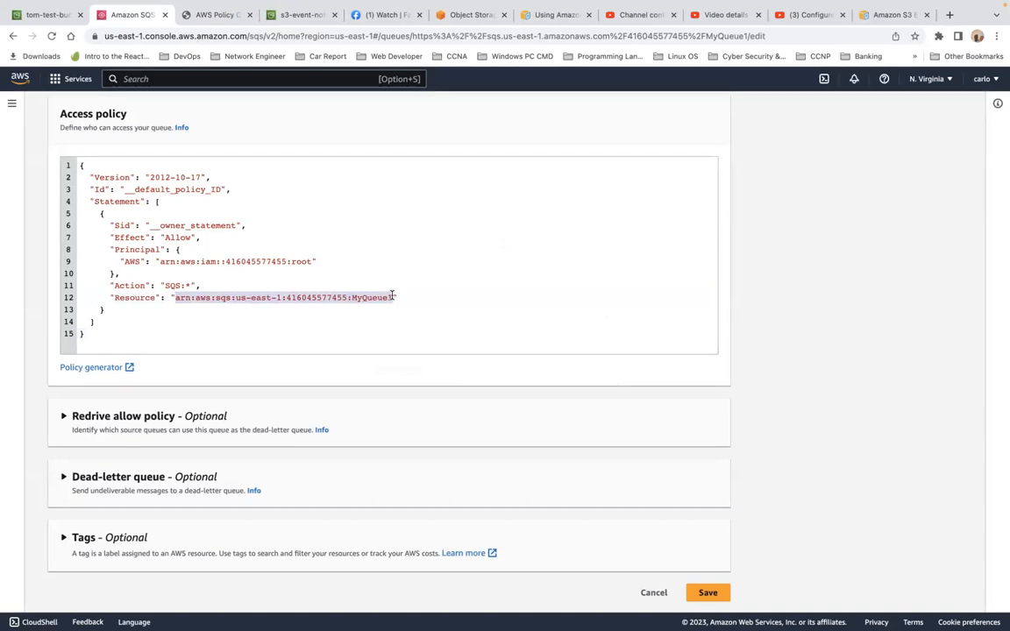
{"action": "left_click", "coordinate": [213, 18]}
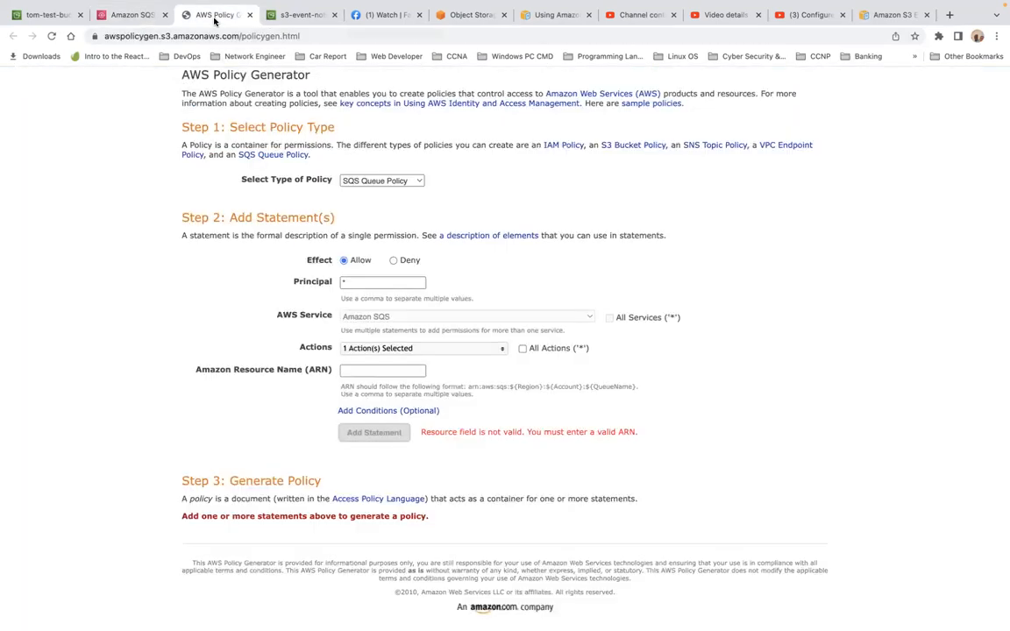
{"action": "left_click", "coordinate": [369, 372]}
{"action": "key", "text": "super+v"}
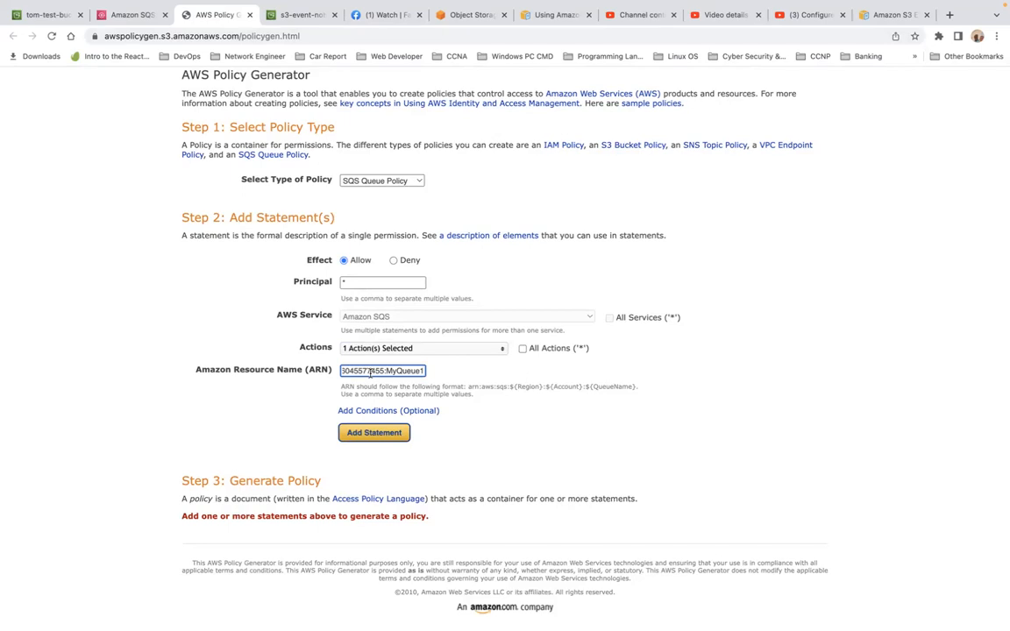
Add the SendMessage statement for MyQueue1 and generate the policy JSON document.
{"action": "left_click", "coordinate": [379, 435]}
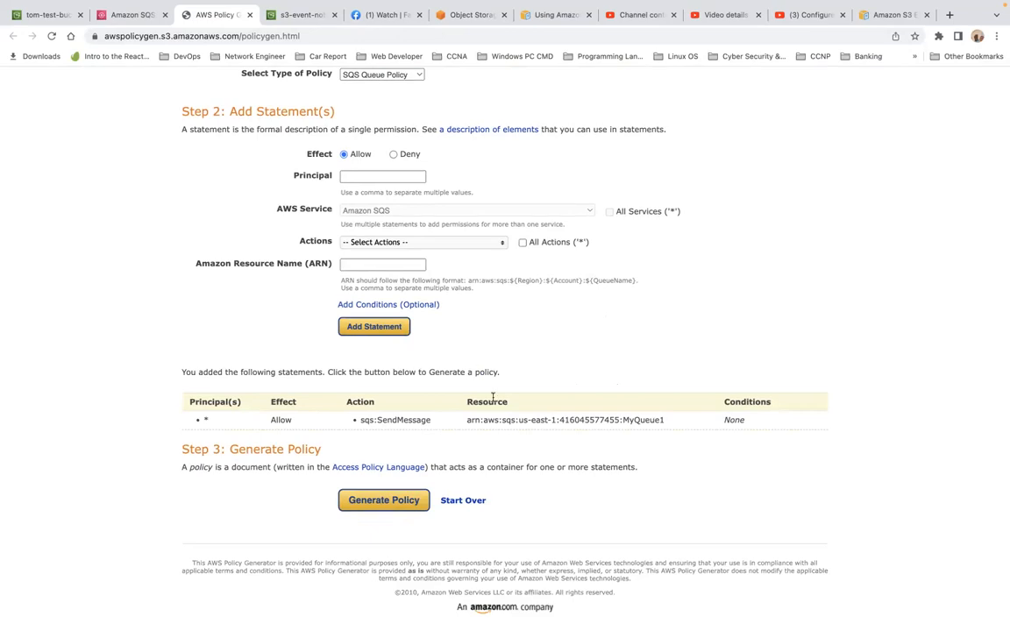
{"action": "left_click", "coordinate": [393, 504]}
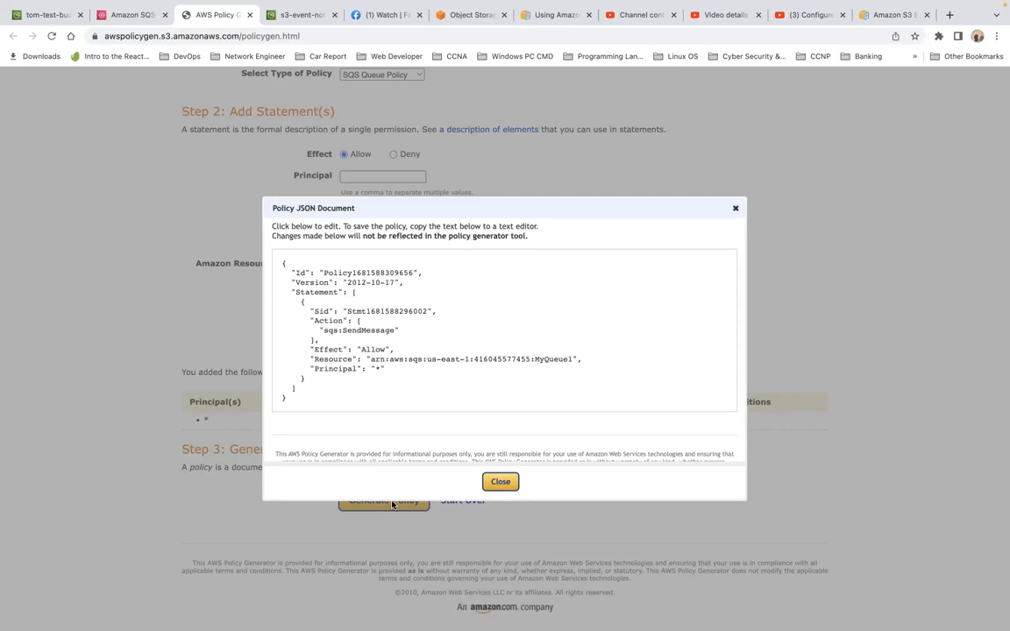
Close the generated policy document and save MyQueue1's configuration in Amazon SQS.
{"action": "left_click", "coordinate": [500, 484]}
{"action": "scroll", "coordinate": [501, 491], "scroll_direction": "up", "scroll_amount": 5}
{"action": "scroll", "coordinate": [557, 495], "scroll_direction": "down", "scroll_amount": 5}
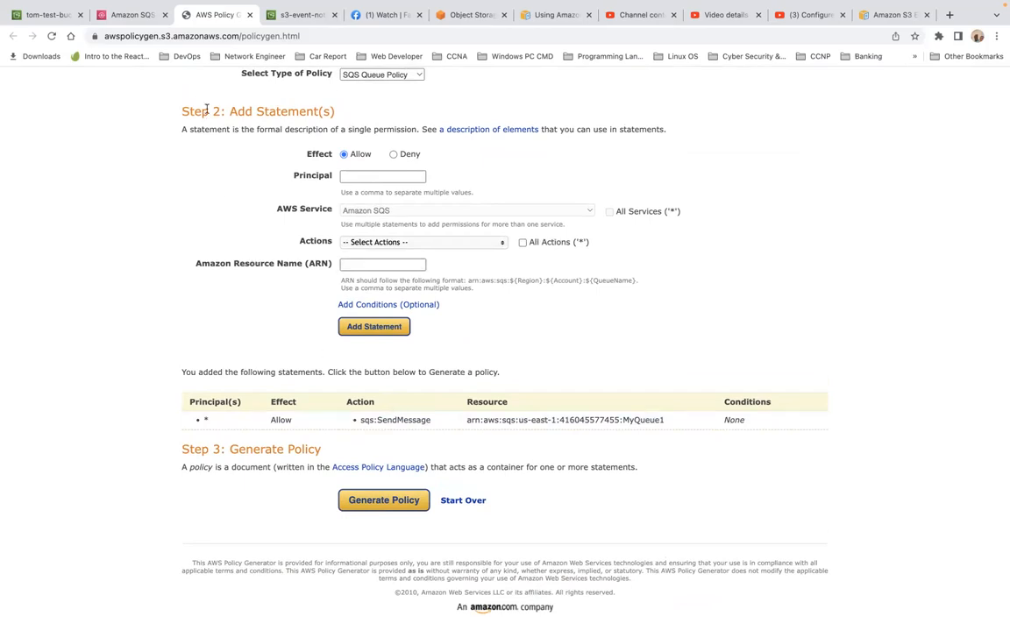
{"action": "left_click", "coordinate": [125, 15]}
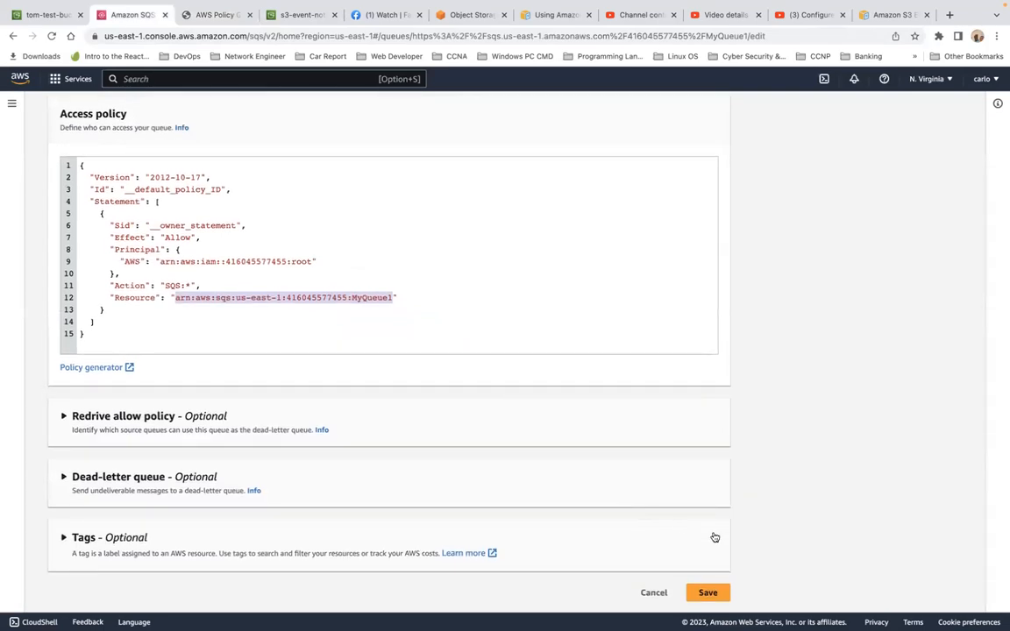
{"action": "left_click", "coordinate": [709, 593]}
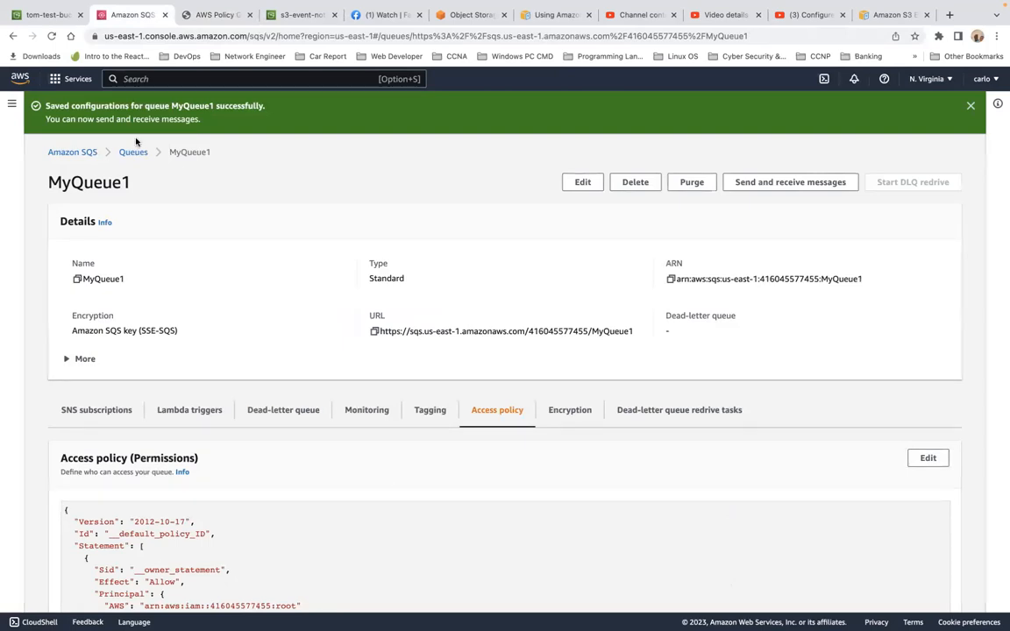
Return to the bucket's event notification form, reselect MyQueue1 as the SQS queue and try to save the notification.
{"action": "left_click", "coordinate": [40, 15]}
{"action": "scroll", "coordinate": [308, 331], "scroll_direction": "down", "scroll_amount": 5}
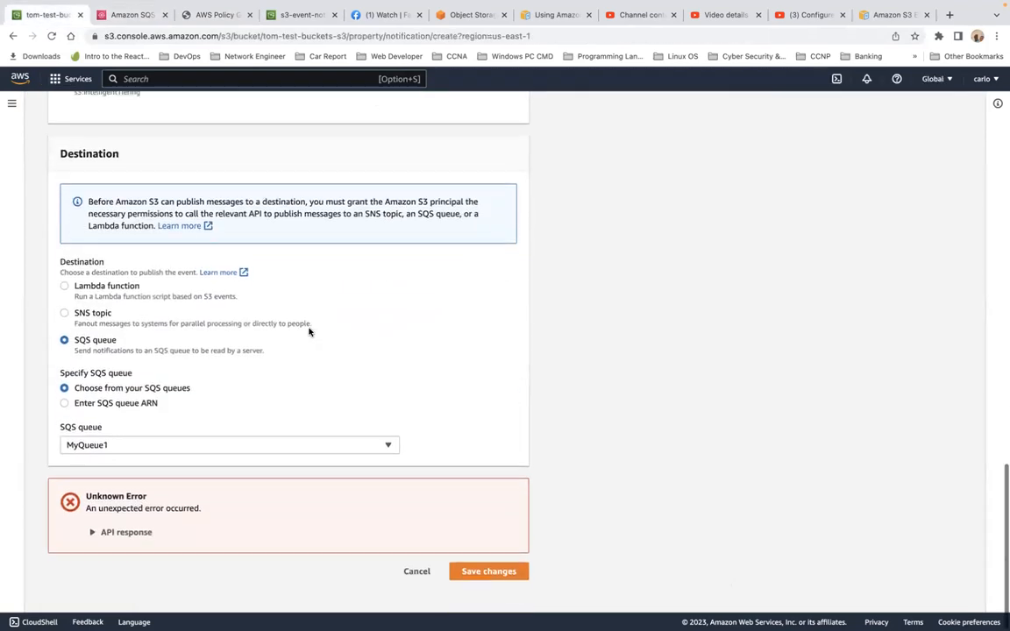
{"action": "scroll", "coordinate": [309, 331], "scroll_direction": "up", "scroll_amount": 1}
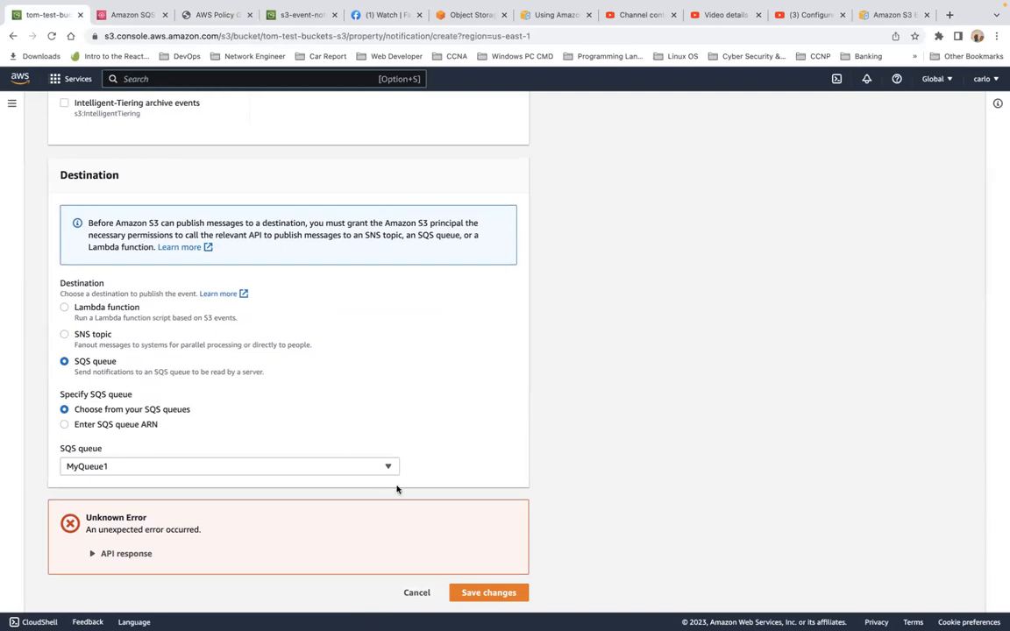
{"action": "left_click", "coordinate": [481, 593]}
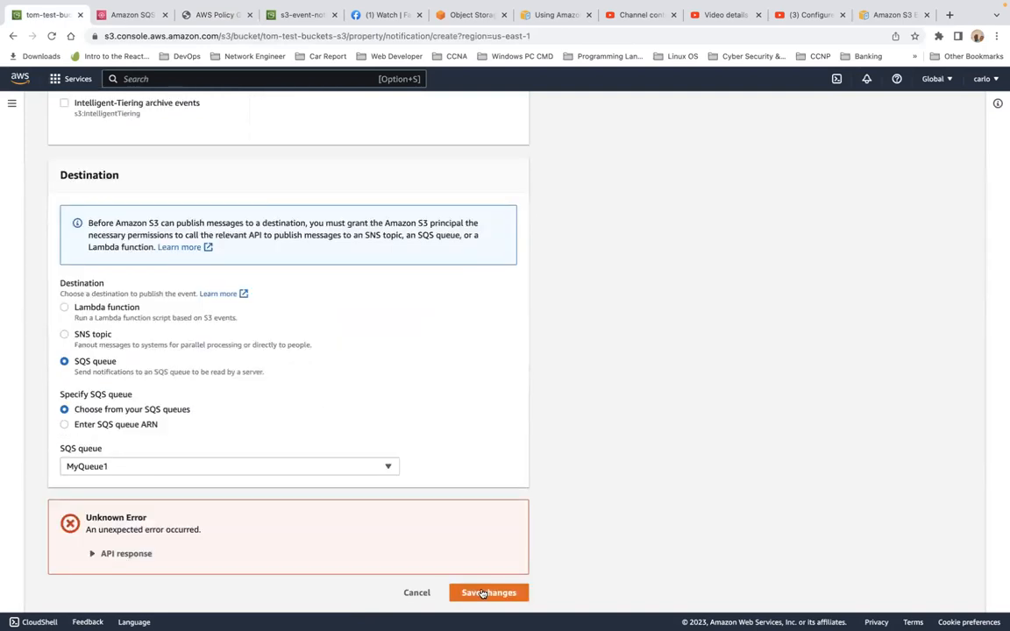
{"action": "left_click", "coordinate": [322, 467]}
{"action": "left_click", "coordinate": [284, 506]}
{"action": "left_click", "coordinate": [486, 596]}
Review the event types and destination settings across the event notification form.
{"action": "scroll", "coordinate": [405, 401], "scroll_direction": "up", "scroll_amount": 15}
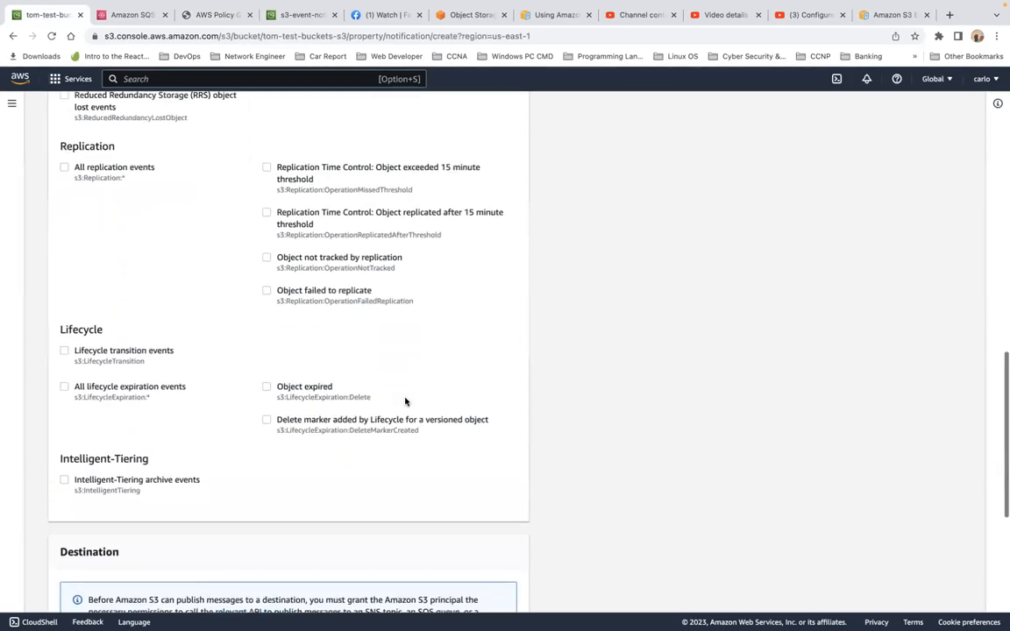
{"action": "scroll", "coordinate": [405, 401], "scroll_direction": "up", "scroll_amount": 3}
{"action": "scroll", "coordinate": [405, 402], "scroll_direction": "down", "scroll_amount": 12}
{"action": "scroll", "coordinate": [405, 401], "scroll_direction": "down", "scroll_amount": 4}
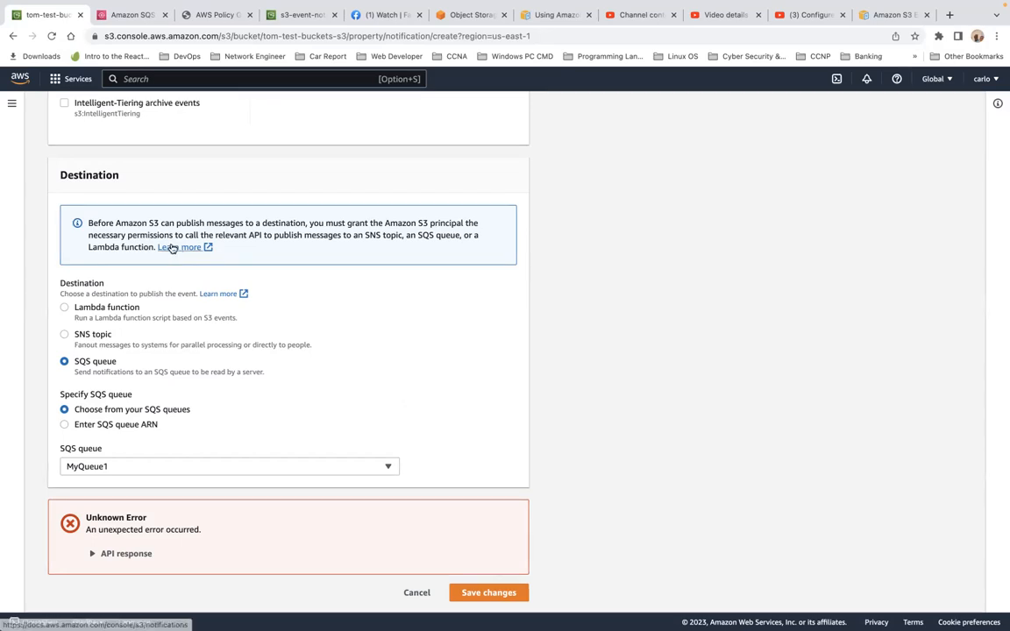
{"action": "scroll", "coordinate": [437, 387], "scroll_direction": "up", "scroll_amount": 5}
{"action": "scroll", "coordinate": [437, 387], "scroll_direction": "up", "scroll_amount": 2}
{"action": "scroll", "coordinate": [437, 387], "scroll_direction": "down", "scroll_amount": 8}
{"action": "scroll", "coordinate": [437, 387], "scroll_direction": "up", "scroll_amount": 13}
{"action": "scroll", "coordinate": [437, 387], "scroll_direction": "up", "scroll_amount": 10}
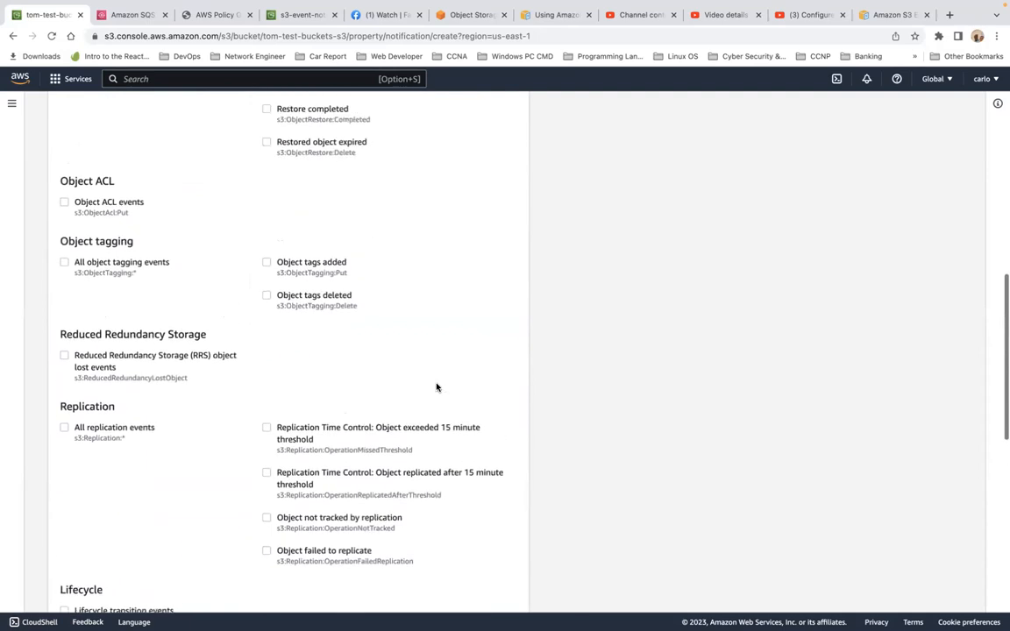
{"action": "scroll", "coordinate": [437, 387], "scroll_direction": "up", "scroll_amount": 2}
{"action": "scroll", "coordinate": [435, 386], "scroll_direction": "down", "scroll_amount": 20}
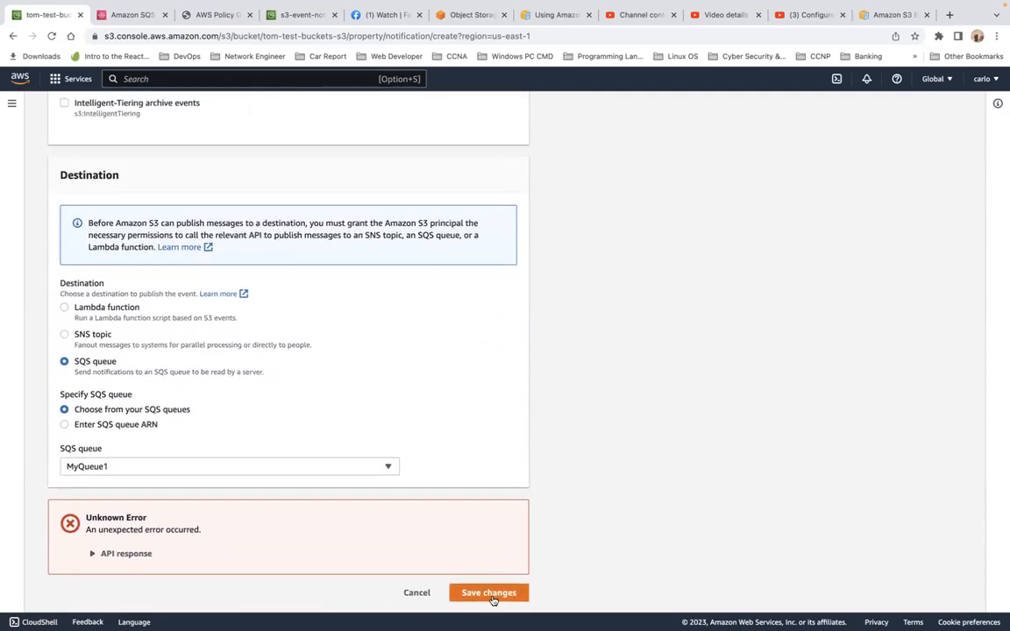
Retry saving the event notification and expand the error's API response.
{"action": "left_click", "coordinate": [491, 593]}
{"action": "scroll", "coordinate": [328, 404], "scroll_direction": "up", "scroll_amount": 20}
{"action": "scroll", "coordinate": [328, 404], "scroll_direction": "down", "scroll_amount": 15}
{"action": "scroll", "coordinate": [329, 404], "scroll_direction": "down", "scroll_amount": 3}
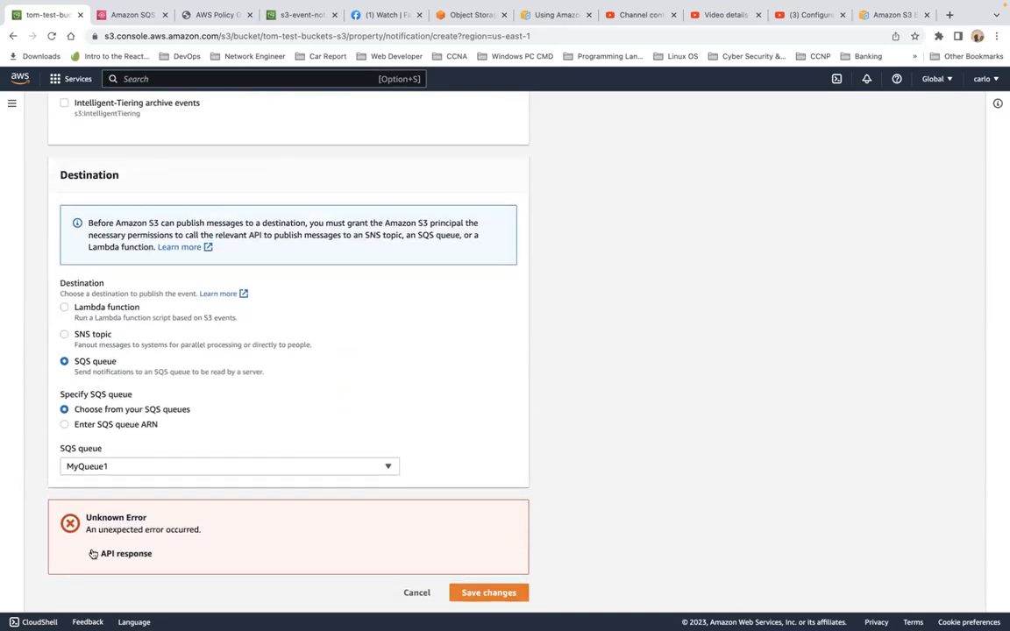
{"action": "left_click", "coordinate": [93, 554]}
{"action": "scroll", "coordinate": [282, 537], "scroll_direction": "down", "scroll_amount": 1}
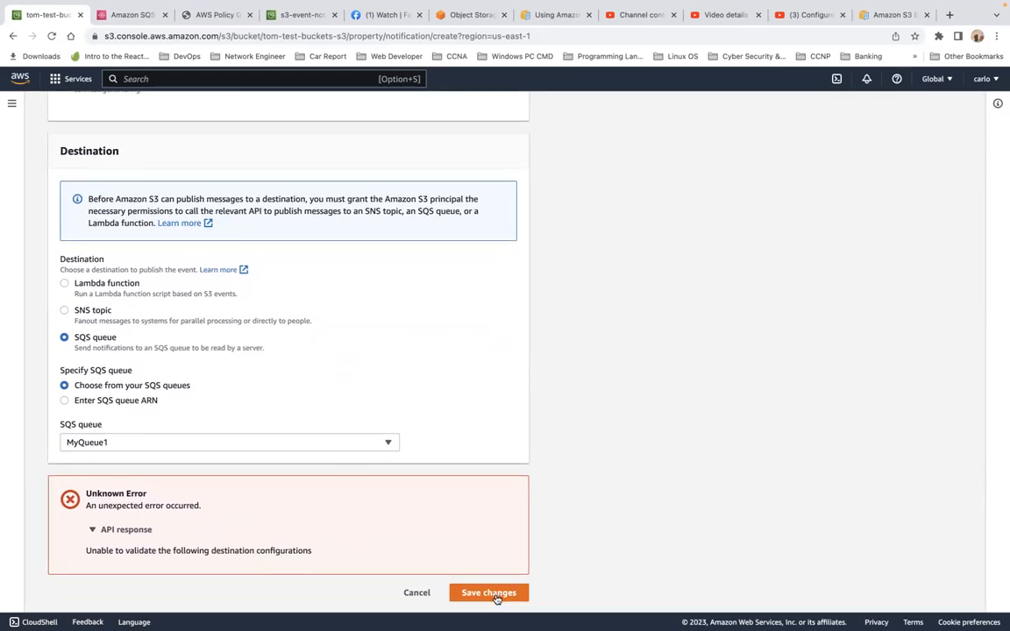
{"action": "left_click", "coordinate": [495, 594]}
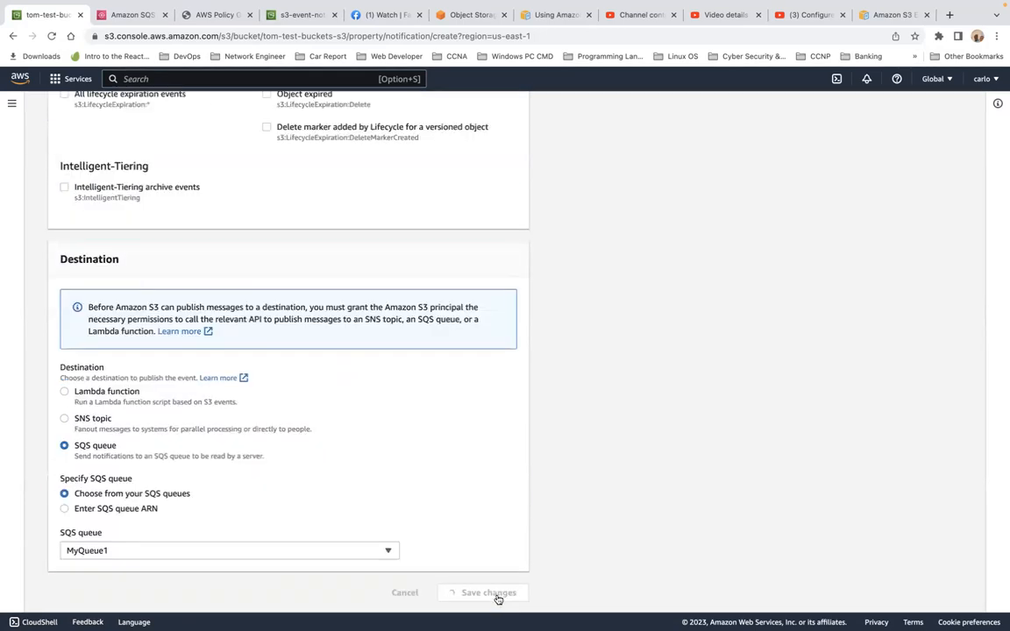
{"action": "scroll", "coordinate": [496, 598], "scroll_direction": "up", "scroll_amount": 10}
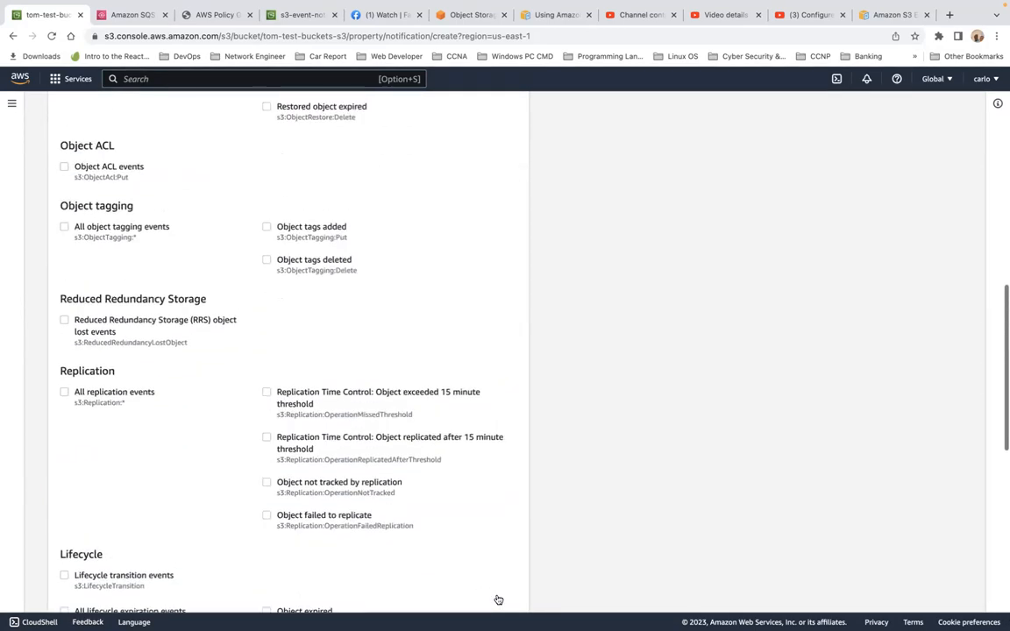
Compare the SendMessage statement in the policy generator with MyQueue1's saved access policy.
{"action": "left_click", "coordinate": [204, 14]}
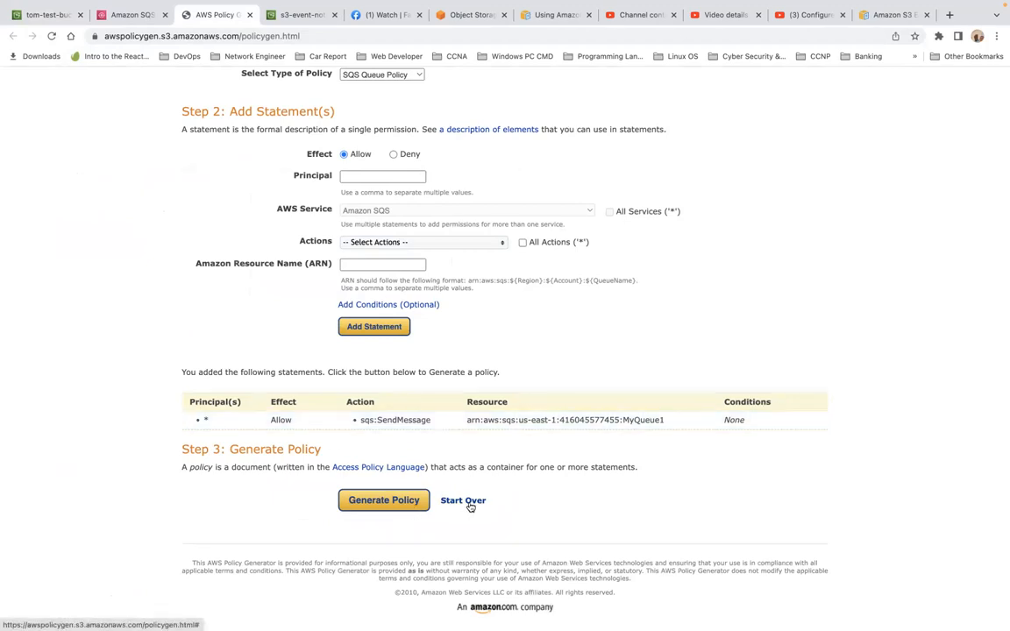
{"action": "scroll", "coordinate": [548, 378], "scroll_direction": "up", "scroll_amount": 3}
{"action": "scroll", "coordinate": [548, 379], "scroll_direction": "down", "scroll_amount": 3}
{"action": "scroll", "coordinate": [548, 378], "scroll_direction": "up", "scroll_amount": 3}
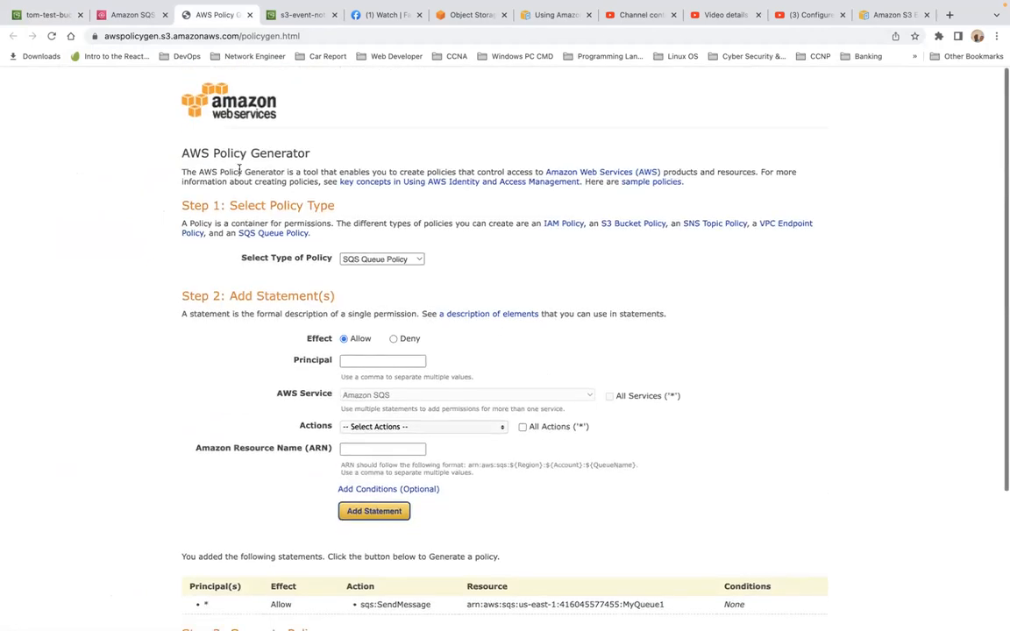
{"action": "left_click", "coordinate": [122, 15]}
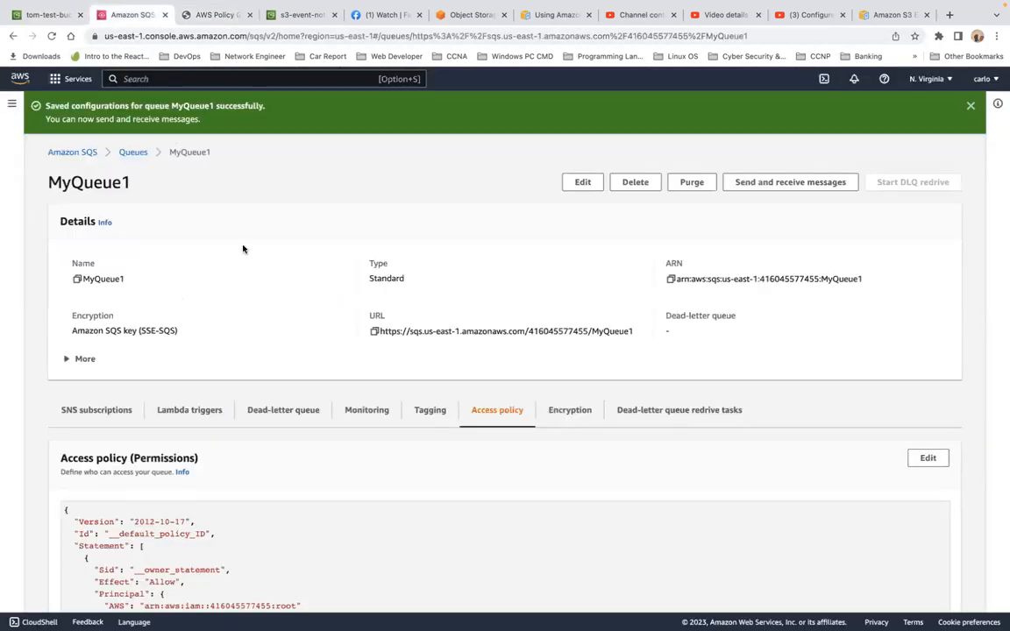
{"action": "scroll", "coordinate": [310, 280], "scroll_direction": "down", "scroll_amount": 4}
{"action": "scroll", "coordinate": [309, 279], "scroll_direction": "up", "scroll_amount": 4}
{"action": "scroll", "coordinate": [309, 280], "scroll_direction": "down", "scroll_amount": 5}
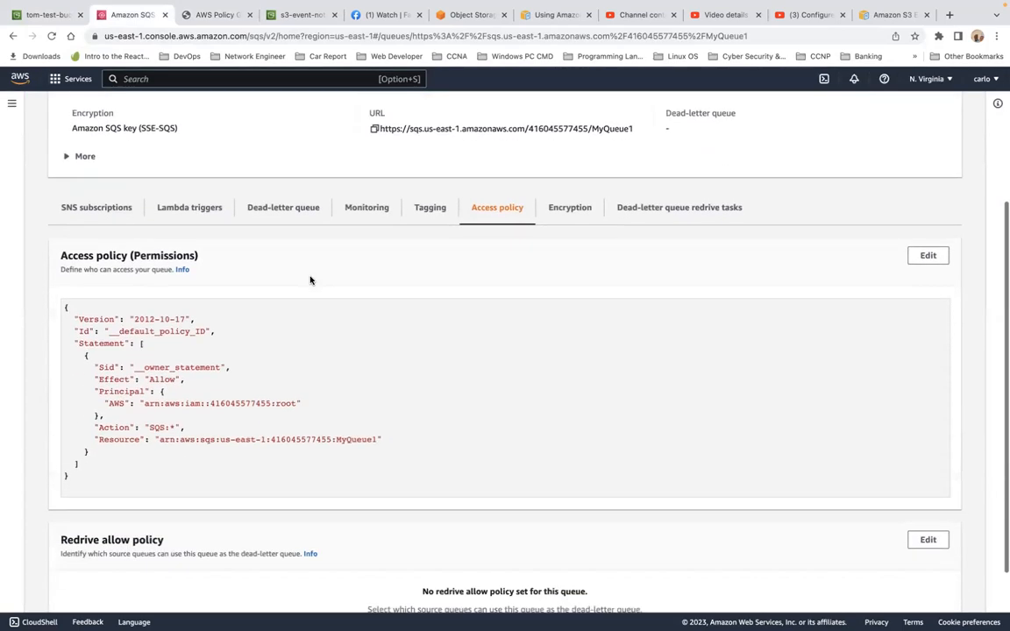
{"action": "scroll", "coordinate": [310, 275], "scroll_direction": "down", "scroll_amount": 1}
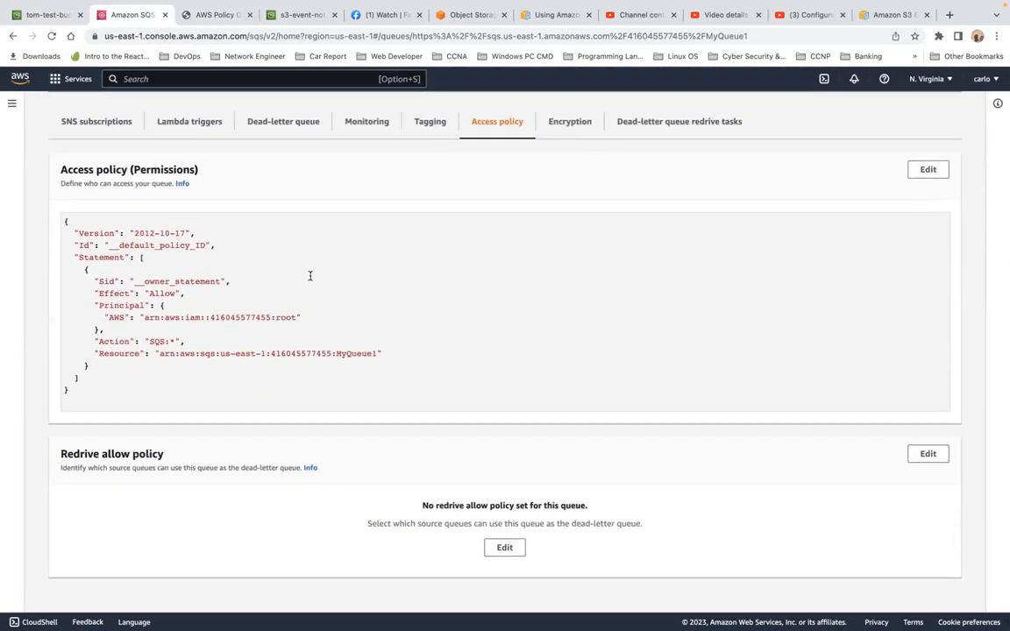
{"action": "scroll", "coordinate": [309, 275], "scroll_direction": "up", "scroll_amount": 5}
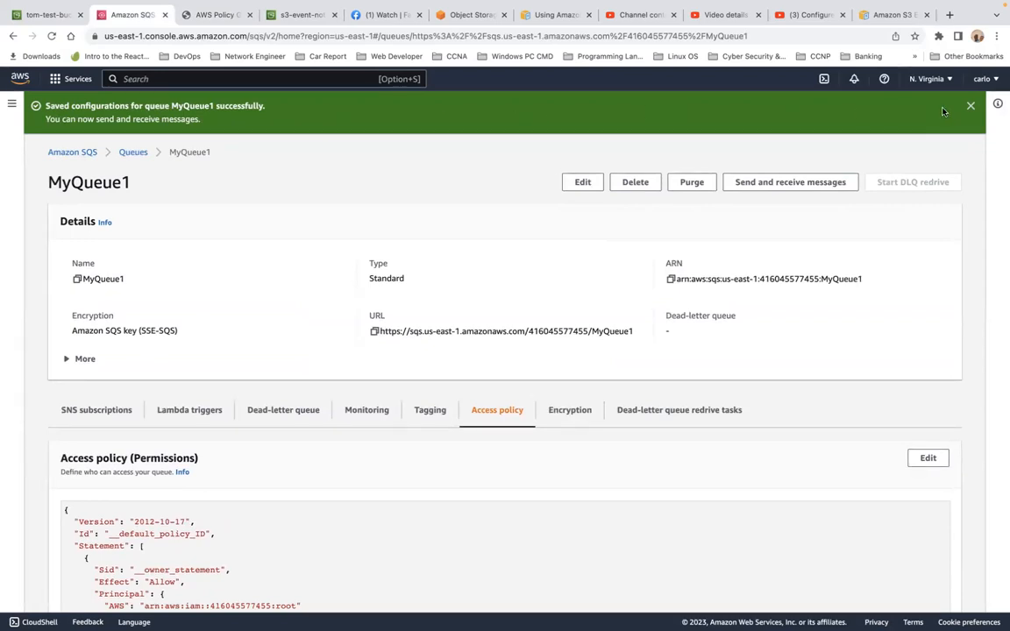
{"action": "left_click", "coordinate": [970, 105]}
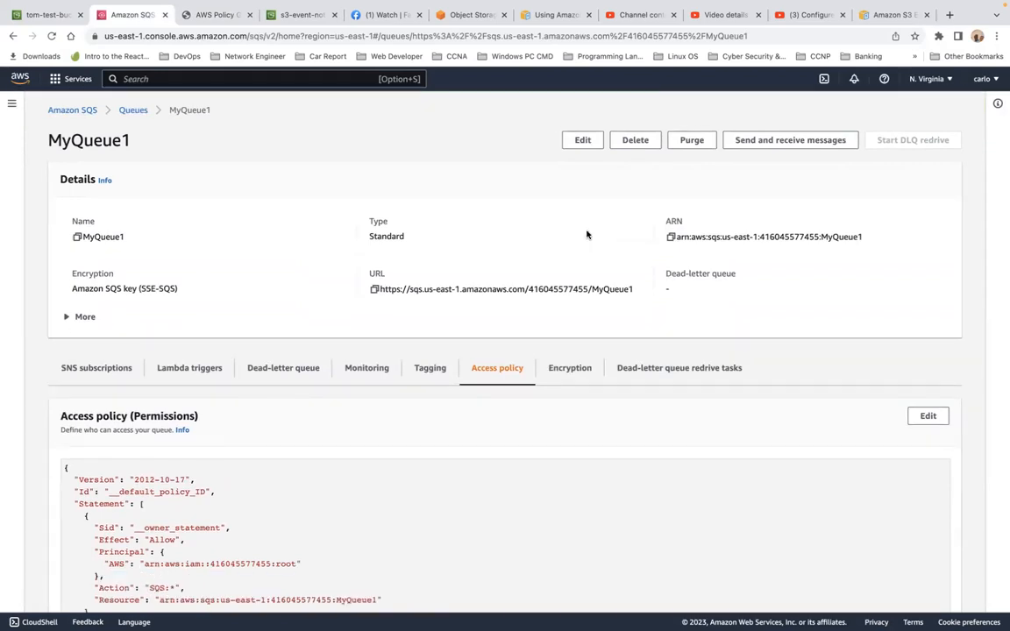
{"action": "scroll", "coordinate": [522, 283], "scroll_direction": "down", "scroll_amount": 4}
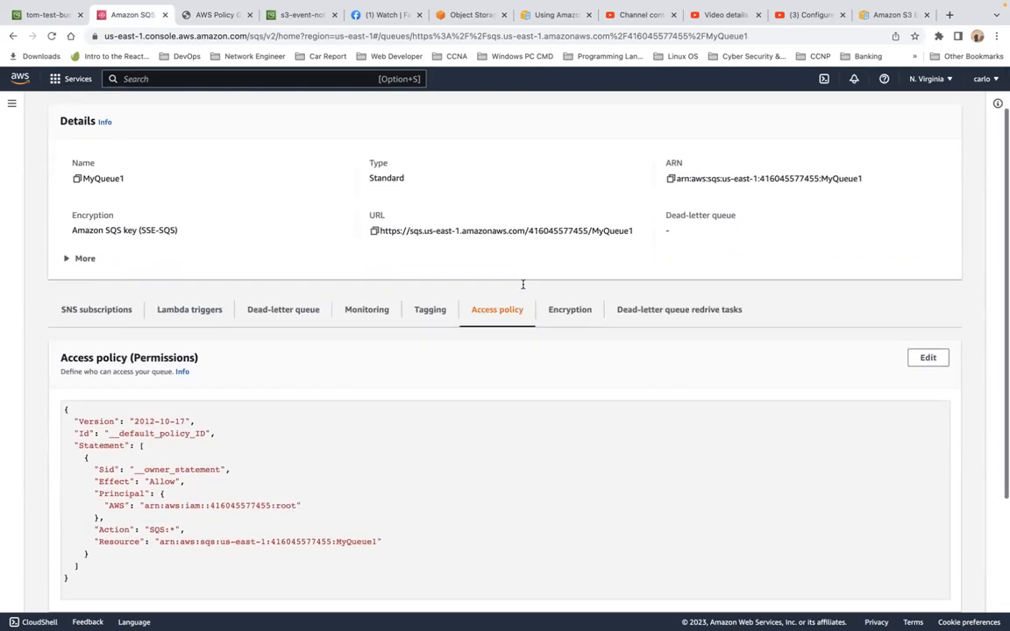
{"action": "scroll", "coordinate": [522, 283], "scroll_direction": "down", "scroll_amount": 2}
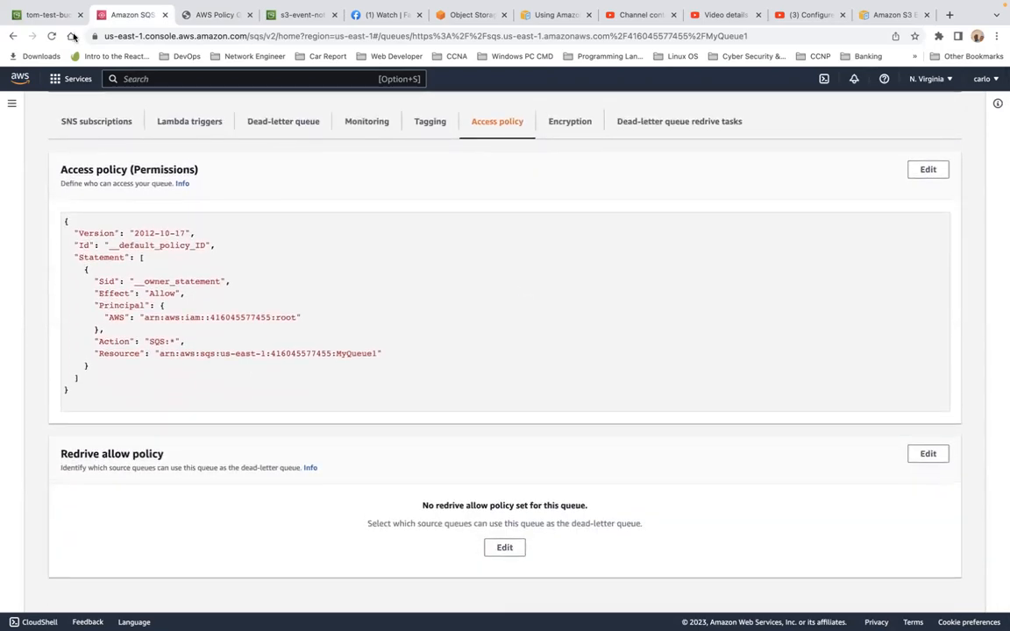
Reload the bucket's event notification form and name the event testNotification.
{"action": "left_click", "coordinate": [33, 15]}
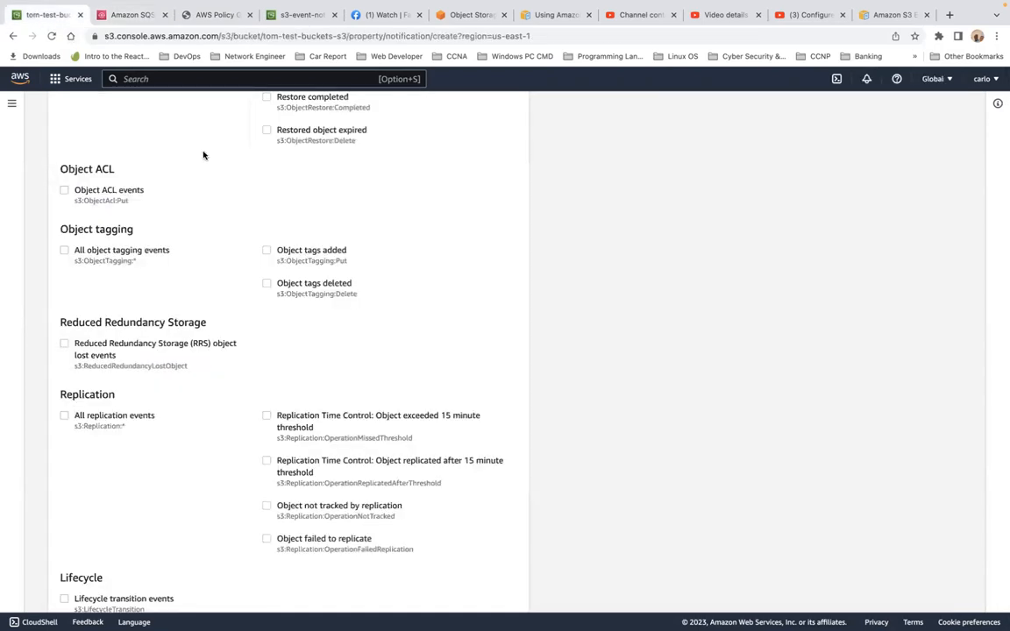
{"action": "left_click", "coordinate": [50, 38]}
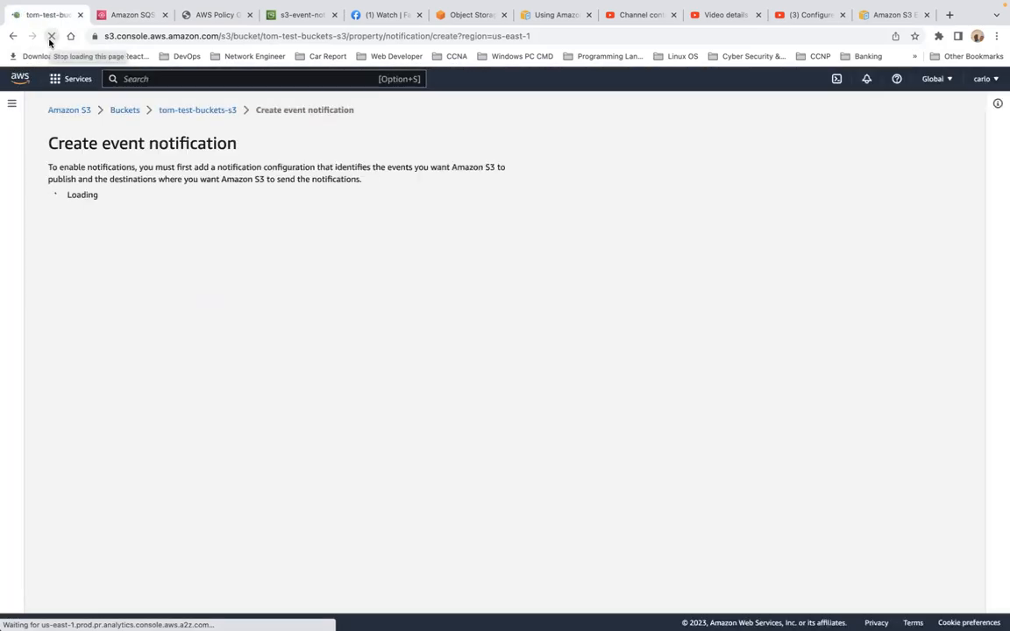
{"action": "left_click", "coordinate": [120, 261]}
{"action": "type", "text": "tes"}
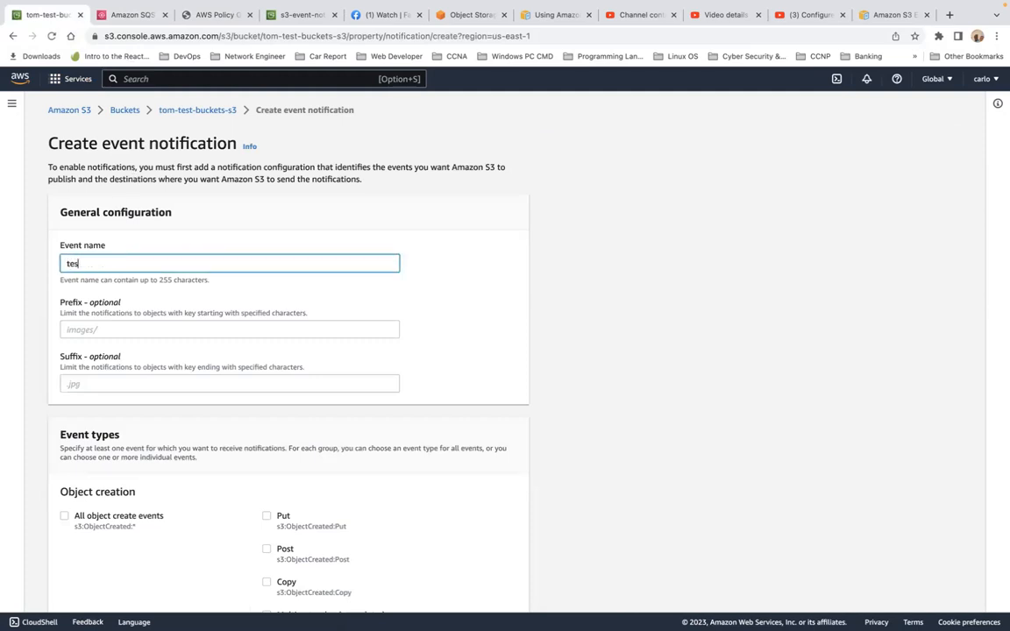
{"action": "type", "text": "tEent"}
{"action": "key", "text": "BackSpace"}
{"action": "key", "text": "BackSpace"}
{"action": "key", "text": "BackSpace"}
{"action": "key", "text": "BackSpace"}
{"action": "type", "text": "Notification"}
Select all object create events and set the destination to the SQS queue MyQueue1.
{"action": "scroll", "coordinate": [56, 347], "scroll_direction": "down", "scroll_amount": 4}
{"action": "left_click", "coordinate": [64, 355]}
{"action": "scroll", "coordinate": [128, 348], "scroll_direction": "down", "scroll_amount": 15}
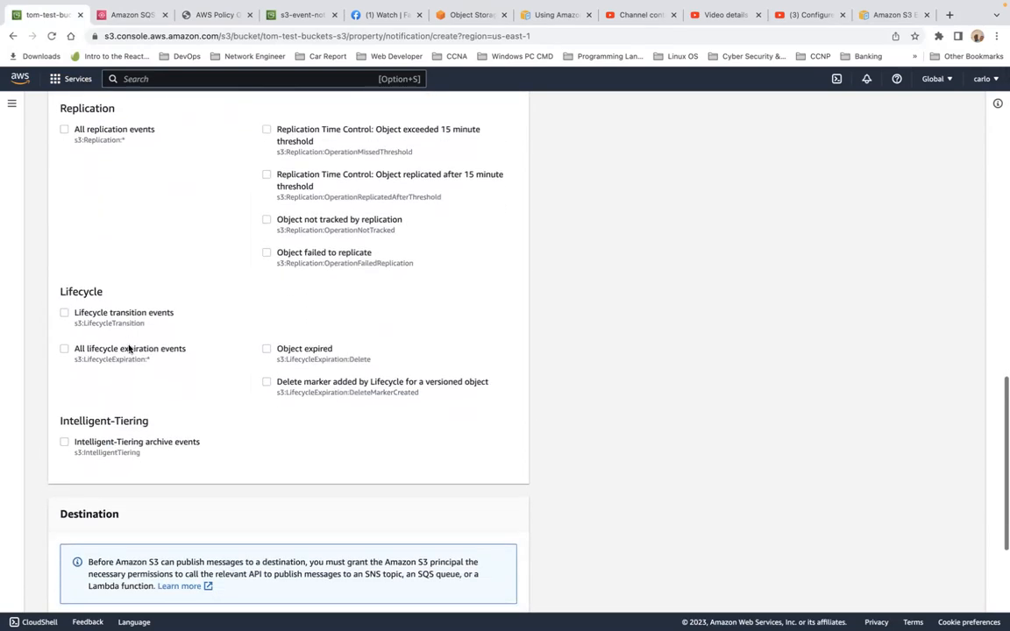
{"action": "scroll", "coordinate": [128, 348], "scroll_direction": "down", "scroll_amount": 2}
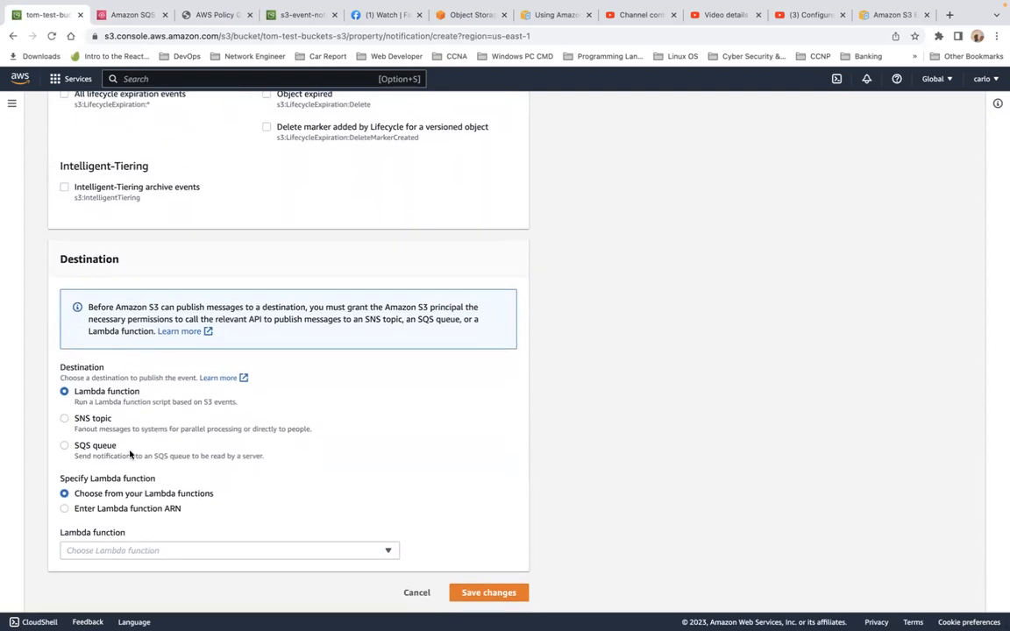
{"action": "left_click", "coordinate": [64, 446]}
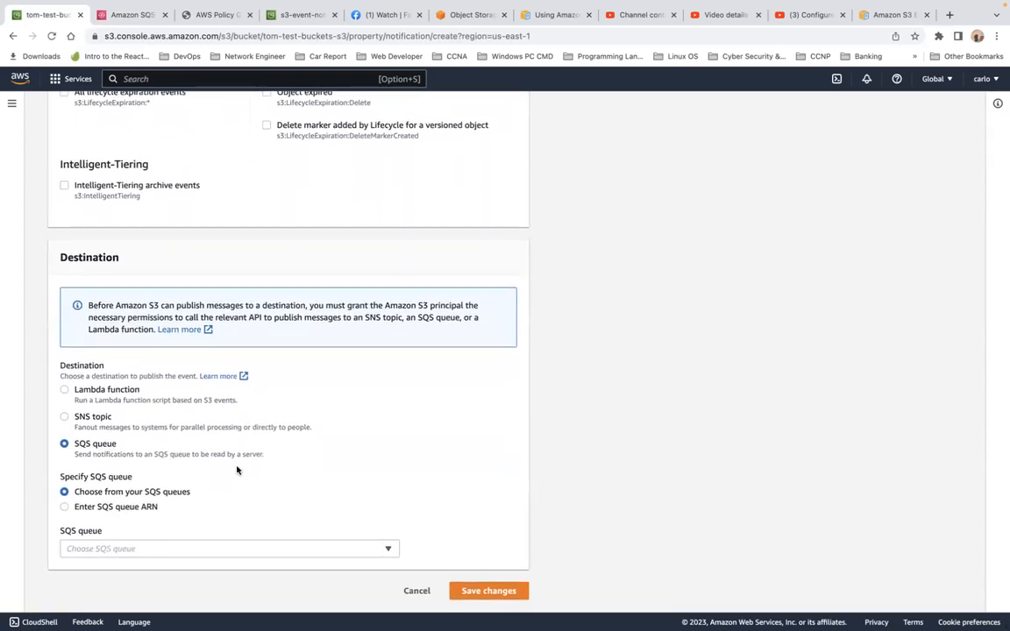
{"action": "left_click", "coordinate": [255, 552]}
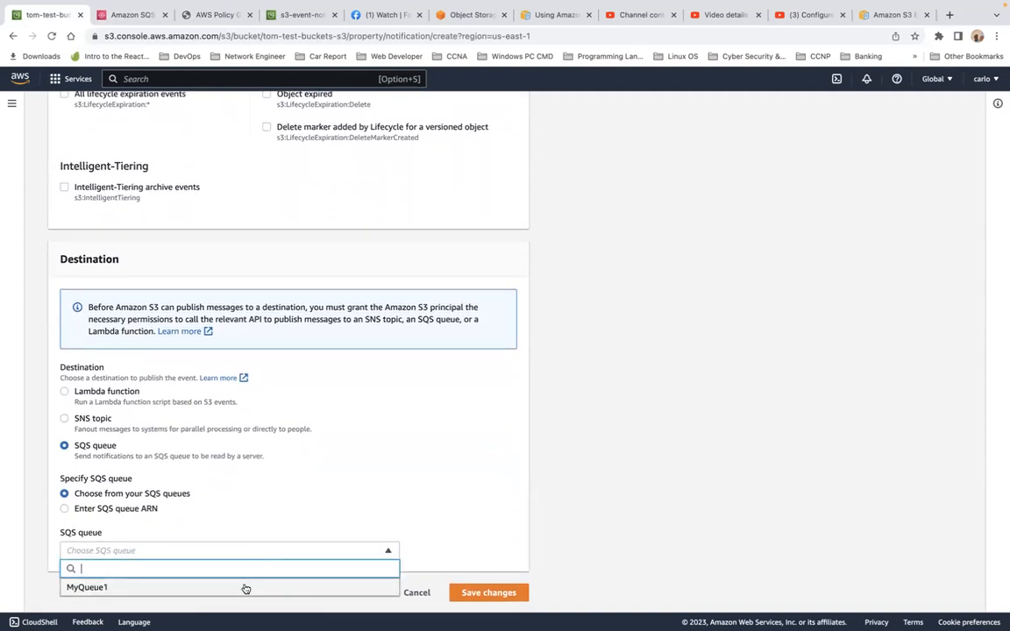
{"action": "left_click", "coordinate": [244, 586]}
Try to save testNotification and examine the API response of the resulting error.
{"action": "left_click", "coordinate": [464, 592]}
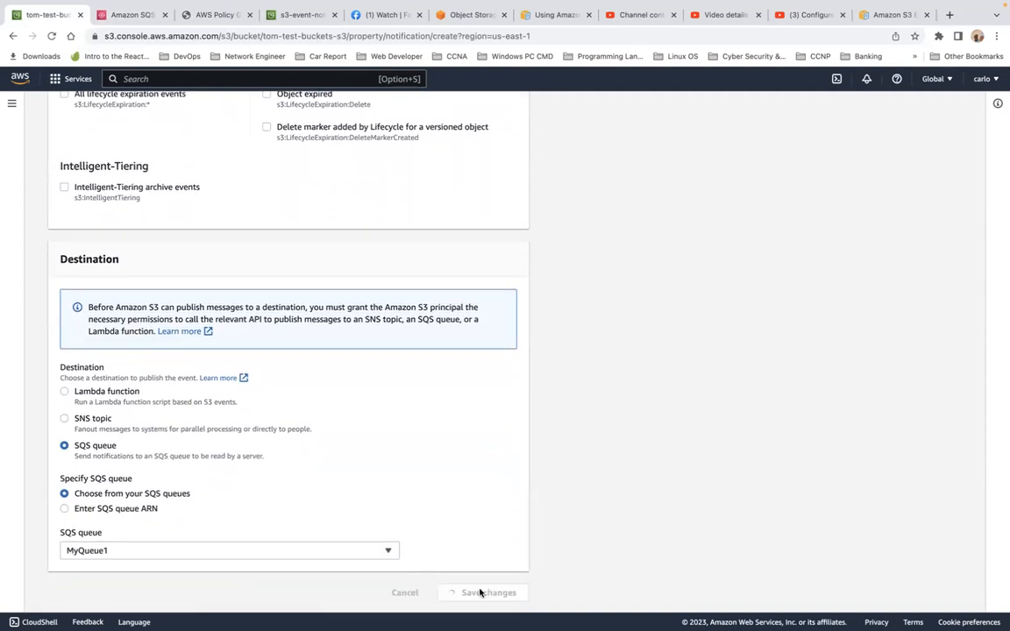
{"action": "scroll", "coordinate": [450, 491], "scroll_direction": "down", "scroll_amount": 2}
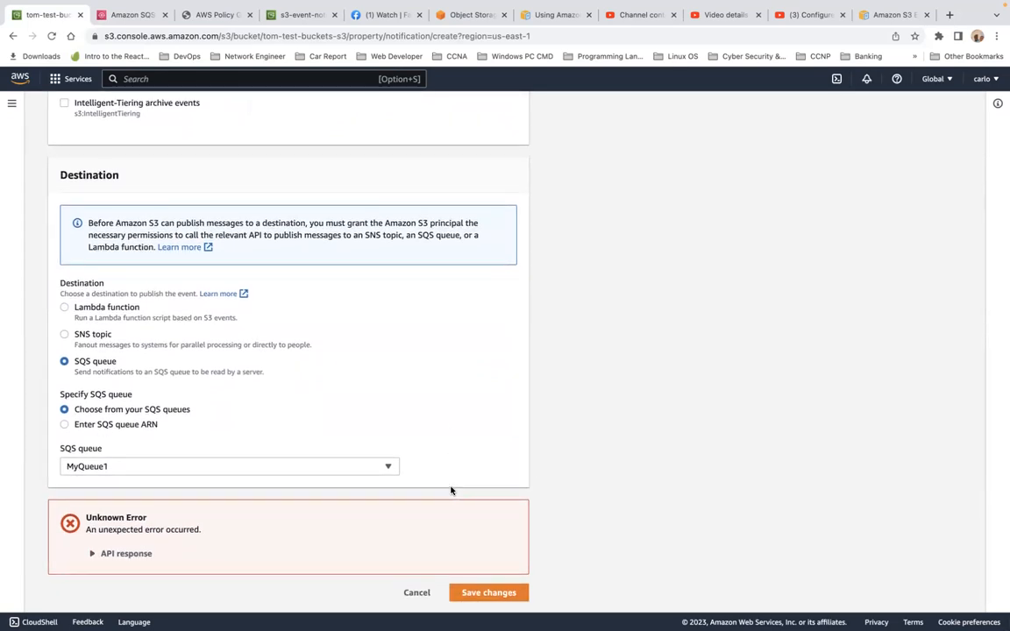
{"action": "scroll", "coordinate": [451, 491], "scroll_direction": "down", "scroll_amount": 1}
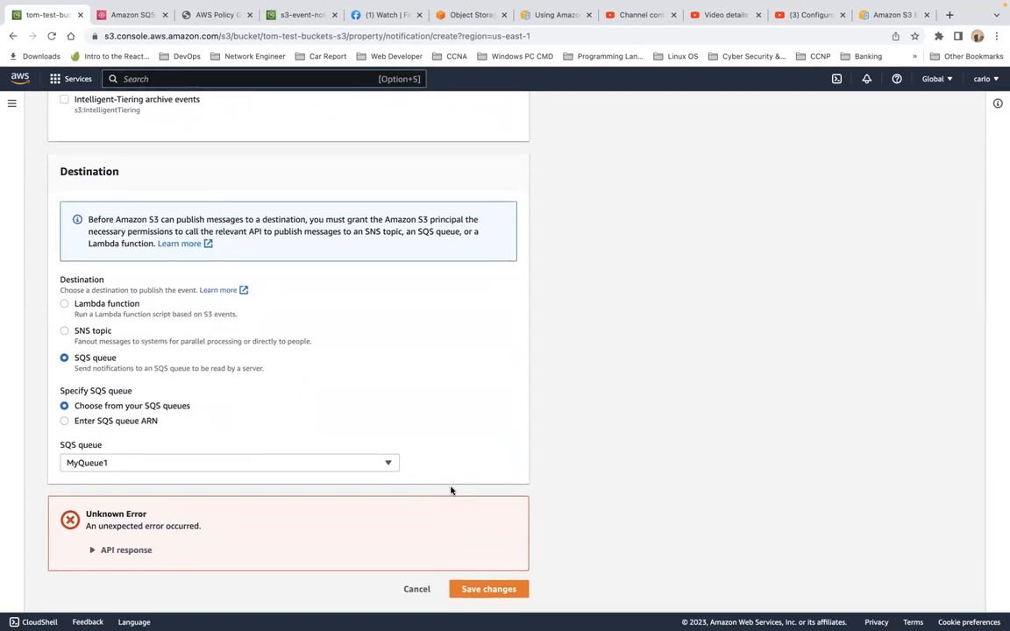
{"action": "scroll", "coordinate": [455, 534], "scroll_direction": "up", "scroll_amount": 1}
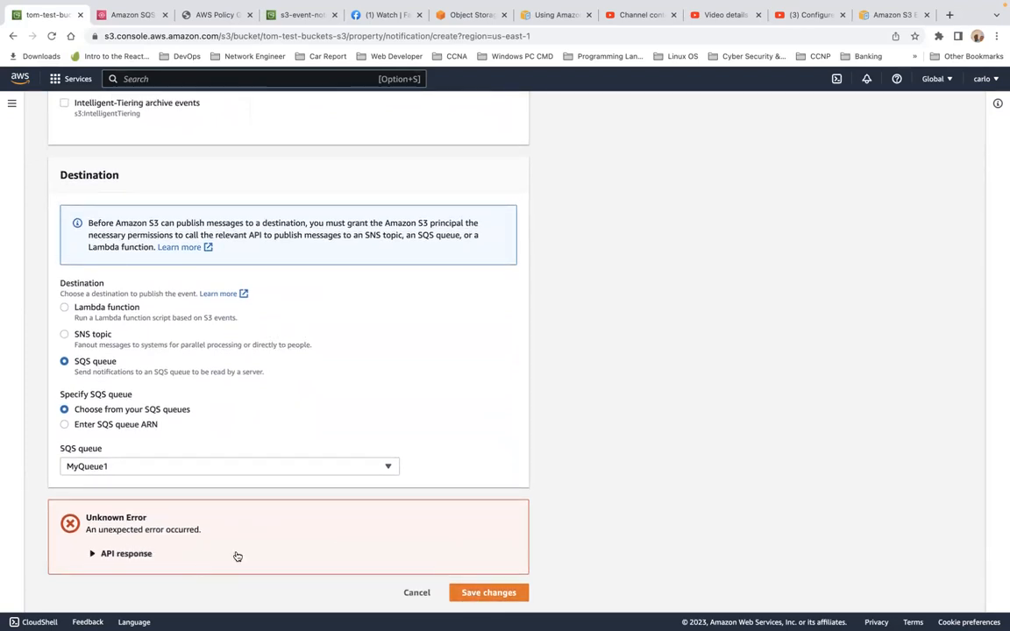
{"action": "left_click", "coordinate": [92, 553]}
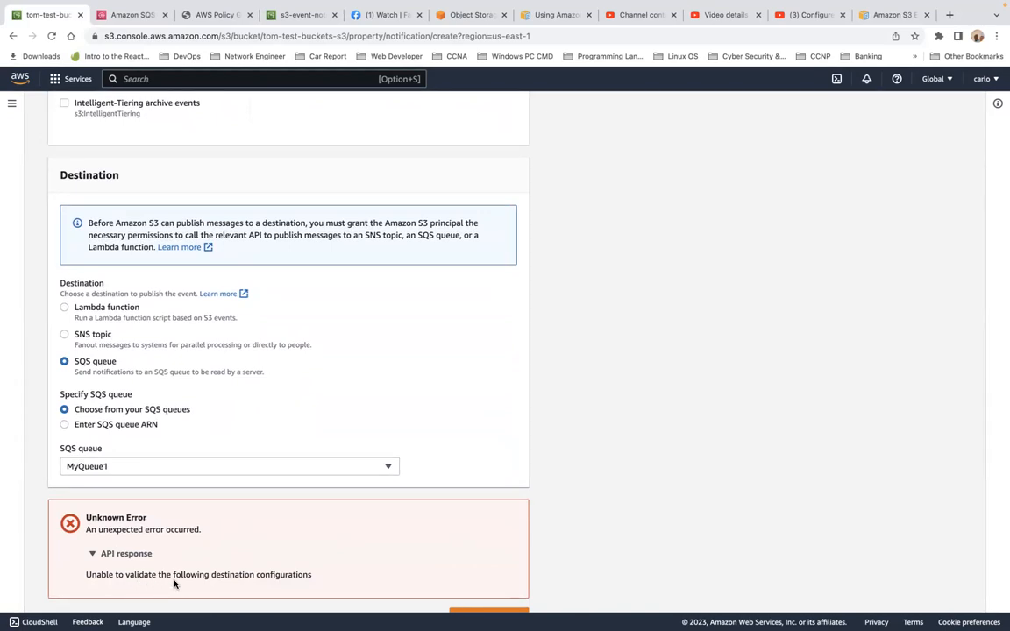
Open MyQueue1 for editing in SQS and launch the policy generator from its access policy section.
{"action": "scroll", "coordinate": [377, 564], "scroll_direction": "down", "scroll_amount": 1}
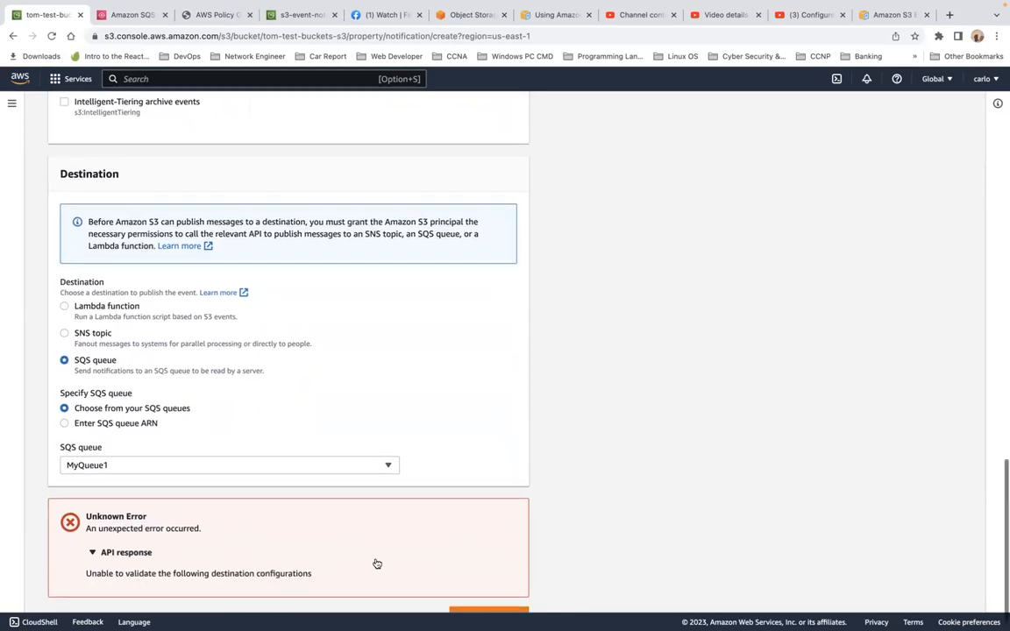
{"action": "scroll", "coordinate": [376, 563], "scroll_direction": "down", "scroll_amount": 1}
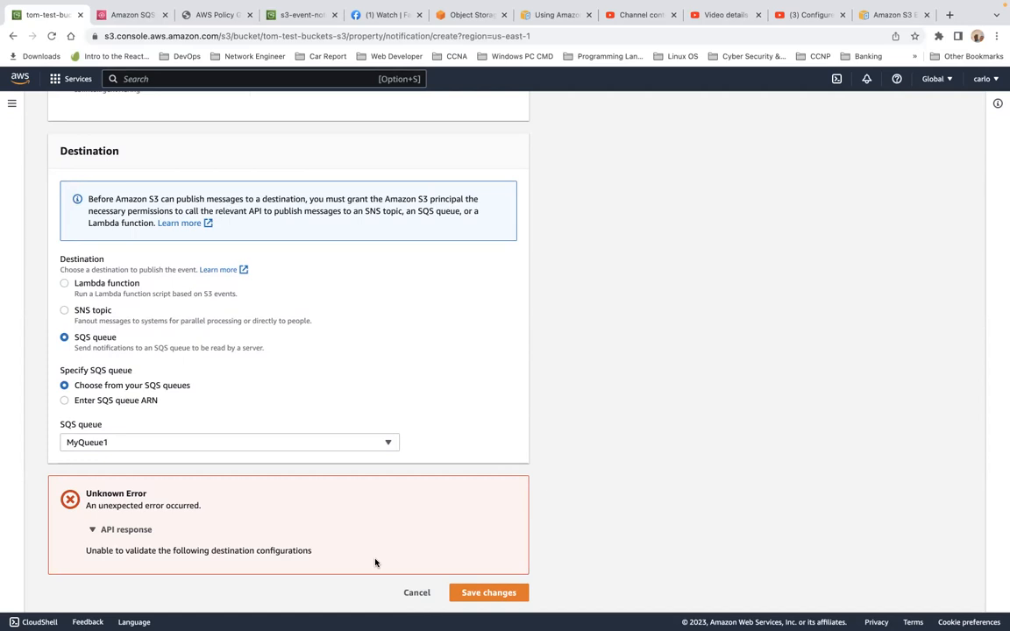
{"action": "left_click", "coordinate": [133, 15]}
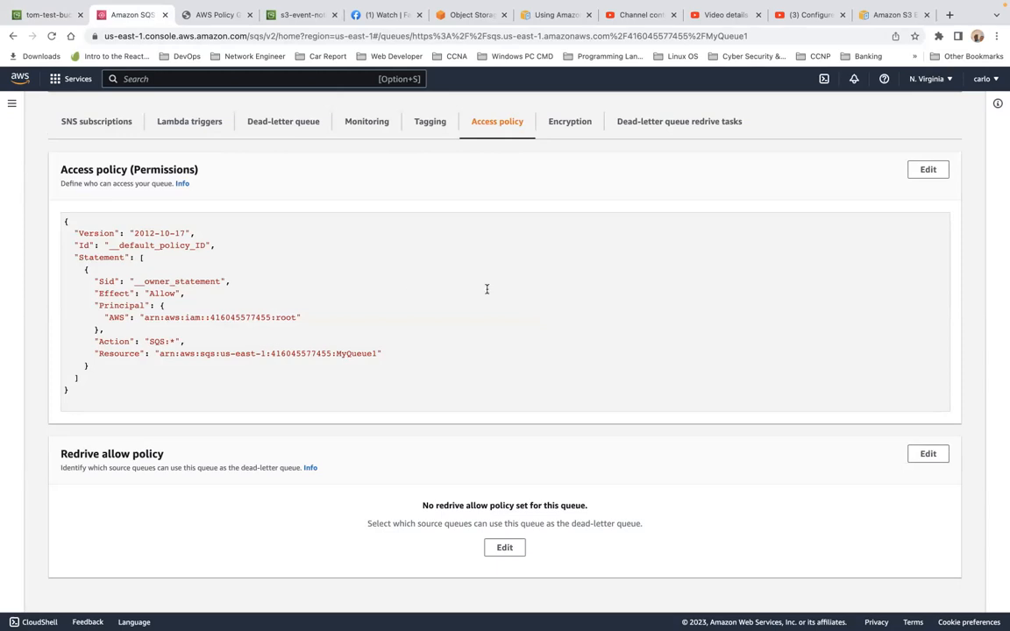
{"action": "left_click", "coordinate": [924, 170]}
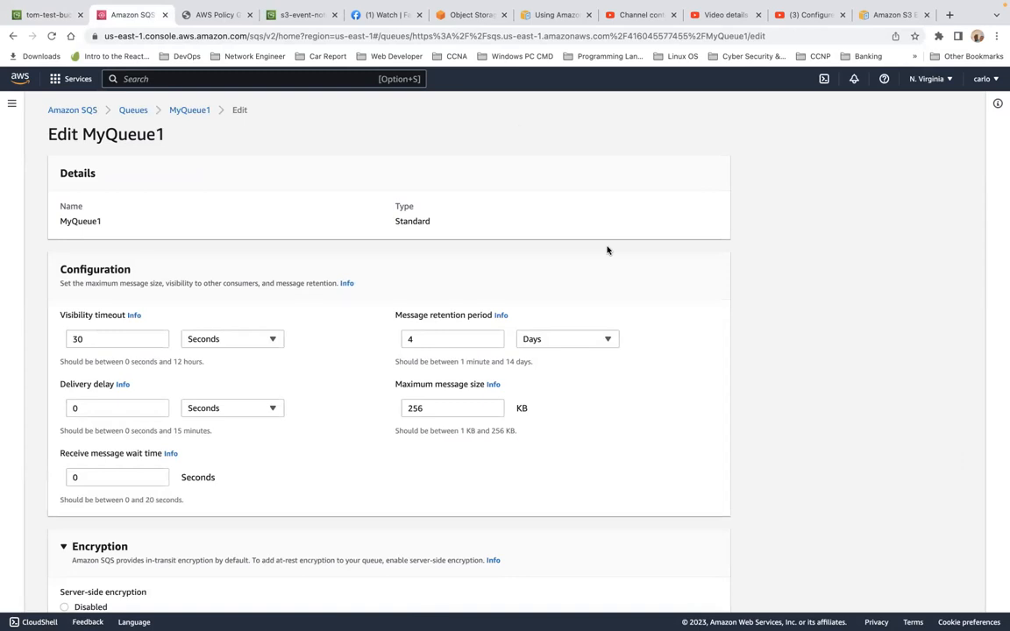
{"action": "scroll", "coordinate": [606, 250], "scroll_direction": "down", "scroll_amount": 10}
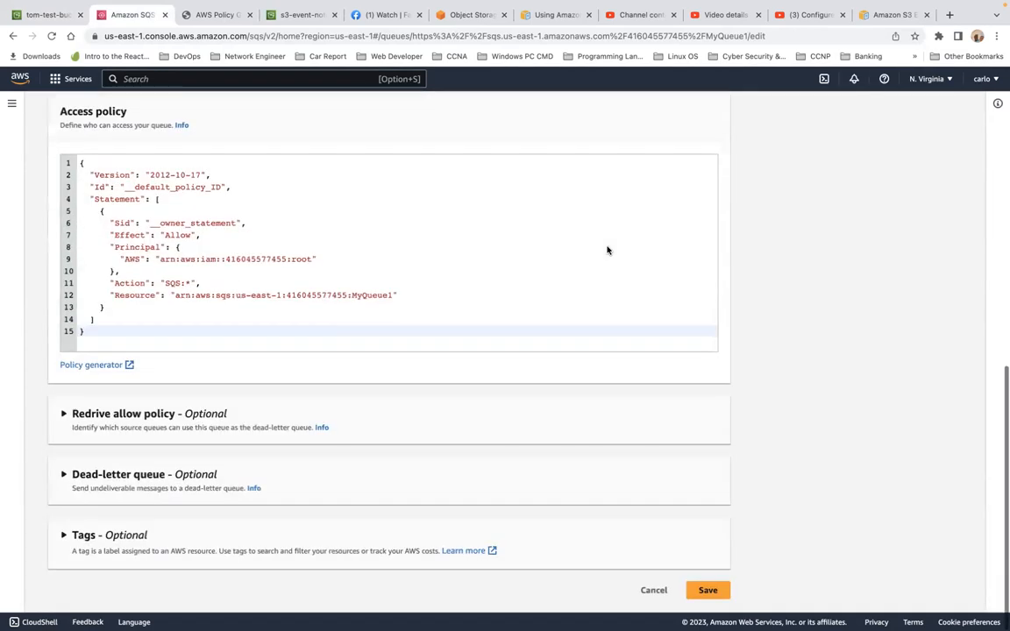
{"action": "left_click", "coordinate": [100, 367]}
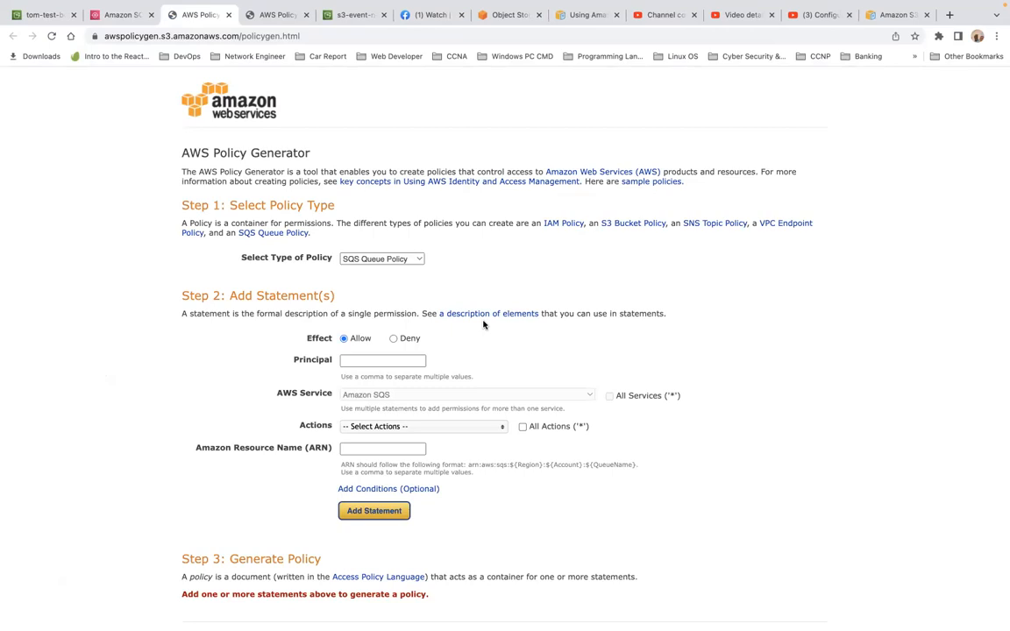
Set the SQS queue policy statement's principal to * and its action to SendMessage, keeping the Allow effect.
{"action": "left_click", "coordinate": [378, 360]}
{"action": "type", "text": "*"}
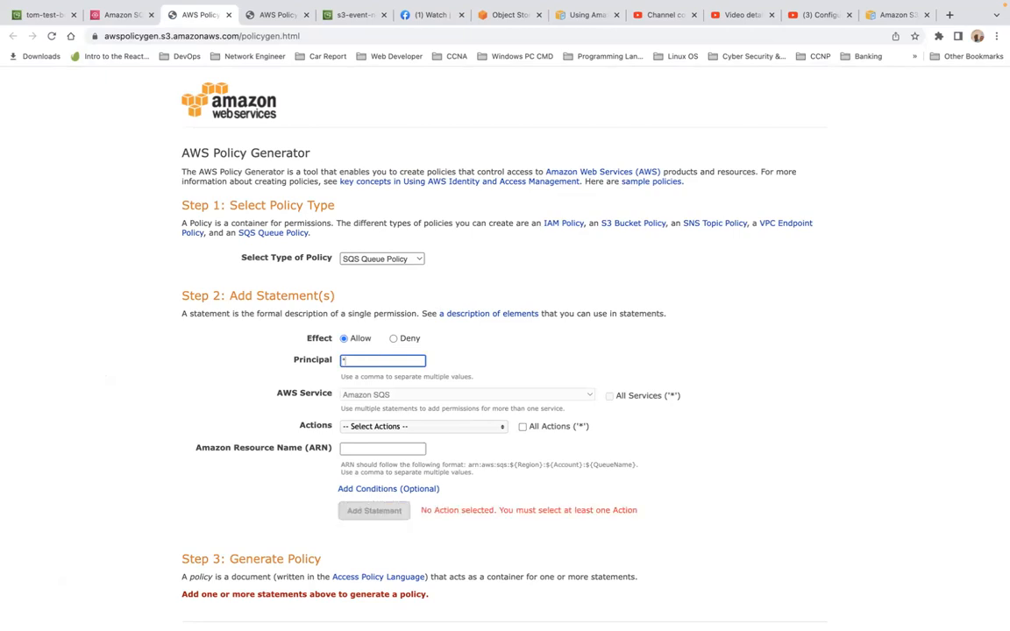
{"action": "left_click", "coordinate": [406, 425]}
{"action": "scroll", "coordinate": [405, 513], "scroll_direction": "down", "scroll_amount": 3}
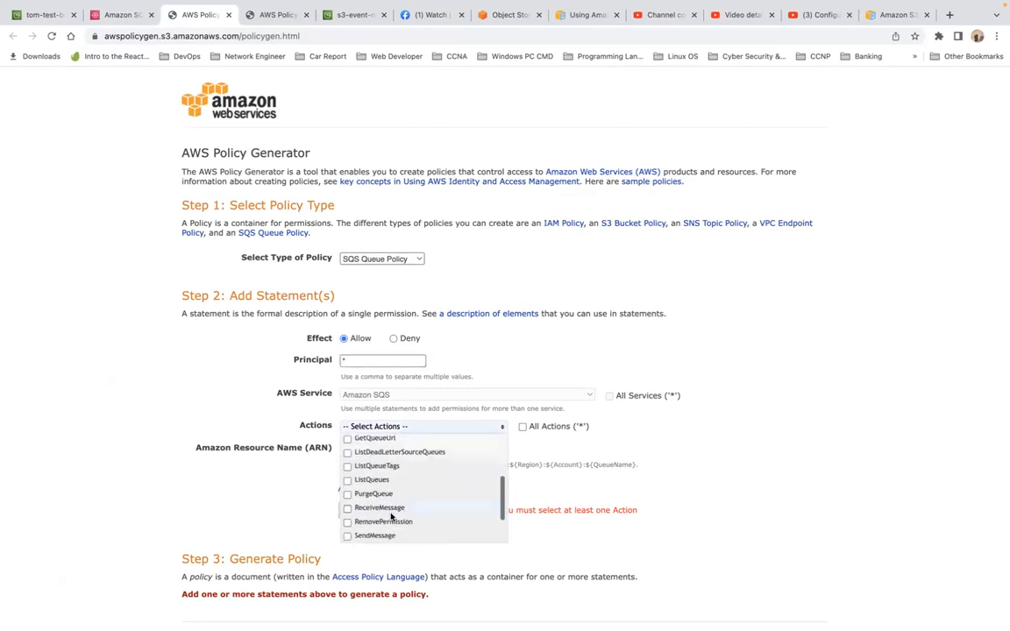
{"action": "left_click", "coordinate": [383, 536]}
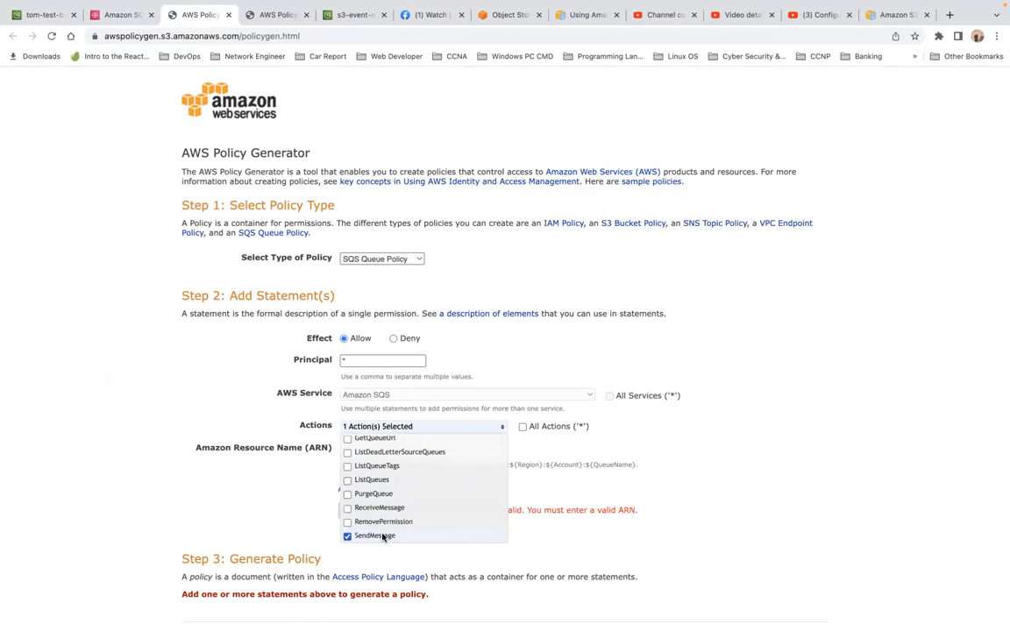
{"action": "left_click", "coordinate": [250, 469]}
Recheck the statement's action list, toggling SendMessage and All Actions and restoring SendMessage as the only selection.
{"action": "left_click", "coordinate": [375, 449]}
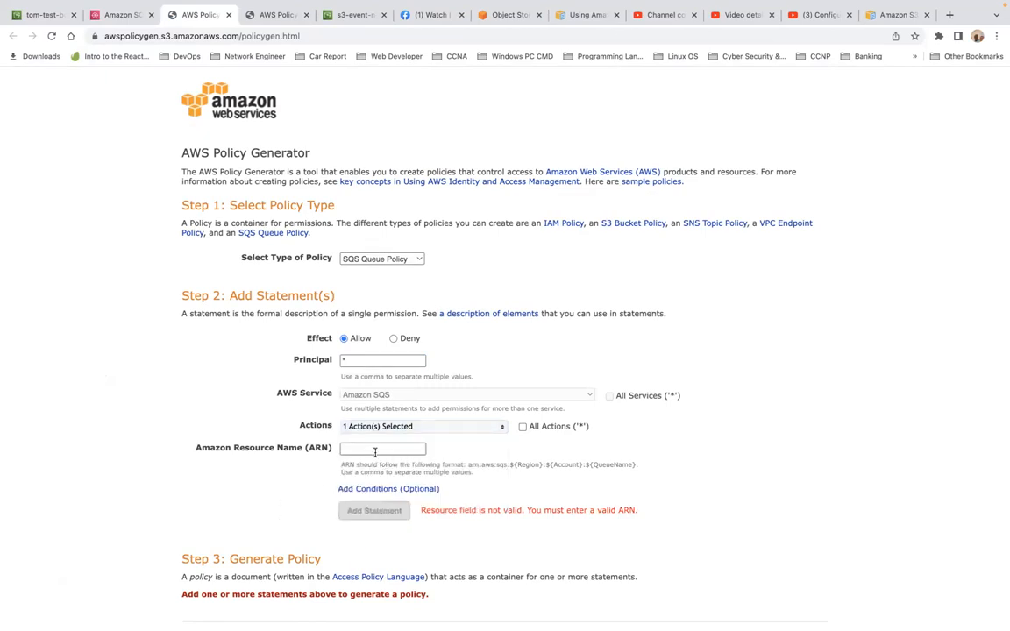
{"action": "left_click", "coordinate": [450, 432]}
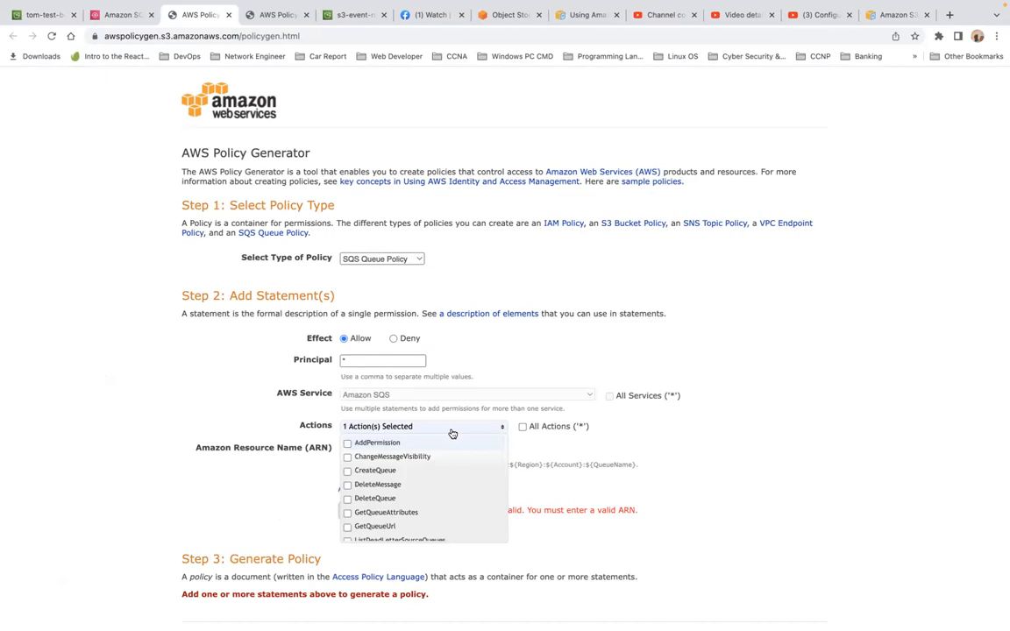
{"action": "scroll", "coordinate": [424, 491], "scroll_direction": "down", "scroll_amount": 5}
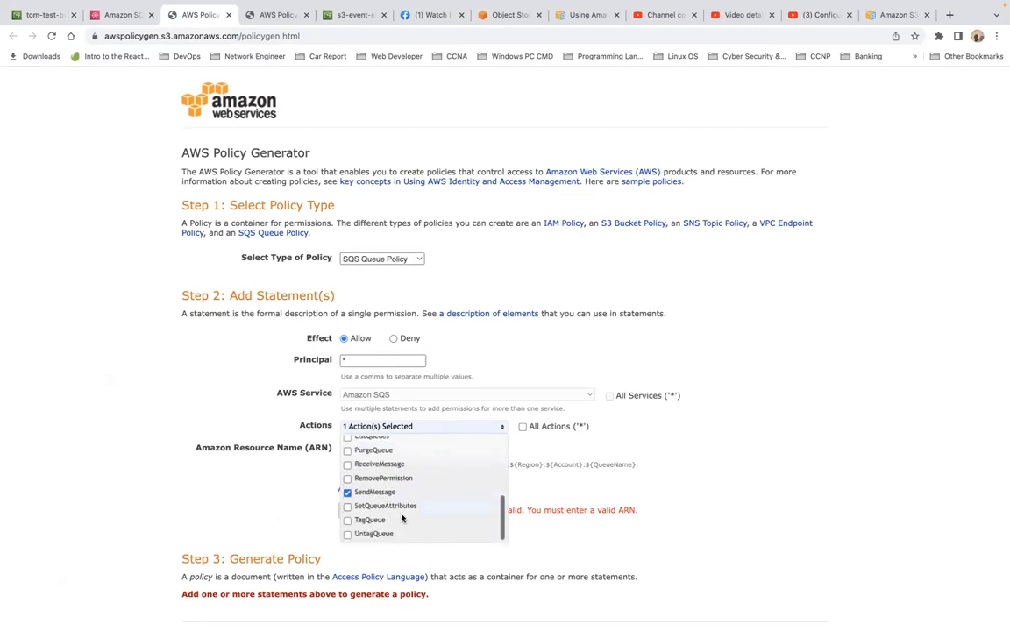
{"action": "left_click", "coordinate": [410, 496]}
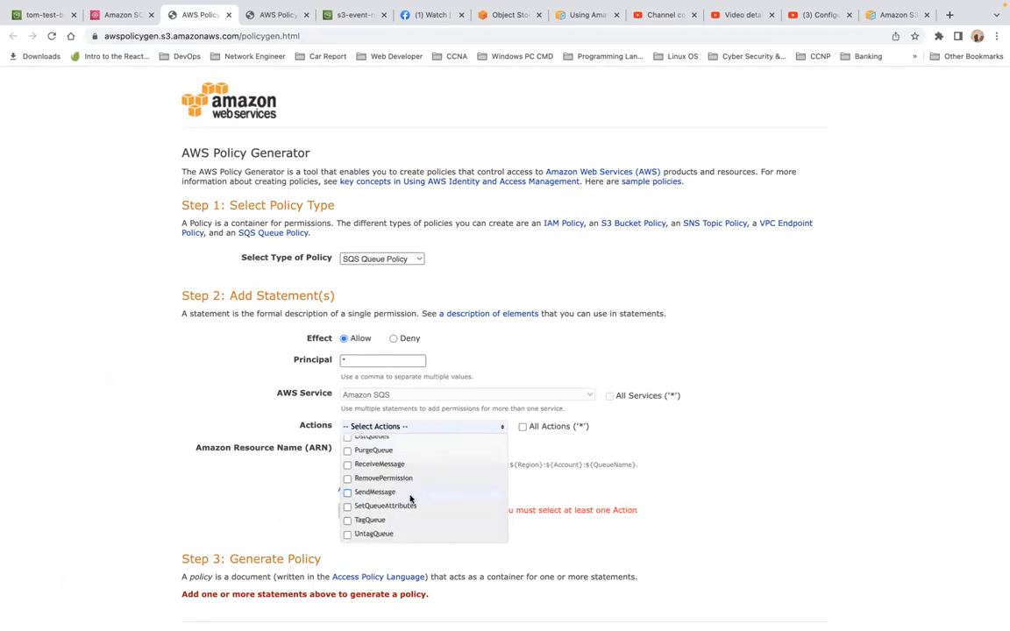
{"action": "left_click", "coordinate": [387, 492]}
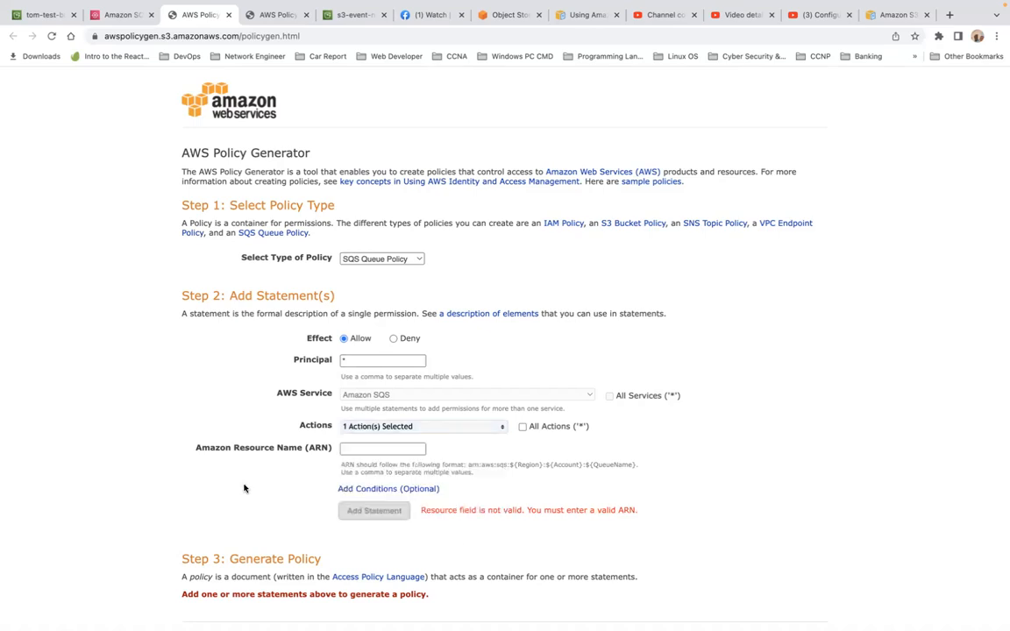
{"action": "left_click", "coordinate": [522, 427]}
{"action": "left_click", "coordinate": [523, 427]}
{"action": "left_click", "coordinate": [461, 431]}
{"action": "scroll", "coordinate": [424, 480], "scroll_direction": "down", "scroll_amount": 5}
{"action": "left_click", "coordinate": [244, 426]}
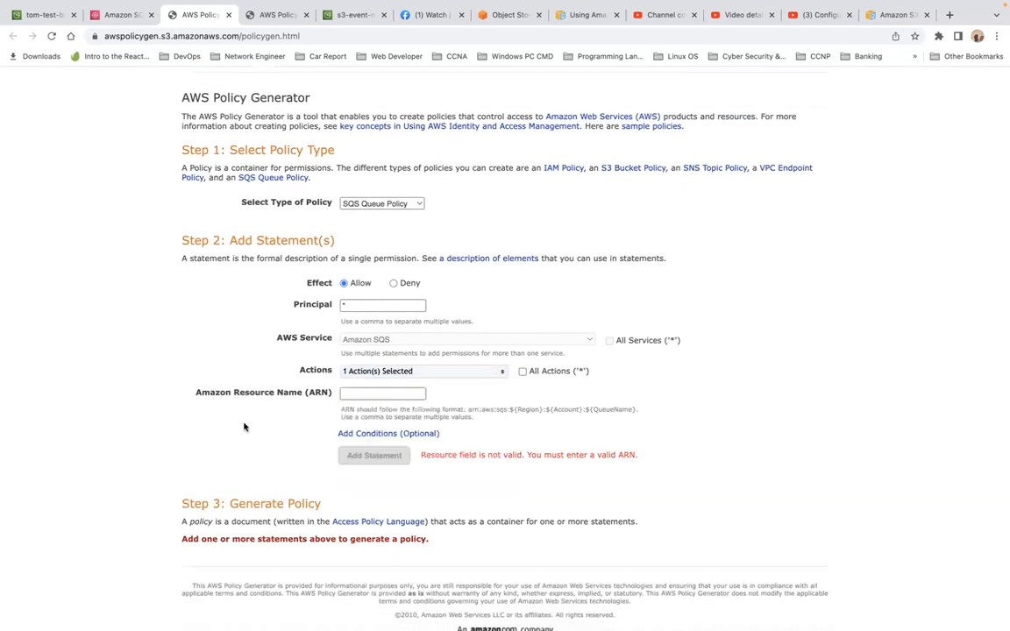
Copy MyQueue1's resource ARN from its access policy into the generator's ARN field and add the statement.
{"action": "left_click", "coordinate": [383, 396]}
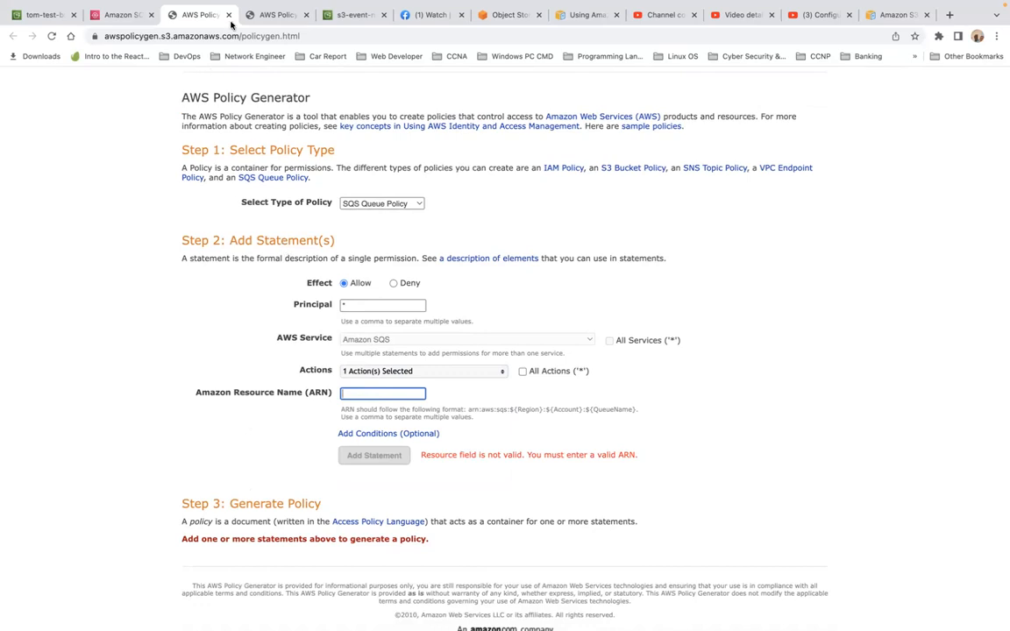
{"action": "left_click", "coordinate": [124, 16]}
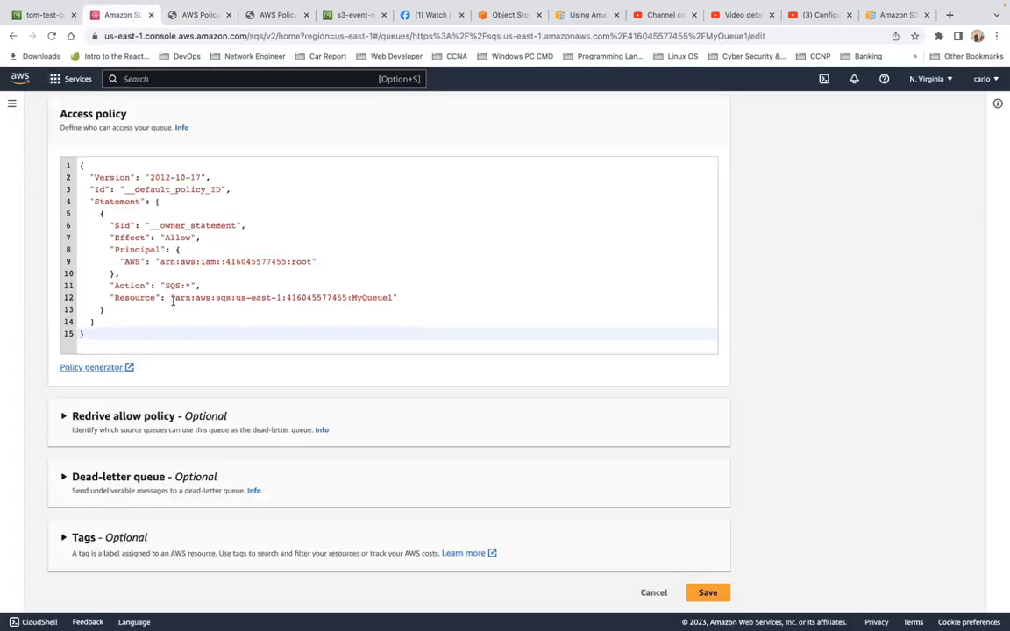
{"action": "left_click_drag", "start_coordinate": [175, 298], "coordinate": [392, 297]}
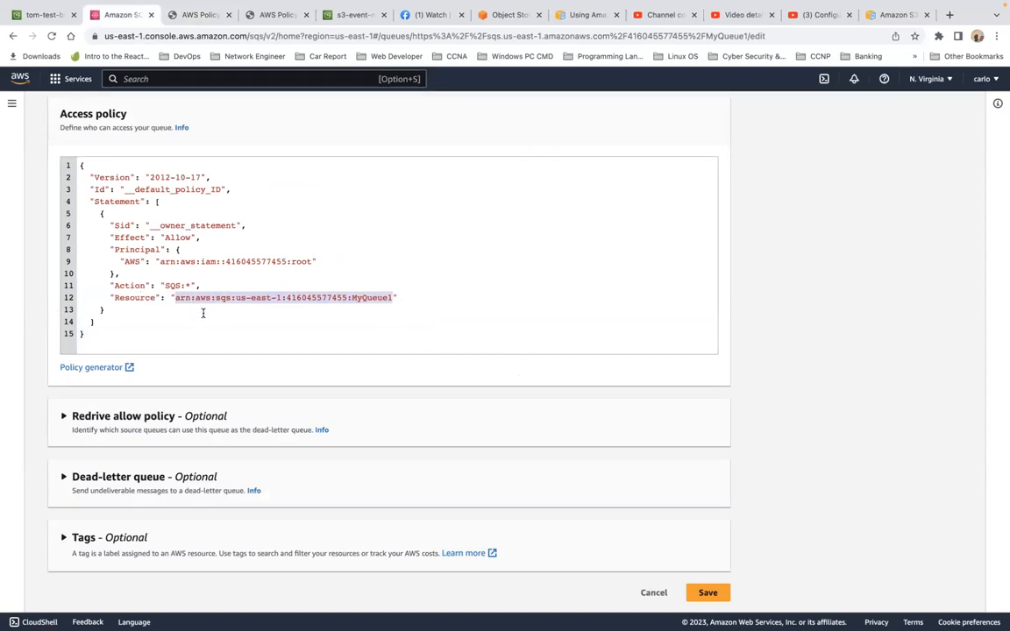
{"action": "left_click", "coordinate": [195, 15]}
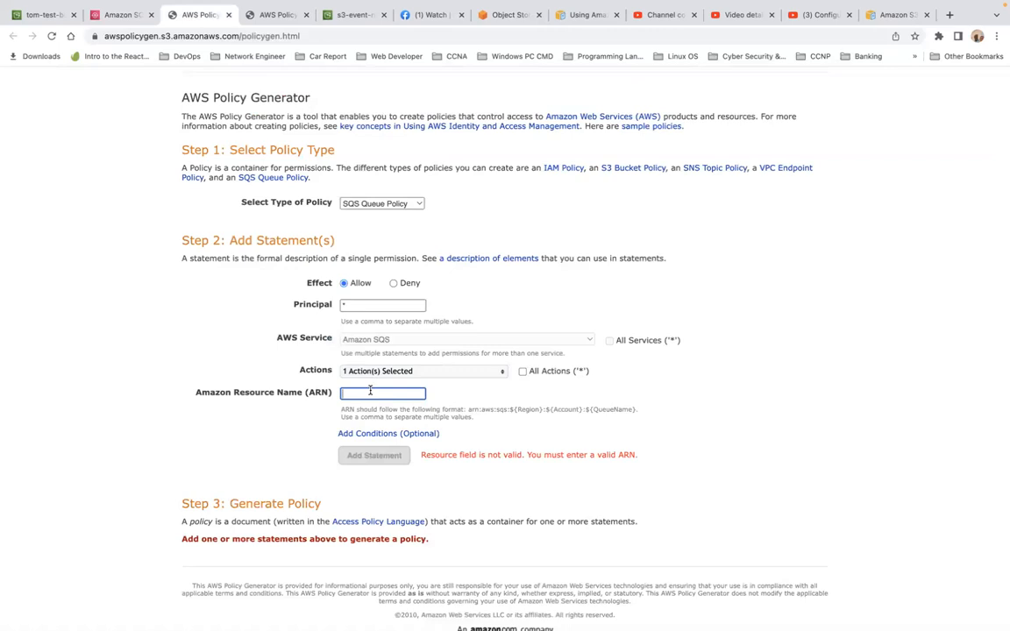
{"action": "key", "text": "ctrl+v"}
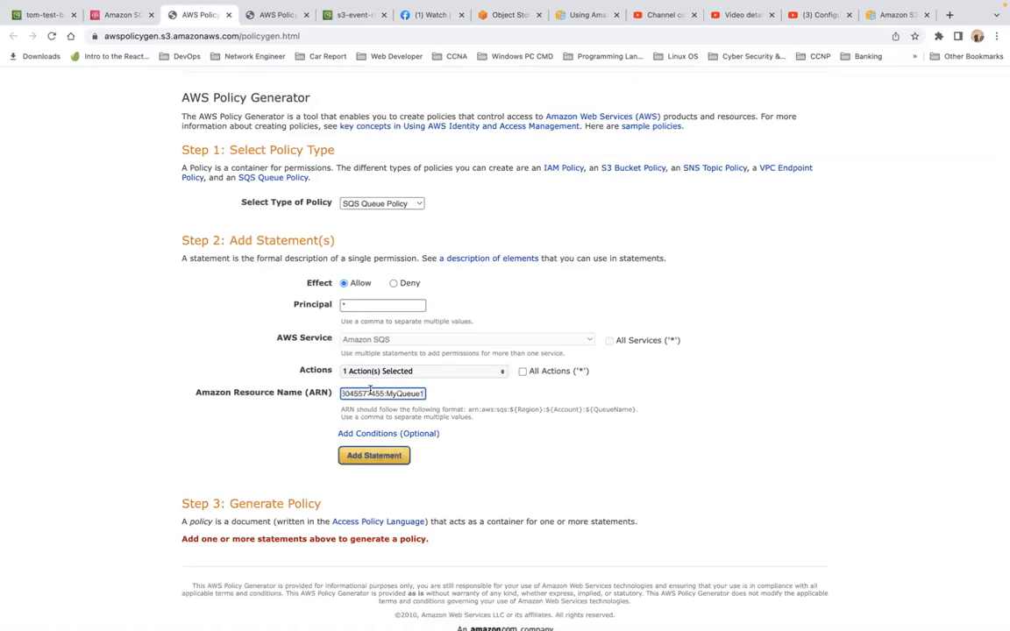
{"action": "left_click", "coordinate": [374, 455]}
{"action": "scroll", "coordinate": [376, 456], "scroll_direction": "down", "scroll_amount": 3}
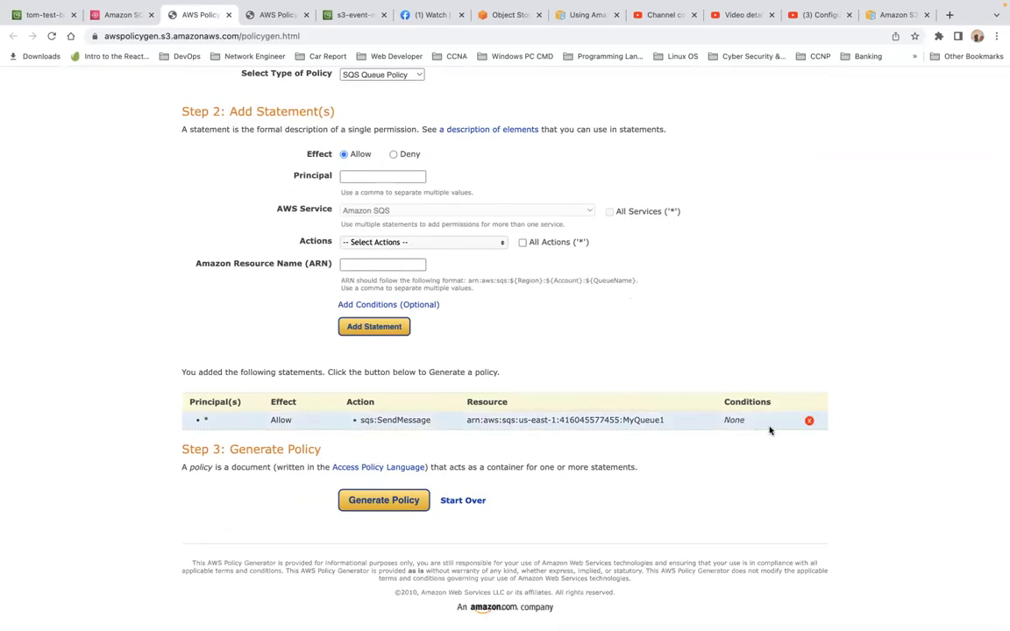
Generate the policy JSON document from the SendMessage statement, review its contents and close it.
{"action": "left_click", "coordinate": [388, 503]}
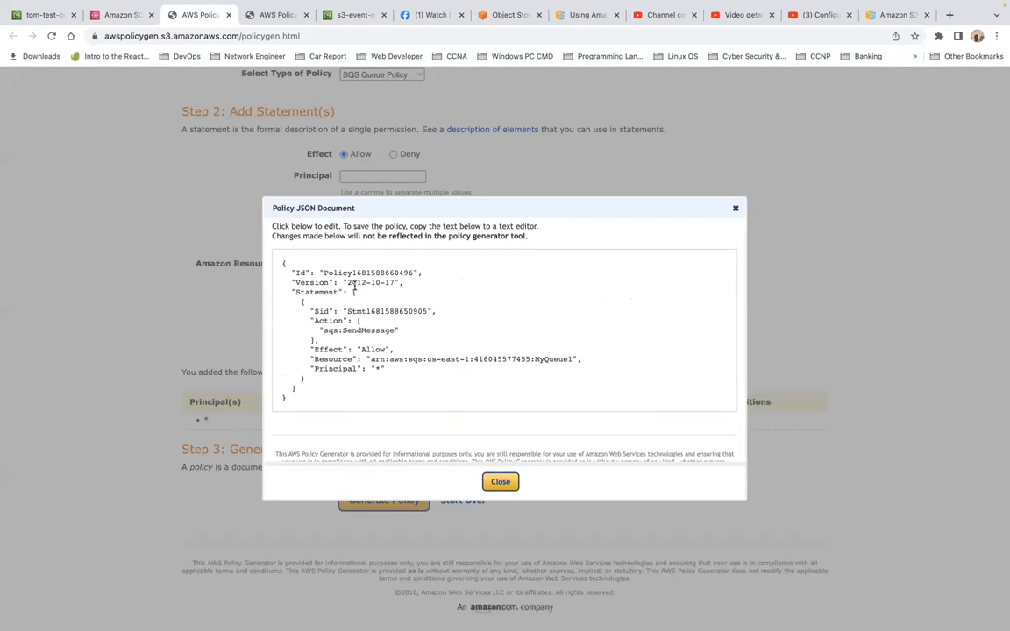
{"action": "left_click_drag", "start_coordinate": [348, 282], "coordinate": [359, 282]}
{"action": "left_click", "coordinate": [500, 481]}
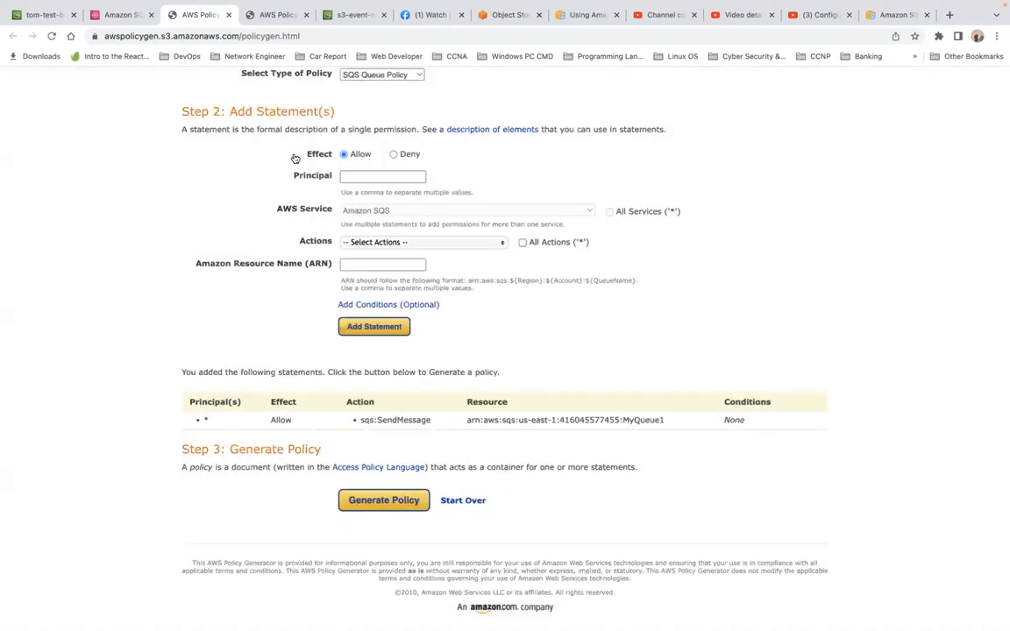
Save MyQueue1 with its access policy unedited and review the saved policy on the queue page.
{"action": "left_click", "coordinate": [112, 14]}
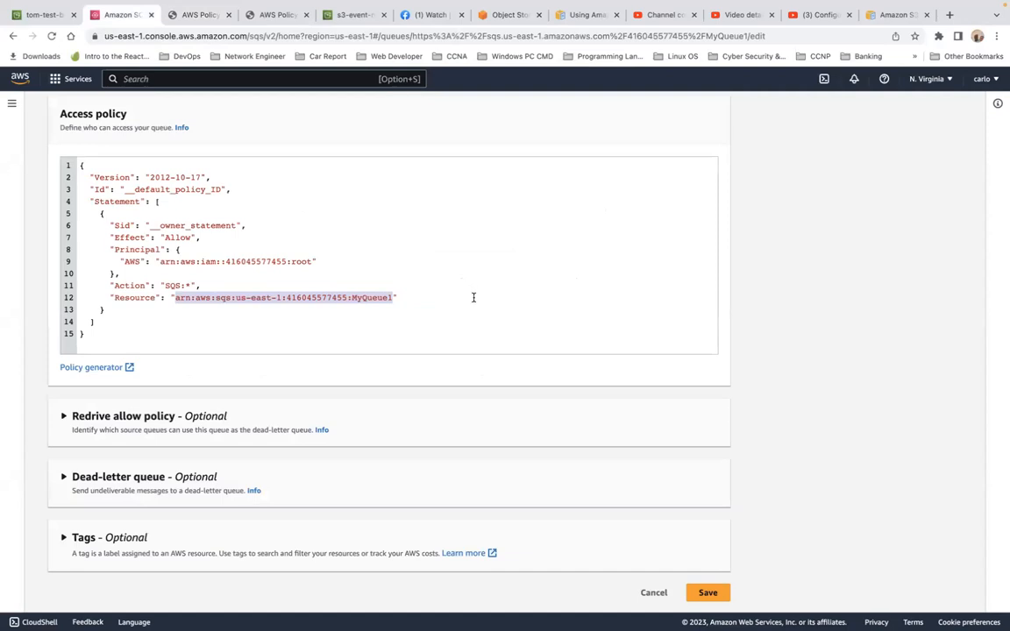
{"action": "scroll", "coordinate": [473, 297], "scroll_direction": "down", "scroll_amount": 1}
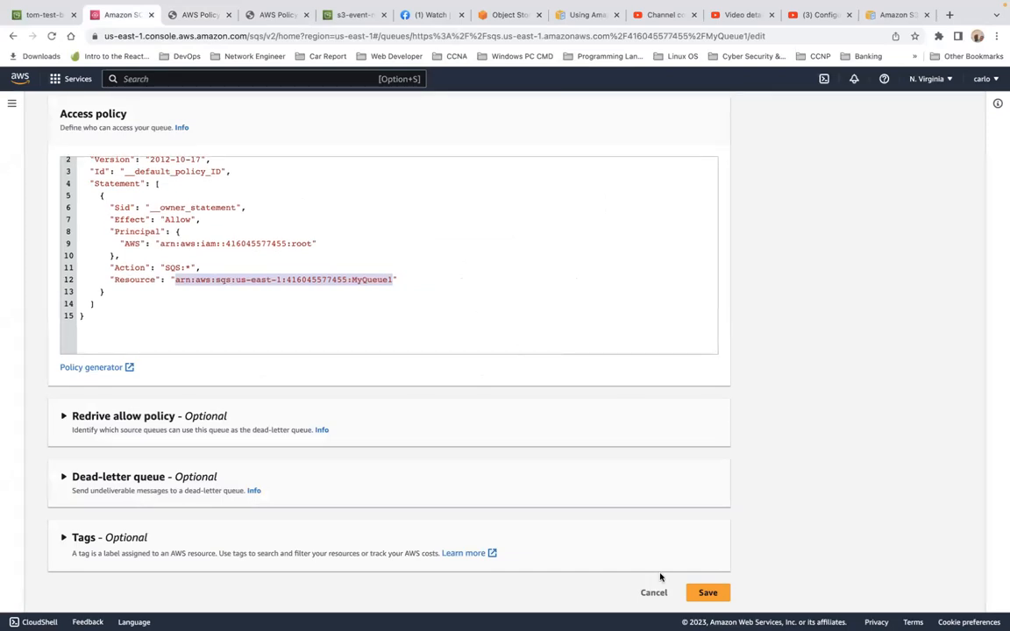
{"action": "left_click", "coordinate": [700, 594]}
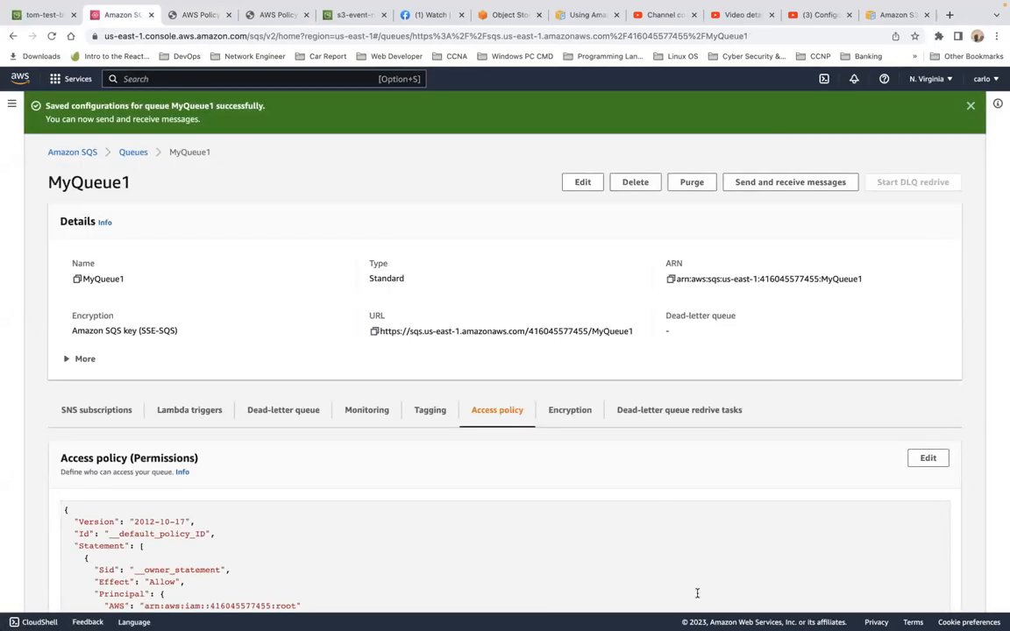
{"action": "scroll", "coordinate": [697, 594], "scroll_direction": "down", "scroll_amount": 1}
{"action": "scroll", "coordinate": [697, 593], "scroll_direction": "down", "scroll_amount": 5}
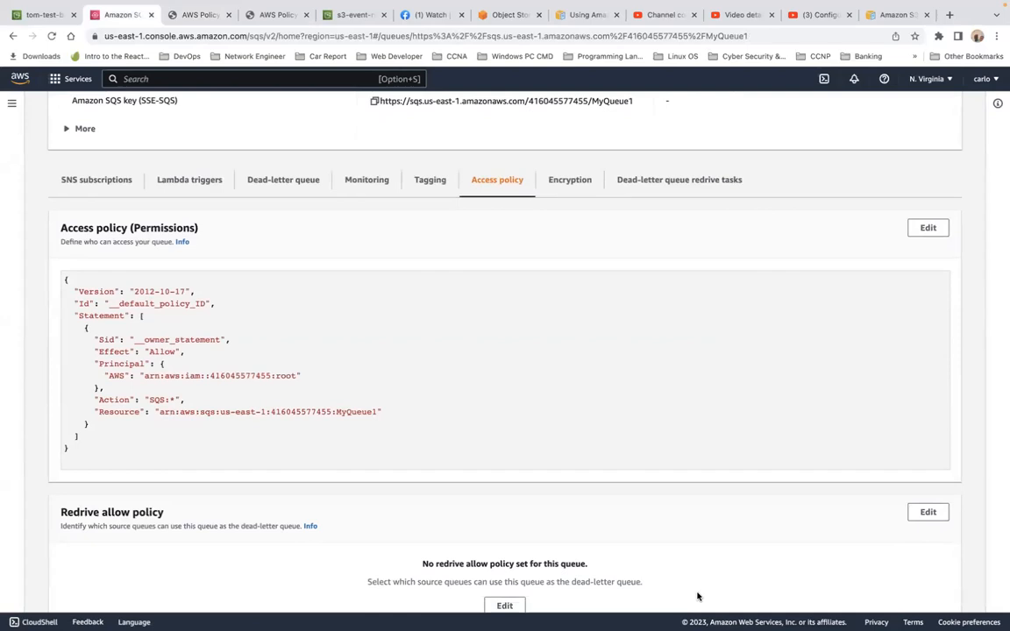
{"action": "scroll", "coordinate": [697, 596], "scroll_direction": "down", "scroll_amount": 1}
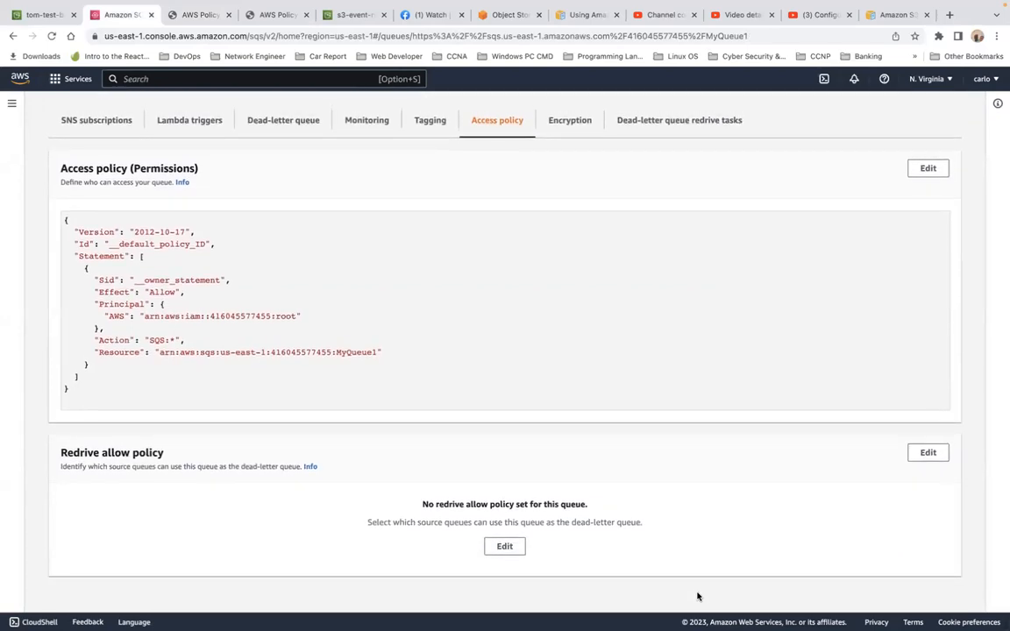
{"action": "scroll", "coordinate": [696, 596], "scroll_direction": "up", "scroll_amount": 7}
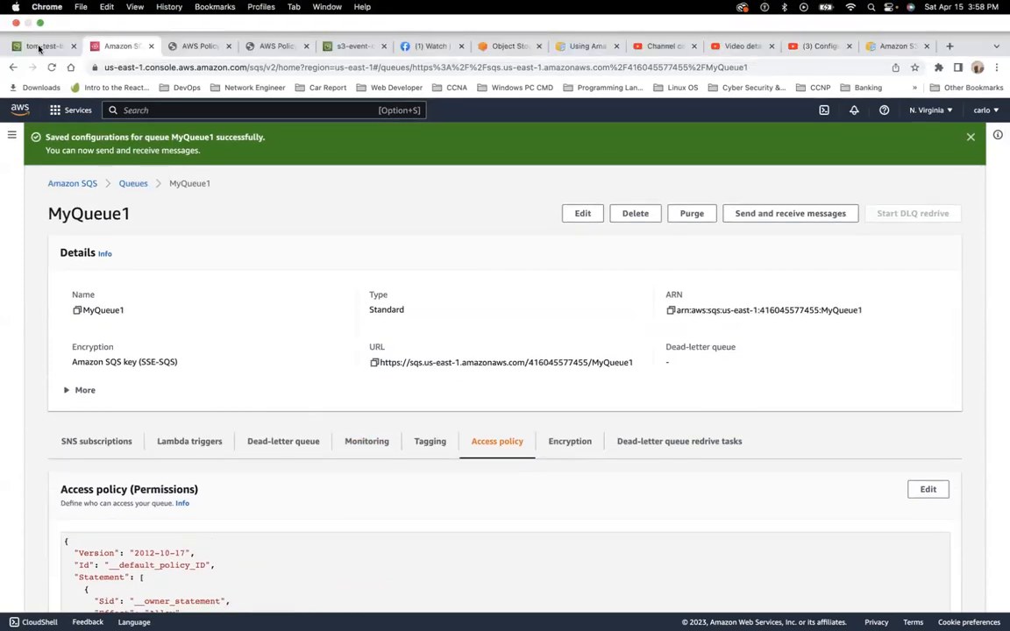
Return to the bucket's event notification form, review the testNotification settings and try to save them again.
{"action": "left_click", "coordinate": [40, 46]}
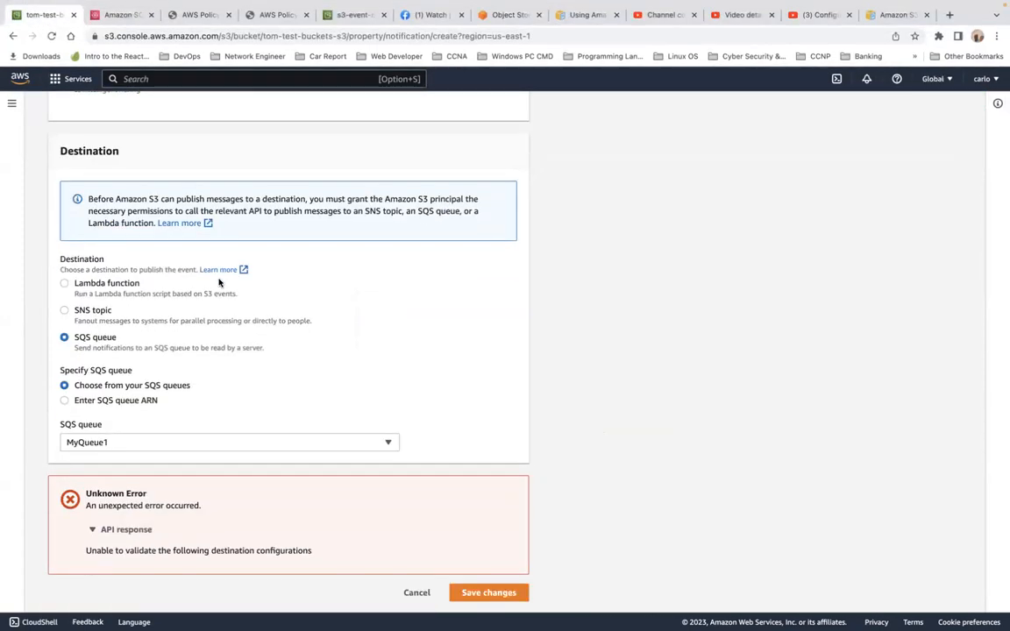
{"action": "scroll", "coordinate": [219, 283], "scroll_direction": "down", "scroll_amount": 1}
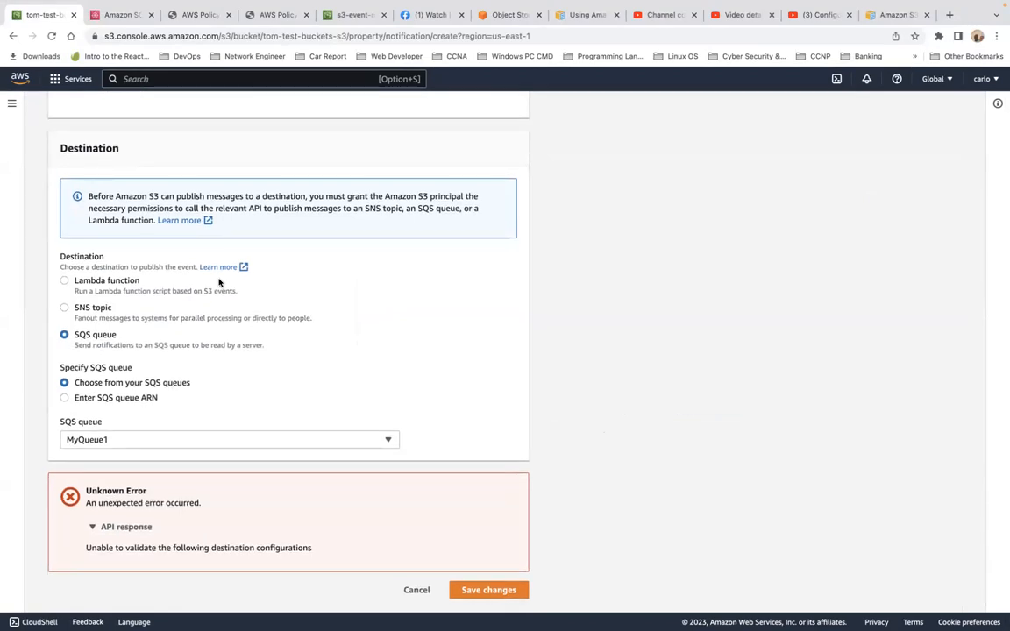
{"action": "scroll", "coordinate": [219, 282], "scroll_direction": "up", "scroll_amount": 1}
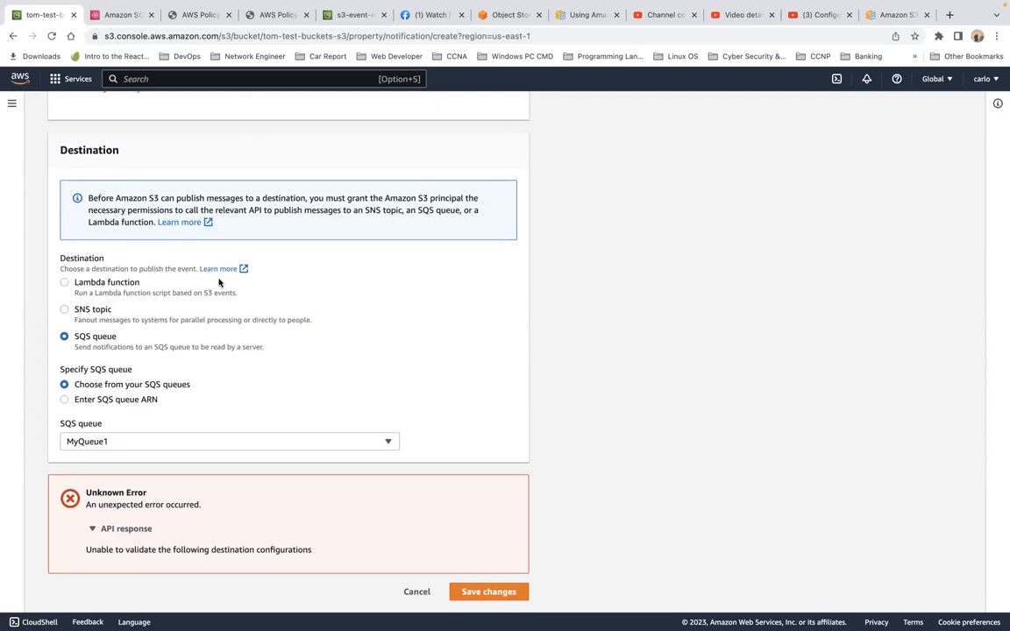
{"action": "scroll", "coordinate": [219, 282], "scroll_direction": "up", "scroll_amount": 15}
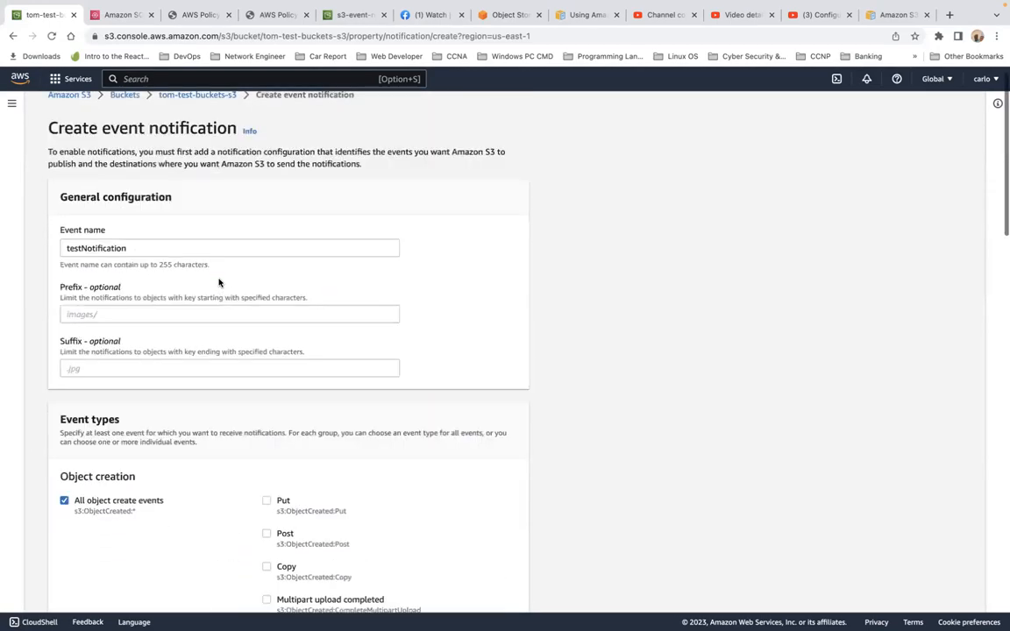
{"action": "scroll", "coordinate": [219, 282], "scroll_direction": "down", "scroll_amount": 15}
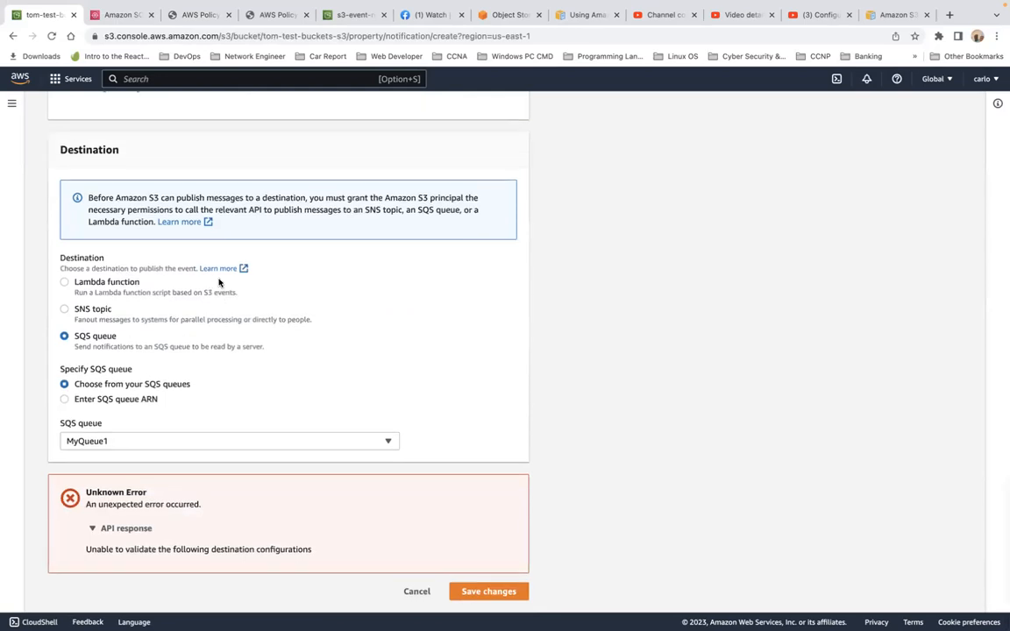
{"action": "left_click", "coordinate": [491, 598]}
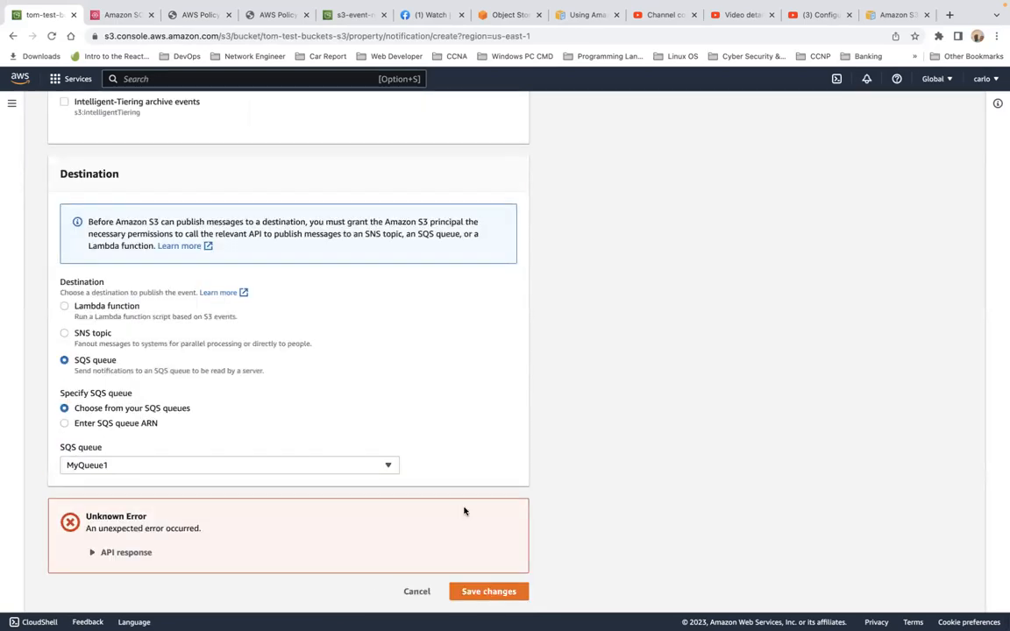
Review the testNotification form from event name to destination and reselect MyQueue1 as the SQS queue.
{"action": "scroll", "coordinate": [469, 442], "scroll_direction": "up", "scroll_amount": 10}
{"action": "scroll", "coordinate": [469, 441], "scroll_direction": "up", "scroll_amount": 5}
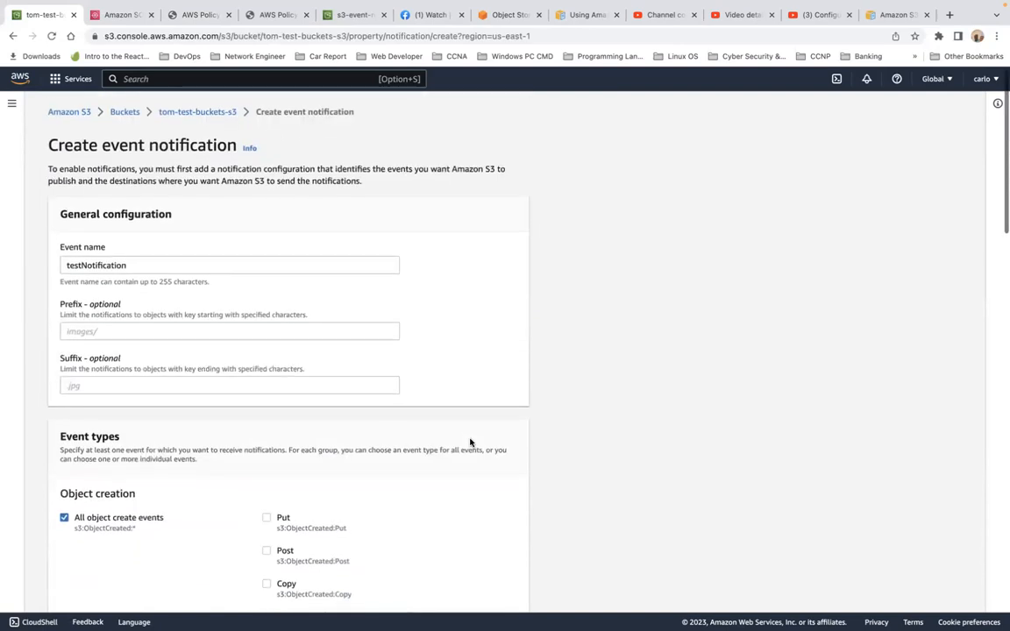
{"action": "scroll", "coordinate": [470, 442], "scroll_direction": "down", "scroll_amount": 15}
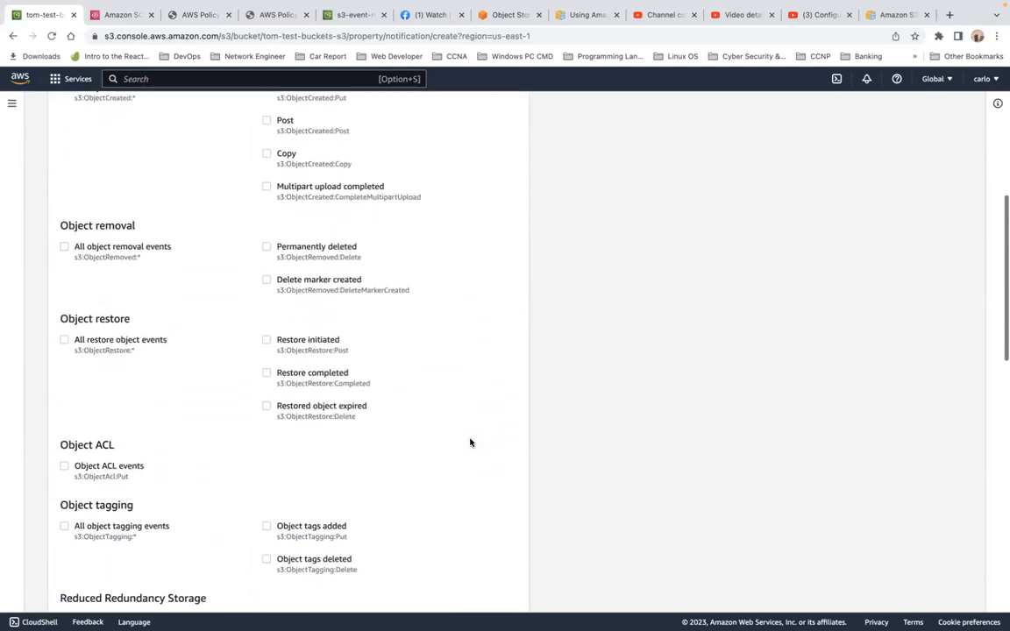
{"action": "scroll", "coordinate": [470, 442], "scroll_direction": "down", "scroll_amount": 8}
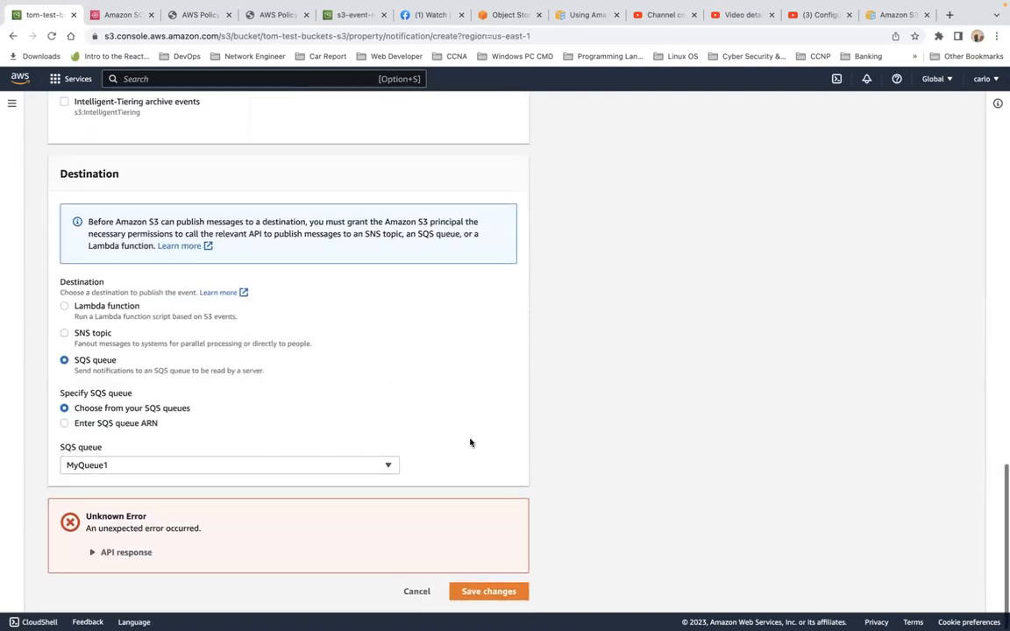
{"action": "left_click", "coordinate": [350, 466]}
{"action": "left_click", "coordinate": [332, 503]}
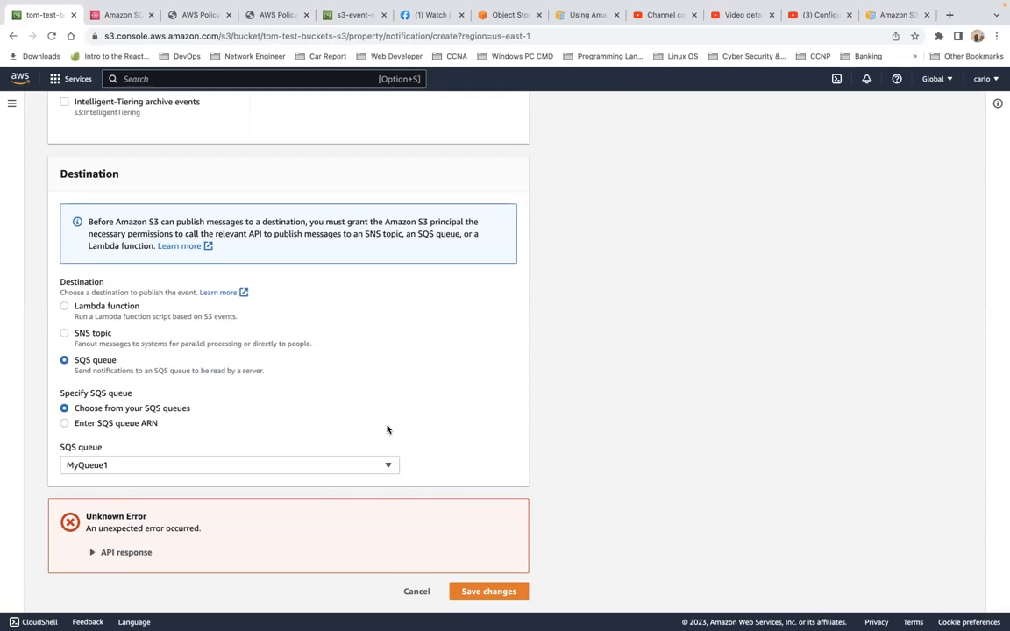
Specify the destination by SQS queue ARN instead, paste MyQueue1's ARN and try to save the notification.
{"action": "left_click", "coordinate": [64, 424]}
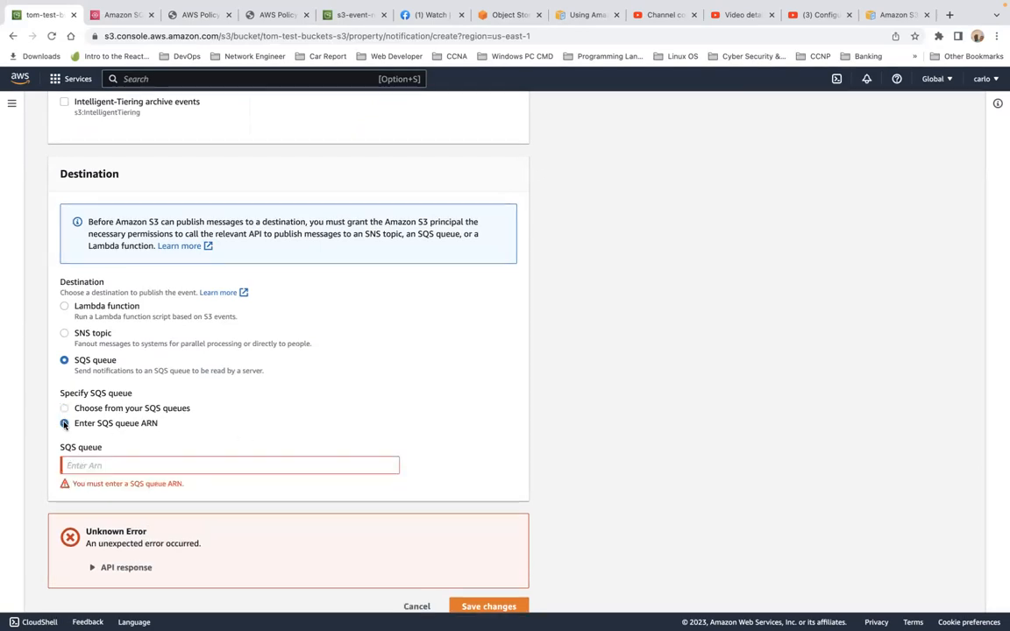
{"action": "left_click", "coordinate": [101, 464]}
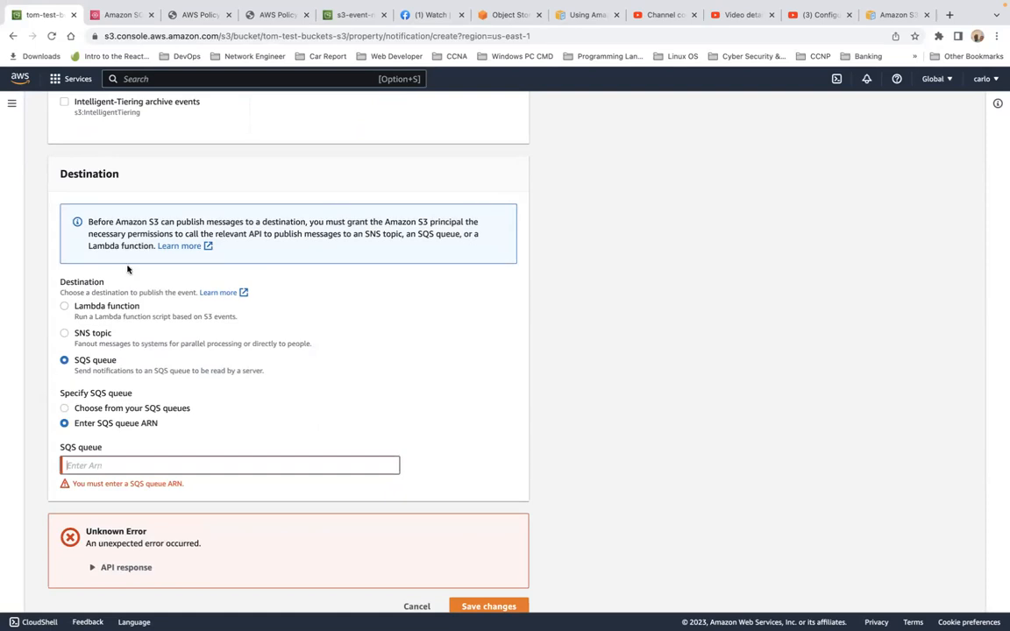
{"action": "key", "text": "super+v"}
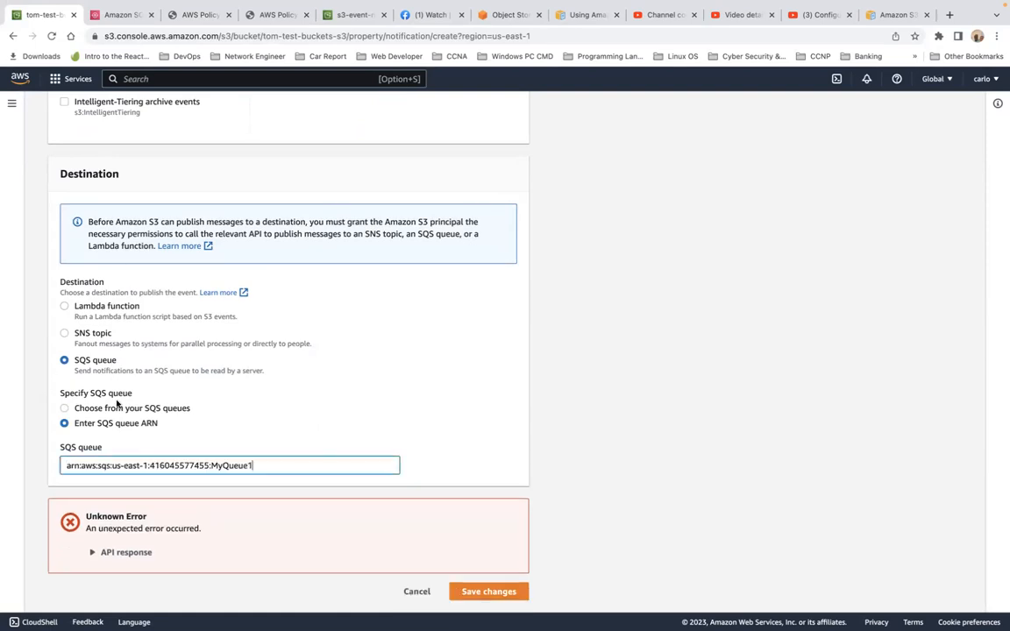
{"action": "left_click", "coordinate": [492, 599]}
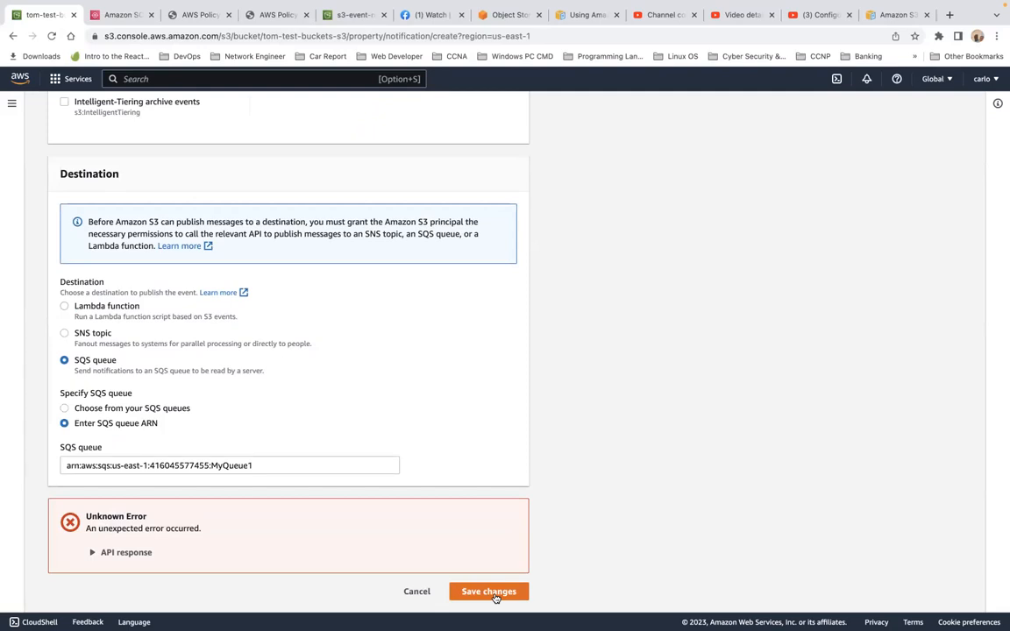
Switch the destination back to choosing from the existing SQS queues, select MyQueue1 and try to save again.
{"action": "left_click", "coordinate": [66, 409]}
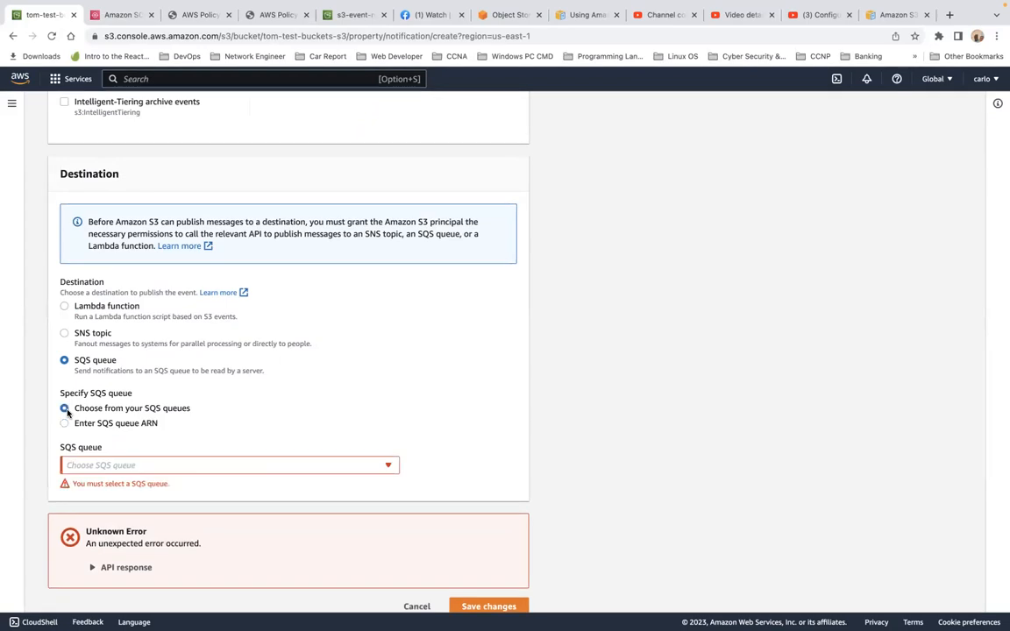
{"action": "left_click", "coordinate": [176, 469]}
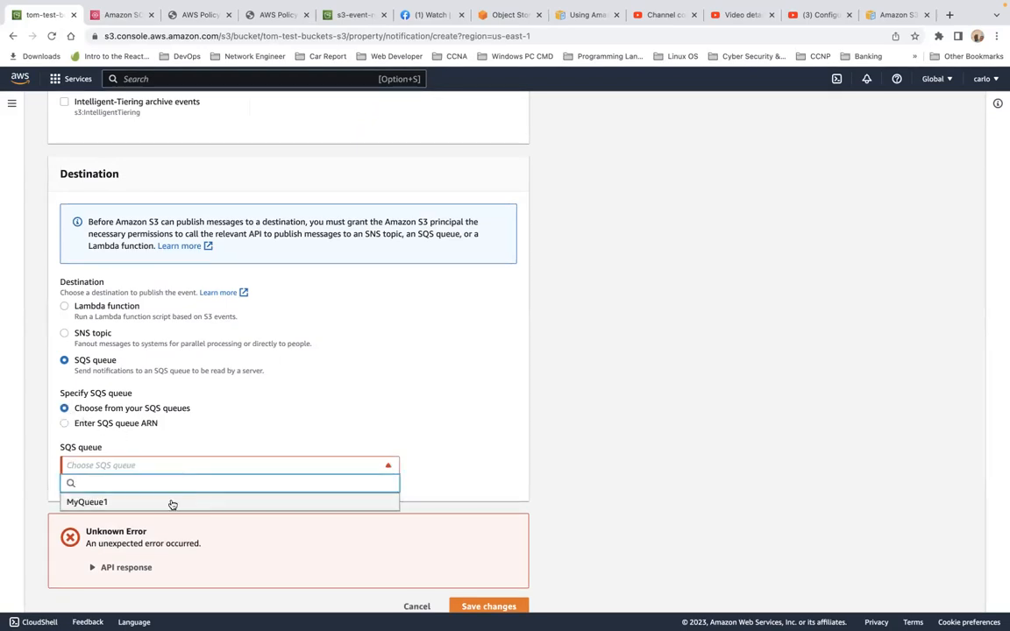
{"action": "left_click", "coordinate": [87, 502]}
{"action": "left_click", "coordinate": [471, 593]}
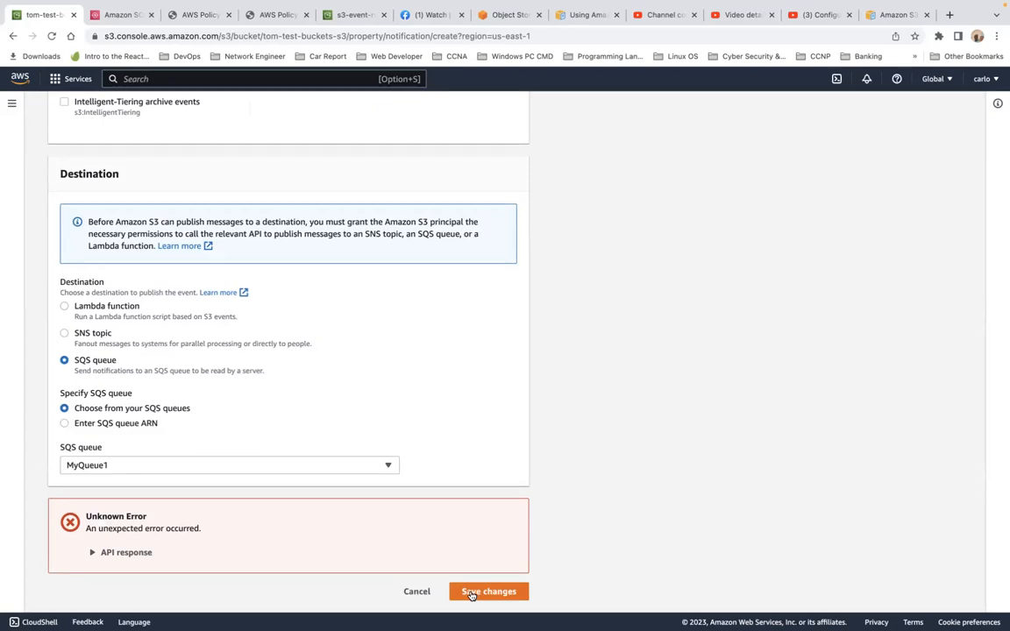
Examine the testNotification form's settings and expand the API response of the save error.
{"action": "scroll", "coordinate": [442, 414], "scroll_direction": "up", "scroll_amount": 10}
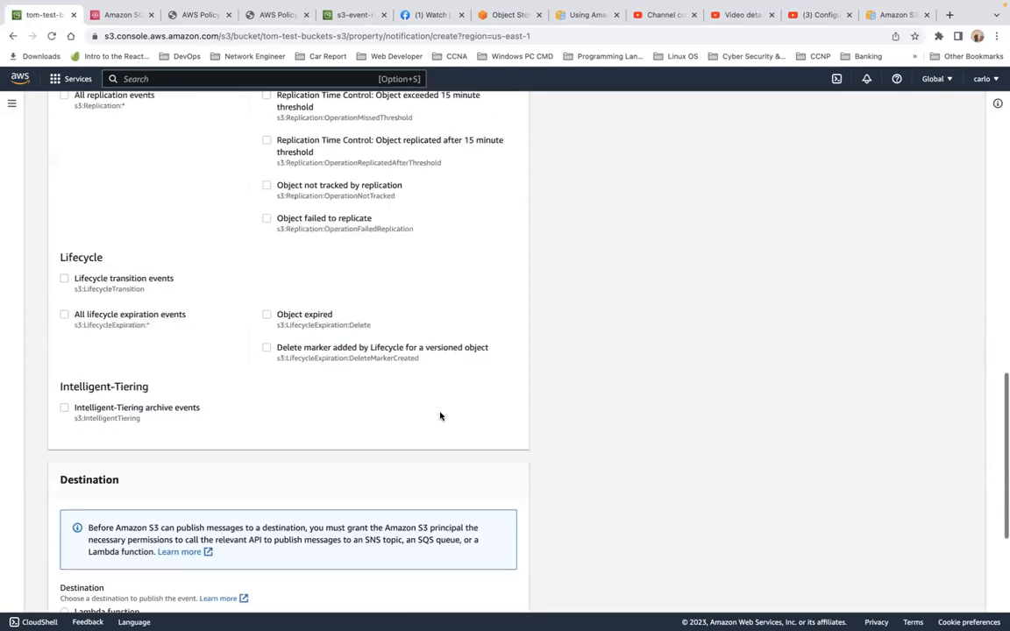
{"action": "scroll", "coordinate": [440, 415], "scroll_direction": "up", "scroll_amount": 15}
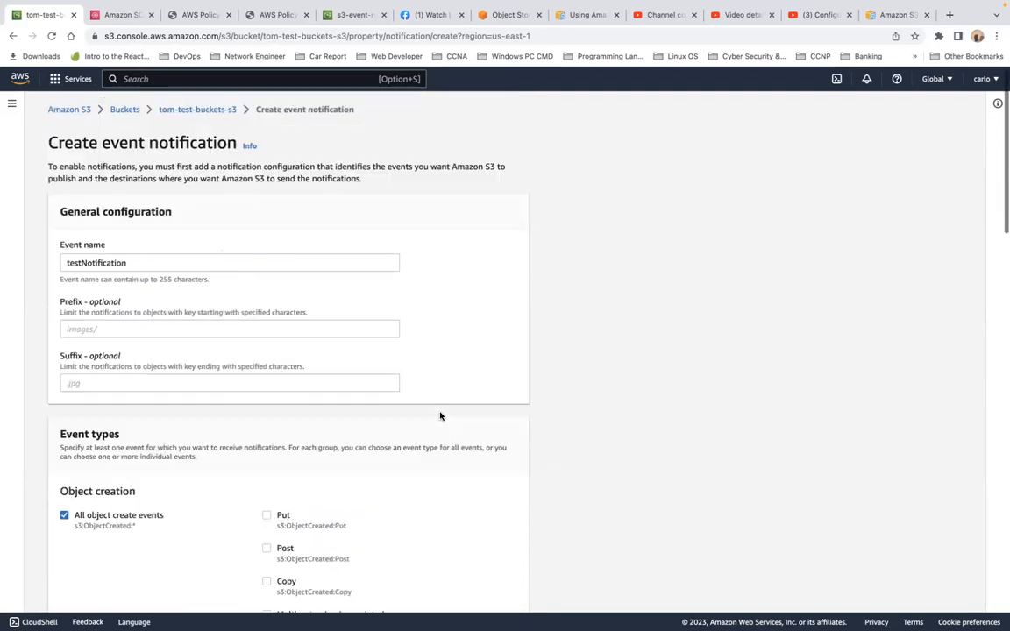
{"action": "scroll", "coordinate": [440, 414], "scroll_direction": "down", "scroll_amount": 12}
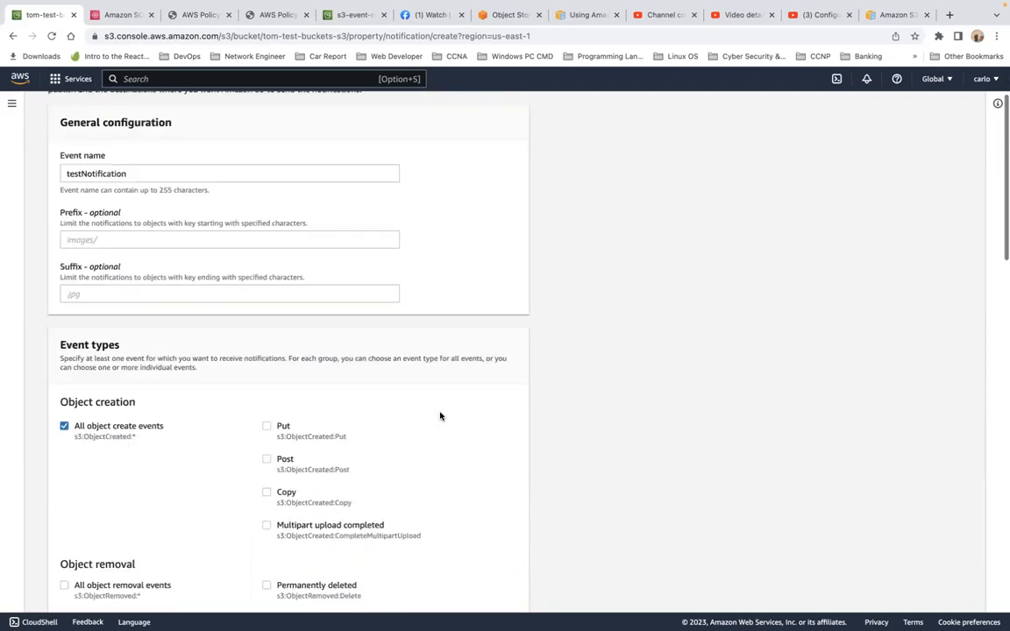
{"action": "scroll", "coordinate": [440, 414], "scroll_direction": "down", "scroll_amount": 8}
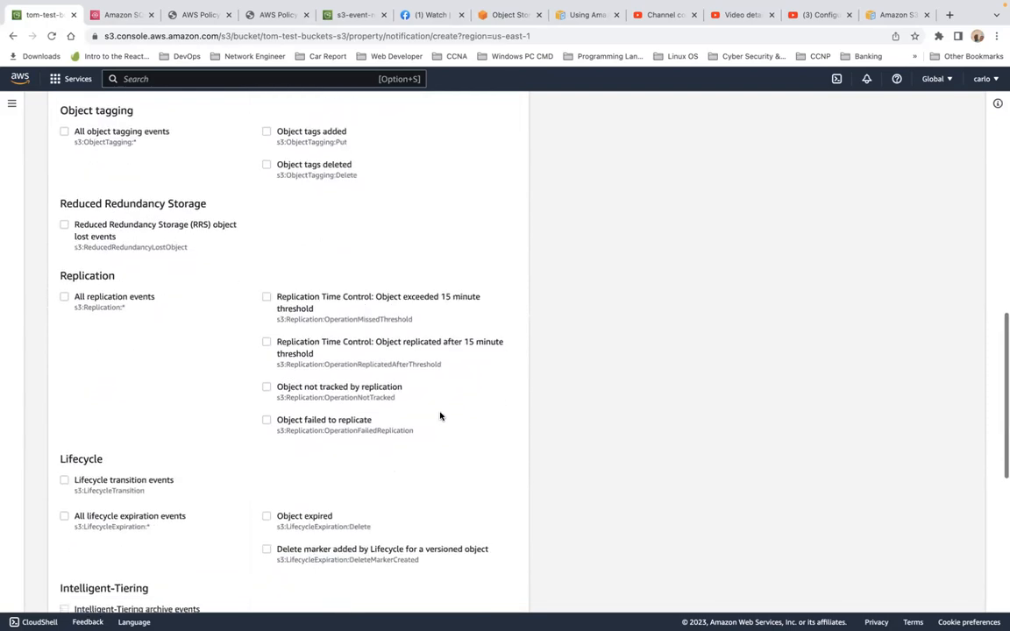
{"action": "scroll", "coordinate": [440, 411], "scroll_direction": "down", "scroll_amount": 3}
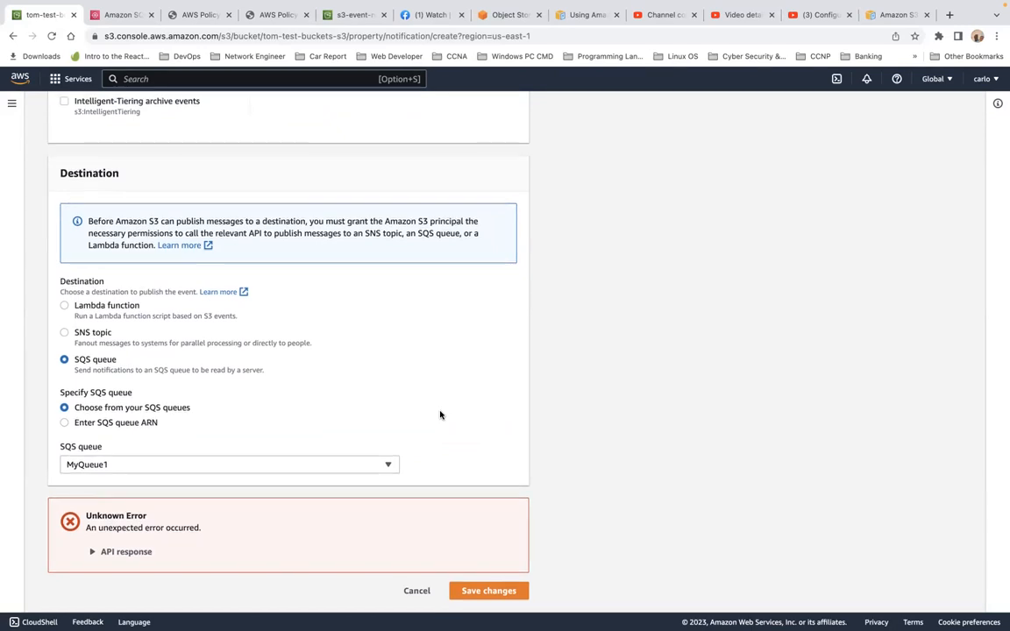
{"action": "left_click", "coordinate": [95, 554]}
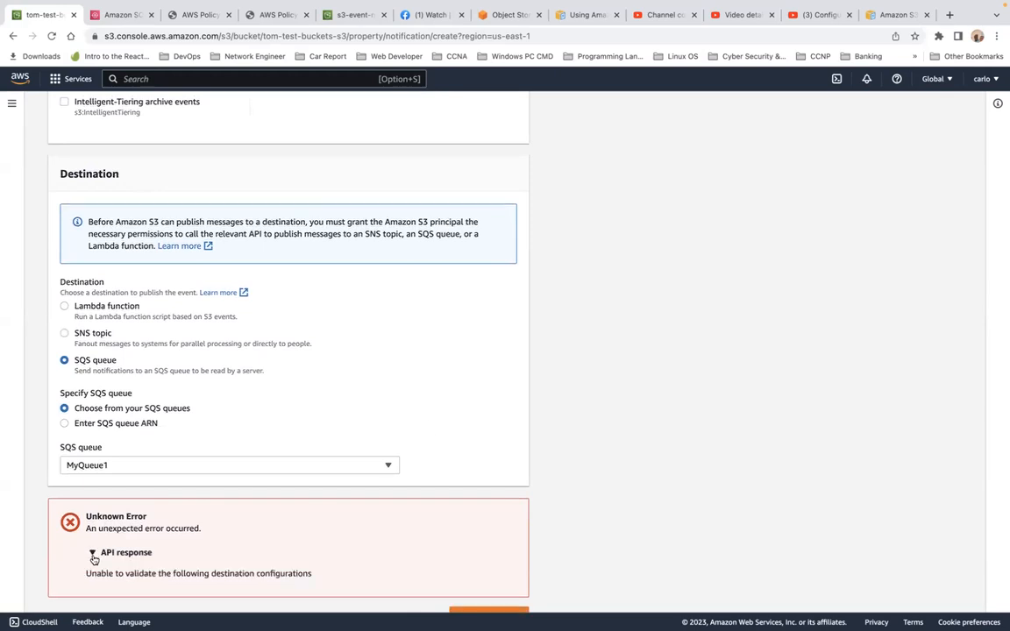
{"action": "scroll", "coordinate": [260, 521], "scroll_direction": "up", "scroll_amount": 5}
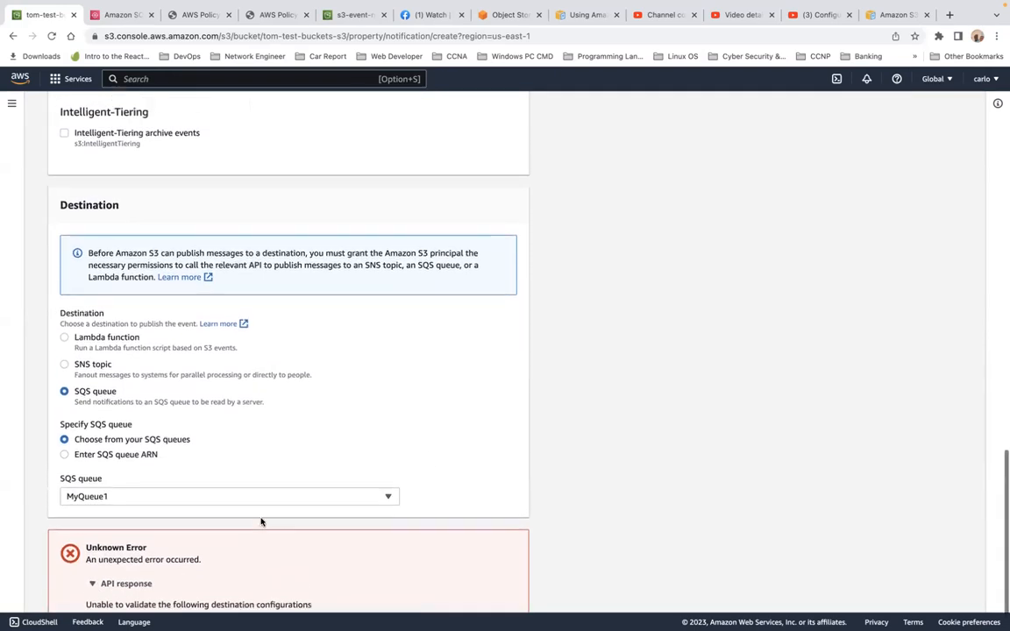
{"action": "scroll", "coordinate": [261, 521], "scroll_direction": "up", "scroll_amount": 9}
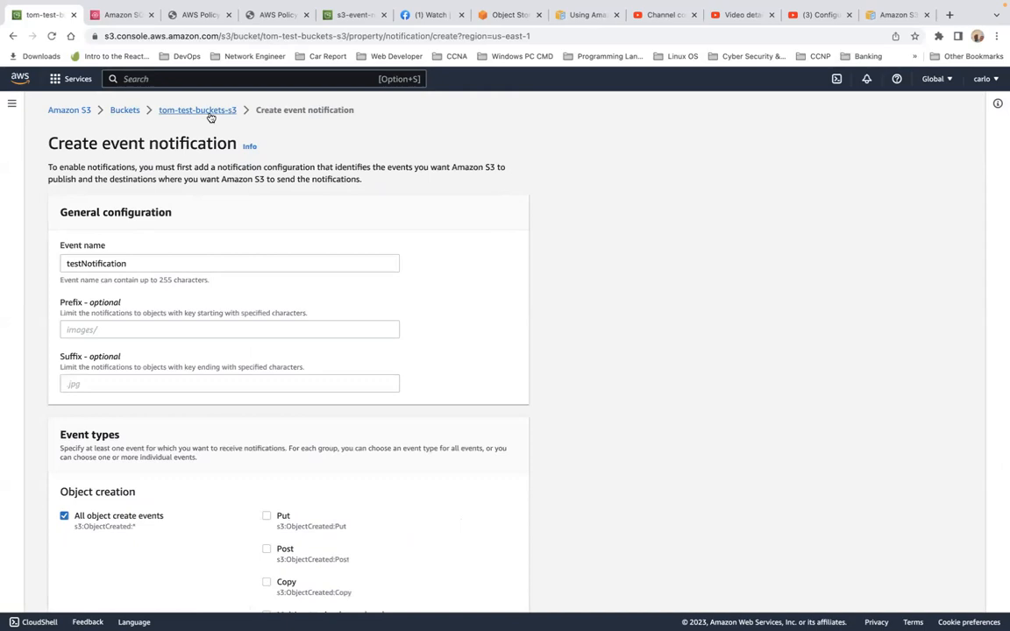
Leave the form for the bucket list and open the properties of the s3-event-notifications1 bucket.
{"action": "left_click", "coordinate": [125, 111]}
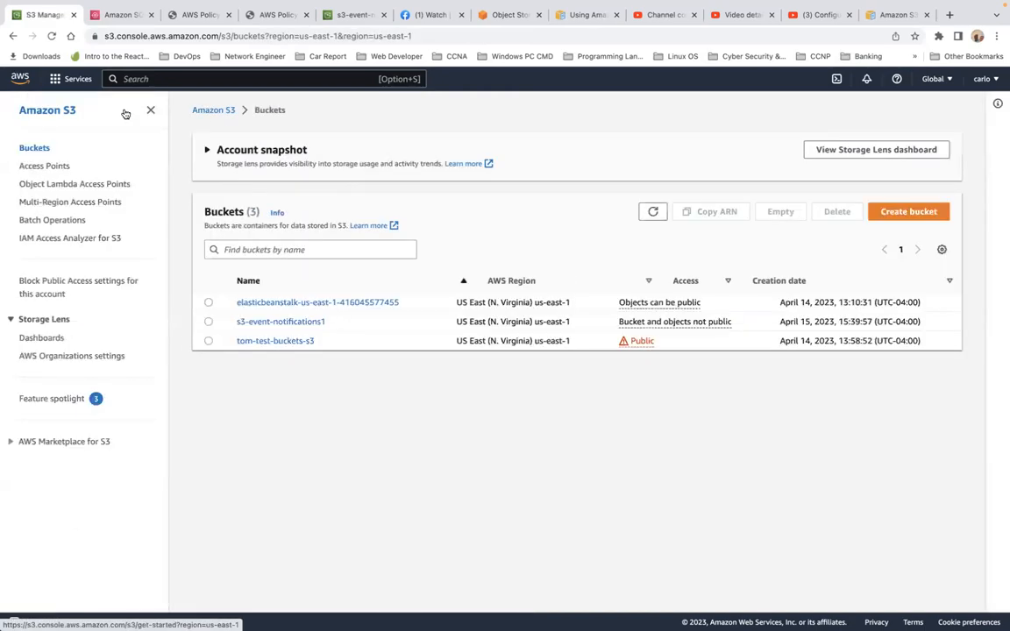
{"action": "left_click", "coordinate": [281, 321]}
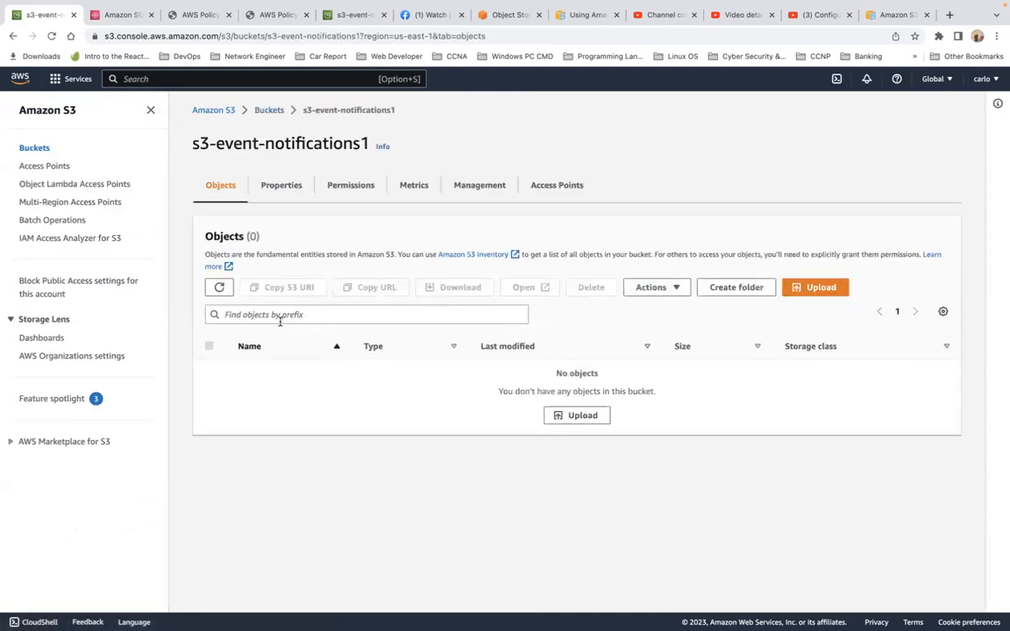
{"action": "left_click", "coordinate": [292, 189]}
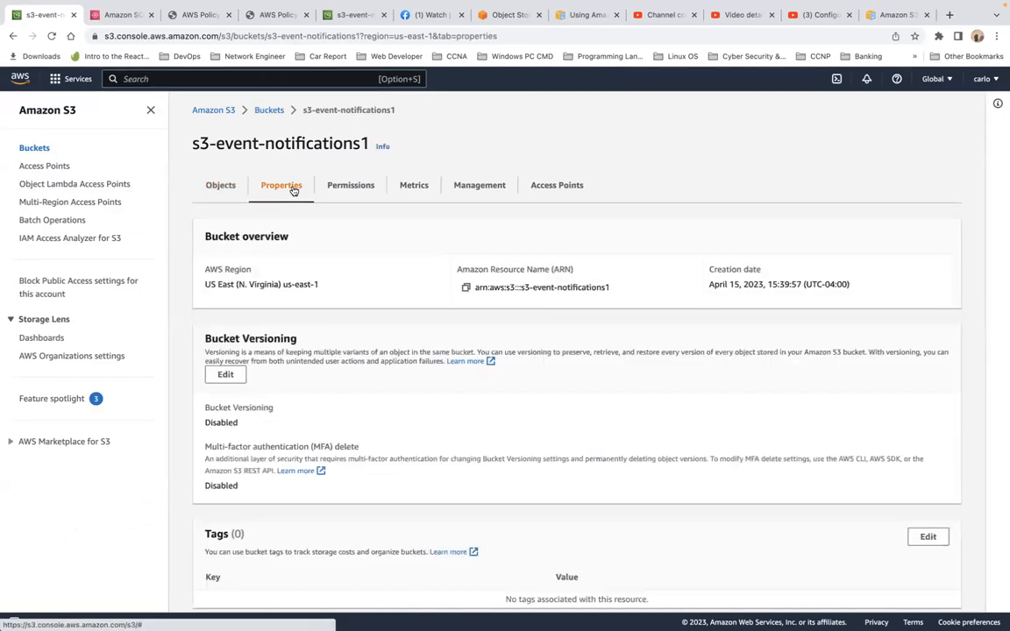
Turn on sending notifications to Amazon EventBridge for all events in the s3-event-notifications1 bucket and save the change.
{"action": "scroll", "coordinate": [384, 405], "scroll_direction": "down", "scroll_amount": 10}
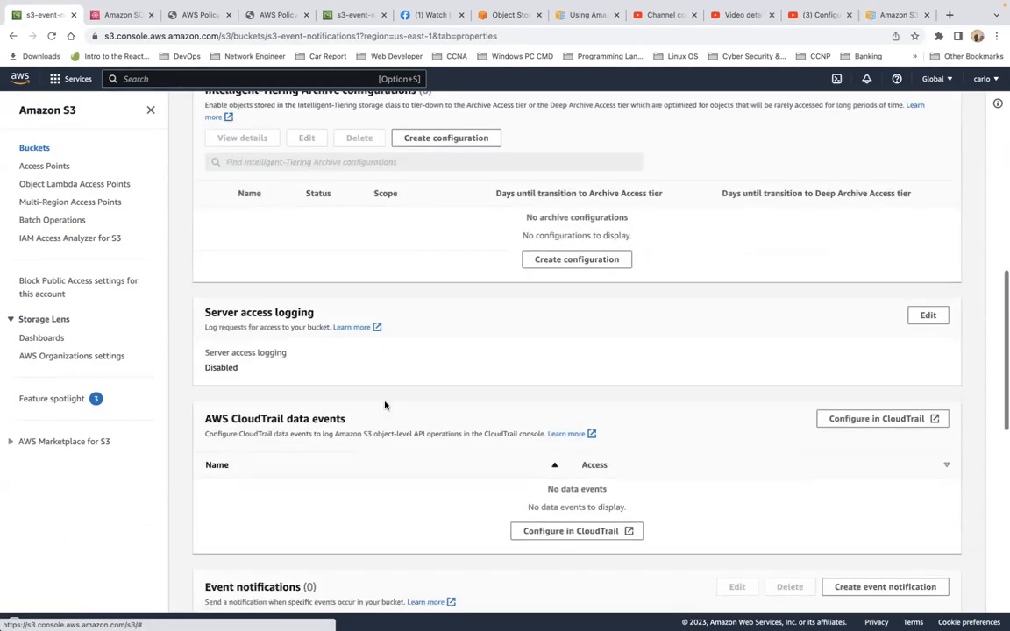
{"action": "scroll", "coordinate": [383, 405], "scroll_direction": "down", "scroll_amount": 5}
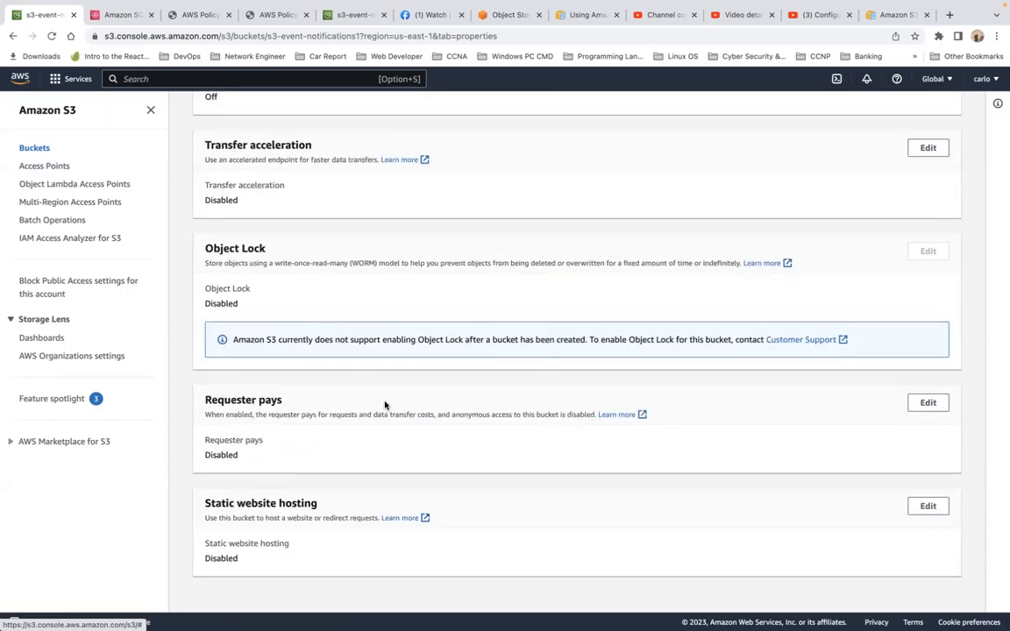
{"action": "scroll", "coordinate": [384, 405], "scroll_direction": "up", "scroll_amount": 2}
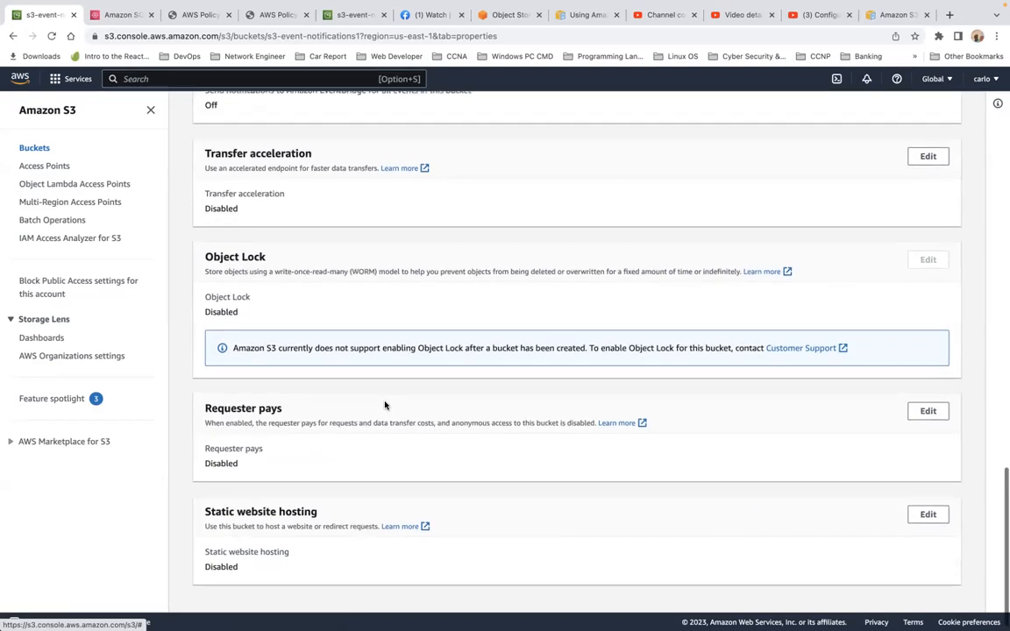
{"action": "scroll", "coordinate": [384, 405], "scroll_direction": "up", "scroll_amount": 5}
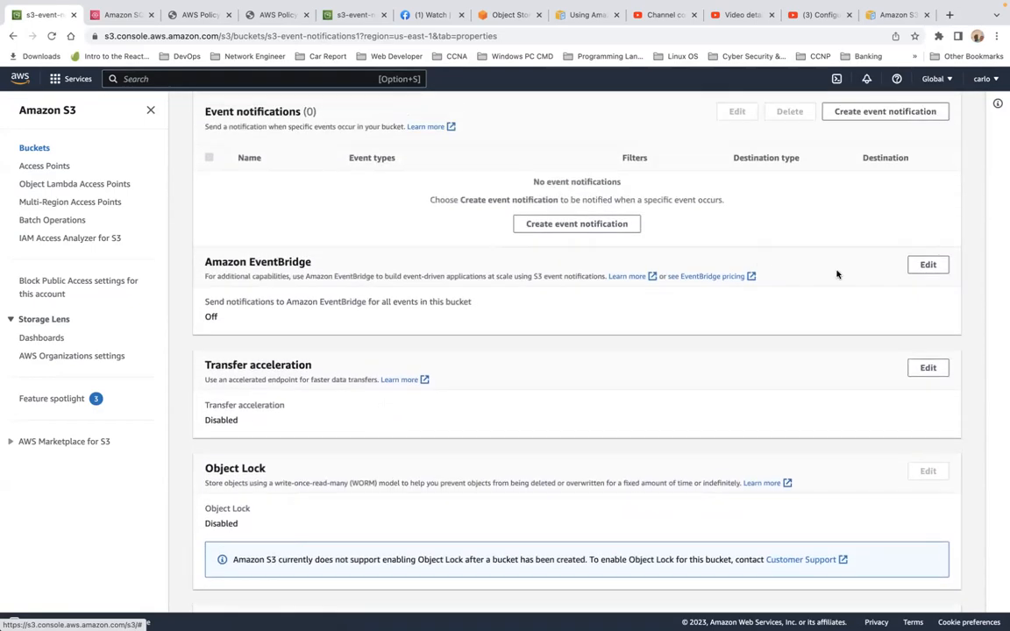
{"action": "left_click", "coordinate": [922, 266]}
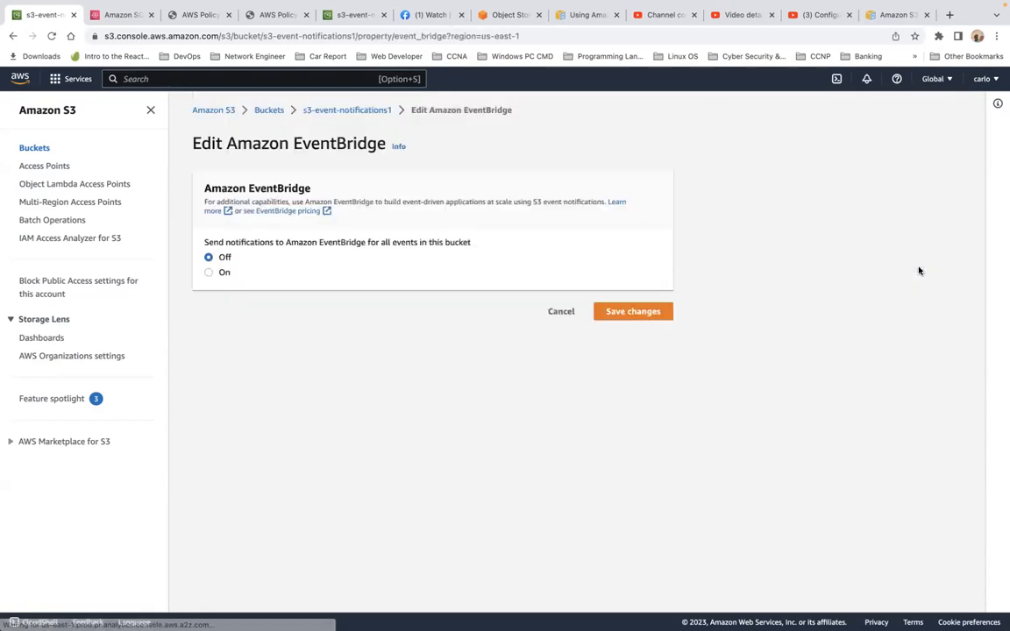
{"action": "left_click", "coordinate": [209, 273]}
{"action": "left_click", "coordinate": [642, 317]}
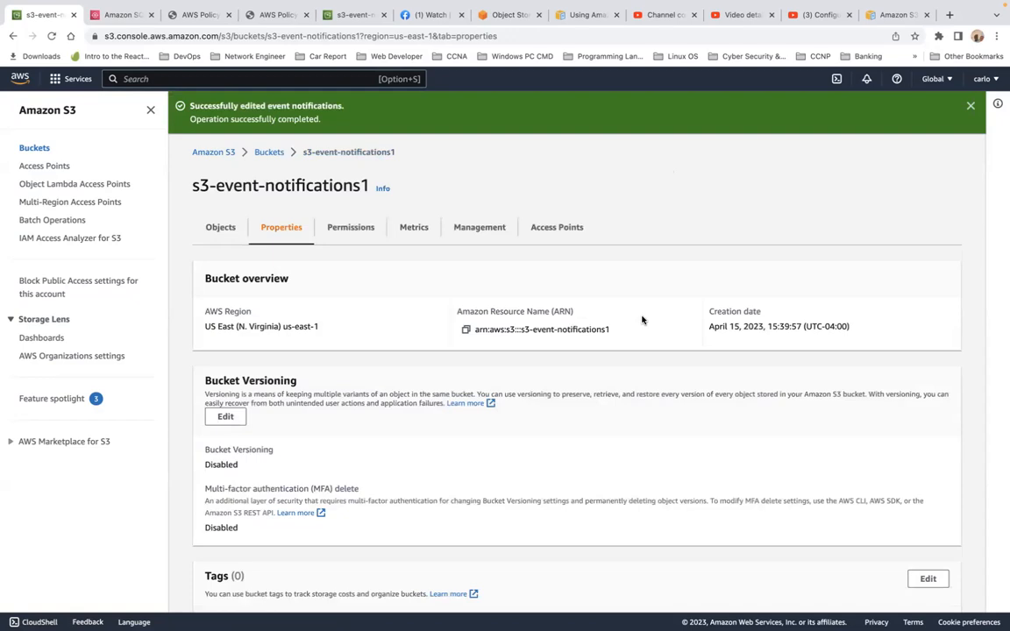
Start a new event notification on the s3-event-notifications1 bucket and name it DemoNotification.
{"action": "scroll", "coordinate": [481, 372], "scroll_direction": "down", "scroll_amount": 10}
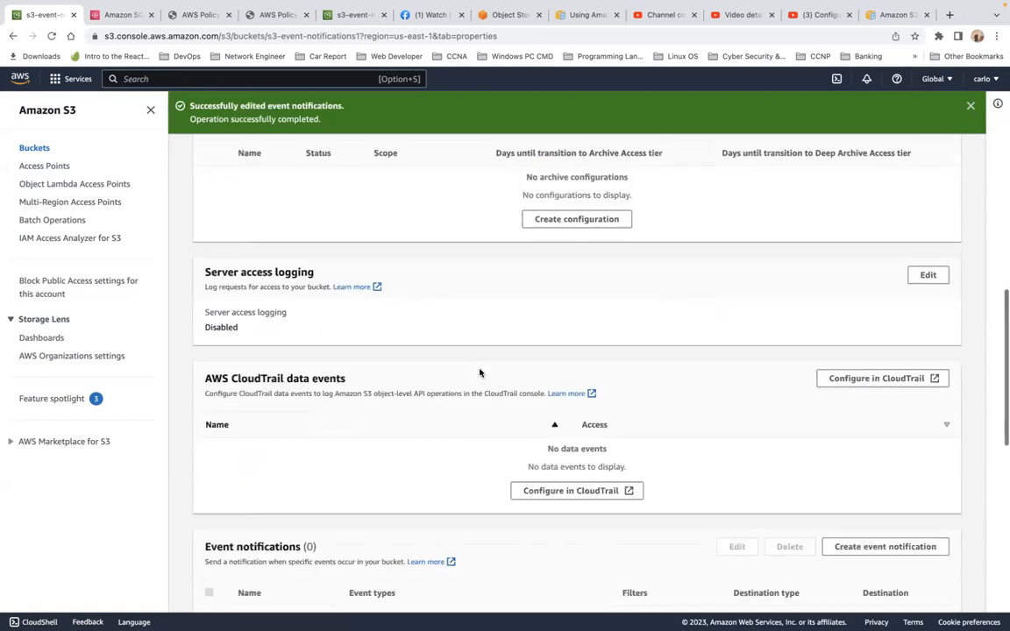
{"action": "scroll", "coordinate": [480, 372], "scroll_direction": "down", "scroll_amount": 3}
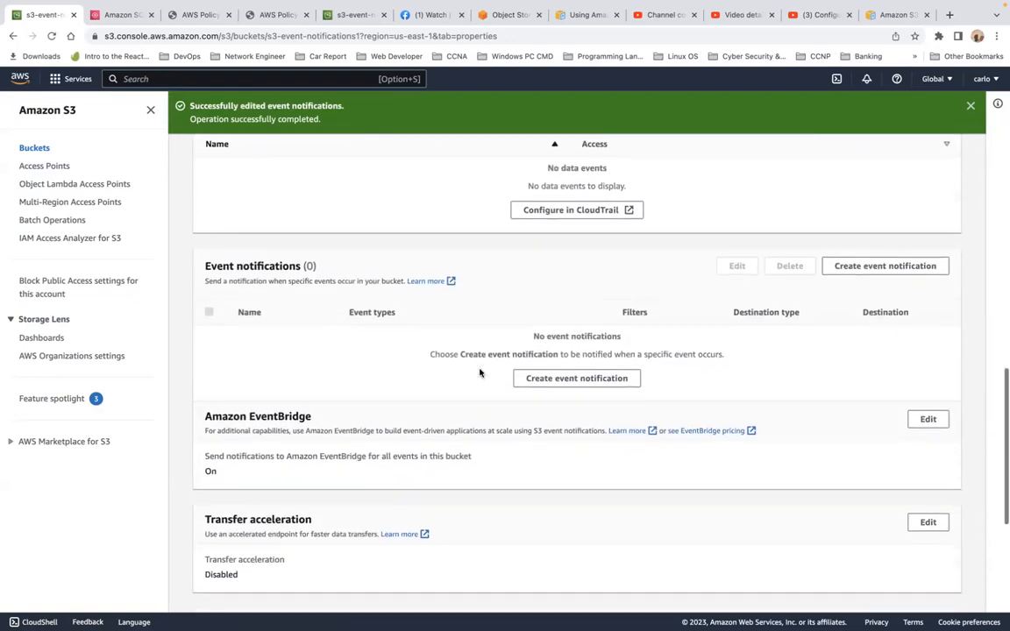
{"action": "left_click", "coordinate": [566, 382]}
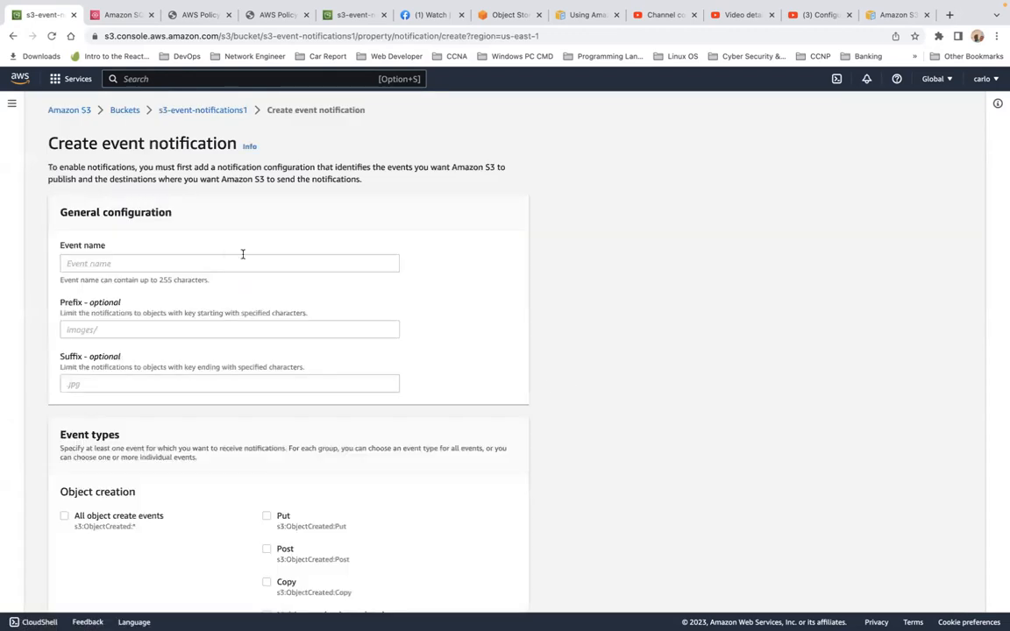
{"action": "left_click", "coordinate": [208, 264]}
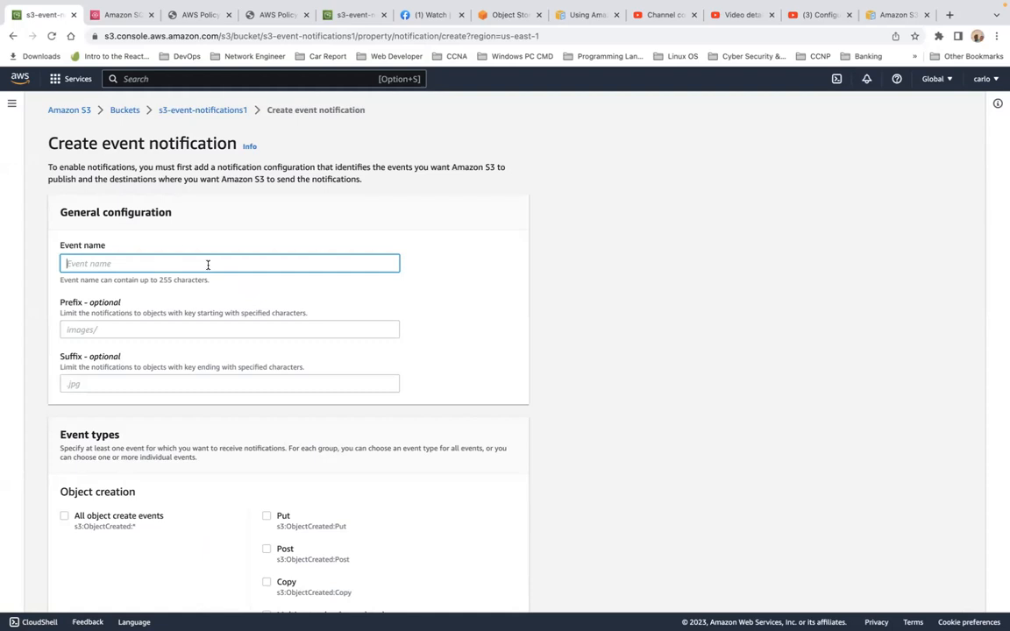
{"action": "type", "text": "DemoNotification"}
Select all object create events as the event type for DemoNotification and go to its destination settings.
{"action": "scroll", "coordinate": [254, 321], "scroll_direction": "down", "scroll_amount": 8}
{"action": "scroll", "coordinate": [254, 321], "scroll_direction": "up", "scroll_amount": 5}
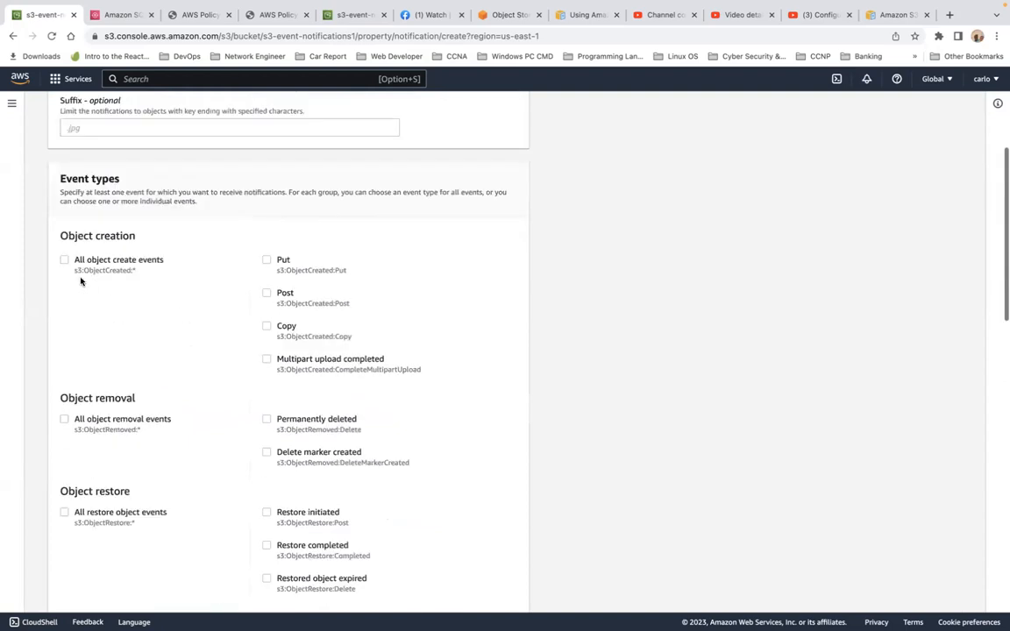
{"action": "left_click", "coordinate": [61, 260]}
{"action": "scroll", "coordinate": [166, 326], "scroll_direction": "down", "scroll_amount": 15}
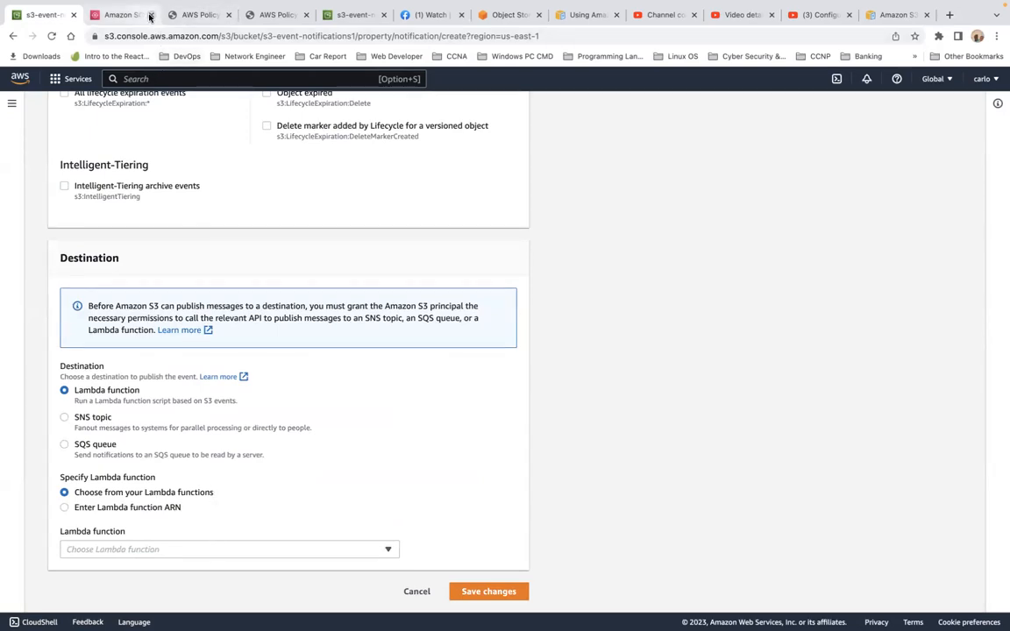
Close the Amazon SQS browser tab and one of the two AWS Policy Generator tabs.
{"action": "left_click", "coordinate": [150, 15]}
{"action": "left_click", "coordinate": [151, 15]}
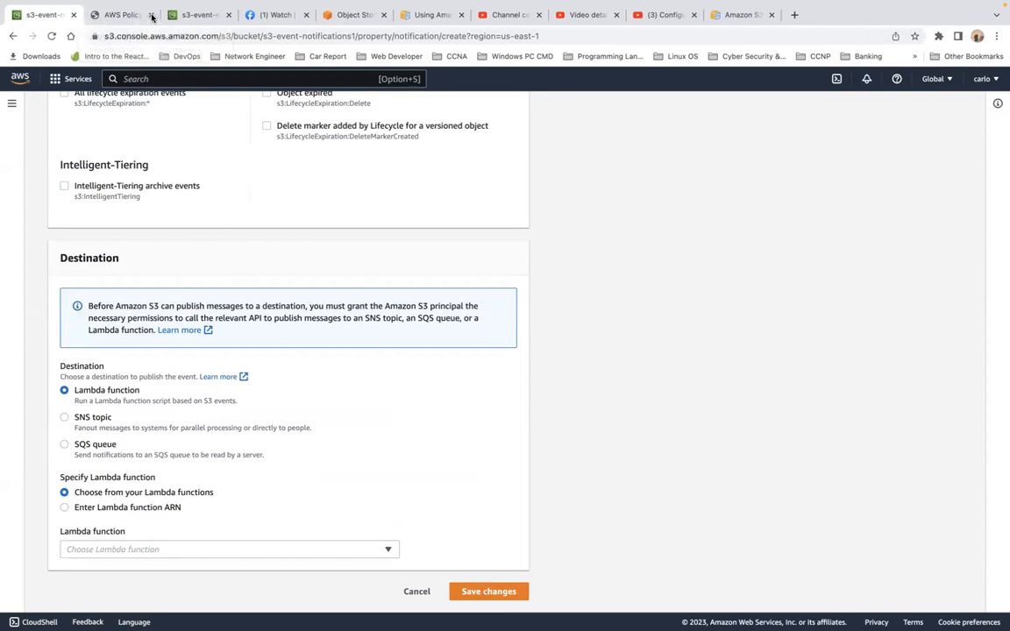
Close the remaining AWS Policy Generator browser tab and open Simple Queue Service in the second s3-event-notifications1 tab.
{"action": "left_click", "coordinate": [151, 15]}
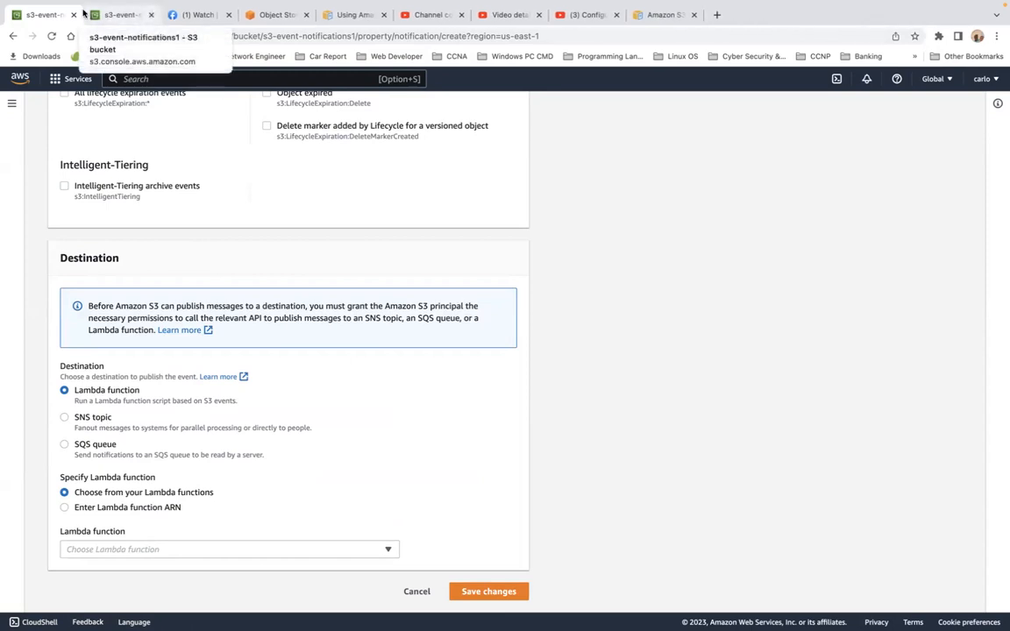
{"action": "mouse_move", "coordinate": [175, 13]}
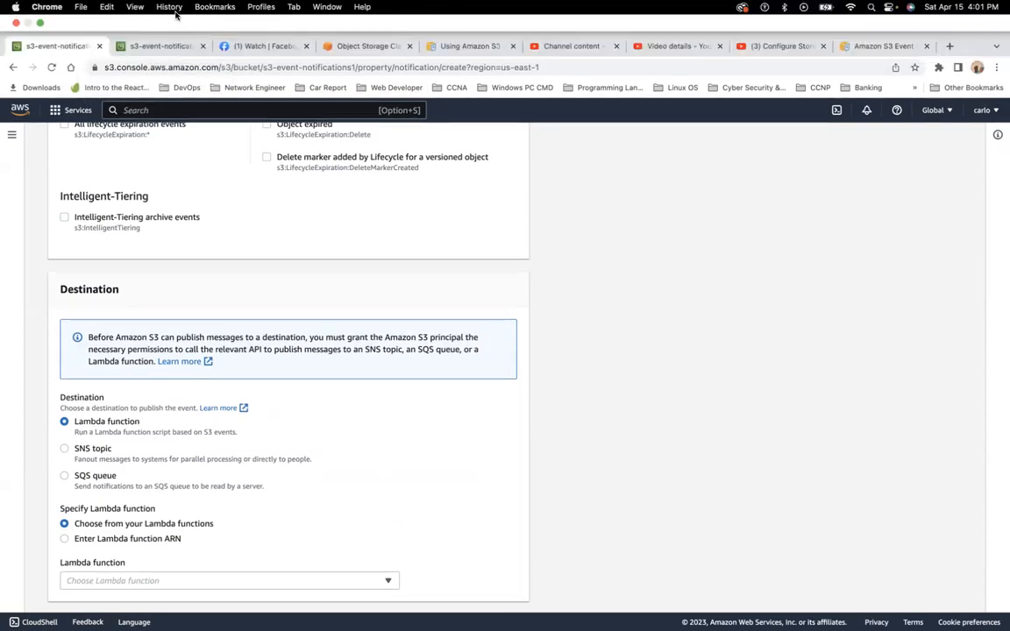
{"action": "left_click", "coordinate": [162, 48]}
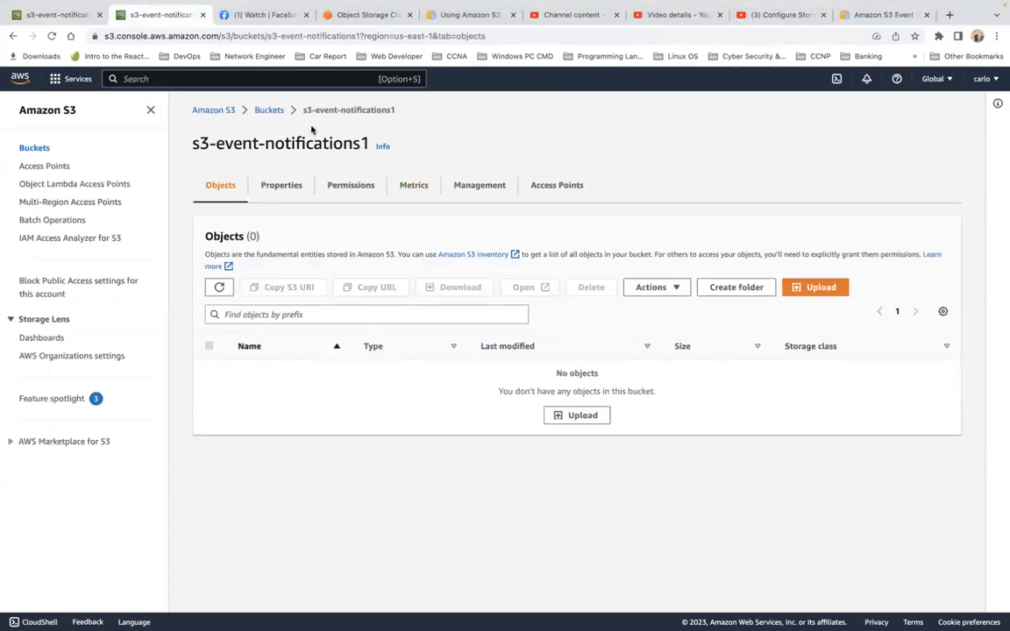
{"action": "left_click", "coordinate": [225, 78]}
{"action": "type", "text": "sqs"}
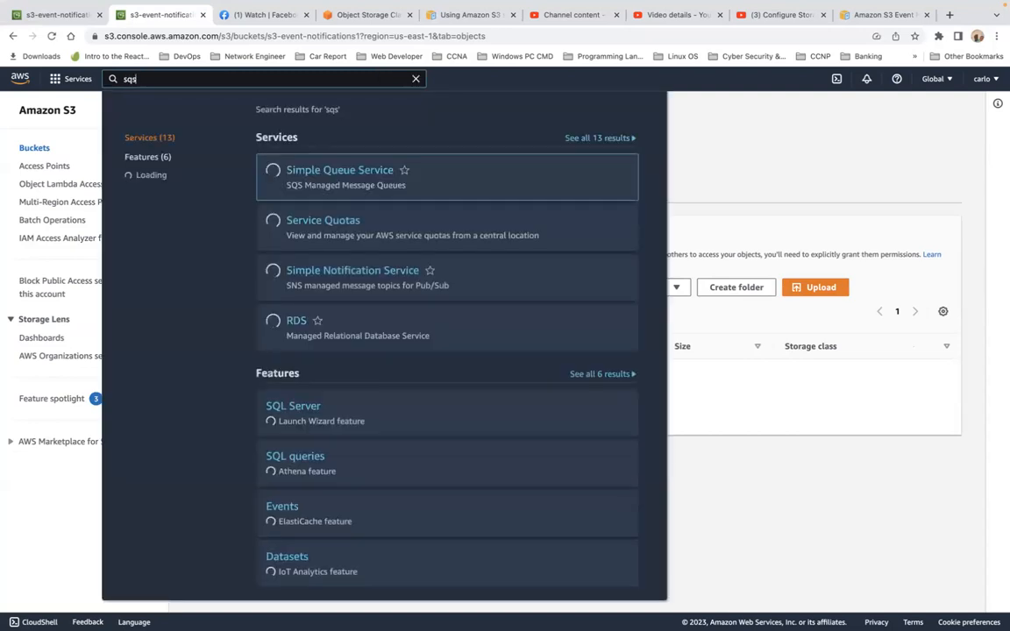
{"action": "left_click", "coordinate": [323, 171]}
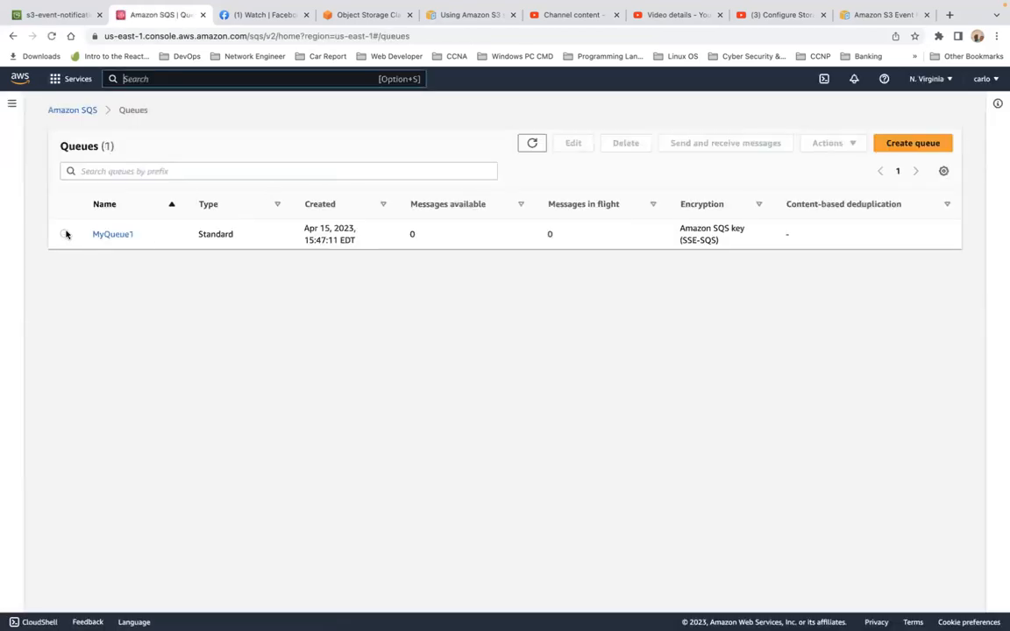
Permanently delete the SQS queue MyQueue1, confirming the deletion with the word confirm.
{"action": "left_click", "coordinate": [64, 233]}
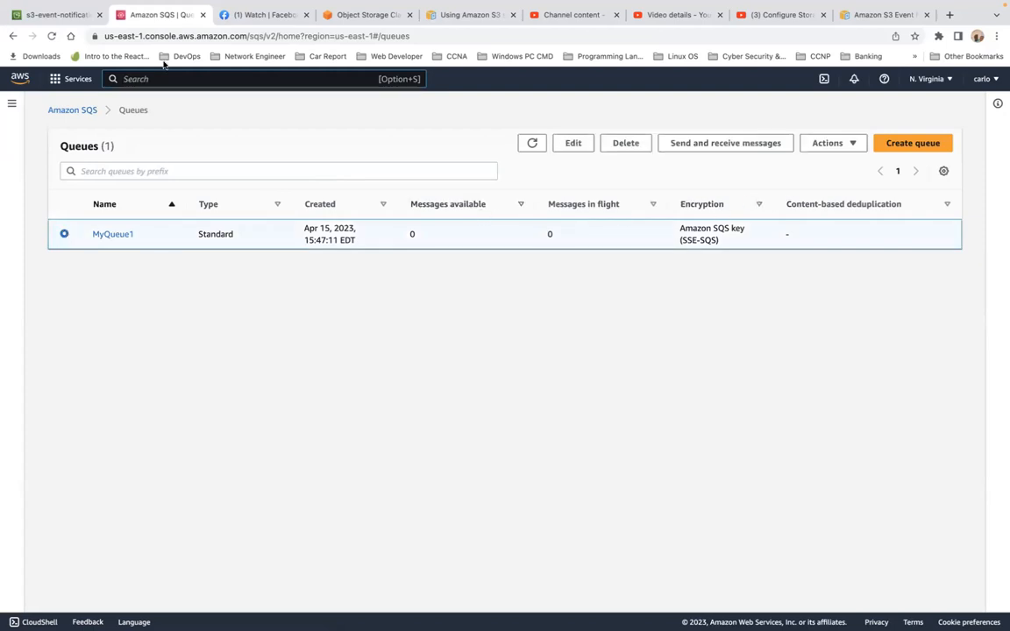
{"action": "left_click", "coordinate": [63, 16]}
{"action": "left_click", "coordinate": [226, 551]}
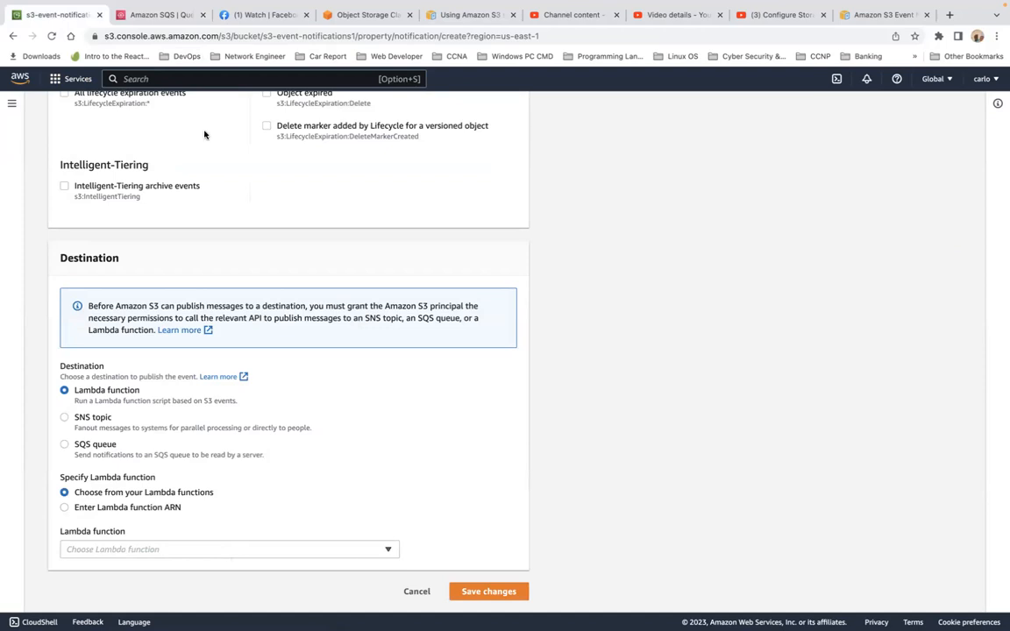
{"action": "left_click", "coordinate": [175, 16]}
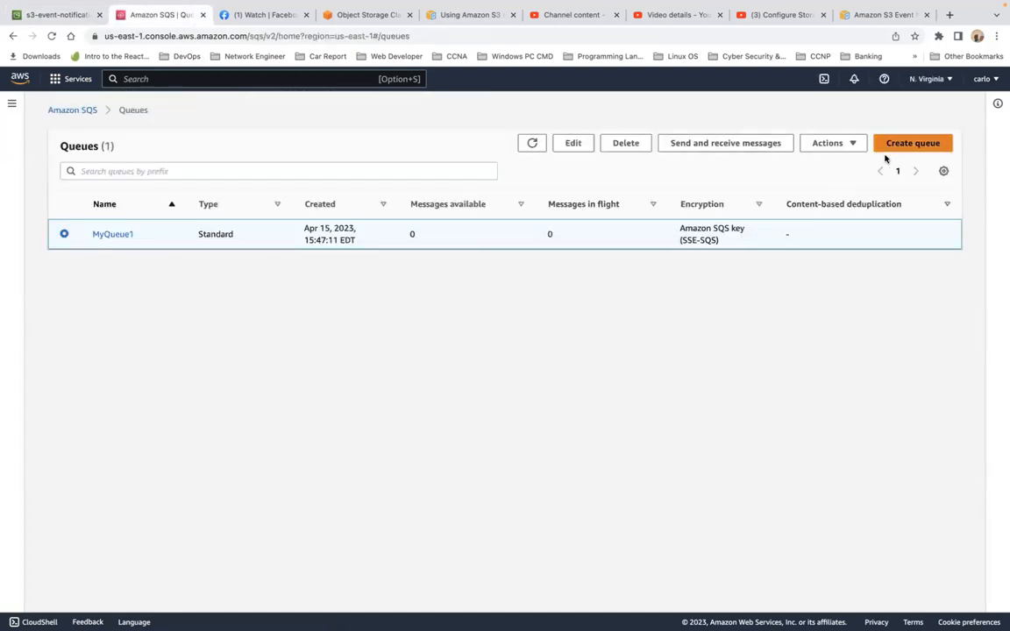
{"action": "left_click", "coordinate": [629, 143]}
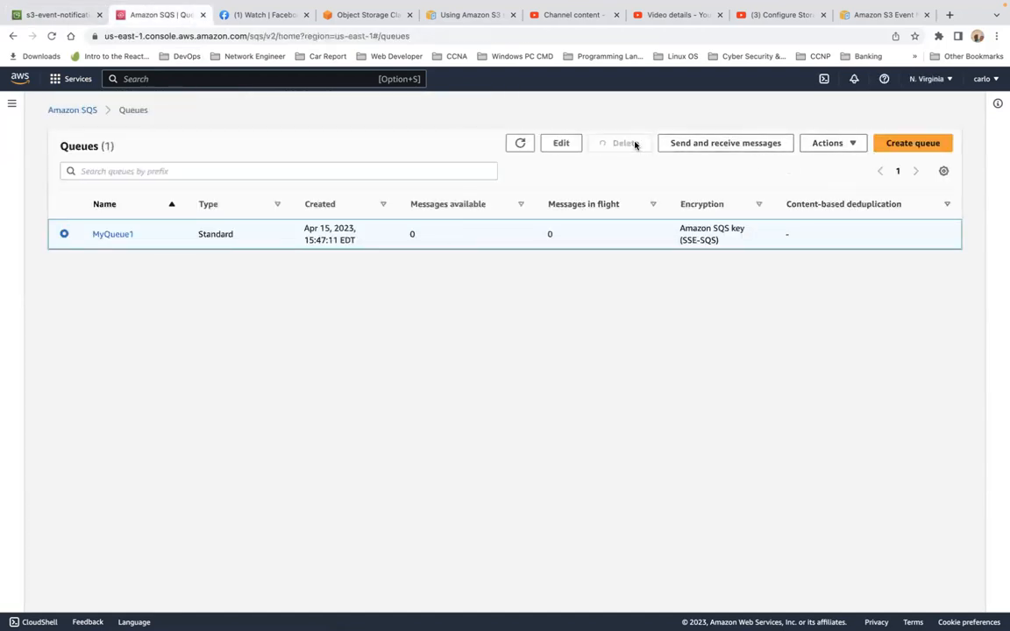
{"action": "left_click", "coordinate": [484, 389]}
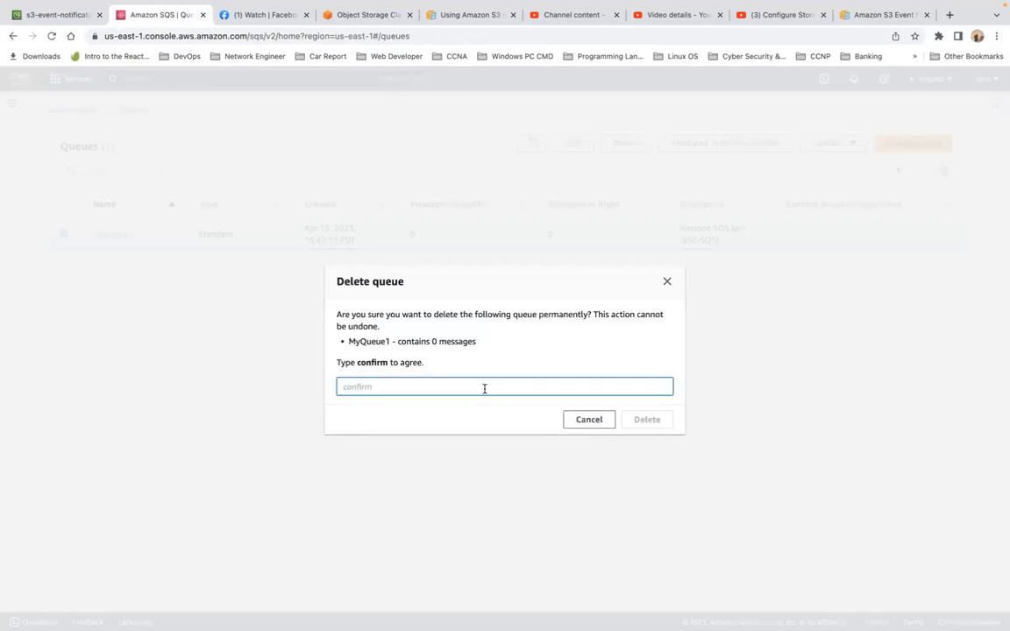
{"action": "type", "text": "confirm"}
{"action": "left_click", "coordinate": [649, 425]}
Create a Standard SQS queue named myqueue1 with the default configuration, encryption and basic access policy.
{"action": "left_click", "coordinate": [489, 304]}
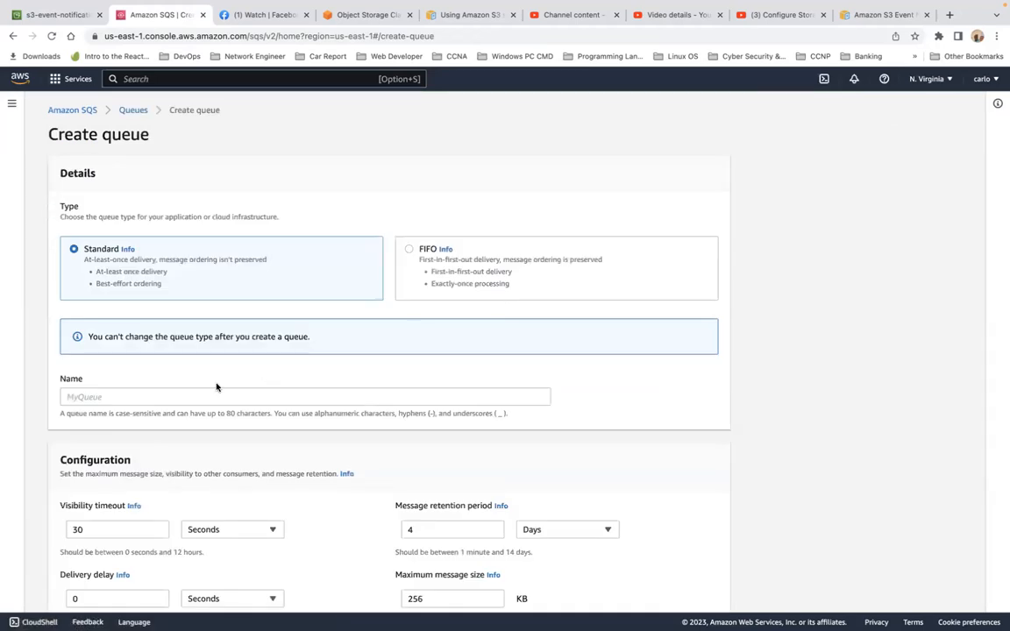
{"action": "scroll", "coordinate": [216, 386], "scroll_direction": "down", "scroll_amount": 3}
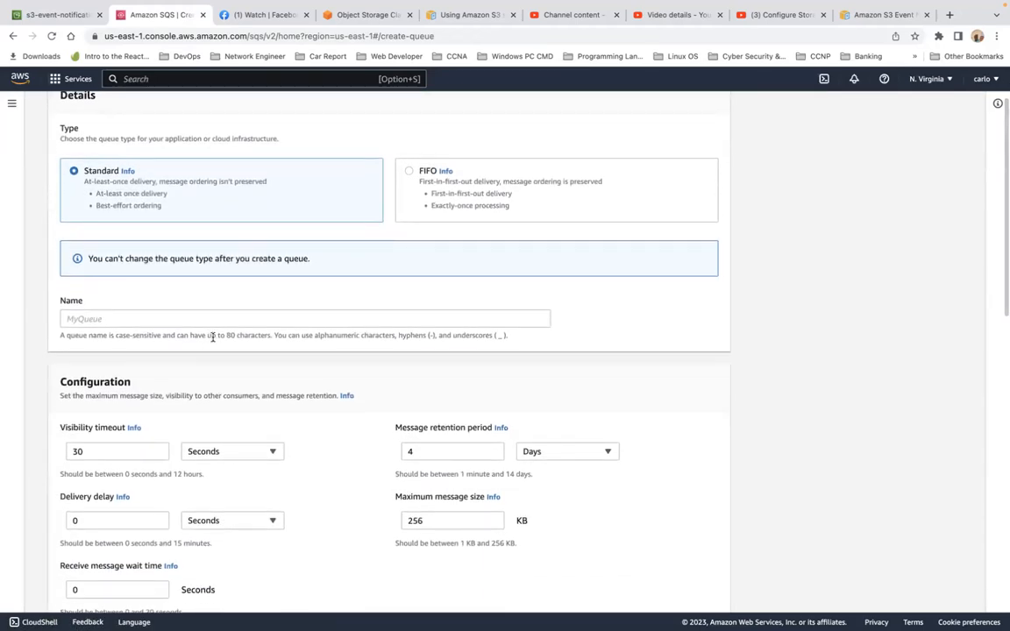
{"action": "left_click", "coordinate": [218, 318]}
{"action": "type", "text": "myqueue1"}
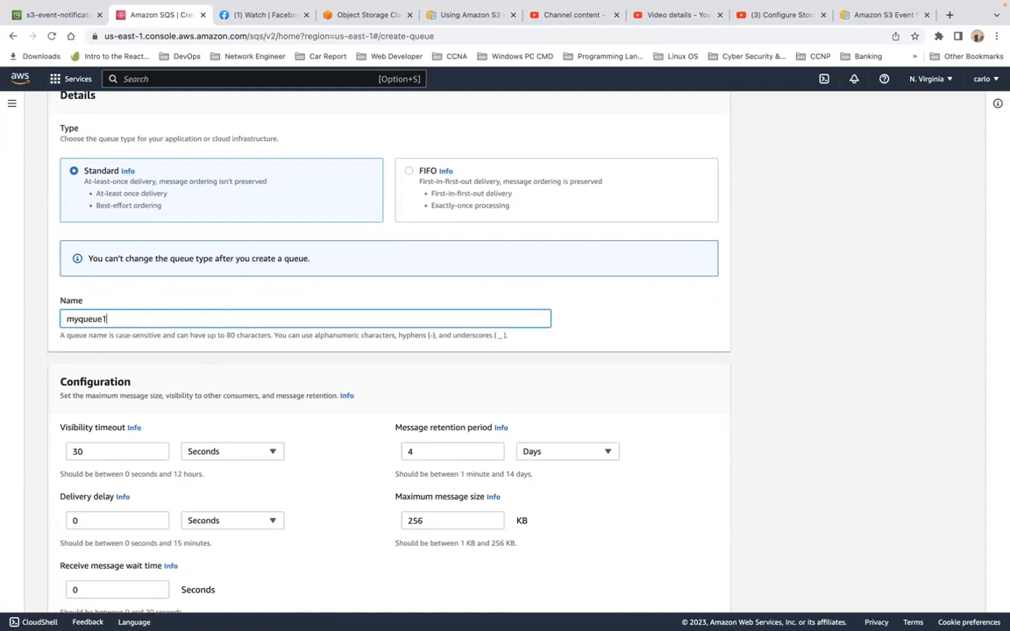
{"action": "scroll", "coordinate": [386, 351], "scroll_direction": "down", "scroll_amount": 10}
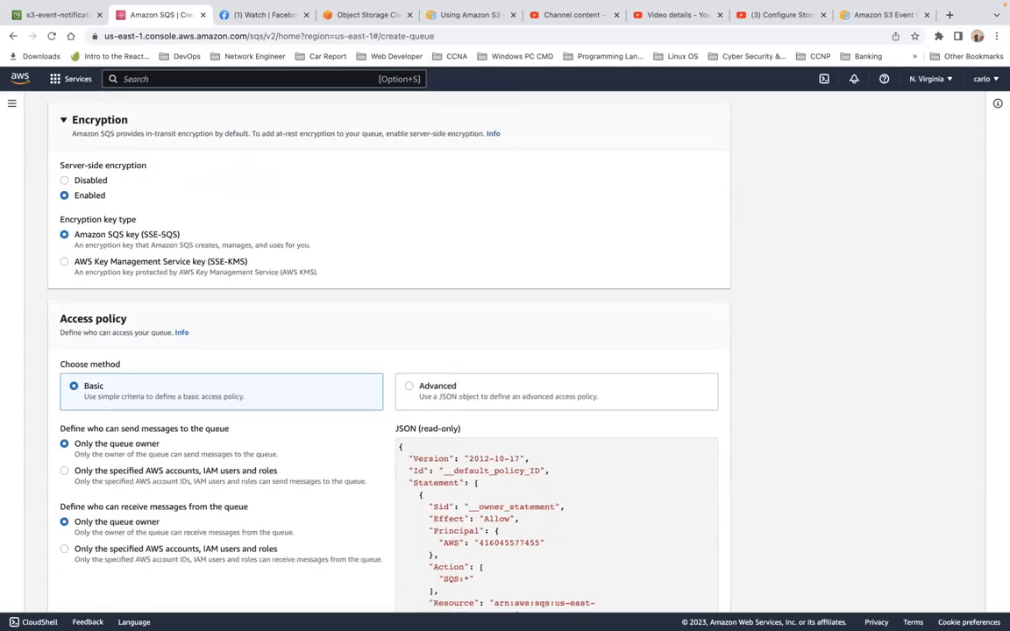
{"action": "scroll", "coordinate": [385, 350], "scroll_direction": "down", "scroll_amount": 5}
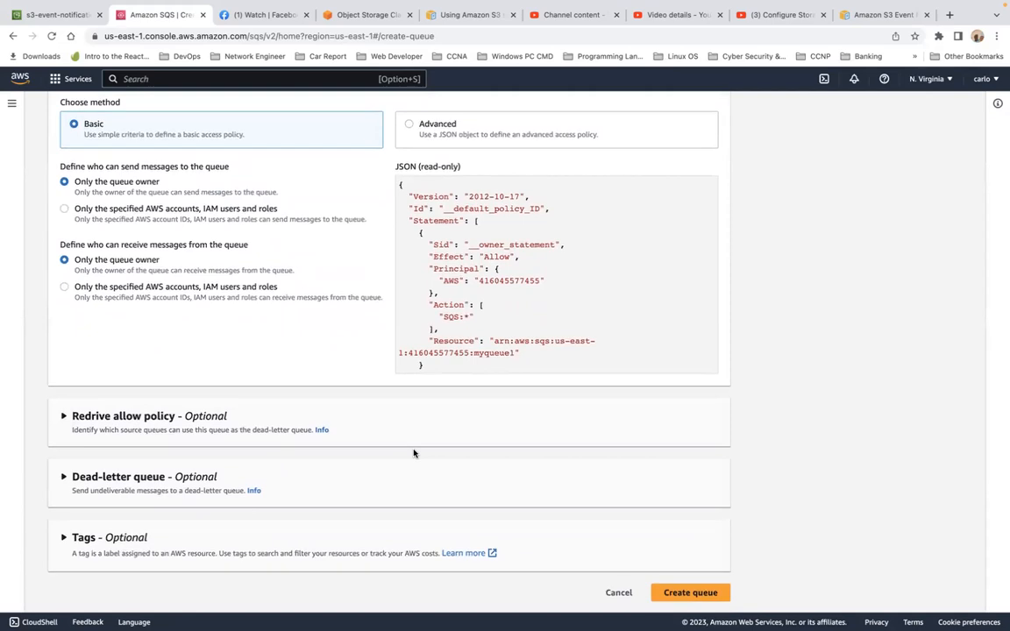
{"action": "left_click", "coordinate": [680, 590]}
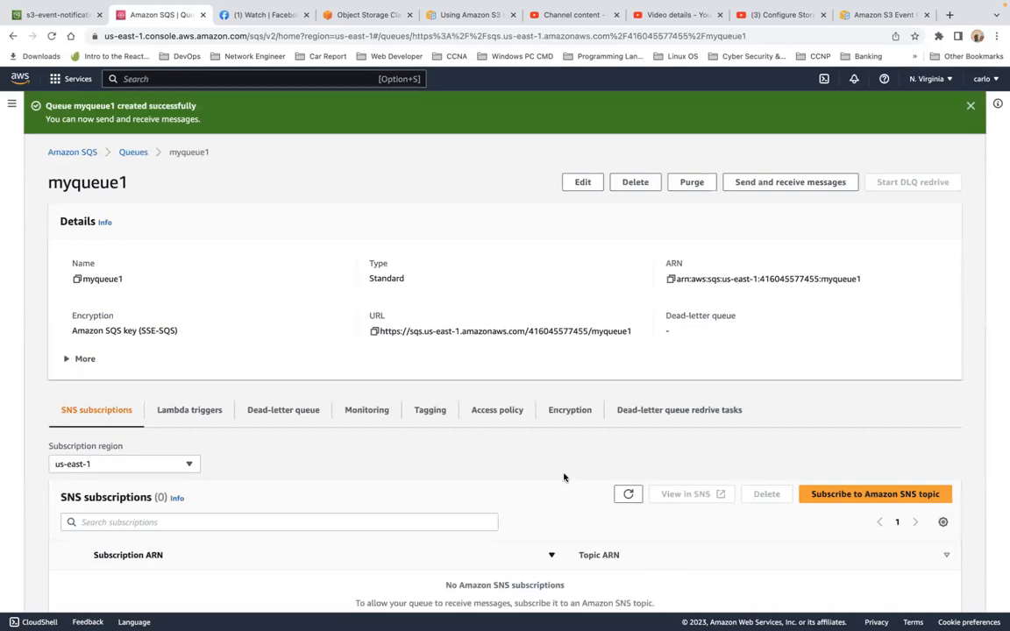
Open the access policy of myqueue1 for editing and launch the AWS Policy Generator from it.
{"action": "left_click", "coordinate": [509, 410]}
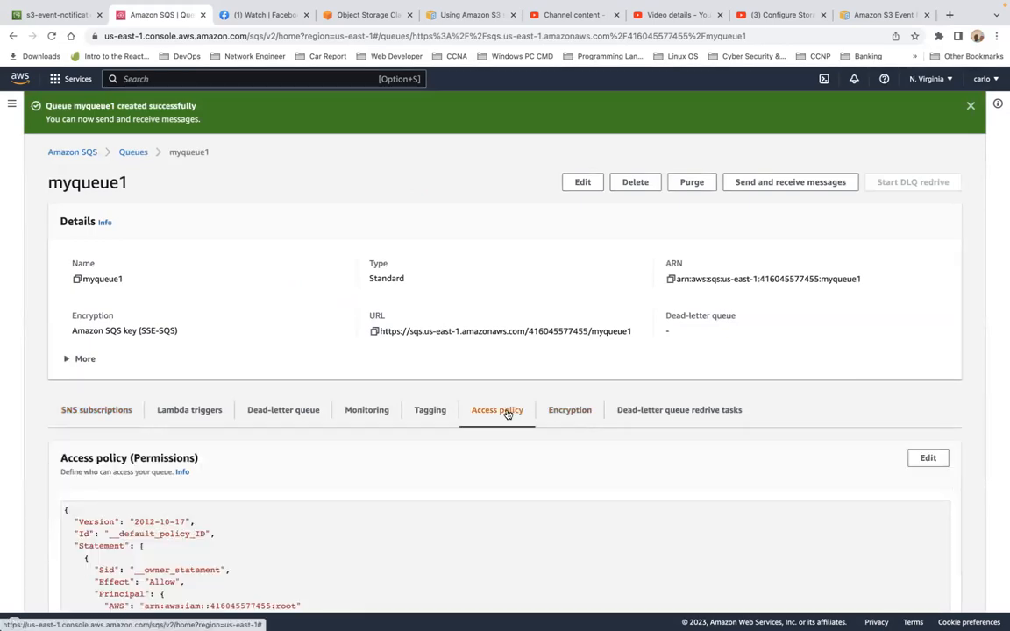
{"action": "scroll", "coordinate": [573, 483], "scroll_direction": "down", "scroll_amount": 1}
{"action": "scroll", "coordinate": [573, 483], "scroll_direction": "down", "scroll_amount": 5}
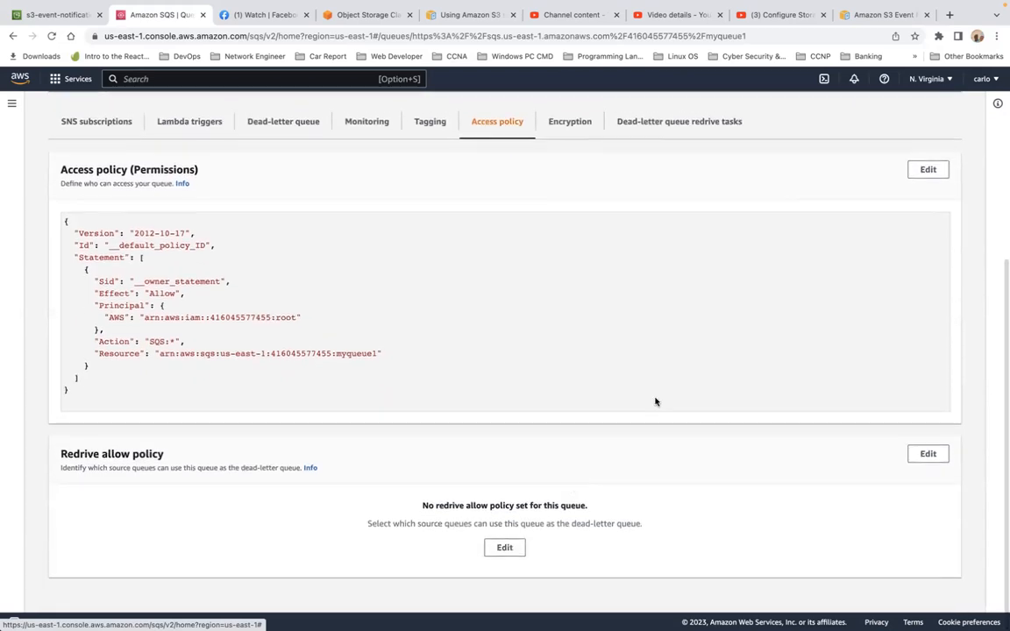
{"action": "left_click", "coordinate": [930, 172]}
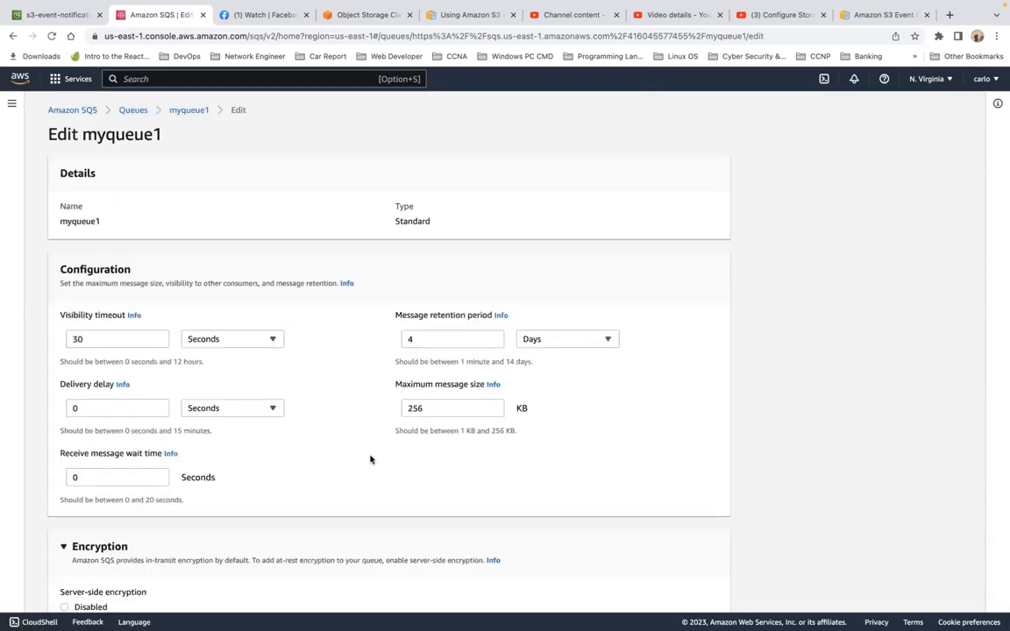
{"action": "scroll", "coordinate": [370, 457], "scroll_direction": "down", "scroll_amount": 8}
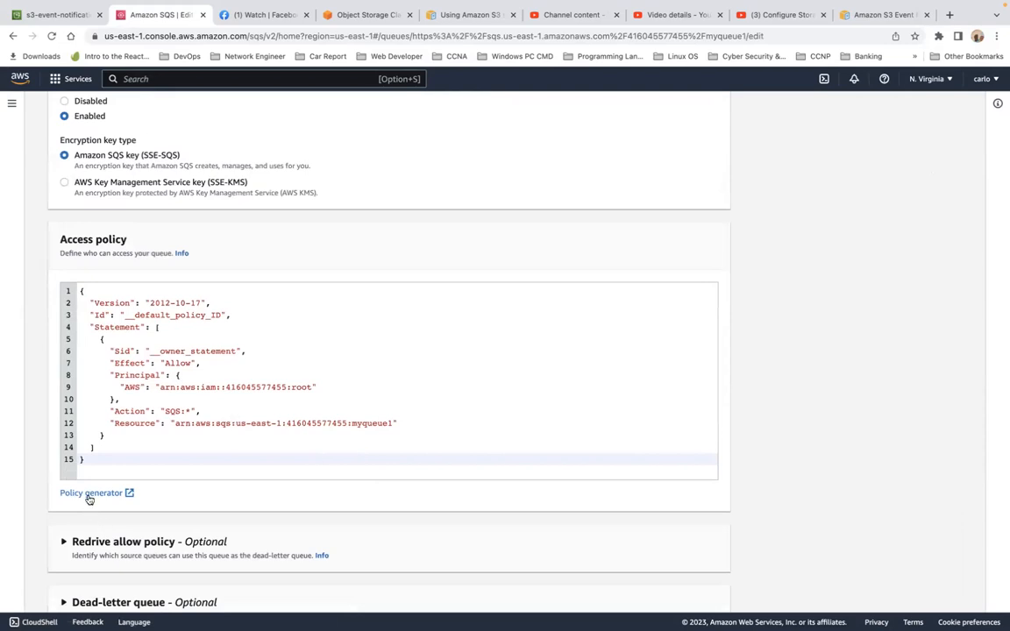
{"action": "left_click", "coordinate": [91, 493]}
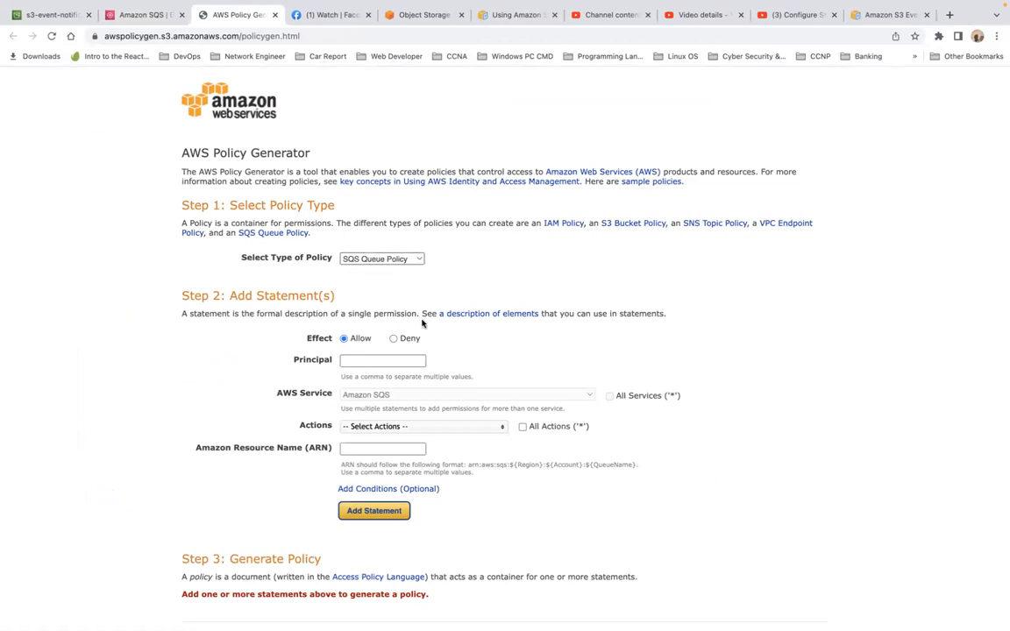
Set the Allow statement's principal to * and its action to SendMessage in the SQS Queue Policy generator.
{"action": "left_click", "coordinate": [376, 358]}
{"action": "type", "text": "*"}
{"action": "key", "text": "Return"}
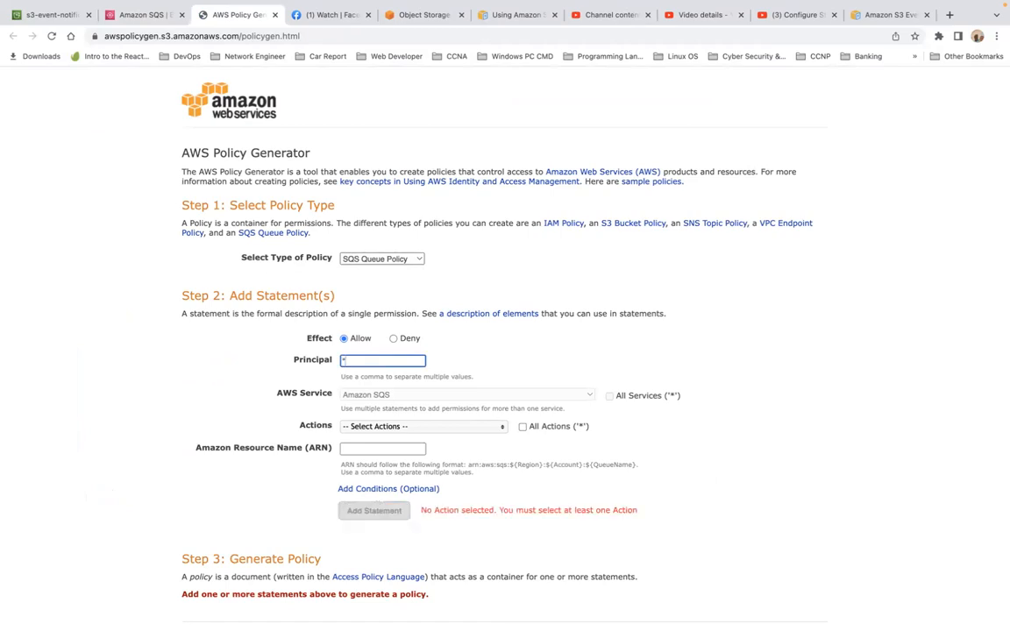
{"action": "left_click", "coordinate": [428, 426]}
{"action": "scroll", "coordinate": [389, 508], "scroll_direction": "down", "scroll_amount": 3}
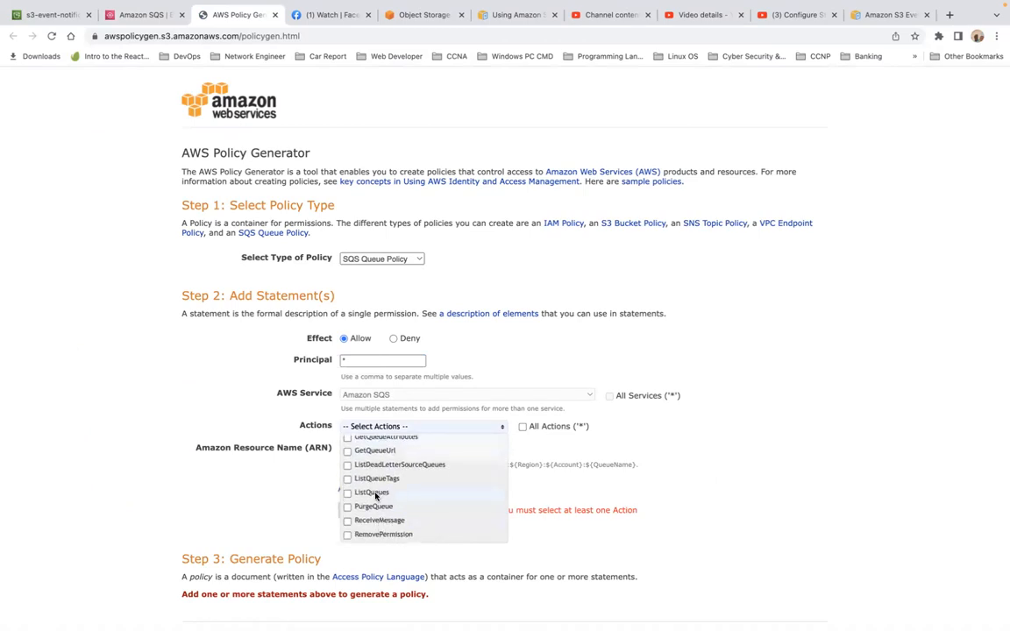
{"action": "scroll", "coordinate": [386, 503], "scroll_direction": "down", "scroll_amount": 2}
{"action": "left_click", "coordinate": [371, 496]}
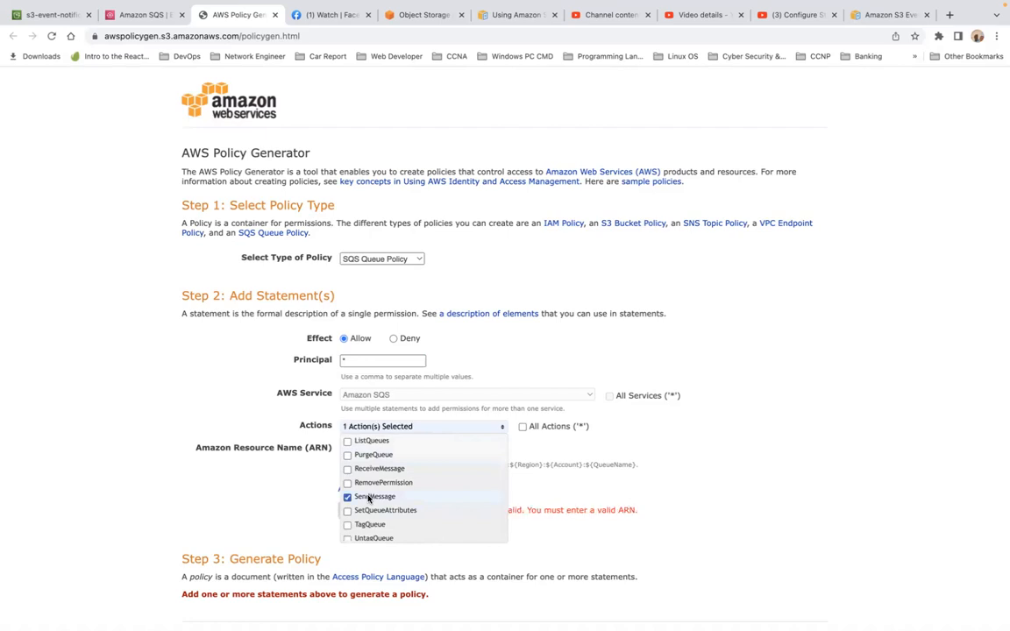
{"action": "left_click", "coordinate": [267, 509]}
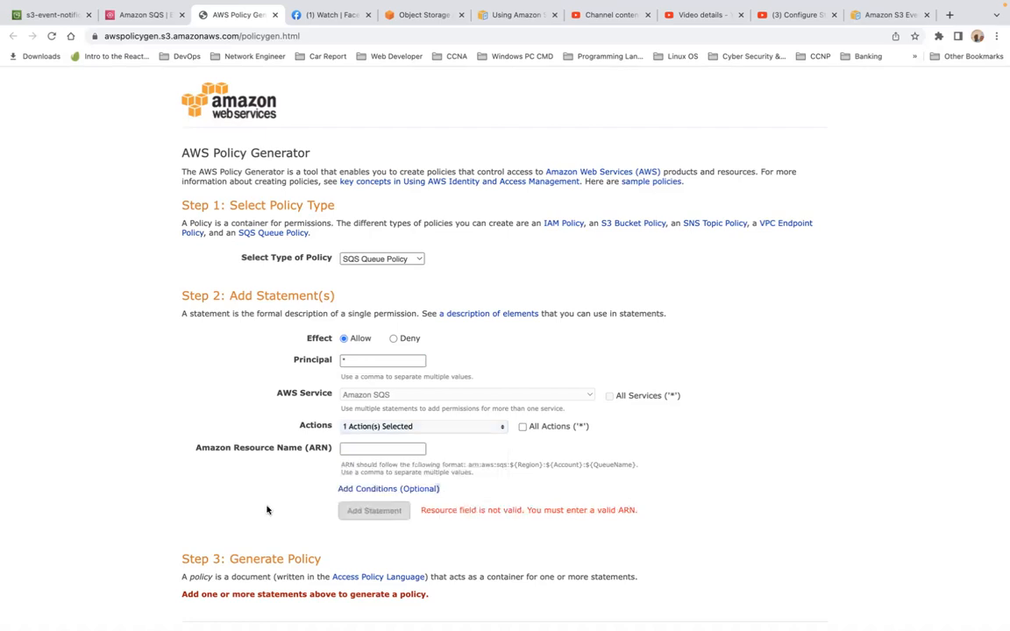
Copy the resource ARN of myqueue1 from its access policy into the policy generator's Amazon Resource Name field.
{"action": "left_click", "coordinate": [147, 14]}
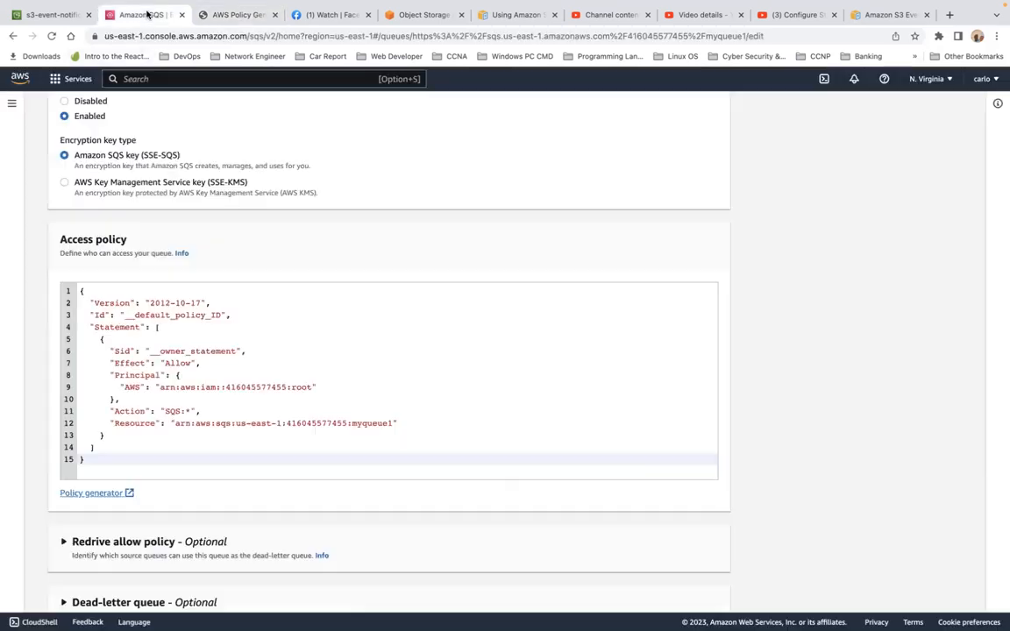
{"action": "left_click_drag", "start_coordinate": [176, 425], "coordinate": [395, 424]}
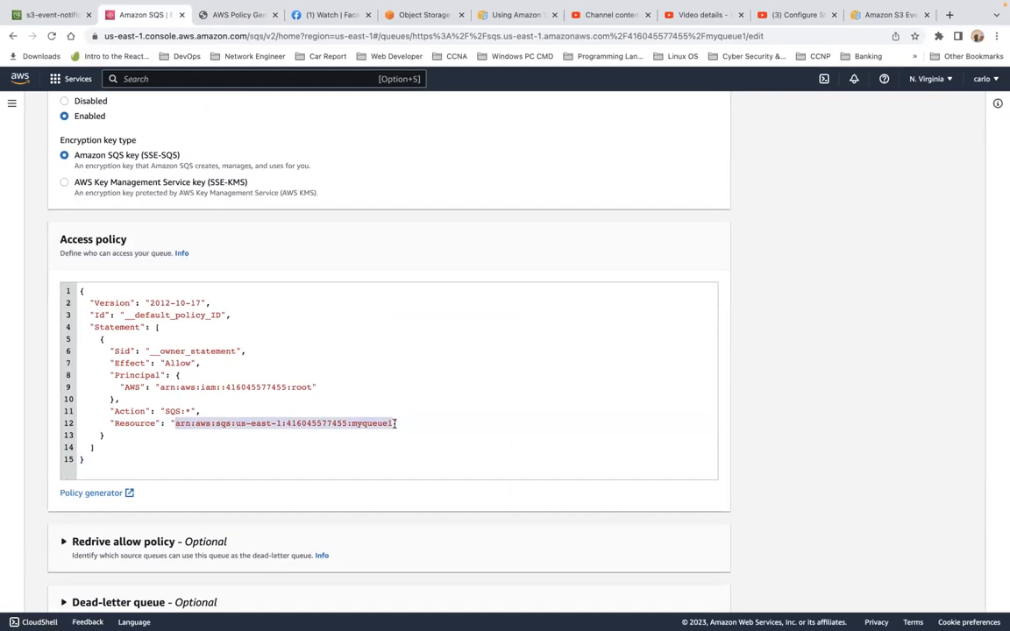
{"action": "left_click", "coordinate": [241, 14]}
{"action": "left_click", "coordinate": [366, 447]}
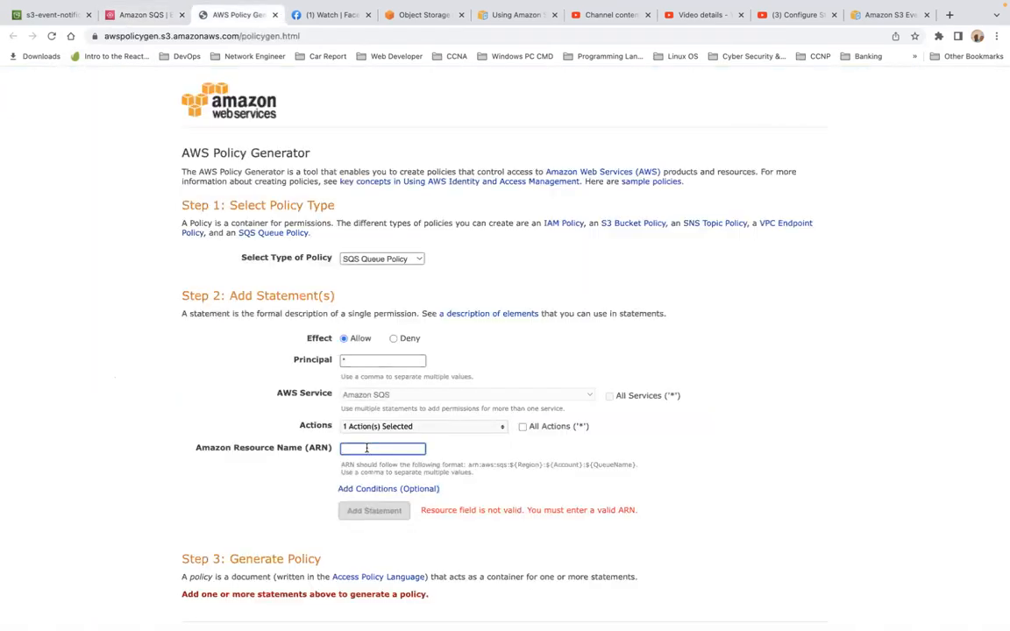
{"action": "key", "text": "super+v"}
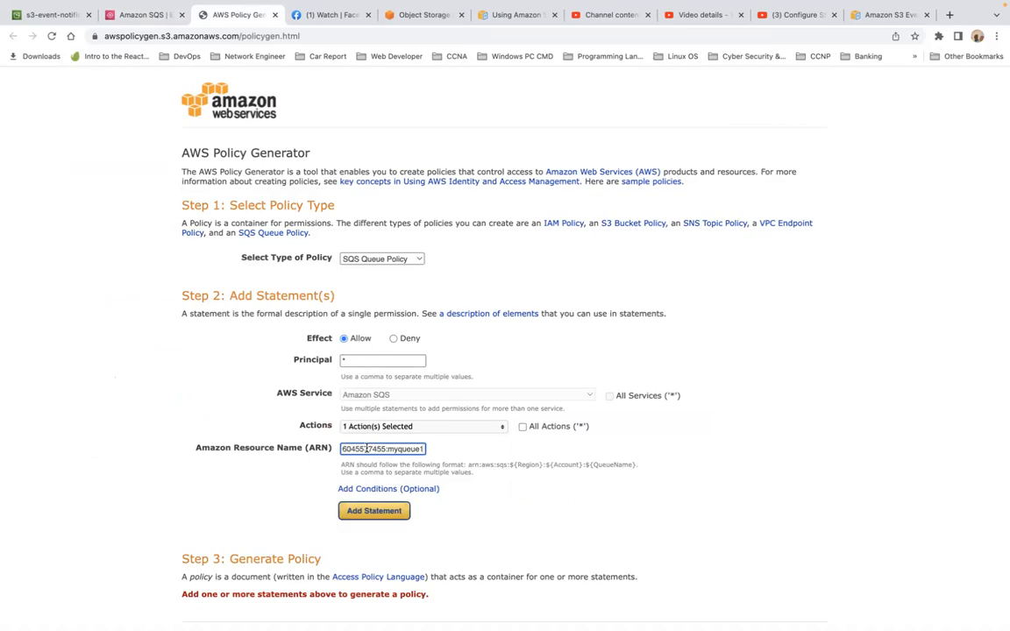
Add the SendMessage statement, generate the policy JSON document, and close it.
{"action": "left_click", "coordinate": [374, 510]}
{"action": "scroll", "coordinate": [377, 515], "scroll_direction": "down", "scroll_amount": 3}
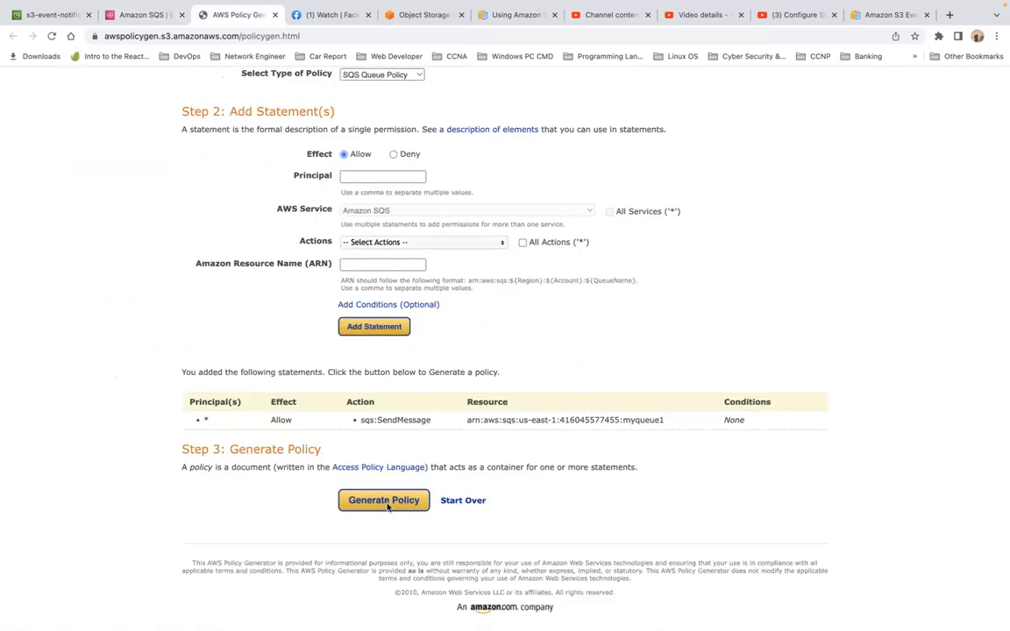
{"action": "left_click", "coordinate": [387, 506]}
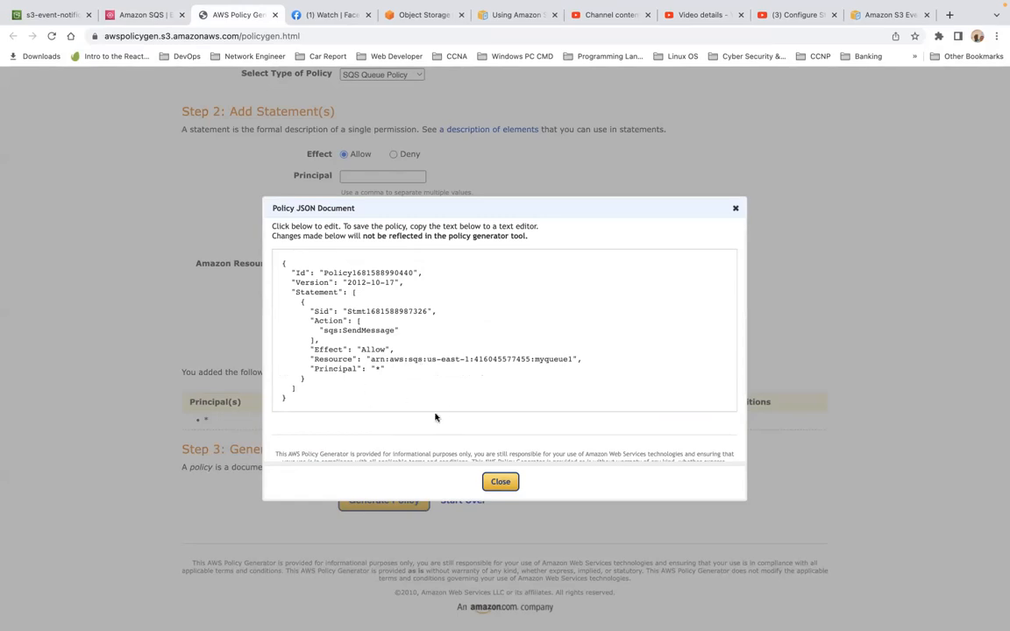
{"action": "left_click", "coordinate": [498, 482]}
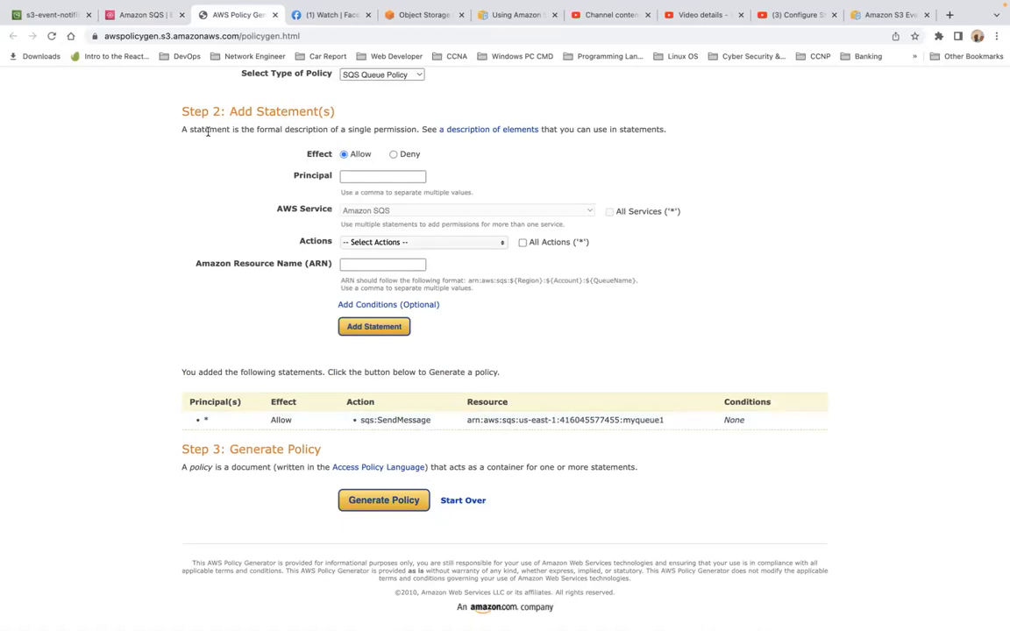
Try to save the DemoNotification event notification with the SQS queue myqueue1 as its destination.
{"action": "left_click", "coordinate": [134, 15]}
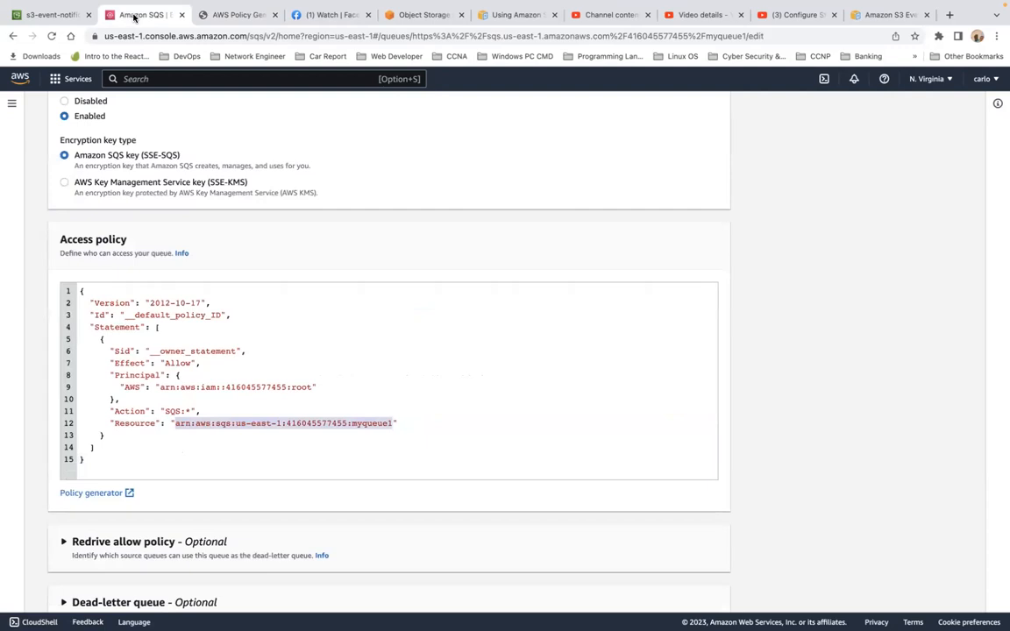
{"action": "left_click", "coordinate": [54, 17]}
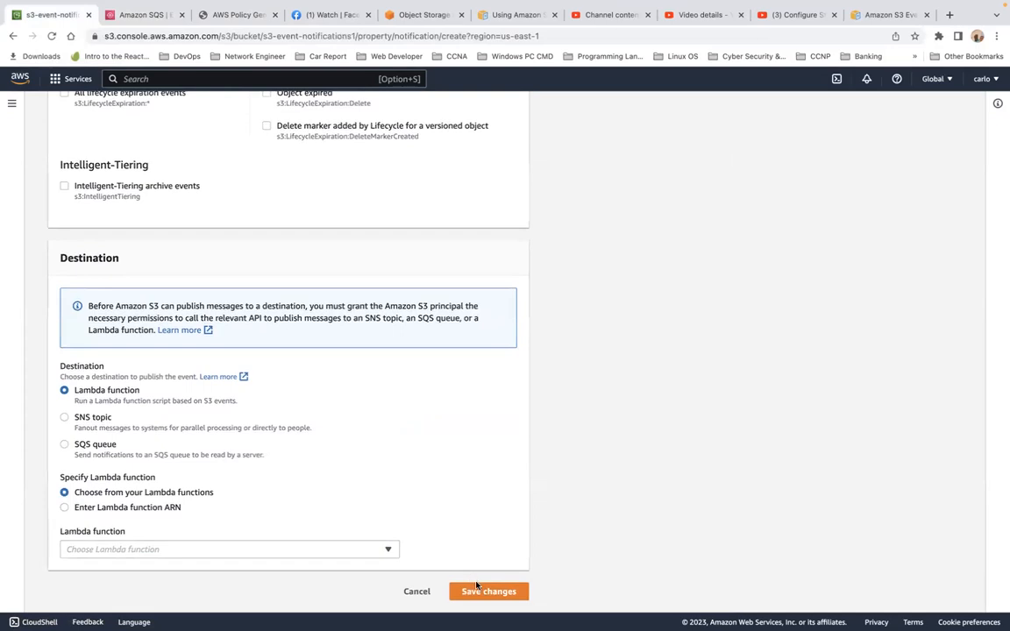
{"action": "left_click", "coordinate": [65, 444]}
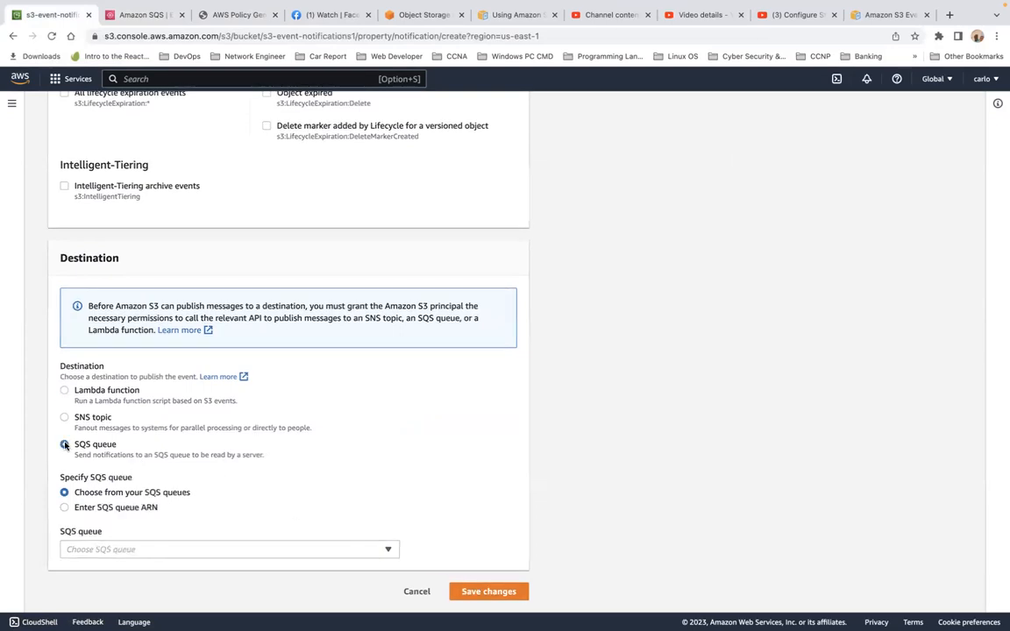
{"action": "left_click", "coordinate": [216, 549]}
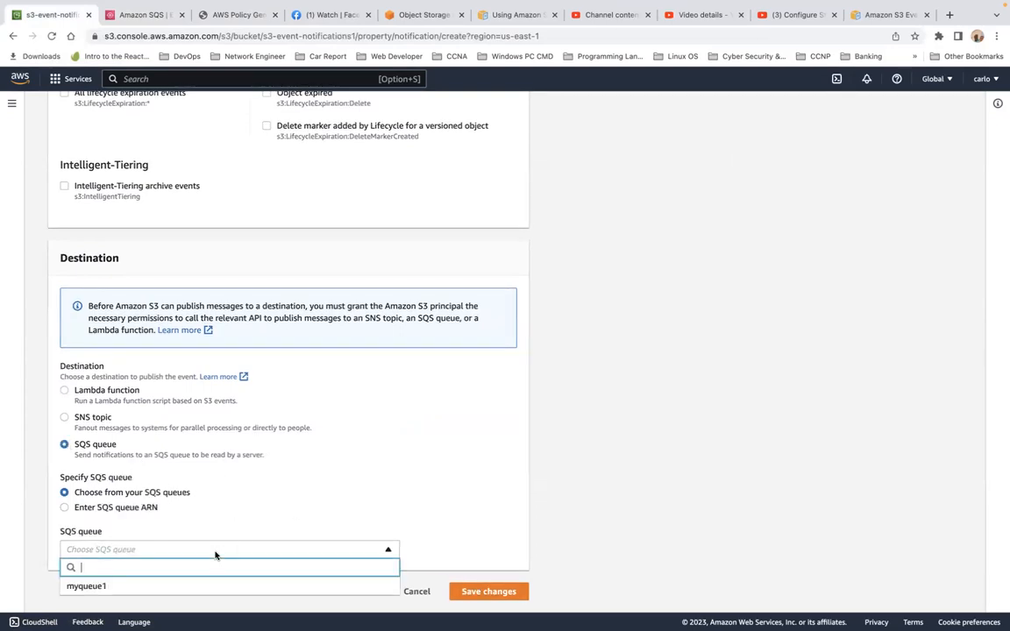
{"action": "left_click", "coordinate": [207, 585]}
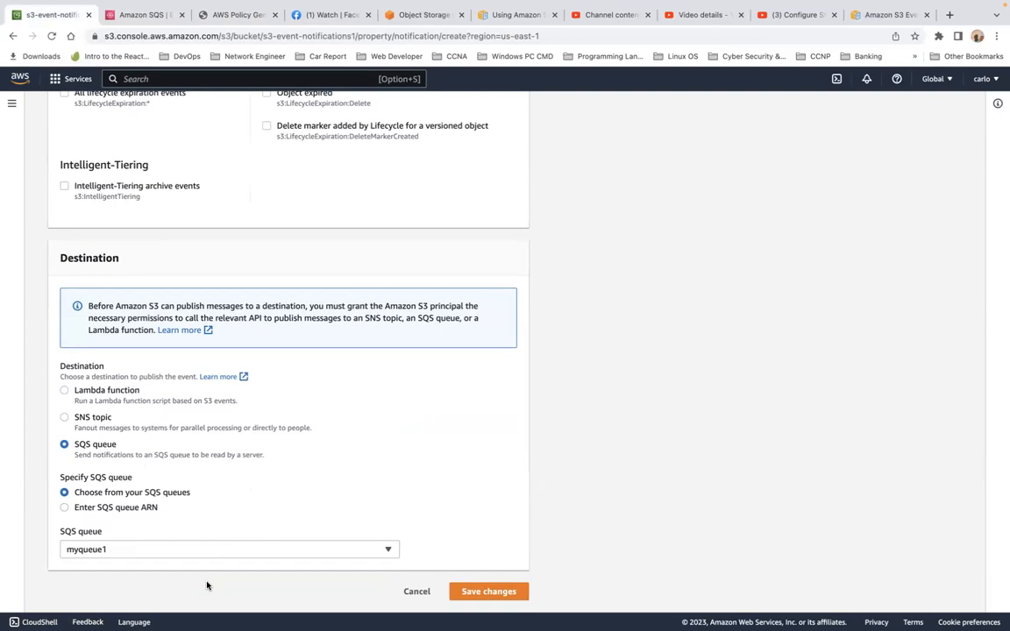
{"action": "left_click", "coordinate": [478, 593]}
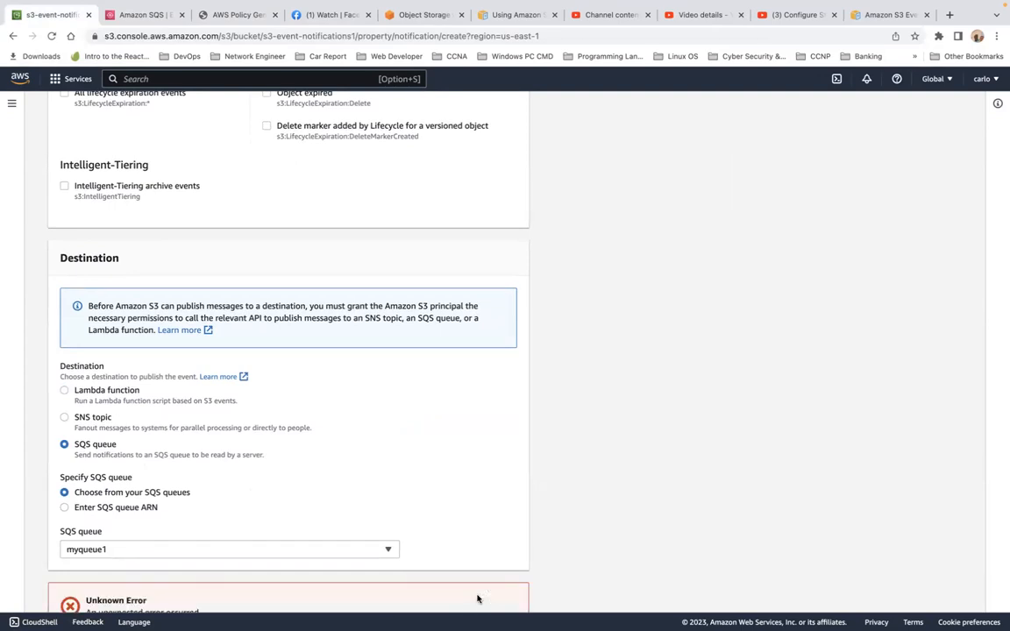
{"action": "scroll", "coordinate": [412, 502], "scroll_direction": "down", "scroll_amount": 2}
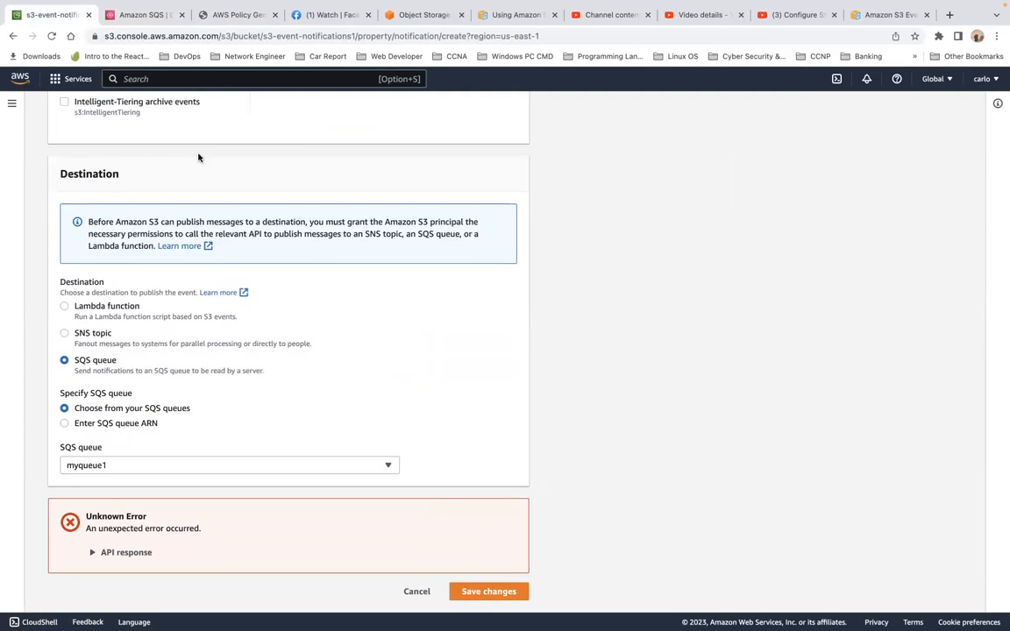
{"action": "scroll", "coordinate": [198, 158], "scroll_direction": "up", "scroll_amount": 20}
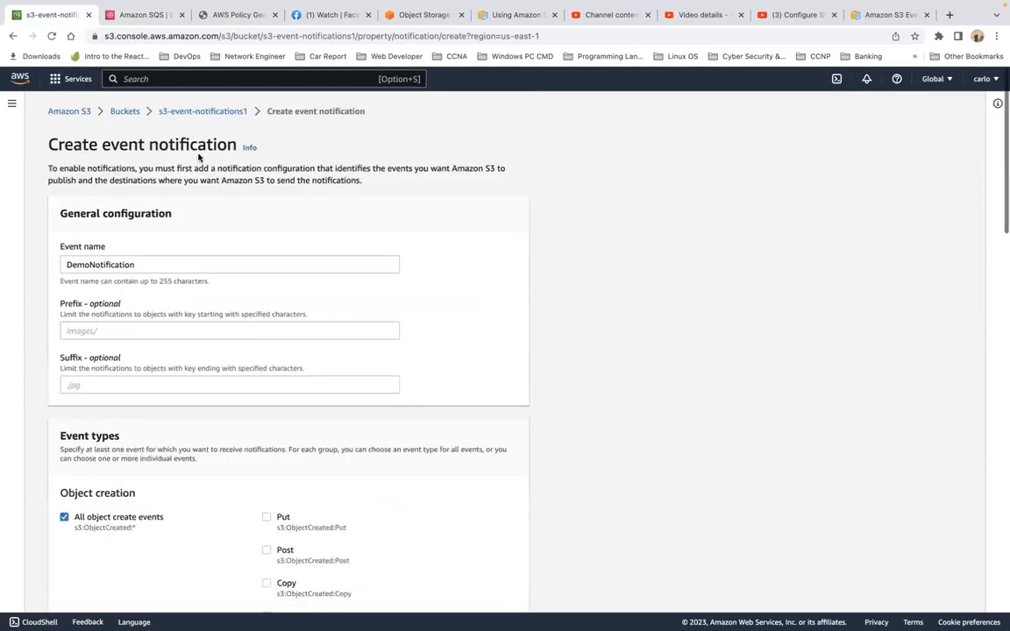
{"action": "scroll", "coordinate": [198, 158], "scroll_direction": "down", "scroll_amount": 7}
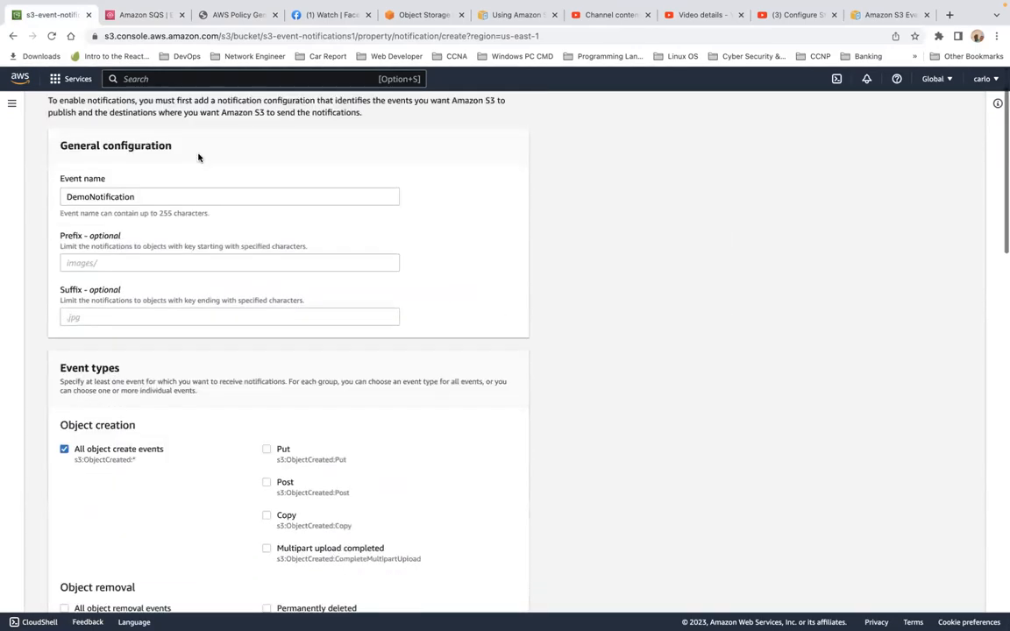
Reload the event notification form, then name the event demo1 and enable all object create events.
{"action": "left_click", "coordinate": [51, 37]}
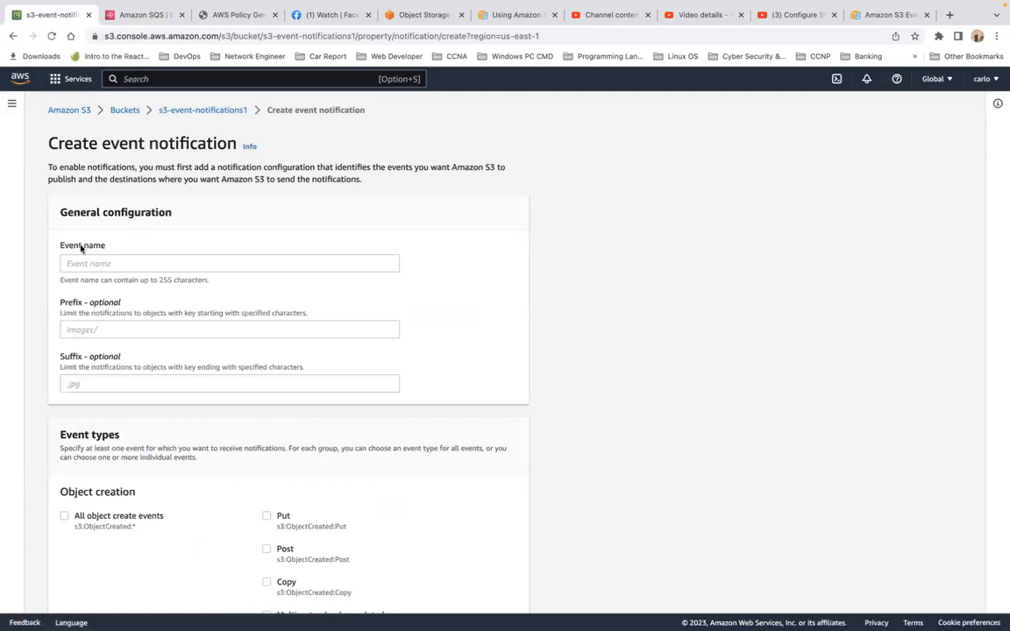
{"action": "left_click", "coordinate": [121, 264]}
{"action": "type", "text": "demo1"}
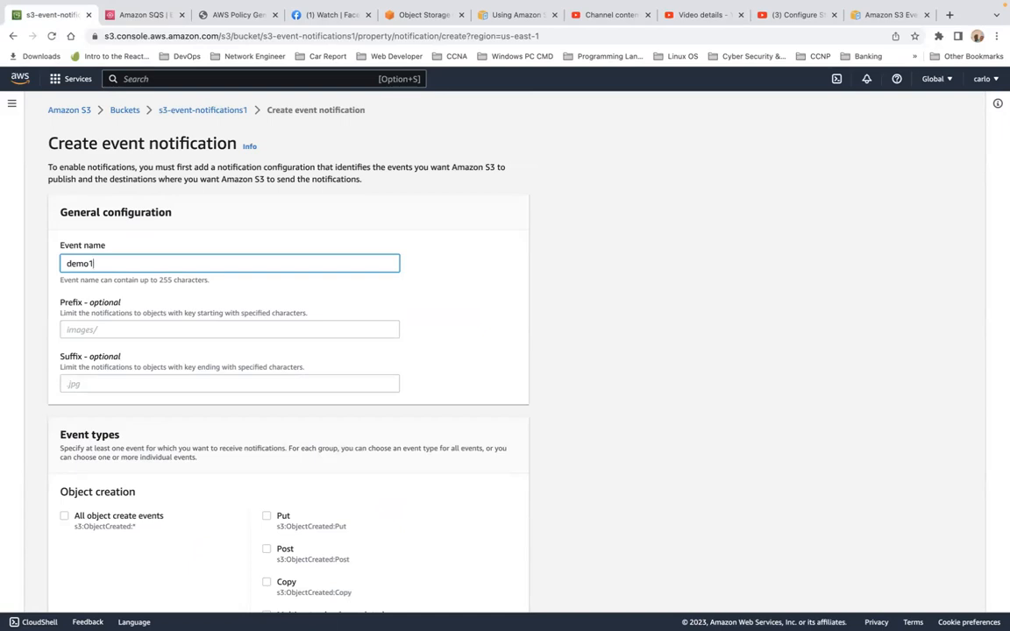
{"action": "scroll", "coordinate": [48, 354], "scroll_direction": "down", "scroll_amount": 5}
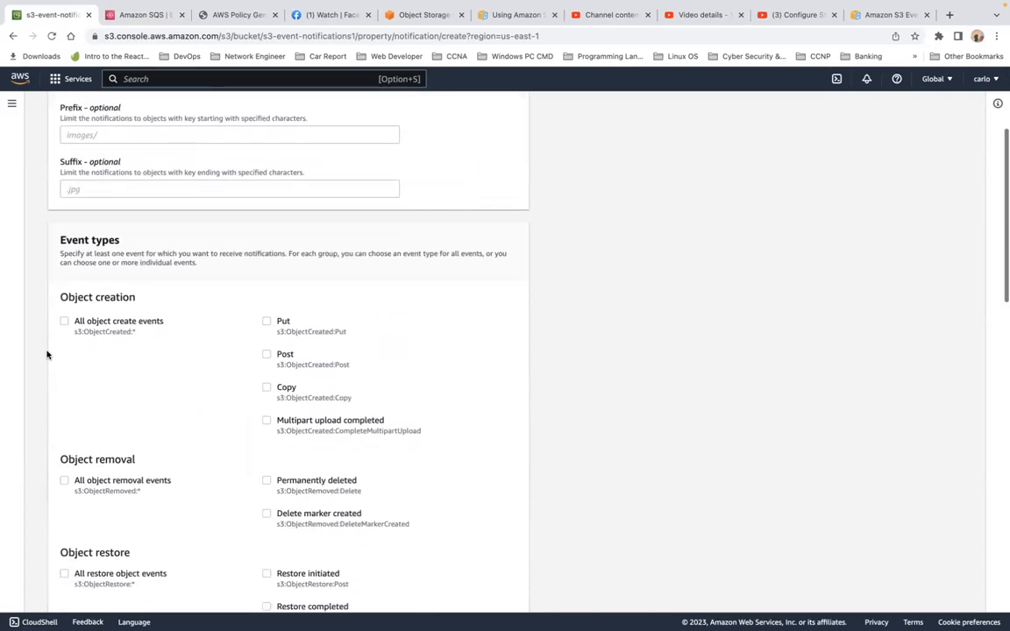
{"action": "left_click", "coordinate": [64, 322]}
Set the demo1 notification's destination to the SQS queue myqueue1 and try to save it.
{"action": "scroll", "coordinate": [139, 349], "scroll_direction": "down", "scroll_amount": 8}
{"action": "scroll", "coordinate": [140, 350], "scroll_direction": "down", "scroll_amount": 15}
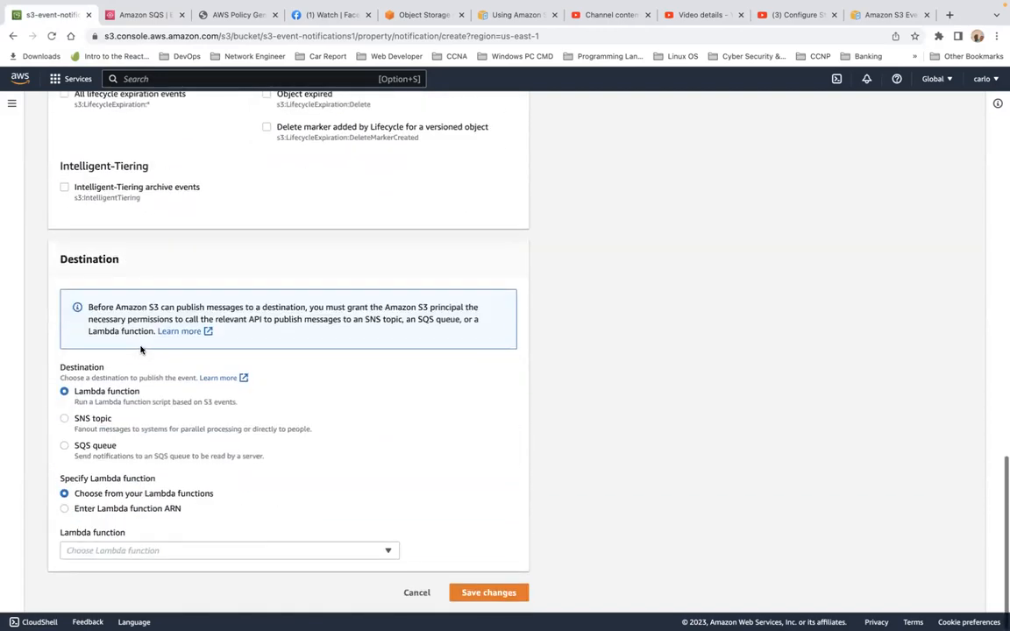
{"action": "left_click", "coordinate": [64, 445]}
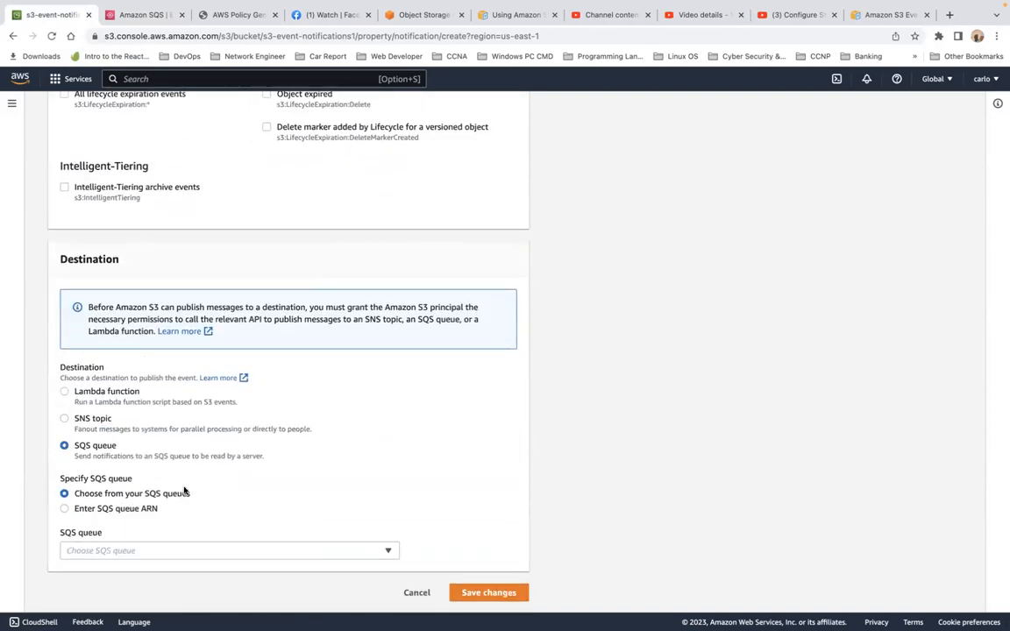
{"action": "left_click", "coordinate": [269, 552]}
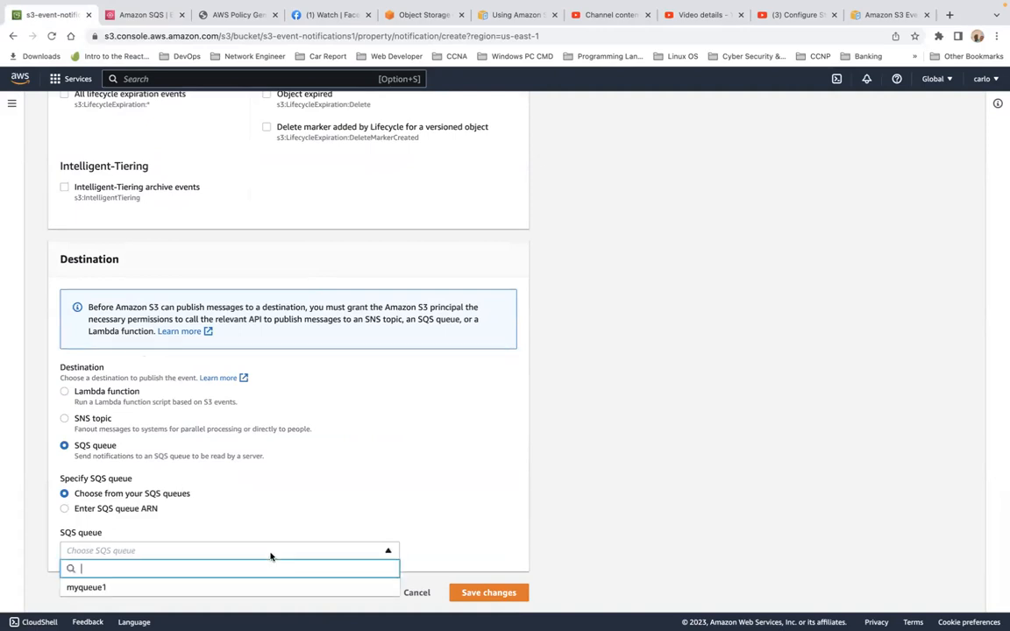
{"action": "left_click", "coordinate": [260, 586]}
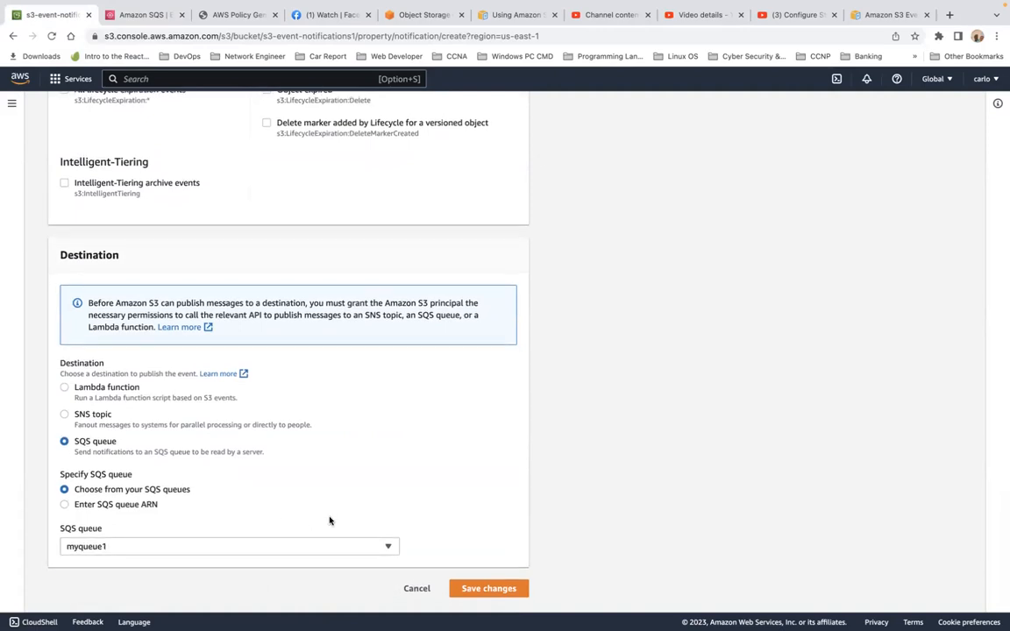
{"action": "left_click", "coordinate": [486, 588]}
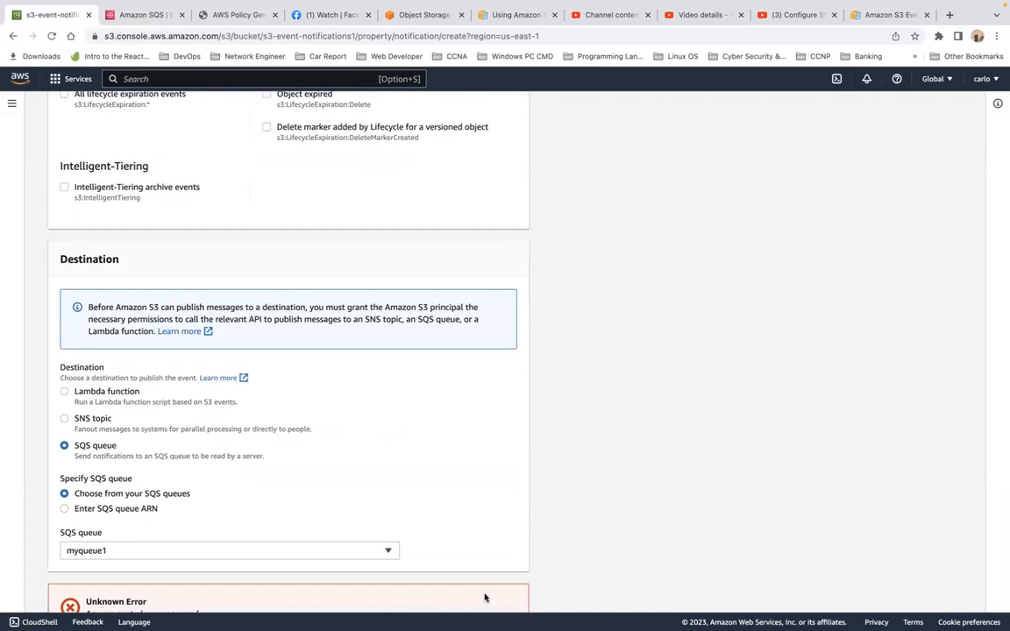
Expand the API response of the save attempt and check the demo1 form's settings.
{"action": "scroll", "coordinate": [473, 465], "scroll_direction": "down", "scroll_amount": 2}
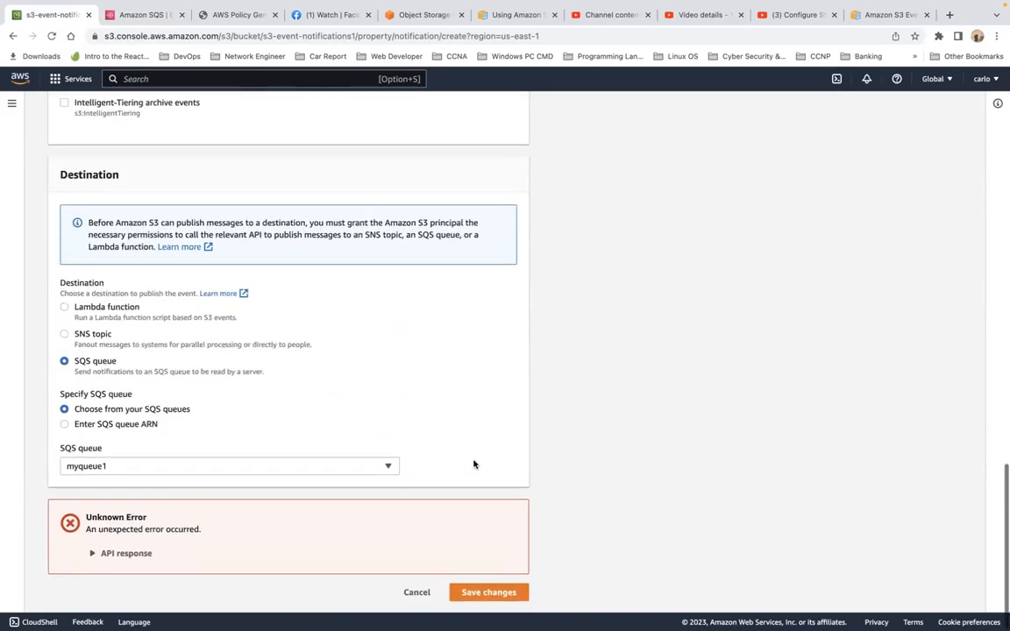
{"action": "left_click", "coordinate": [91, 555]}
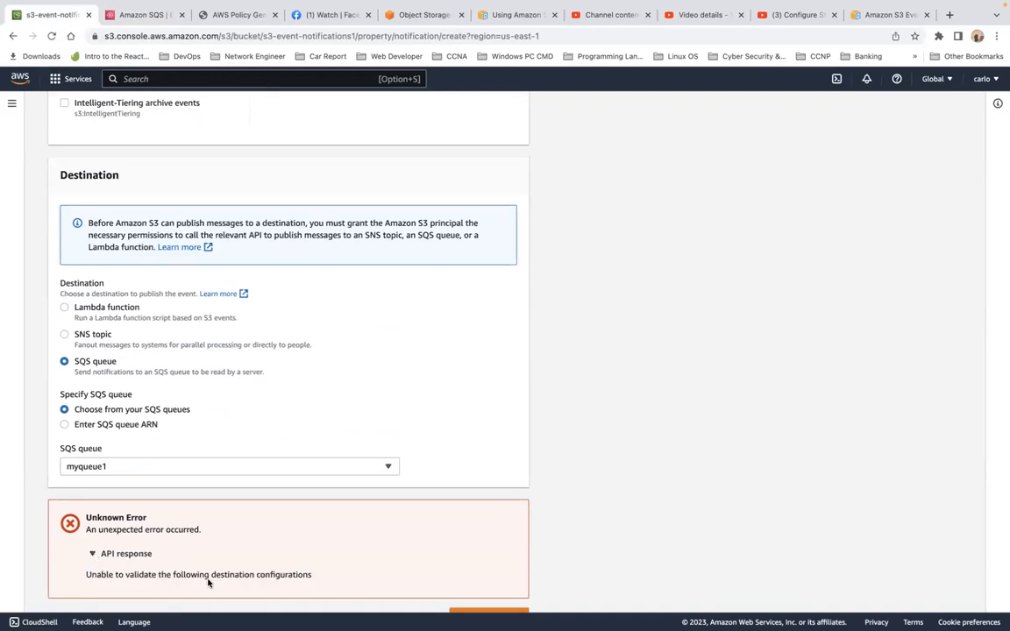
{"action": "scroll", "coordinate": [378, 538], "scroll_direction": "down", "scroll_amount": 1}
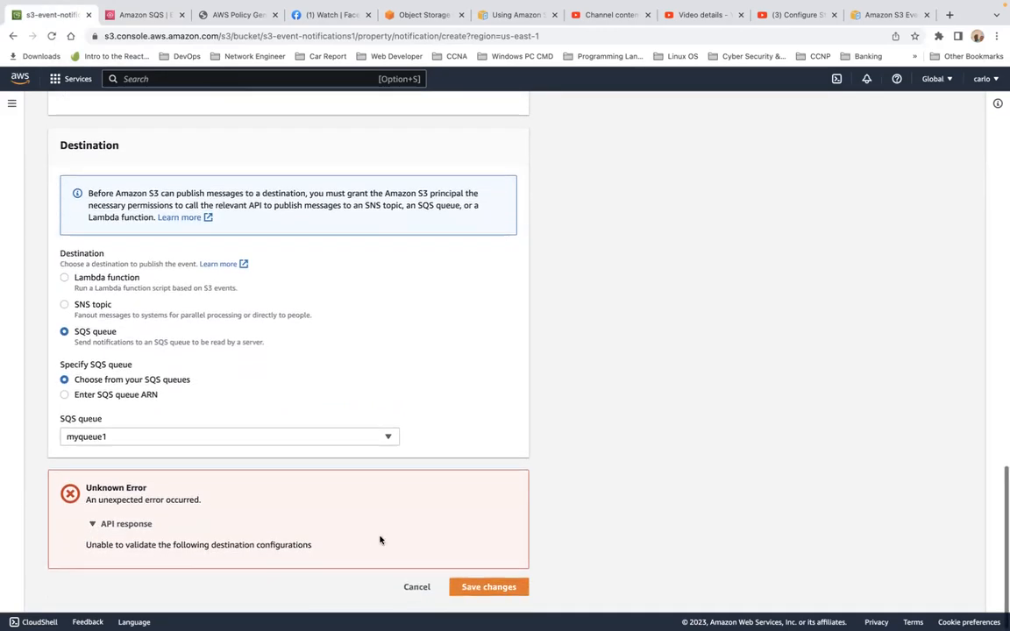
{"action": "scroll", "coordinate": [380, 539], "scroll_direction": "up", "scroll_amount": 20}
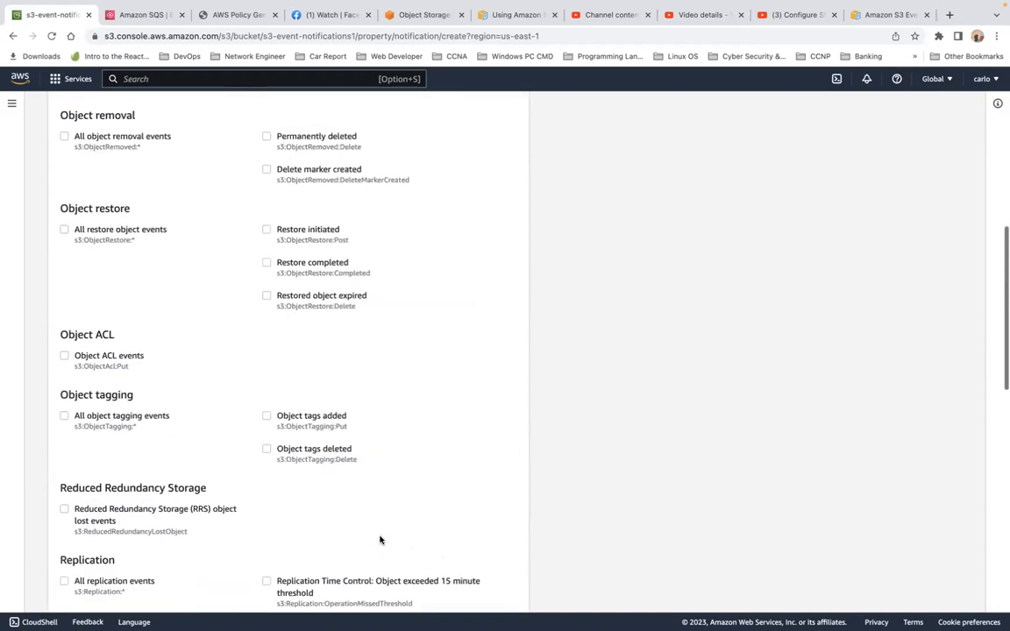
{"action": "scroll", "coordinate": [379, 539], "scroll_direction": "down", "scroll_amount": 1}
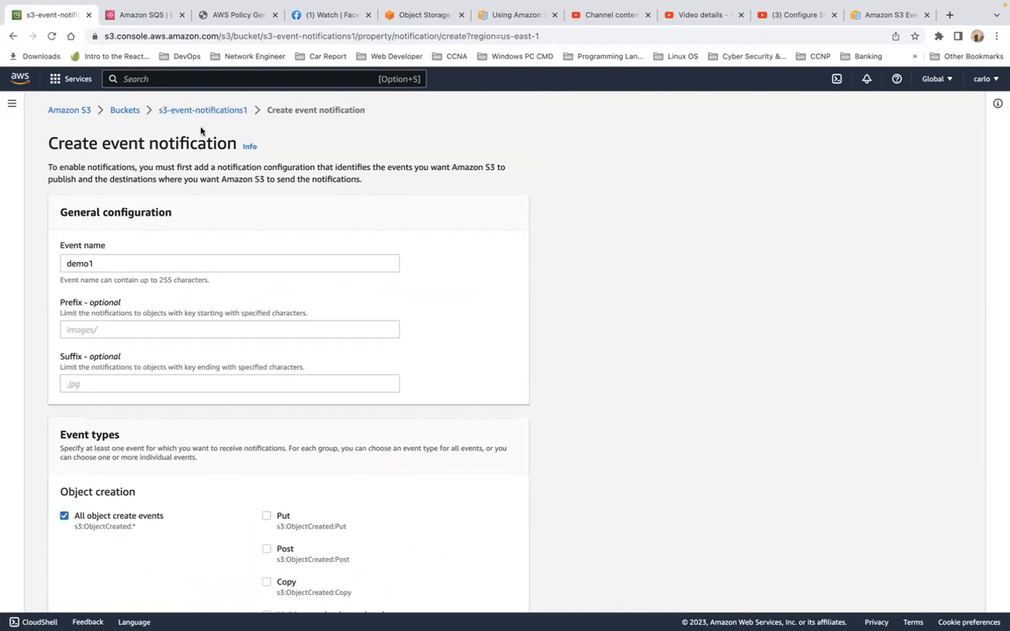
Review the configuration, encryption and access policy of myqueue1 in the SQS queue editor.
{"action": "left_click", "coordinate": [145, 16]}
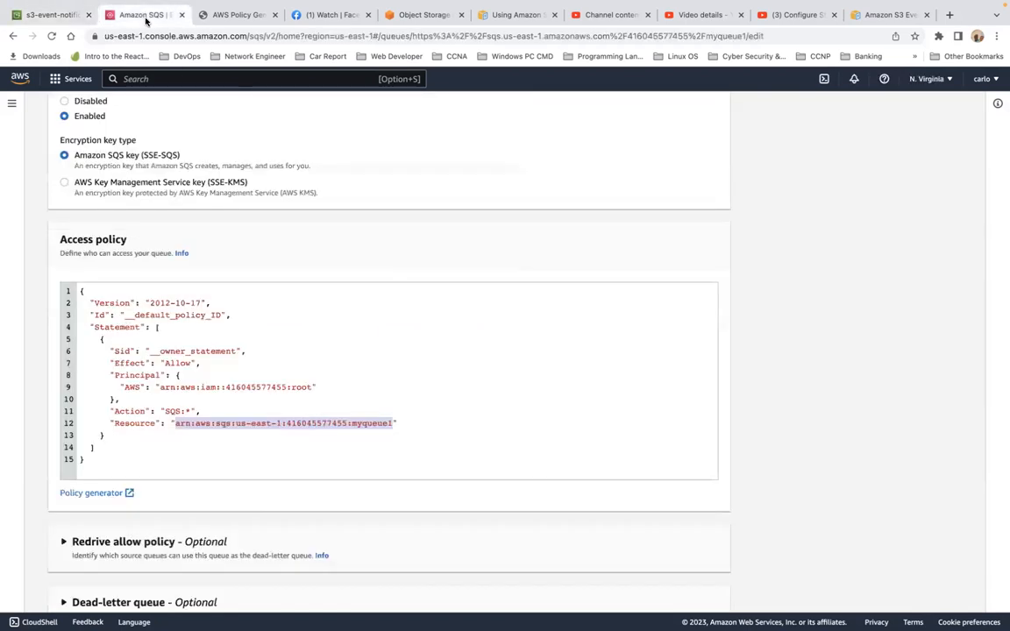
{"action": "scroll", "coordinate": [213, 208], "scroll_direction": "up", "scroll_amount": 10}
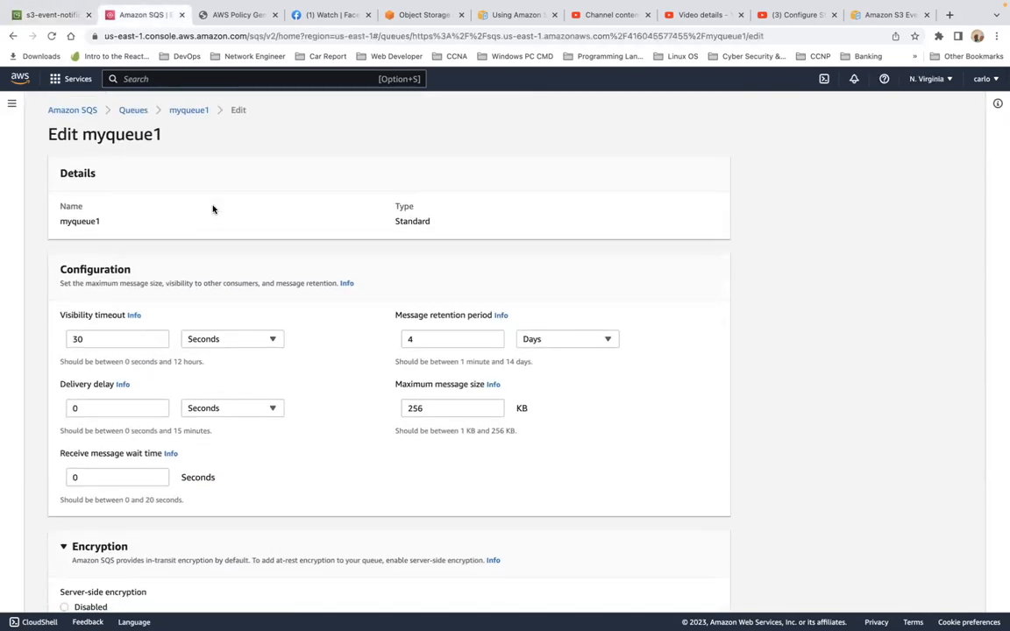
{"action": "scroll", "coordinate": [264, 328], "scroll_direction": "down", "scroll_amount": 1}
{"action": "scroll", "coordinate": [265, 327], "scroll_direction": "down", "scroll_amount": 5}
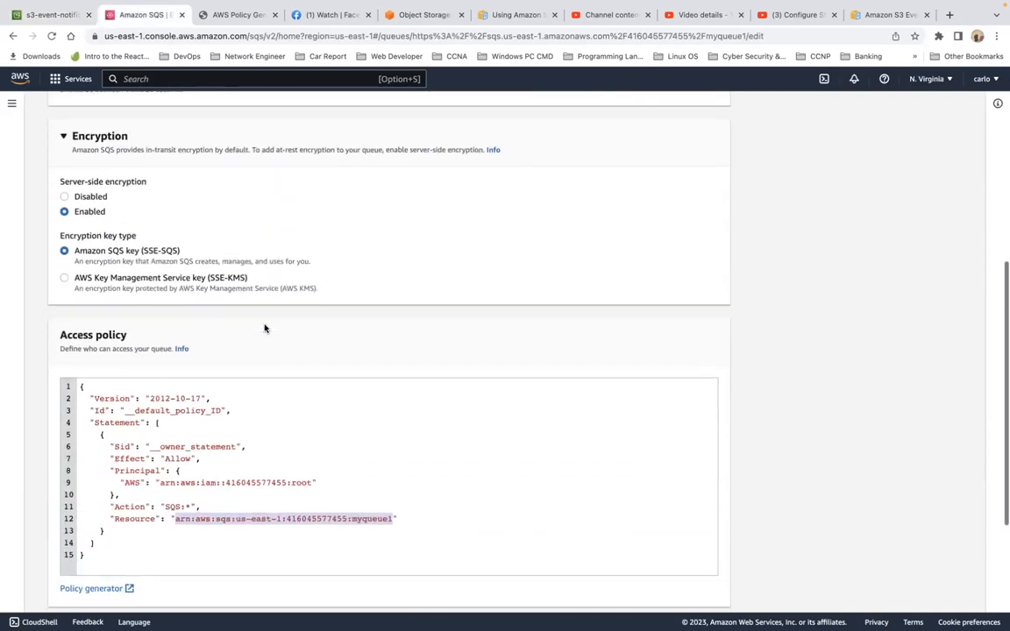
{"action": "scroll", "coordinate": [264, 328], "scroll_direction": "down", "scroll_amount": 2}
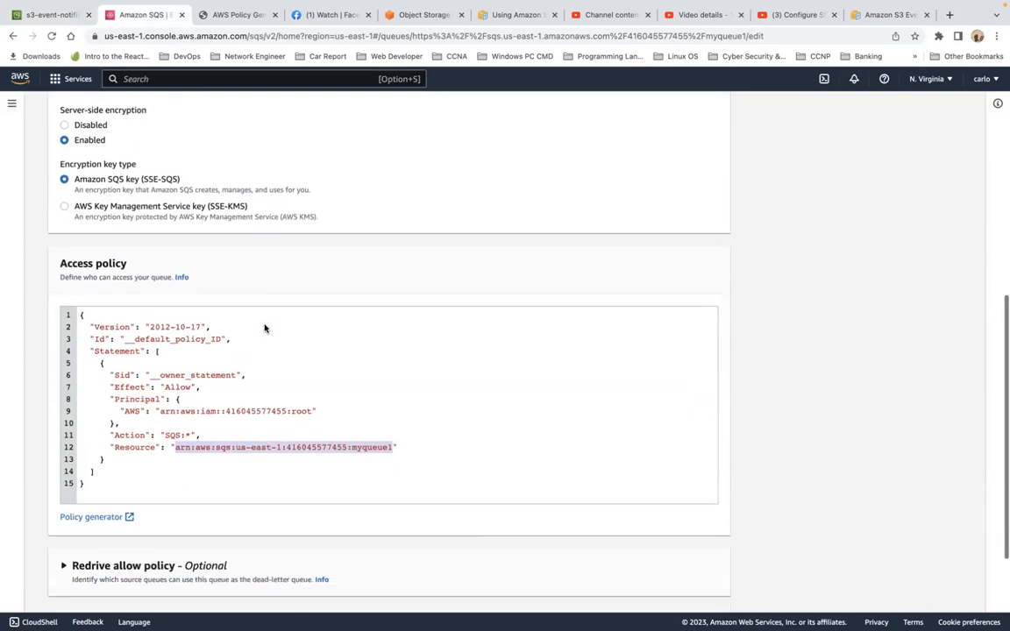
Review the available policy types and the added SendMessage statement in the AWS Policy Generator.
{"action": "left_click", "coordinate": [236, 15]}
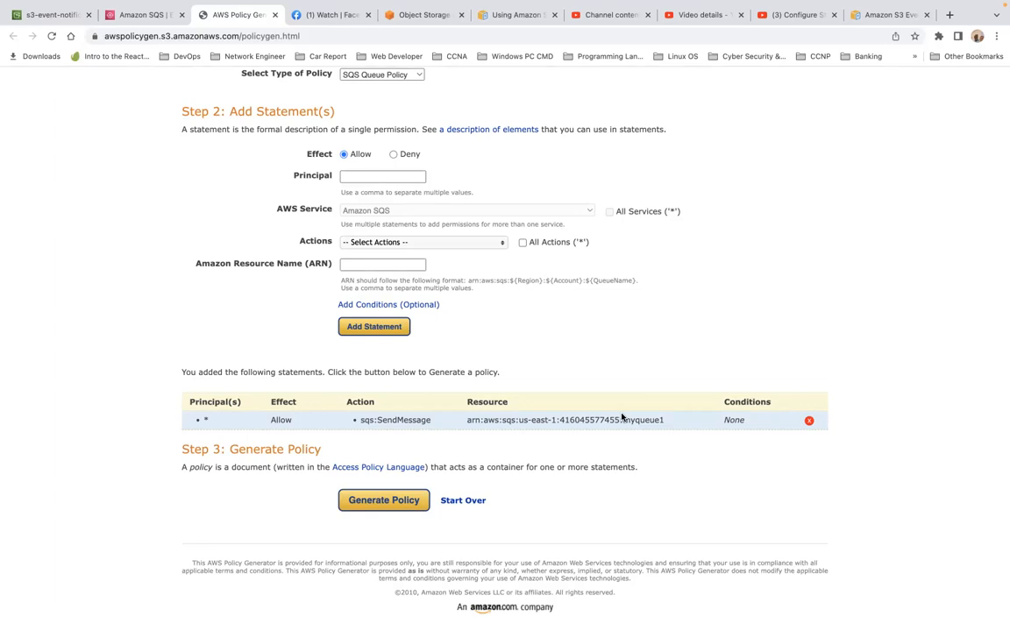
{"action": "scroll", "coordinate": [640, 318], "scroll_direction": "up", "scroll_amount": 5}
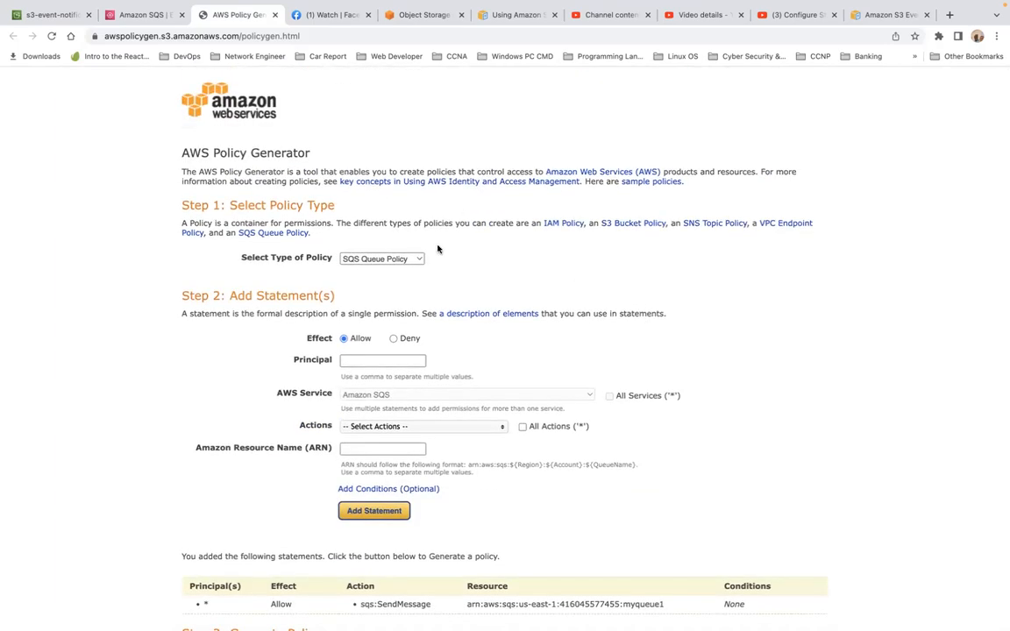
{"action": "left_click", "coordinate": [419, 259]}
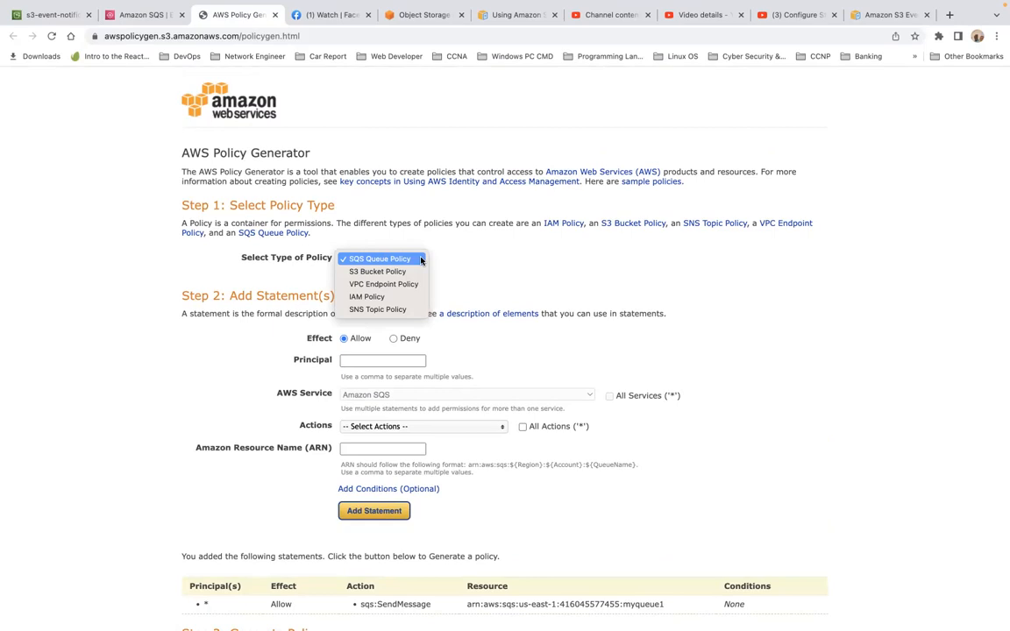
{"action": "left_click", "coordinate": [514, 252]}
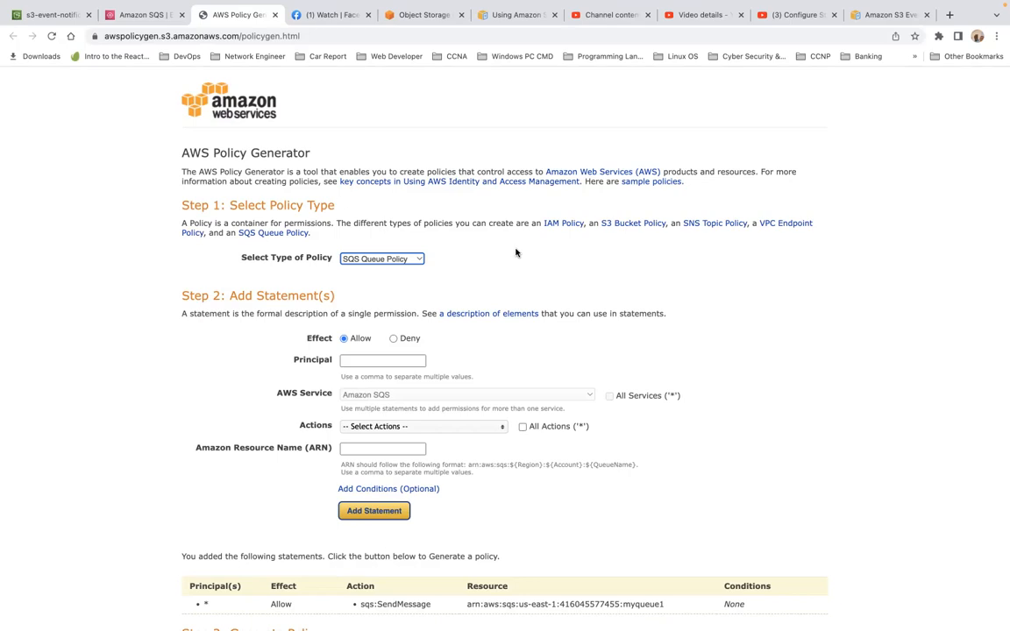
{"action": "scroll", "coordinate": [470, 353], "scroll_direction": "down", "scroll_amount": 4}
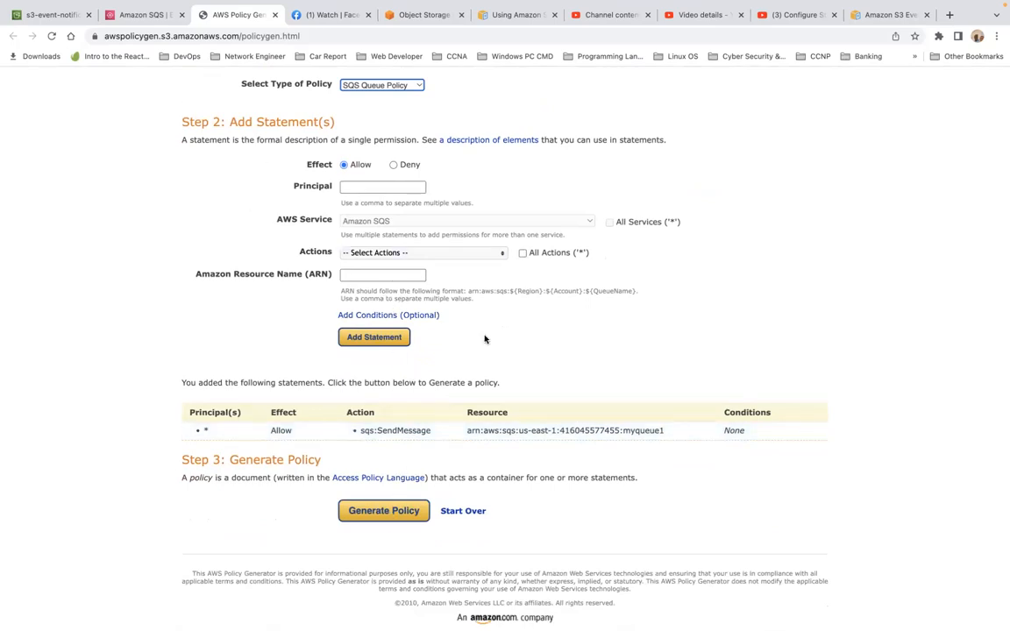
{"action": "left_click", "coordinate": [445, 435]}
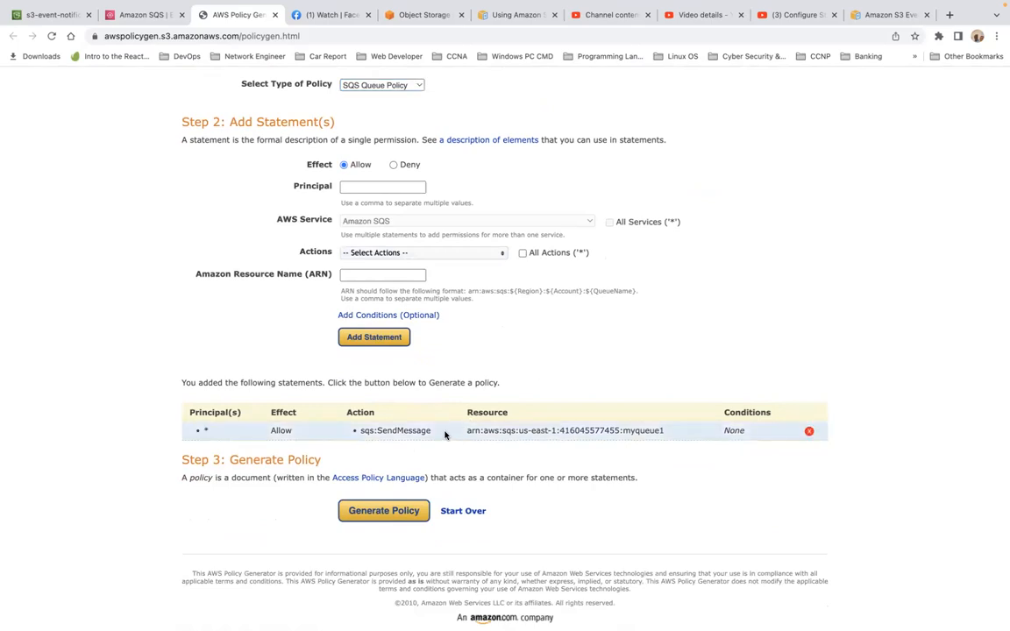
Generate the SQS queue policy from the added SendMessage statement and copy its entire JSON document.
{"action": "left_click", "coordinate": [395, 517]}
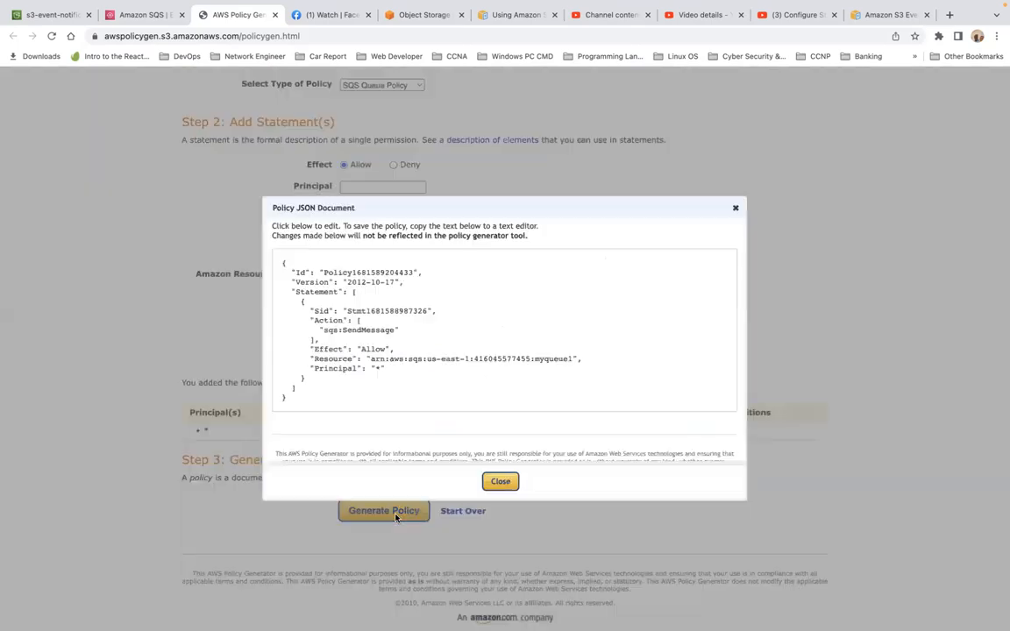
{"action": "left_click", "coordinate": [413, 381]}
{"action": "key", "text": "ctrl+a"}
{"action": "key", "text": "super+c"}
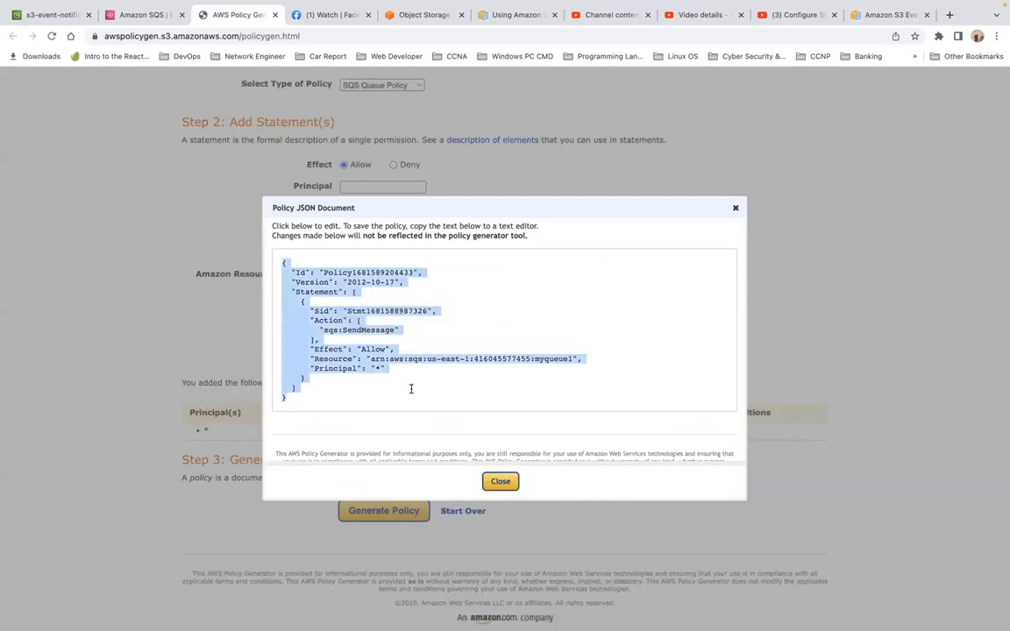
Replace myqueue1's whole access policy in the SQS queue editor with the copied SendMessage policy and save the queue.
{"action": "left_click", "coordinate": [145, 16]}
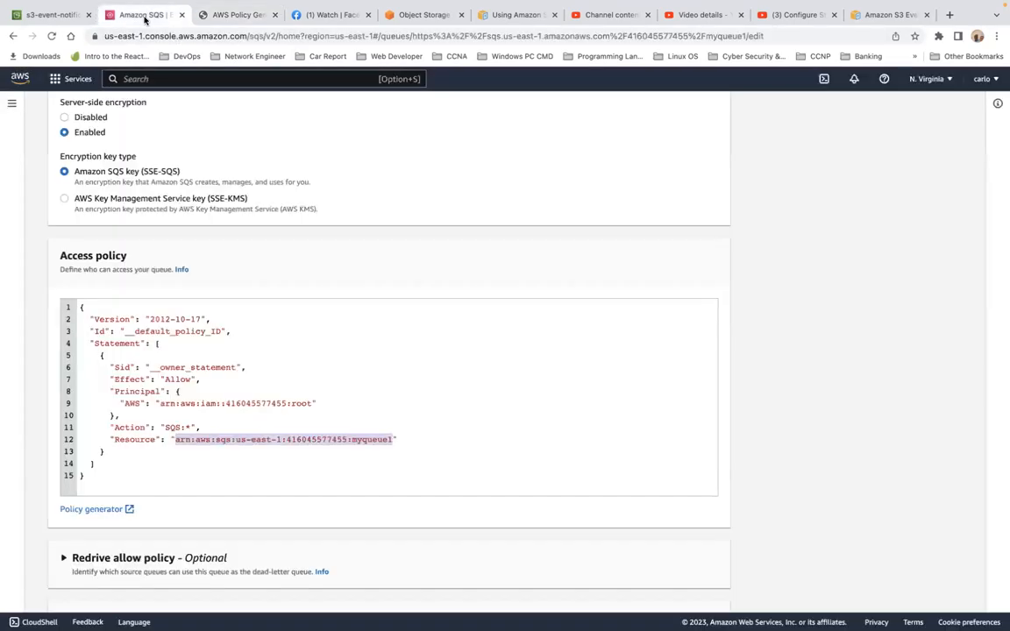
{"action": "left_click", "coordinate": [412, 450]}
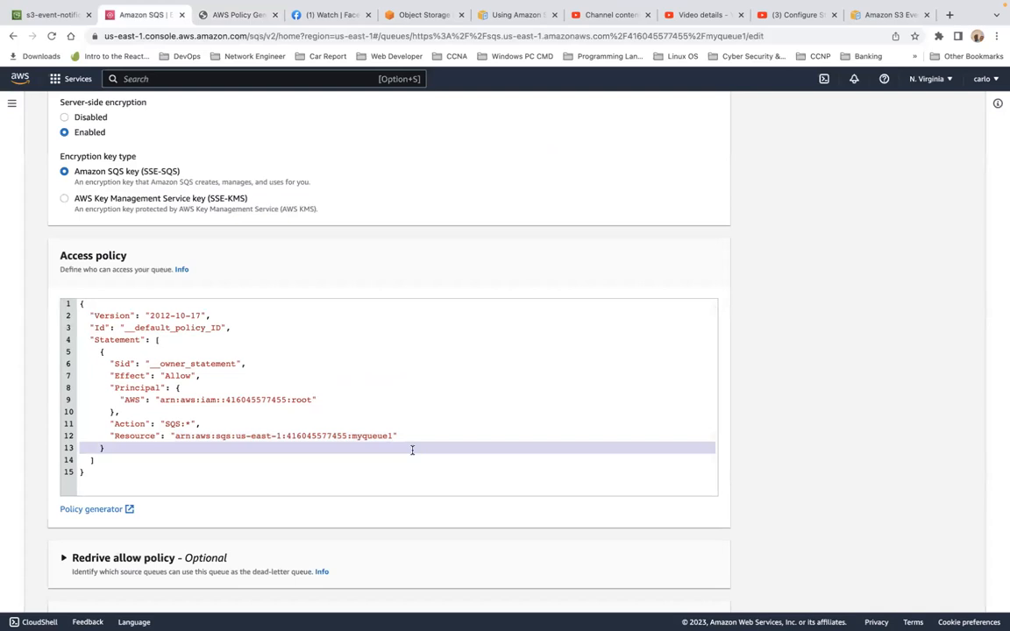
{"action": "key", "text": "super+a"}
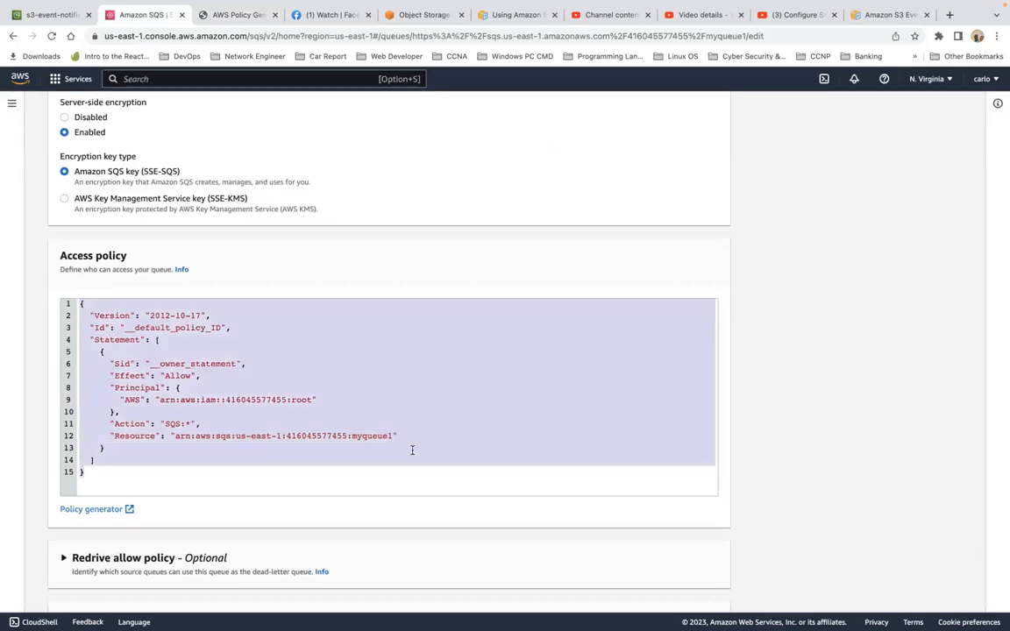
{"action": "key", "text": "super+v"}
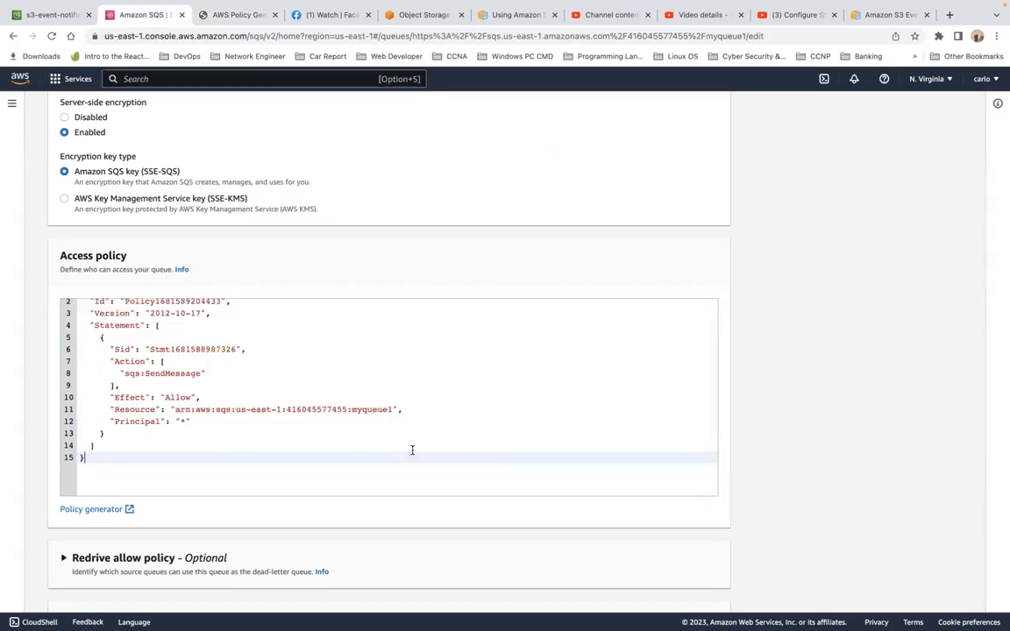
{"action": "scroll", "coordinate": [410, 448], "scroll_direction": "down", "scroll_amount": 3}
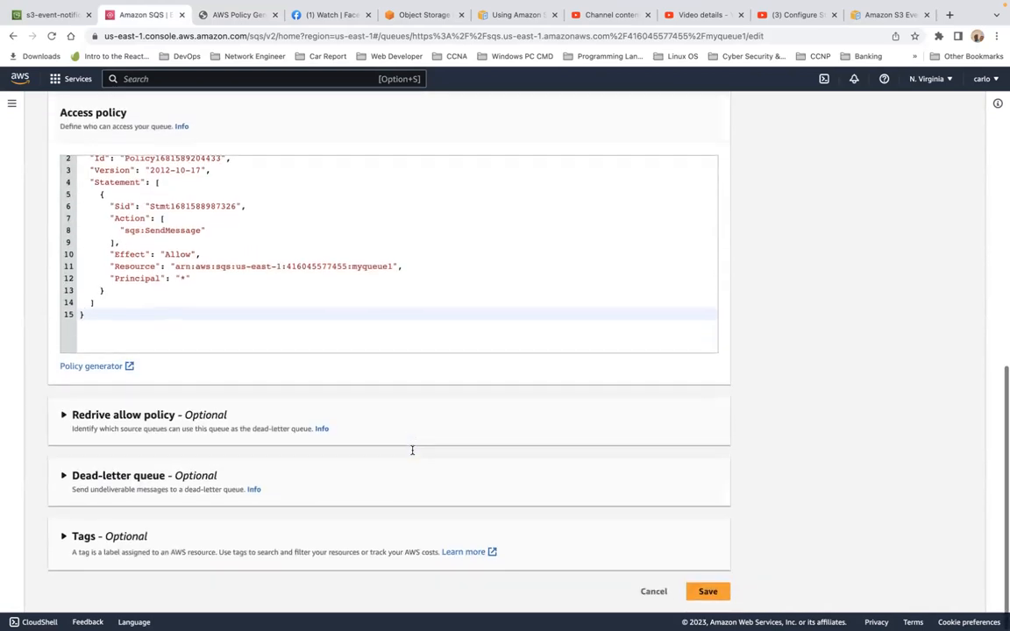
{"action": "left_click", "coordinate": [707, 593]}
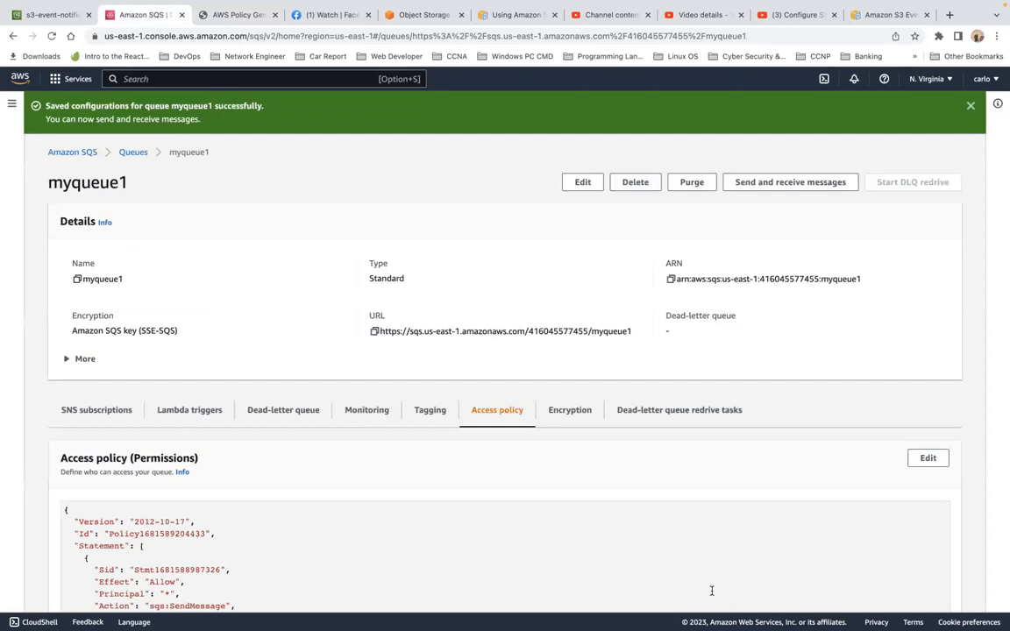
Return to the S3 event notification form, reselect myqueue1 as the SQS queue destination and save the demo1 notification.
{"action": "left_click", "coordinate": [52, 15]}
{"action": "scroll", "coordinate": [325, 473], "scroll_direction": "down", "scroll_amount": 8}
{"action": "scroll", "coordinate": [325, 476], "scroll_direction": "down", "scroll_amount": 10}
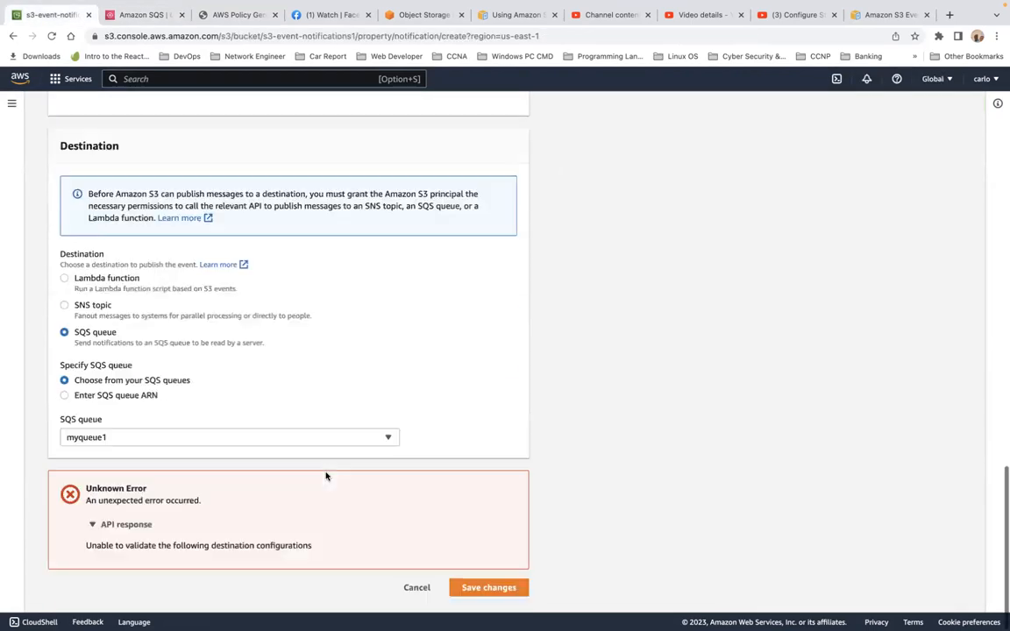
{"action": "left_click", "coordinate": [292, 443]}
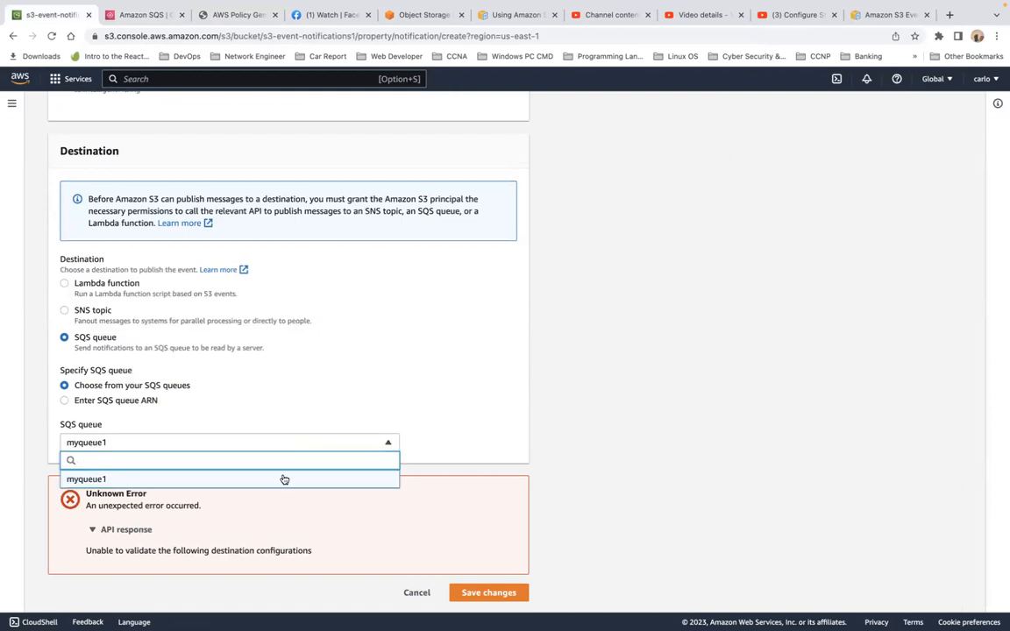
{"action": "left_click", "coordinate": [284, 478]}
{"action": "left_click", "coordinate": [480, 594]}
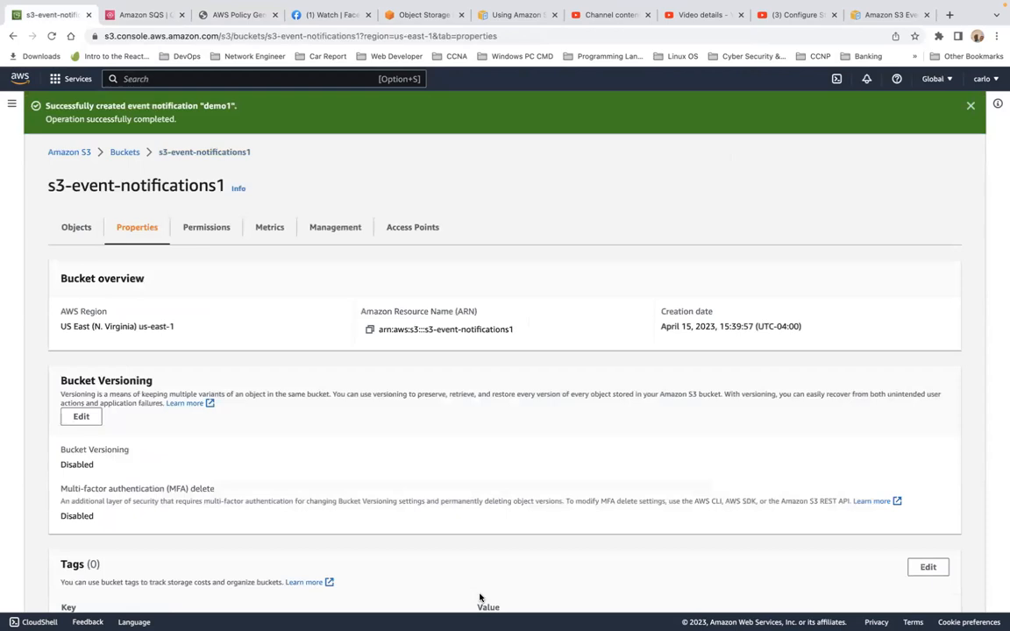
Review the property sections of the s3-event-notifications1 bucket.
{"action": "scroll", "coordinate": [439, 451], "scroll_direction": "down", "scroll_amount": 6}
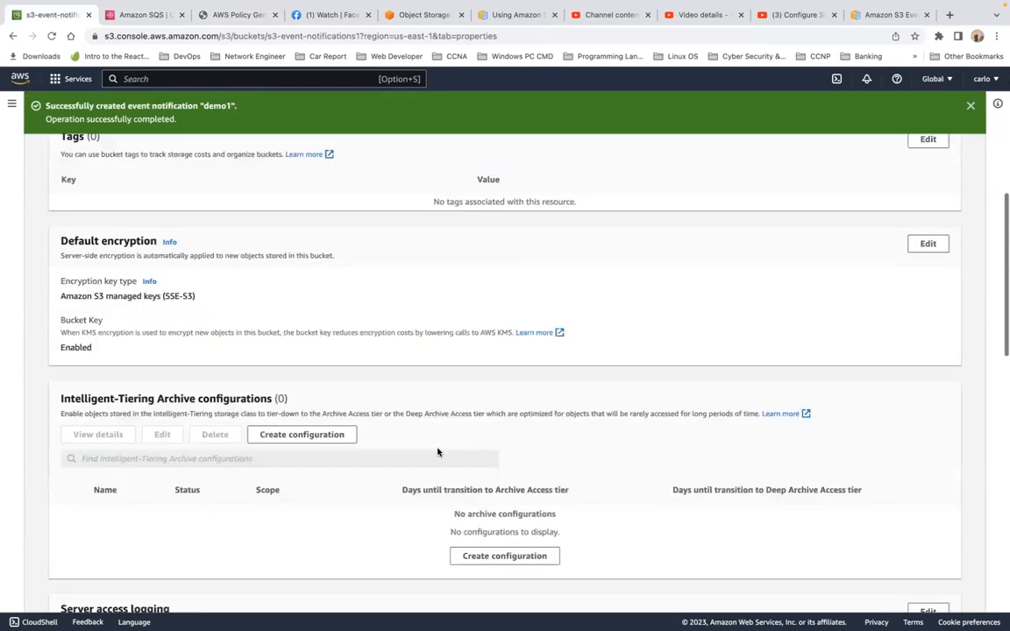
{"action": "scroll", "coordinate": [438, 452], "scroll_direction": "down", "scroll_amount": 10}
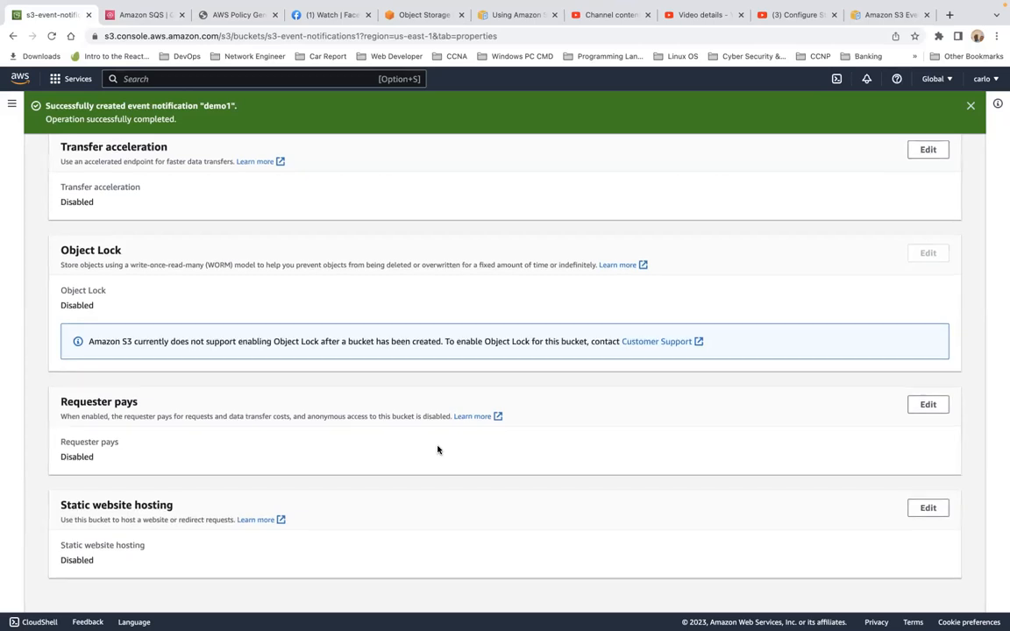
{"action": "scroll", "coordinate": [437, 450], "scroll_direction": "up", "scroll_amount": 5}
{"action": "scroll", "coordinate": [437, 449], "scroll_direction": "up", "scroll_amount": 10}
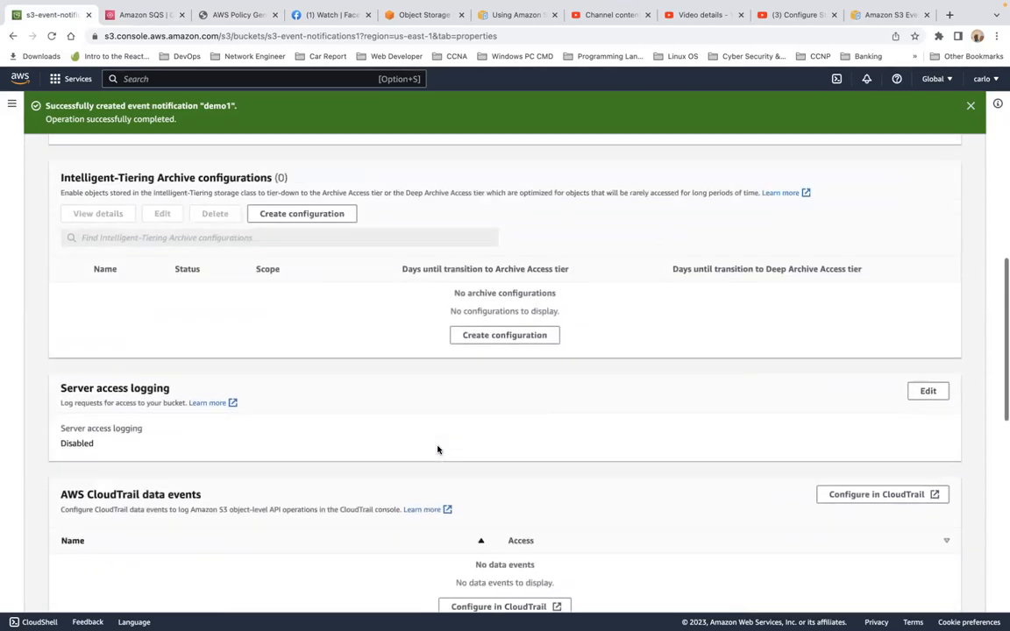
{"action": "scroll", "coordinate": [437, 449], "scroll_direction": "up", "scroll_amount": 4}
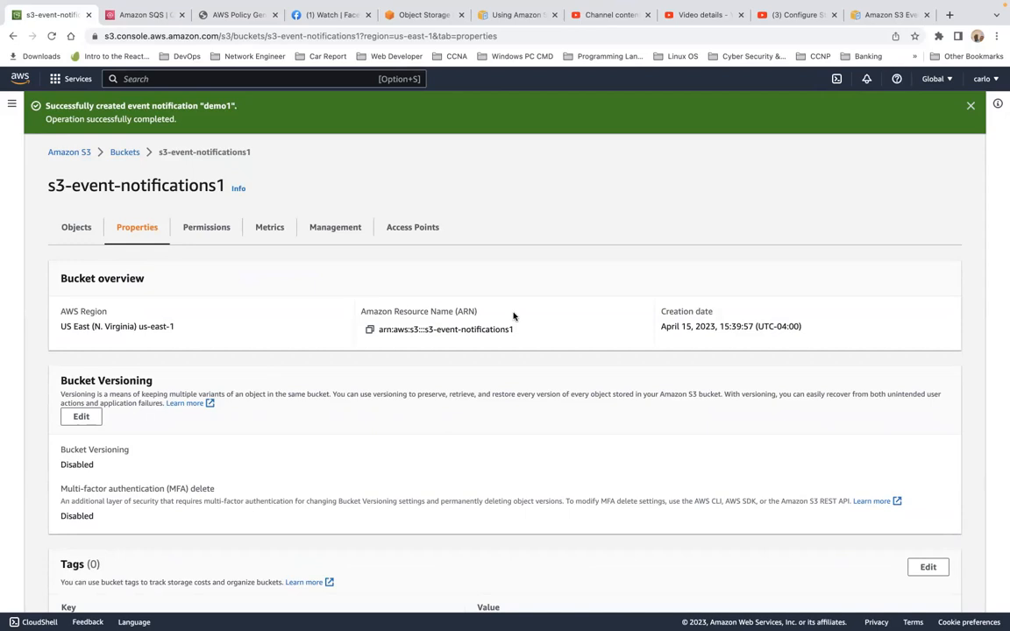
Poll the SQS queue myqueue1 for messages and read the body of the received message.
{"action": "left_click", "coordinate": [135, 15]}
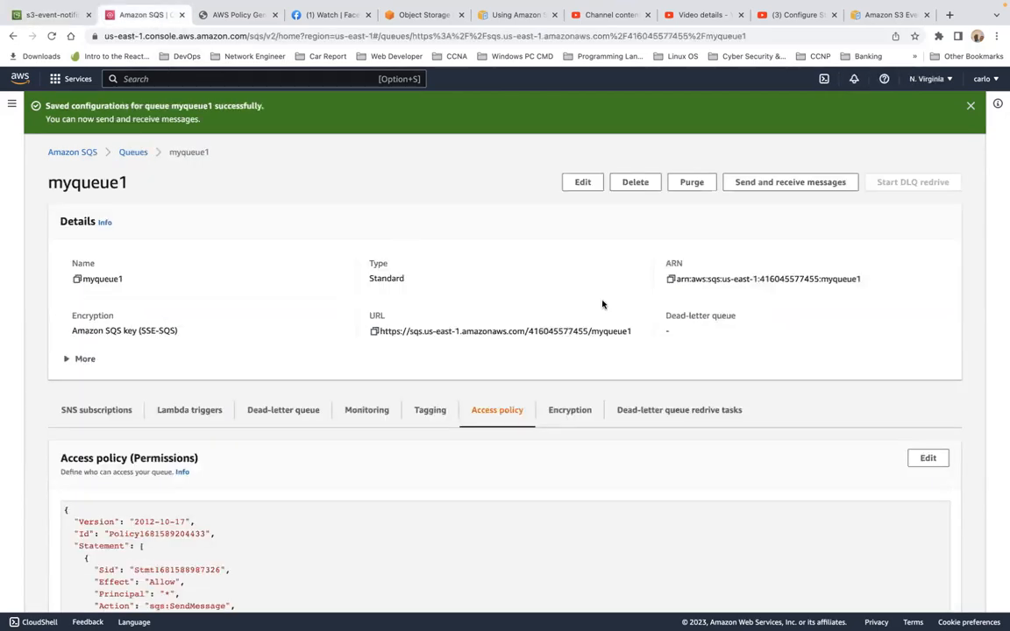
{"action": "left_click", "coordinate": [771, 184]}
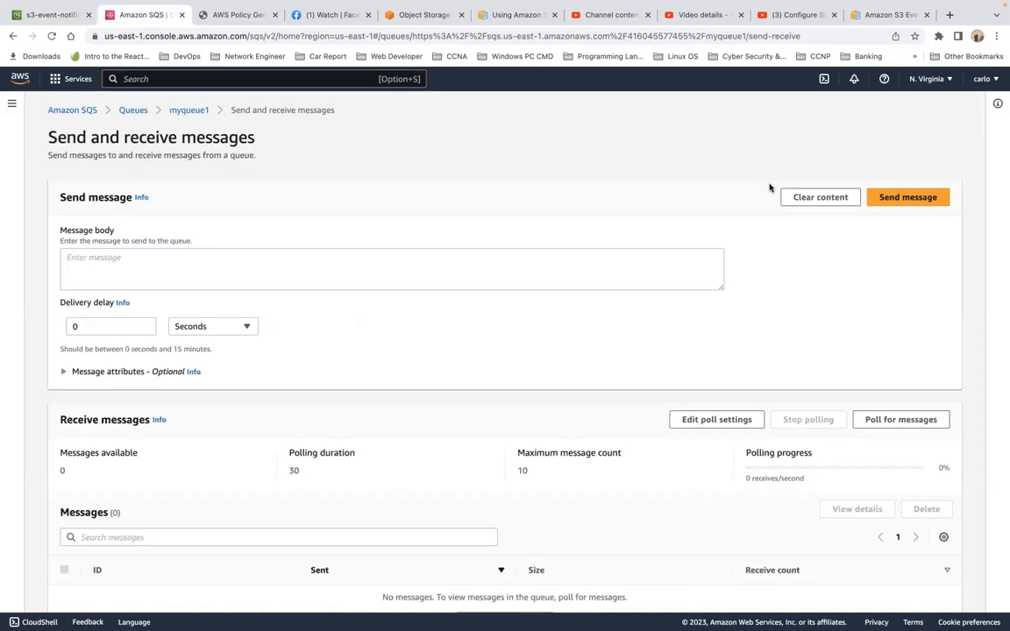
{"action": "left_click", "coordinate": [883, 420]}
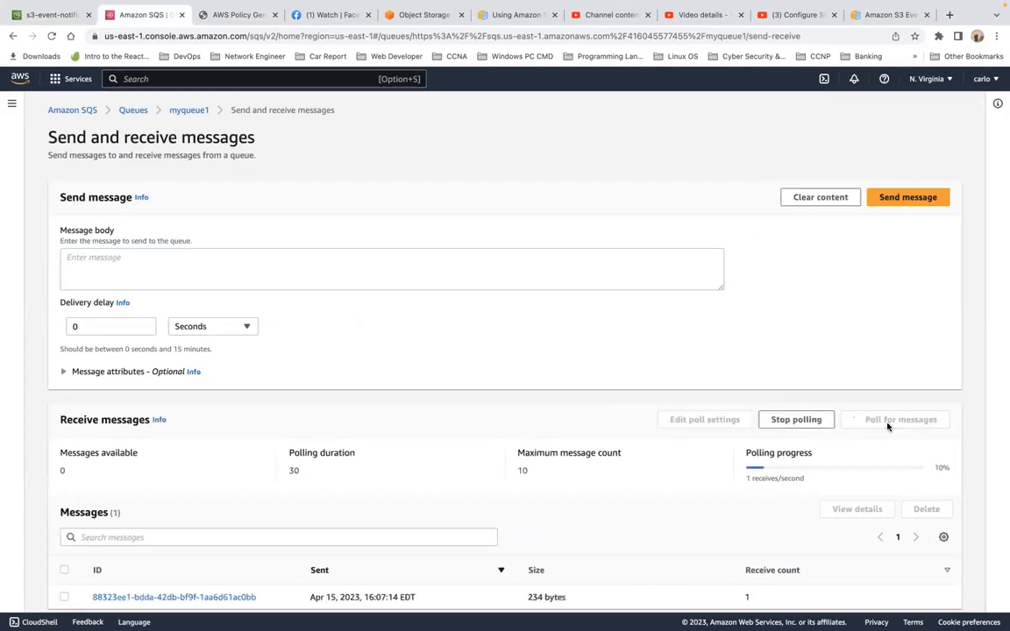
{"action": "scroll", "coordinate": [544, 428], "scroll_direction": "down", "scroll_amount": 1}
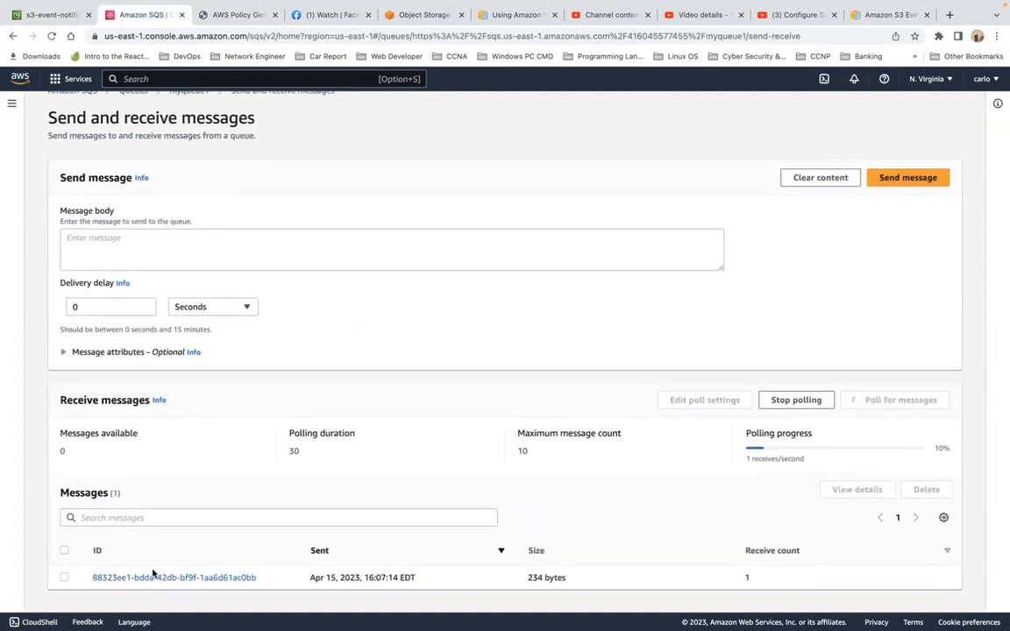
{"action": "left_click", "coordinate": [145, 579]}
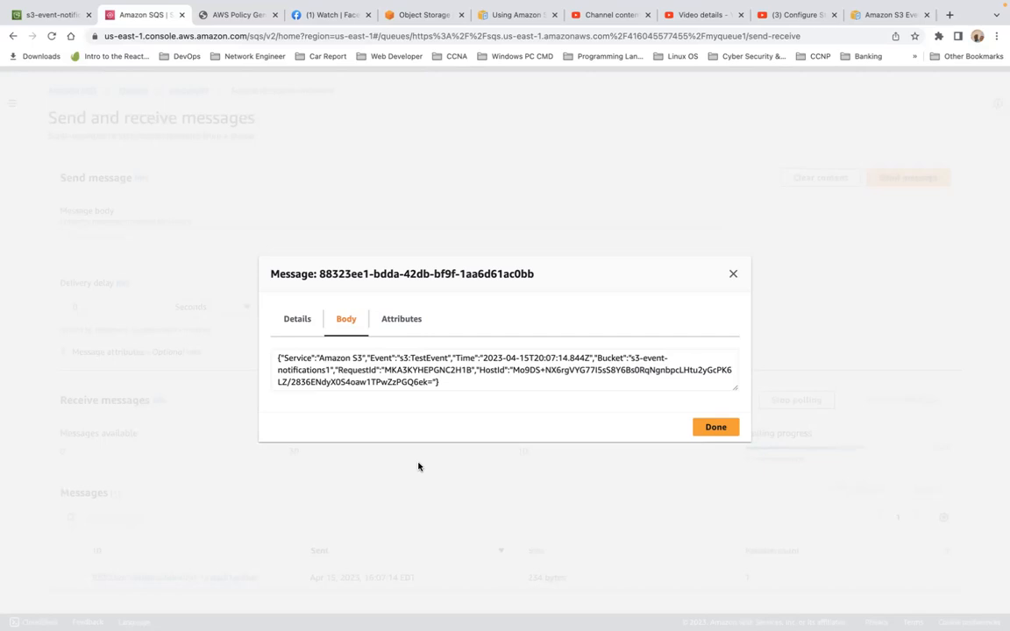
{"action": "left_click", "coordinate": [711, 426]}
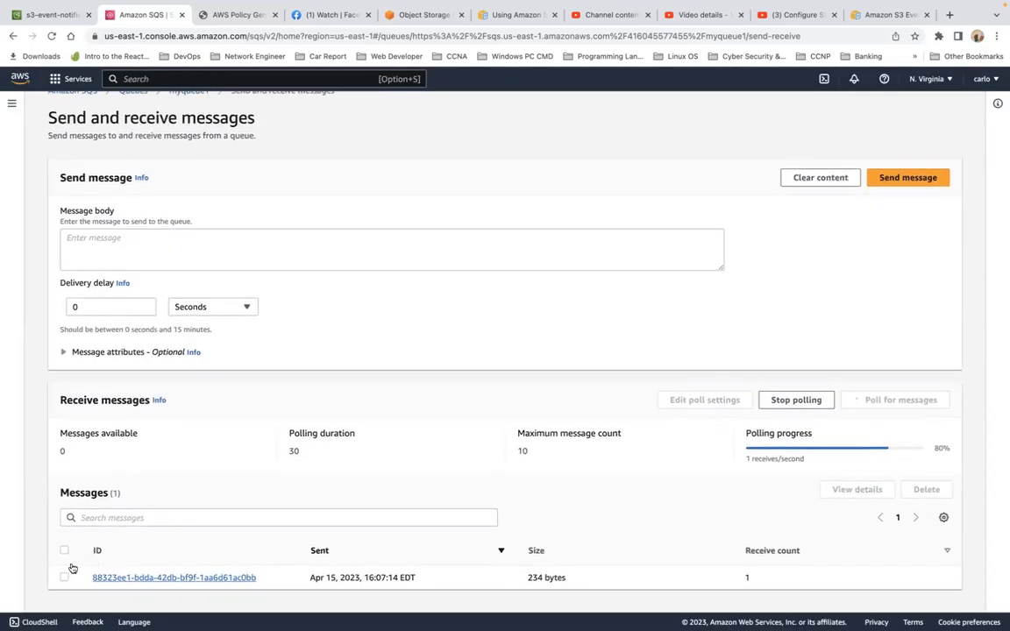
Try to delete the received test message from myqueue1.
{"action": "left_click", "coordinate": [63, 577]}
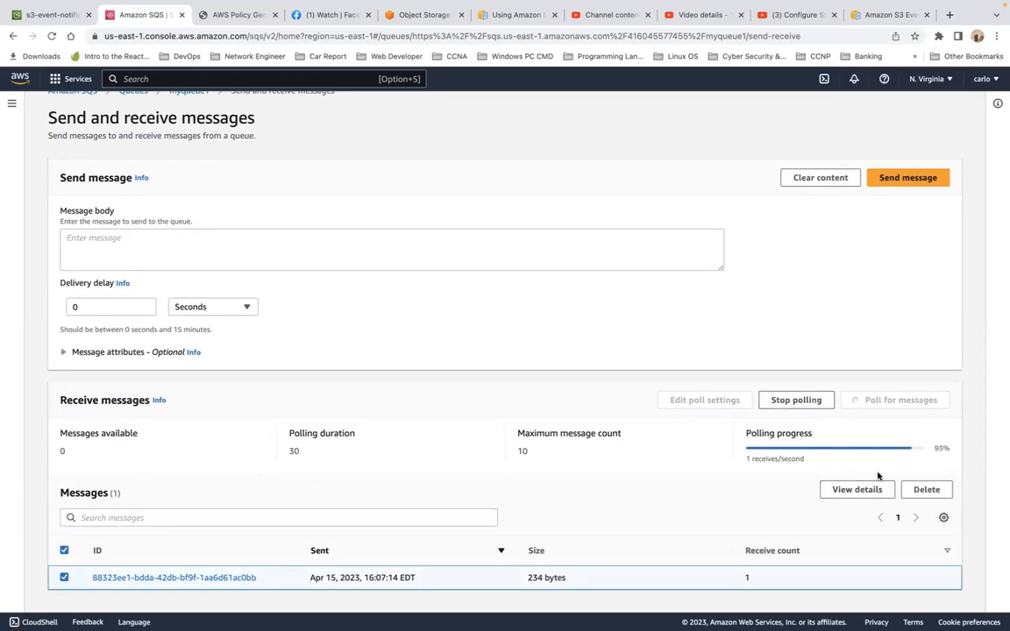
{"action": "left_click", "coordinate": [916, 489]}
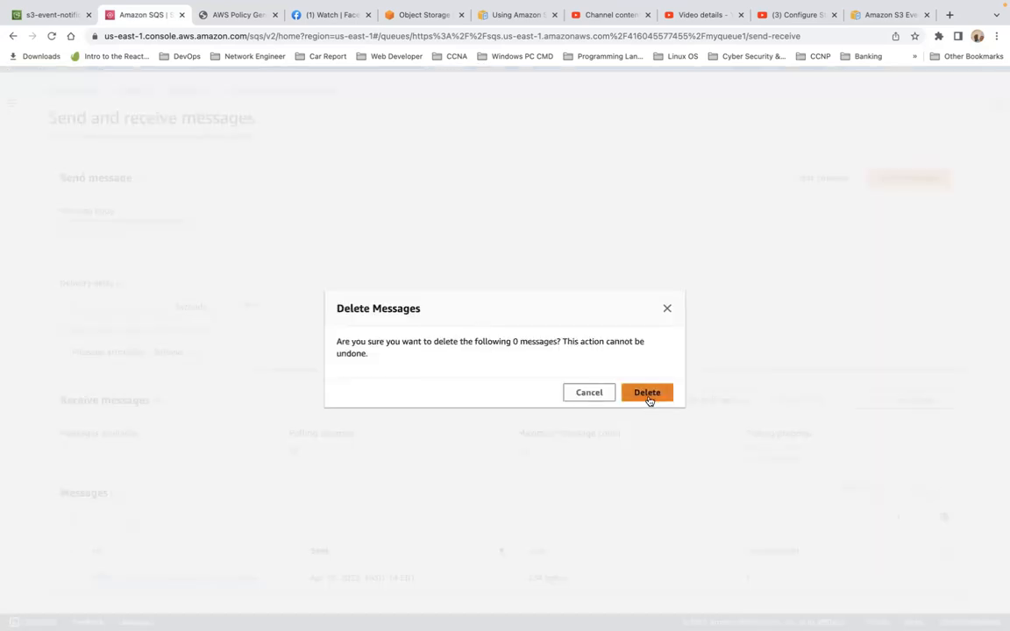
{"action": "left_click", "coordinate": [647, 394]}
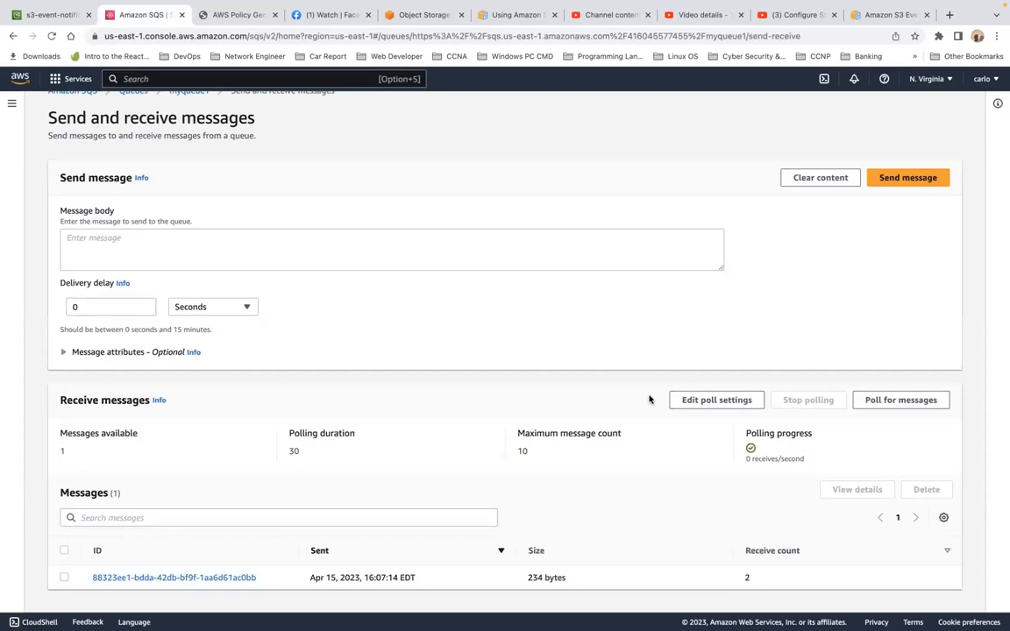
Upload the desktop image 48b95e83727641.5d48b3e897d69.jpg to the S3 bucket s3-event-notifications1 and close the upload status.
{"action": "left_click", "coordinate": [53, 16]}
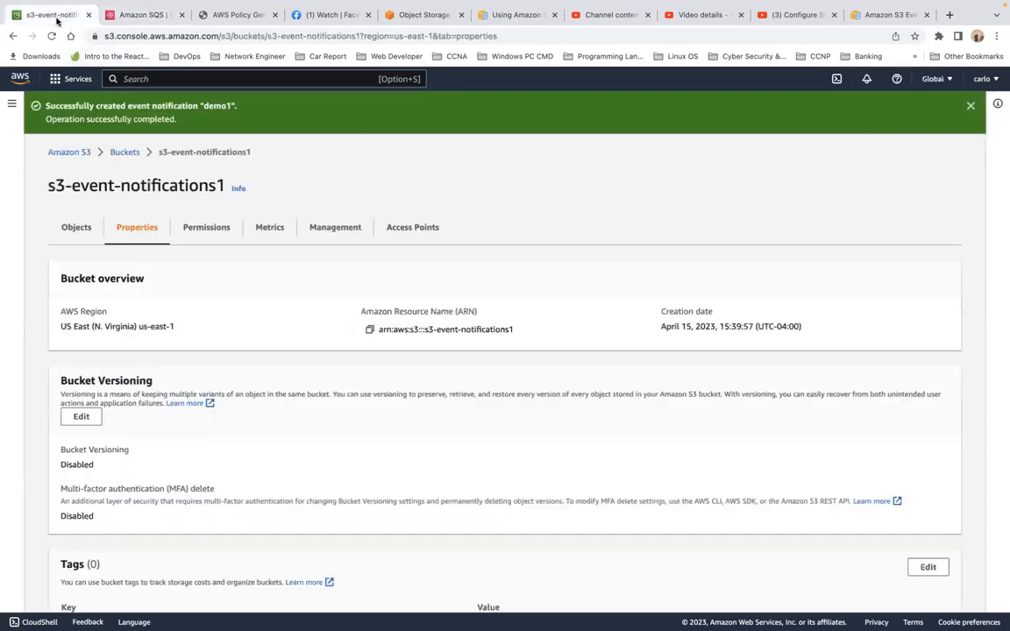
{"action": "left_click", "coordinate": [123, 152]}
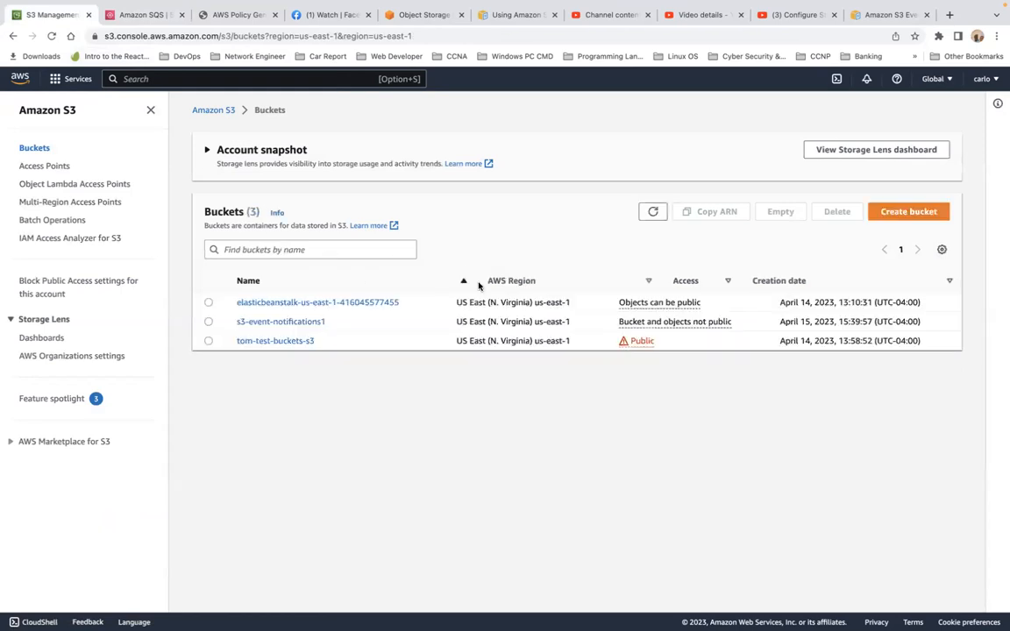
{"action": "left_click", "coordinate": [270, 322]}
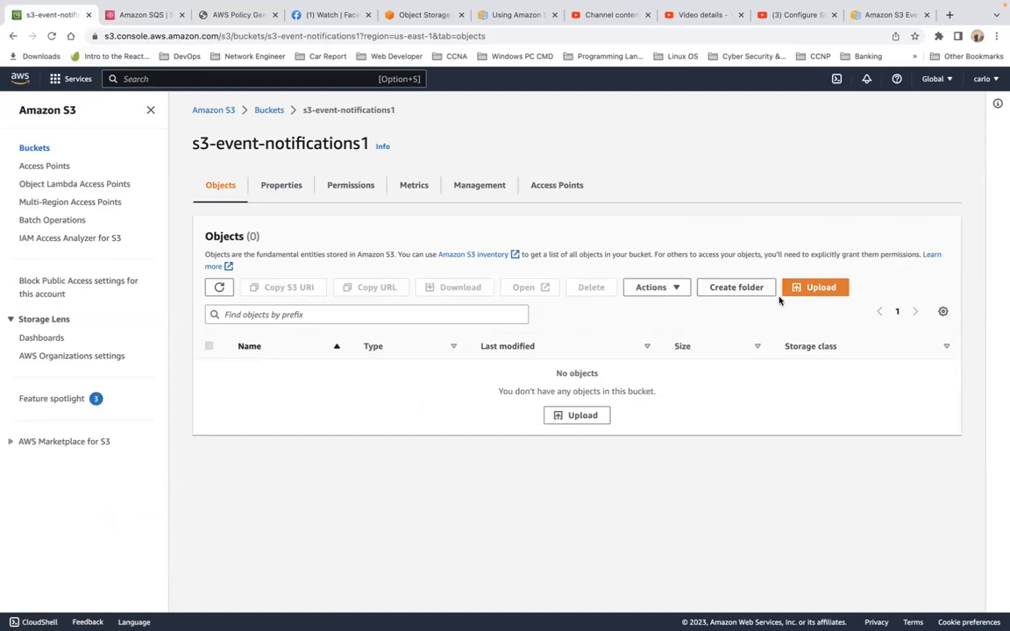
{"action": "left_click", "coordinate": [805, 286]}
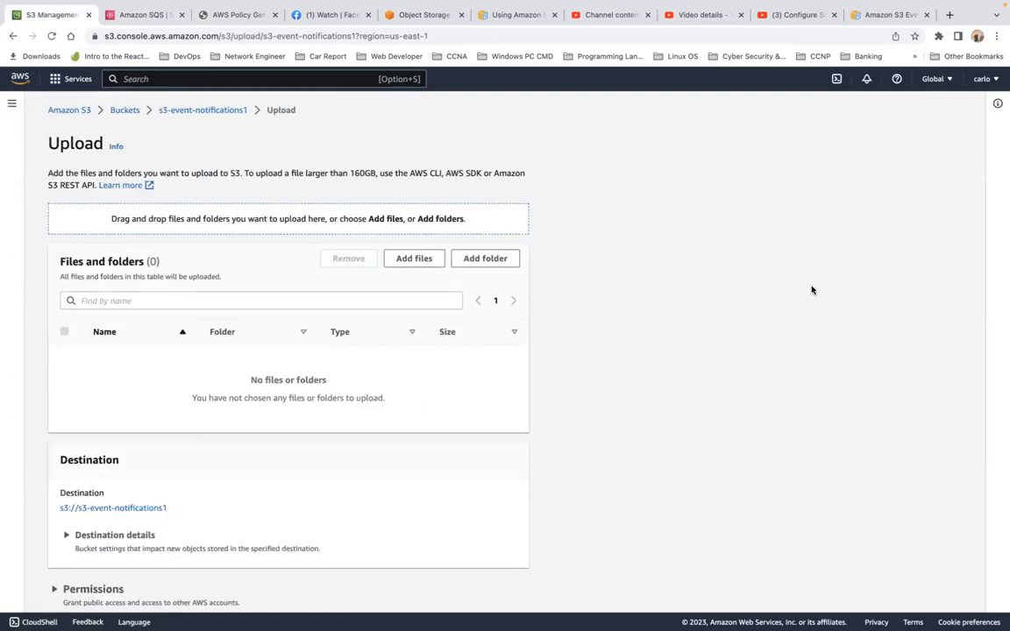
{"action": "left_click", "coordinate": [403, 258]}
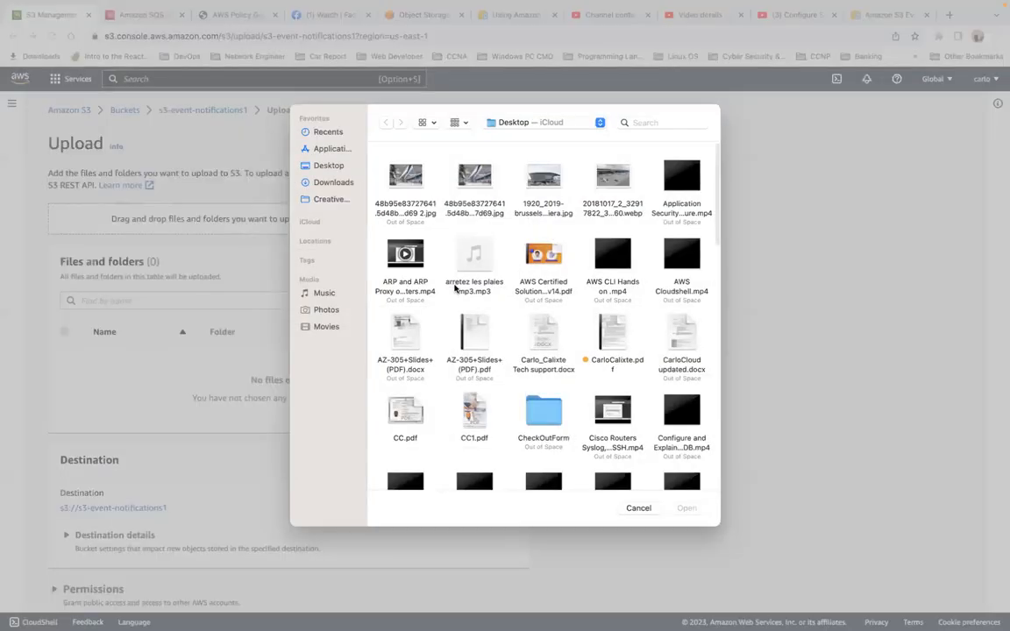
{"action": "left_click", "coordinate": [474, 178]}
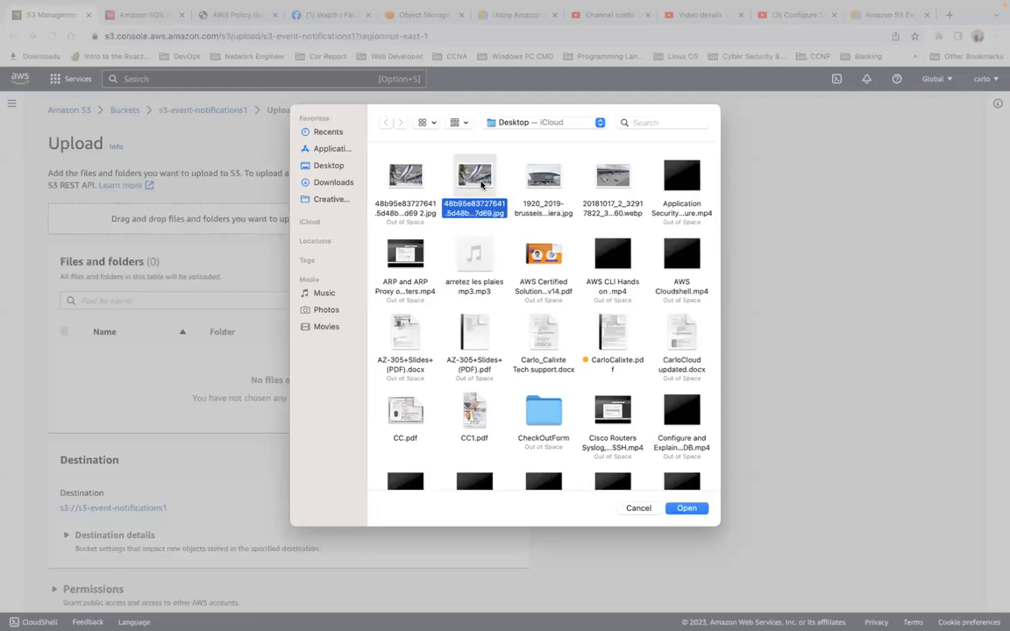
{"action": "left_click", "coordinate": [687, 508]}
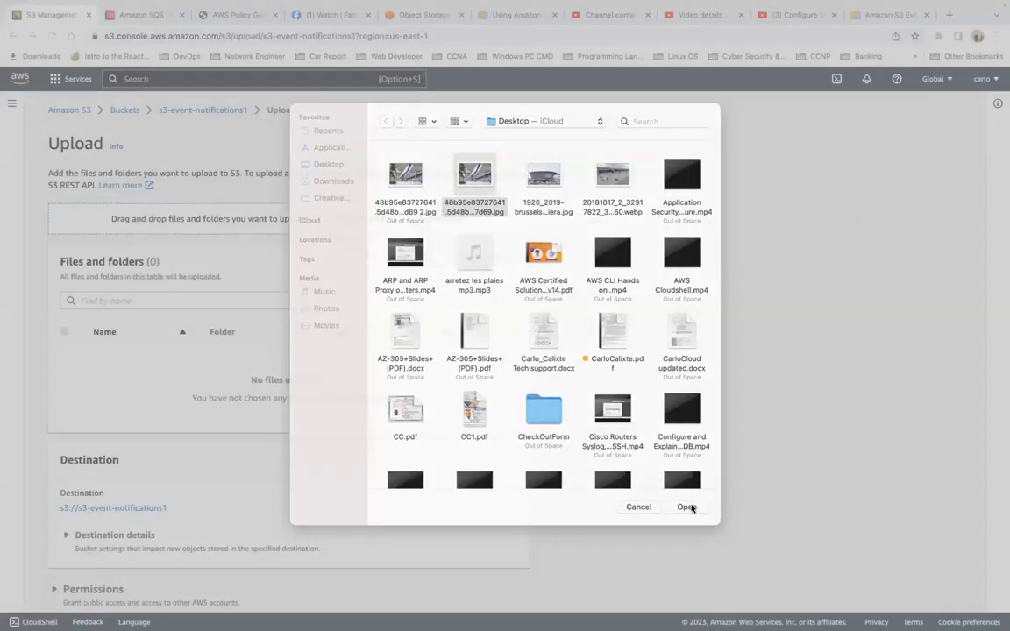
{"action": "left_click", "coordinate": [498, 601]}
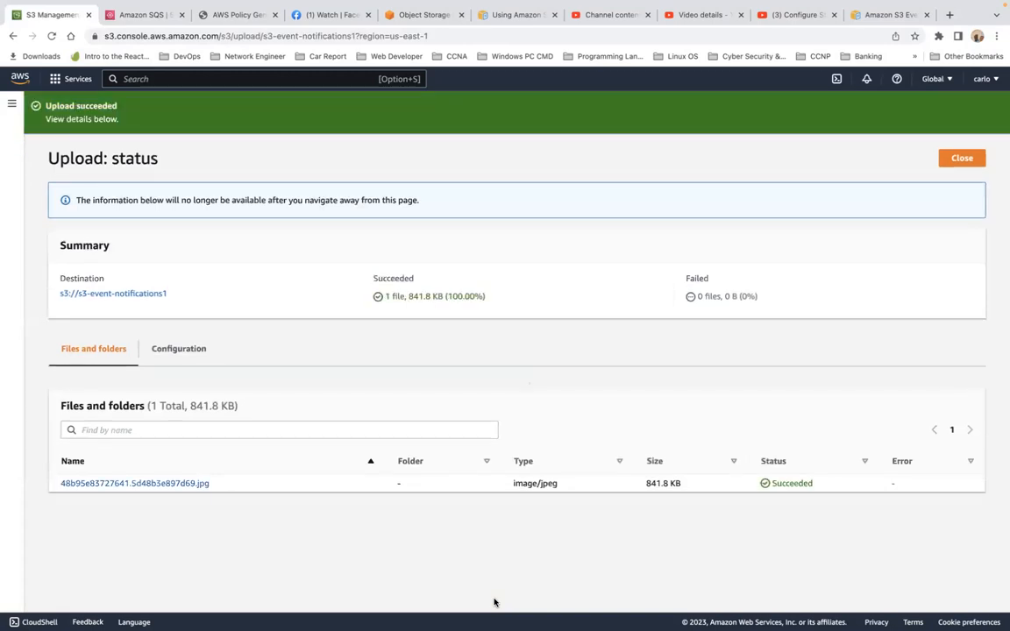
{"action": "left_click", "coordinate": [968, 159]}
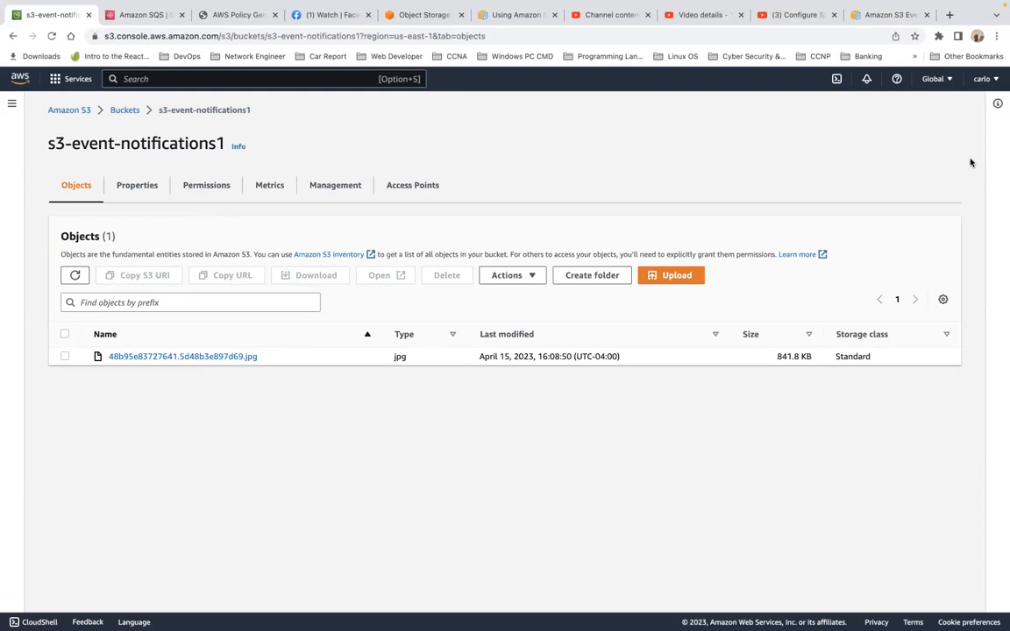
Reload the send and receive page of the SQS queue myqueue1 and poll it for messages.
{"action": "left_click", "coordinate": [145, 17]}
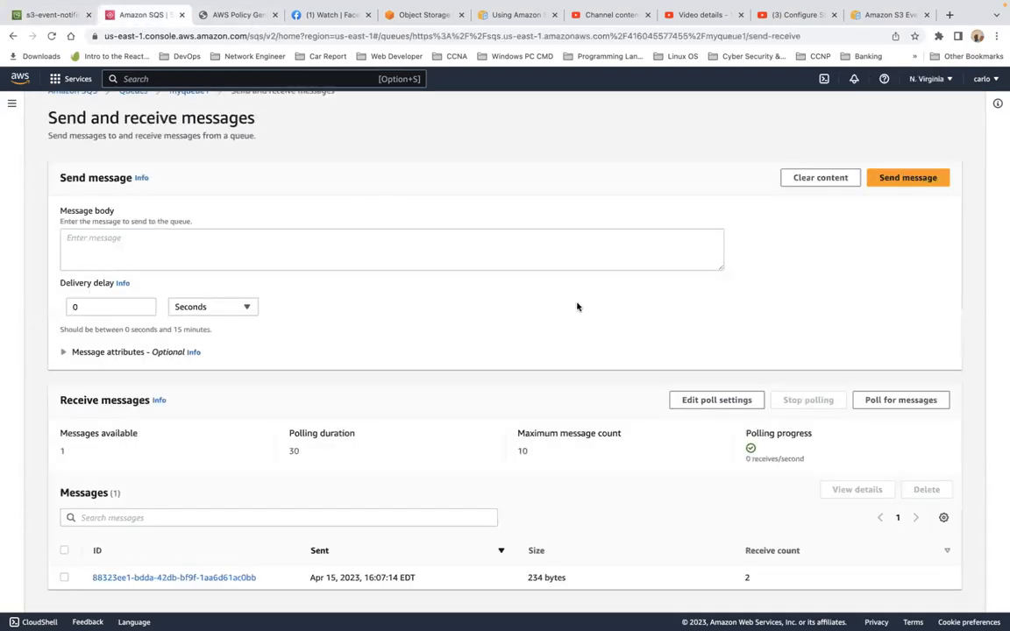
{"action": "left_click", "coordinate": [52, 36]}
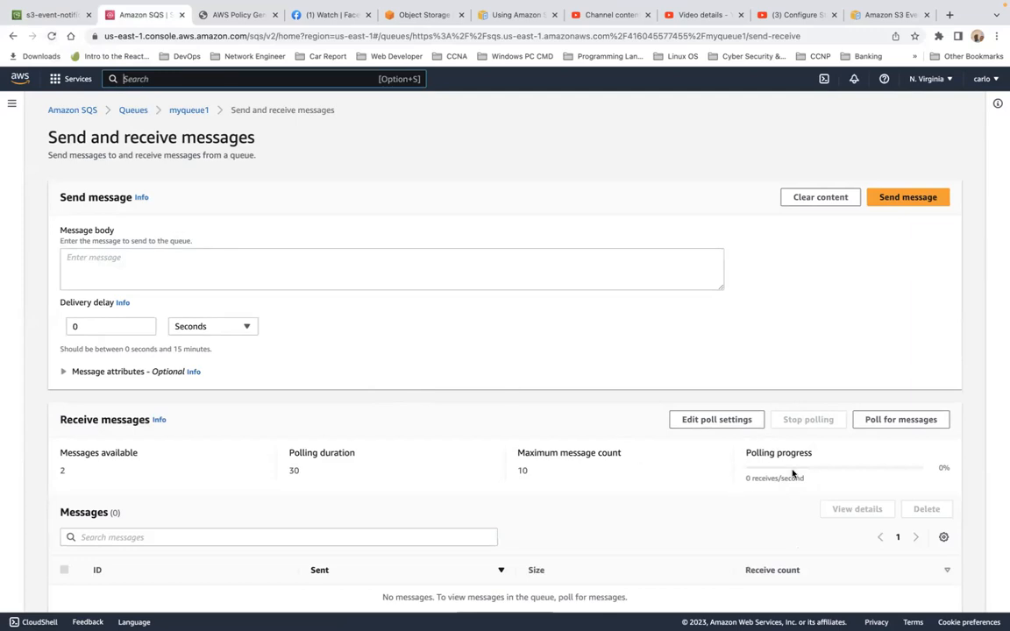
{"action": "scroll", "coordinate": [792, 473], "scroll_direction": "down", "scroll_amount": 2}
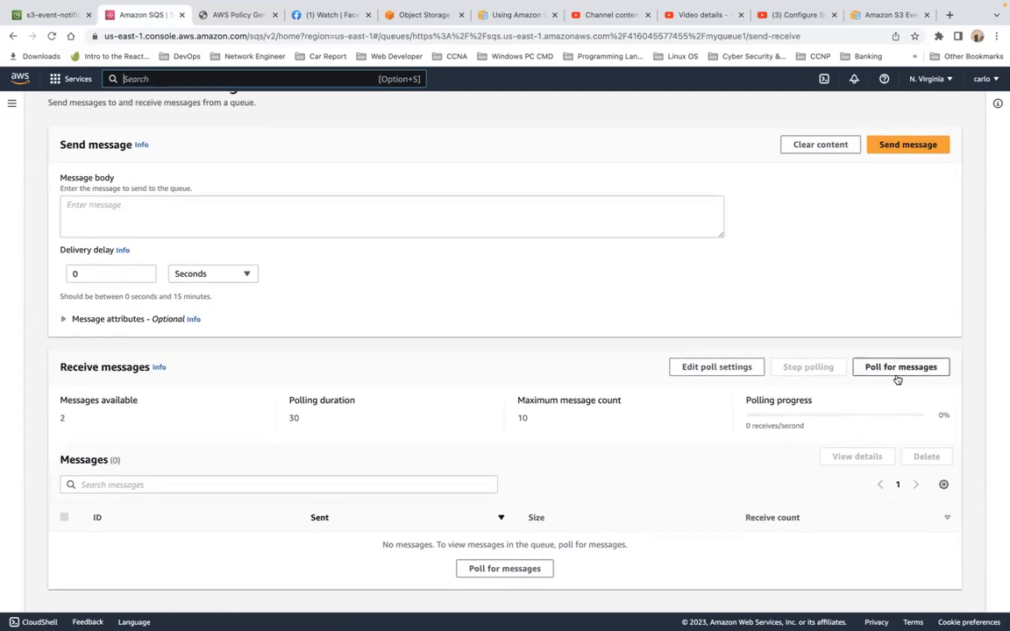
{"action": "left_click", "coordinate": [896, 374]}
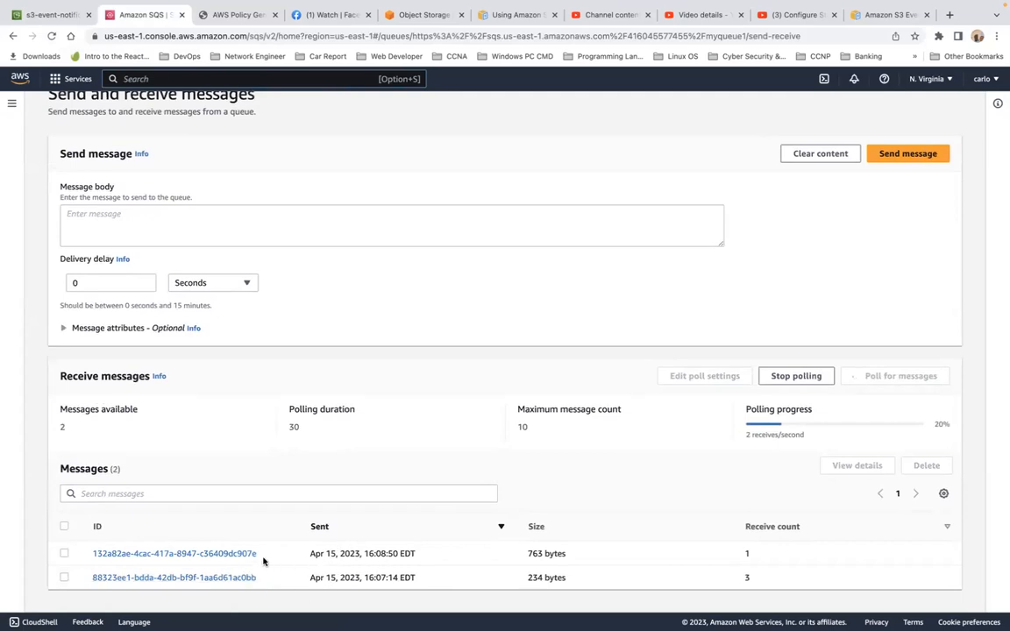
Open the newest message's body, enlarge its text area and select the object key 48b95e83727641.5d48b3e897d69.jpg in it.
{"action": "left_click", "coordinate": [65, 553]}
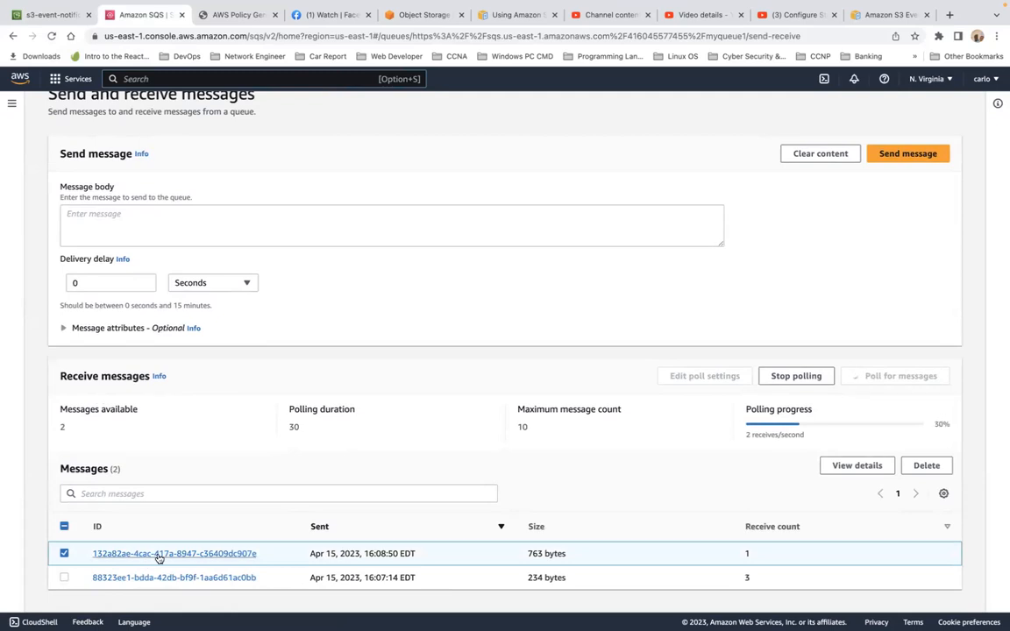
{"action": "left_click", "coordinate": [159, 556]}
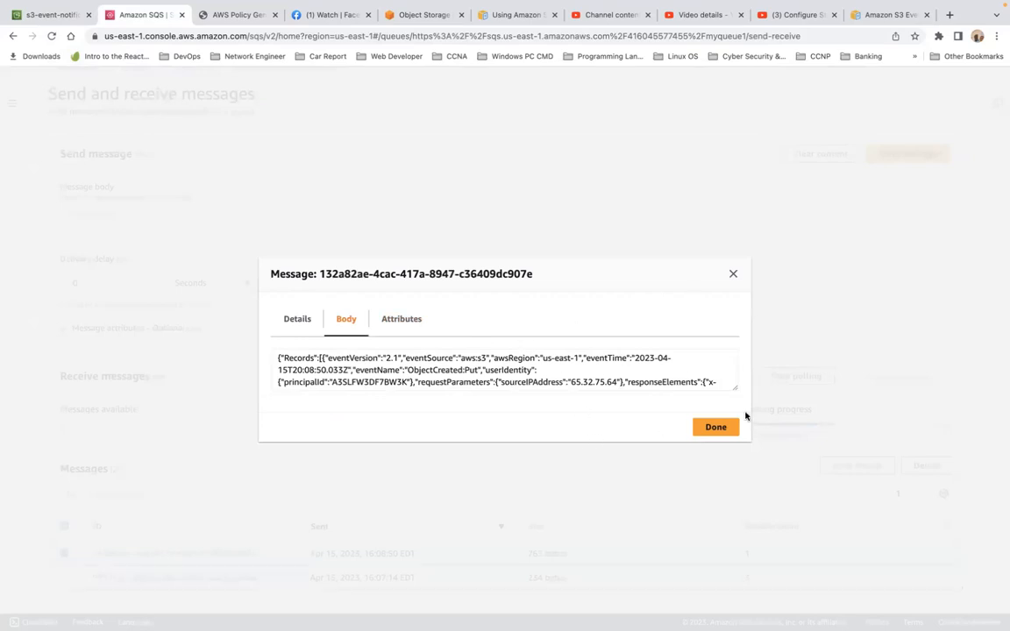
{"action": "left_click_drag", "start_coordinate": [736, 388], "coordinate": [808, 493]}
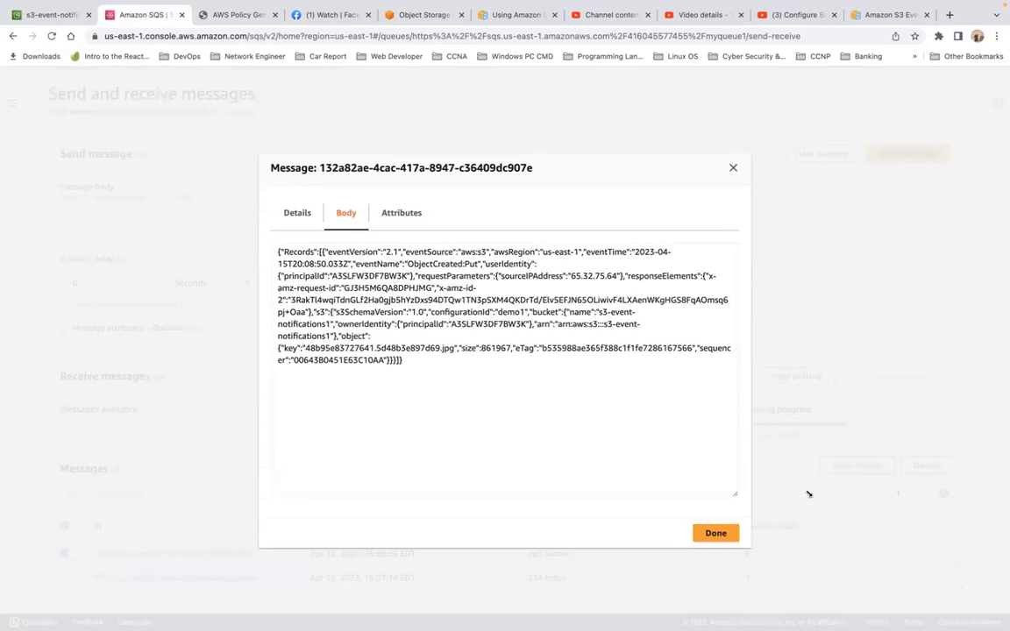
{"action": "left_click", "coordinate": [452, 348]}
{"action": "left_click_drag", "start_coordinate": [452, 348], "coordinate": [307, 349]}
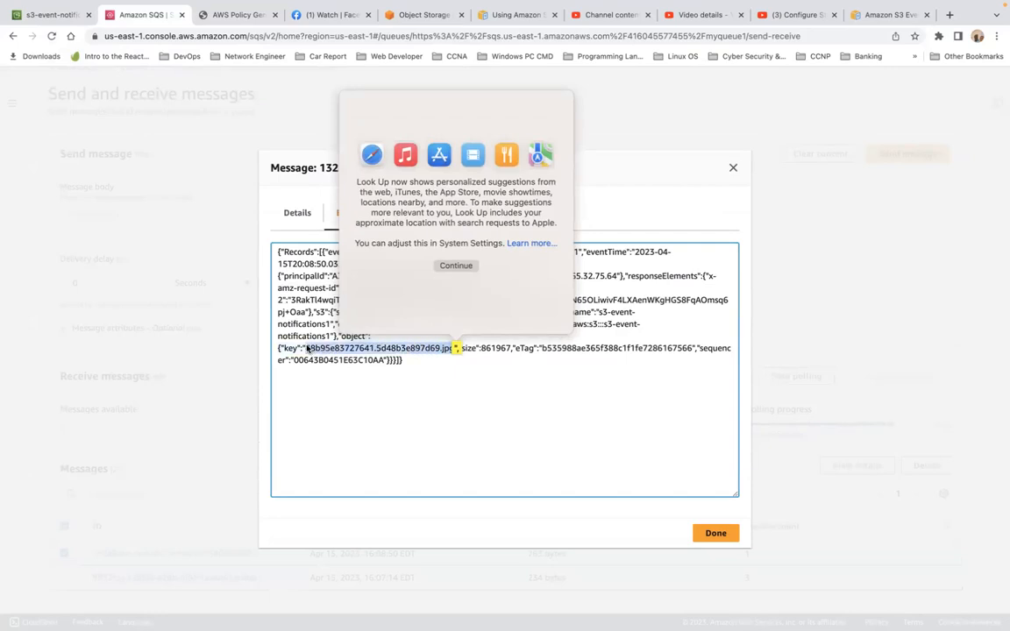
Copy the uploaded image's object name from the s3-event-notifications1 bucket and open the Notes app.
{"action": "left_click", "coordinate": [59, 10]}
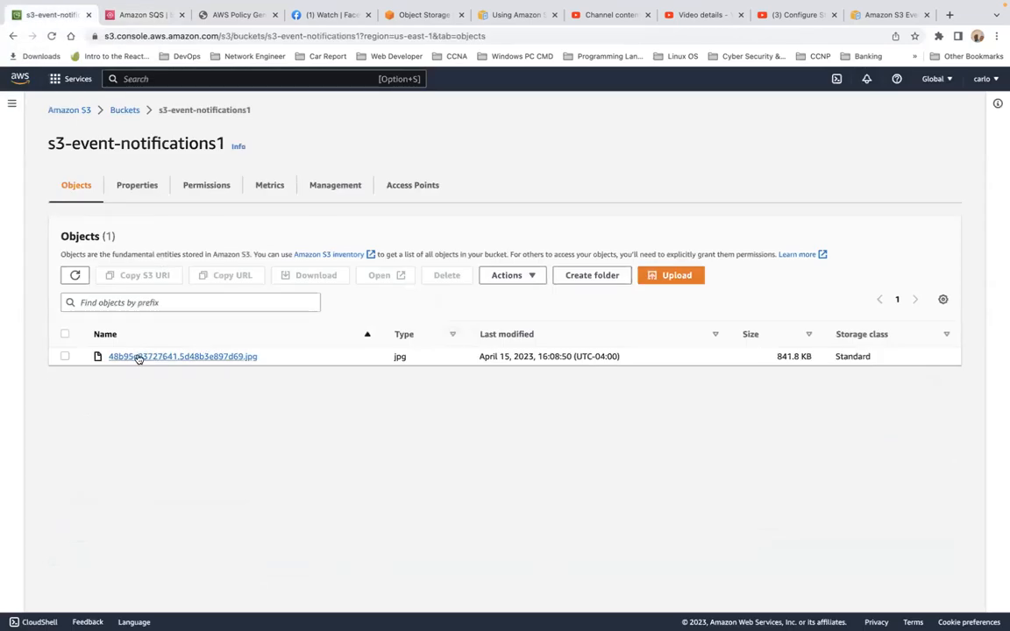
{"action": "left_click_drag", "start_coordinate": [163, 353], "coordinate": [257, 359]}
{"action": "key", "text": "cmd+c"}
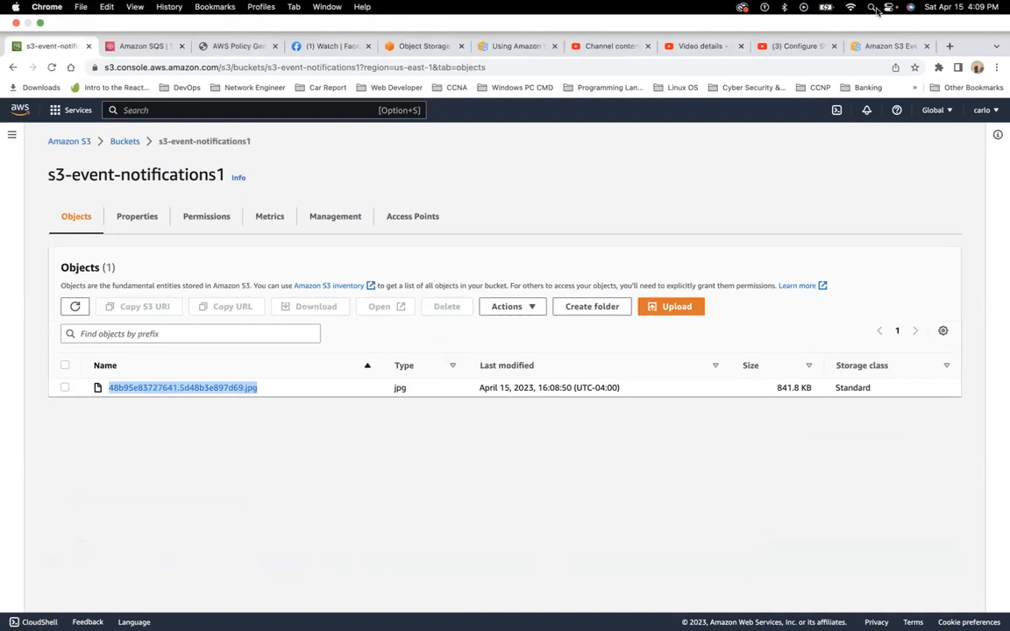
{"action": "left_click", "coordinate": [872, 8]}
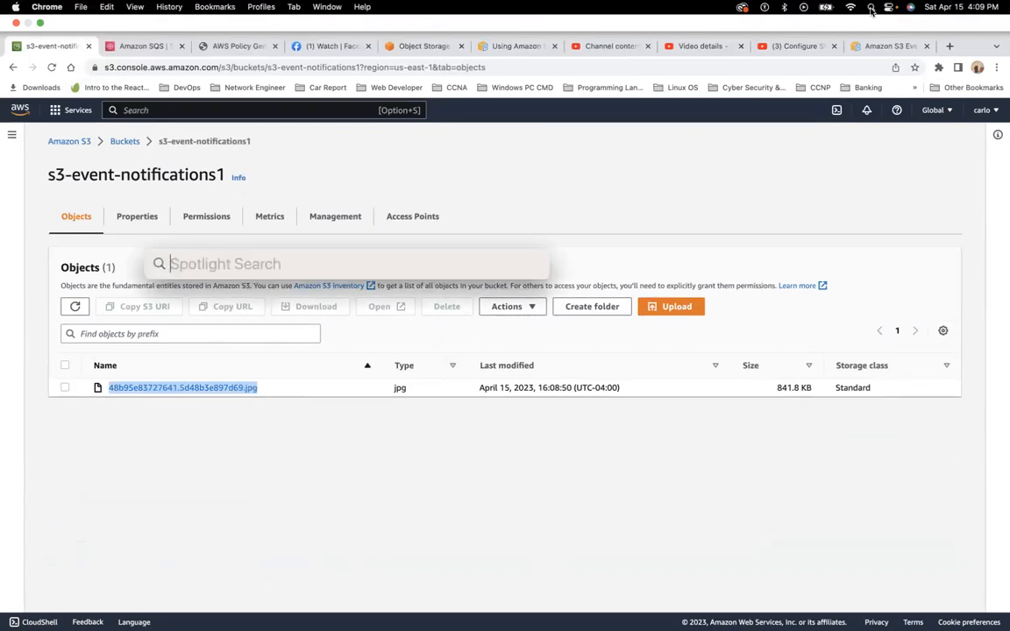
{"action": "type", "text": "notes.app"}
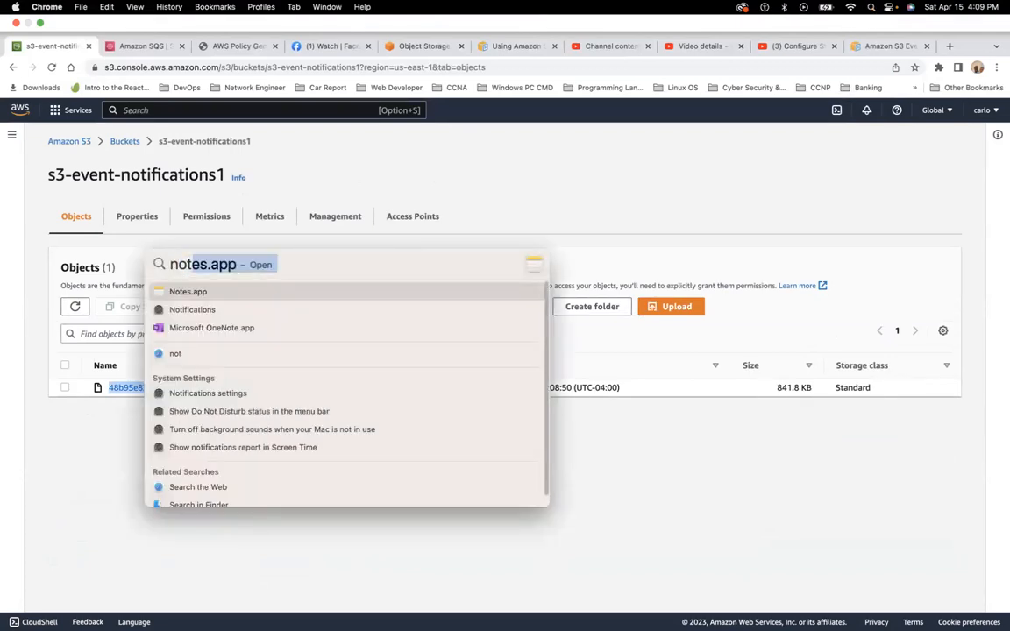
{"action": "key", "text": "Return"}
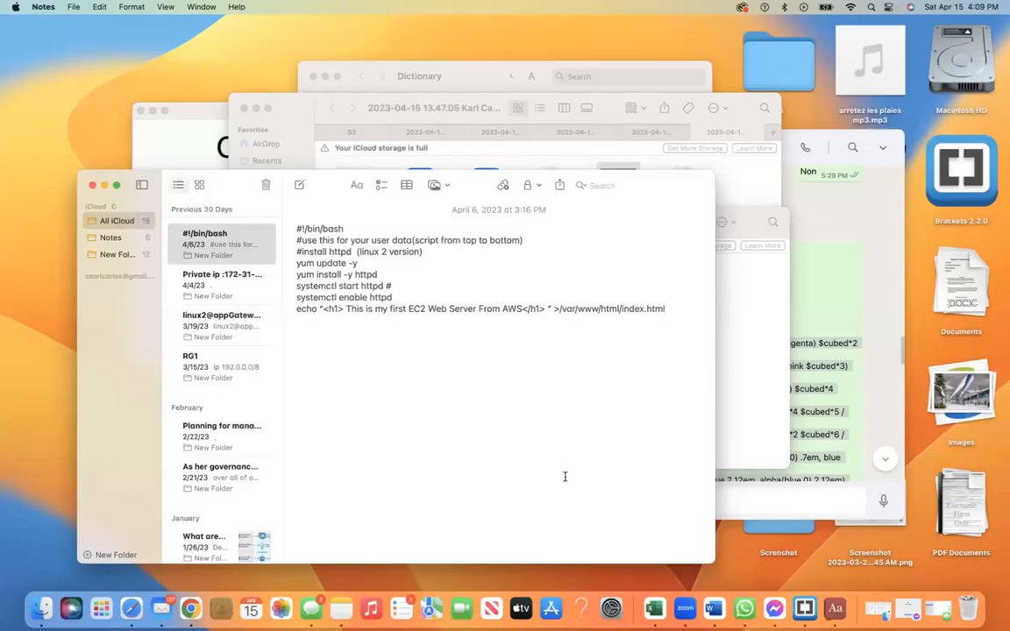
Paste the object name 48b95e83727641.5d48b3e897d69.jpg a few lines below the bash script in the note.
{"action": "left_click", "coordinate": [565, 477]}
{"action": "key", "text": "Return"}
{"action": "key", "text": "Return"}
{"action": "key", "text": "Return"}
{"action": "key", "text": "Return"}
{"action": "key", "text": "cmd+v"}
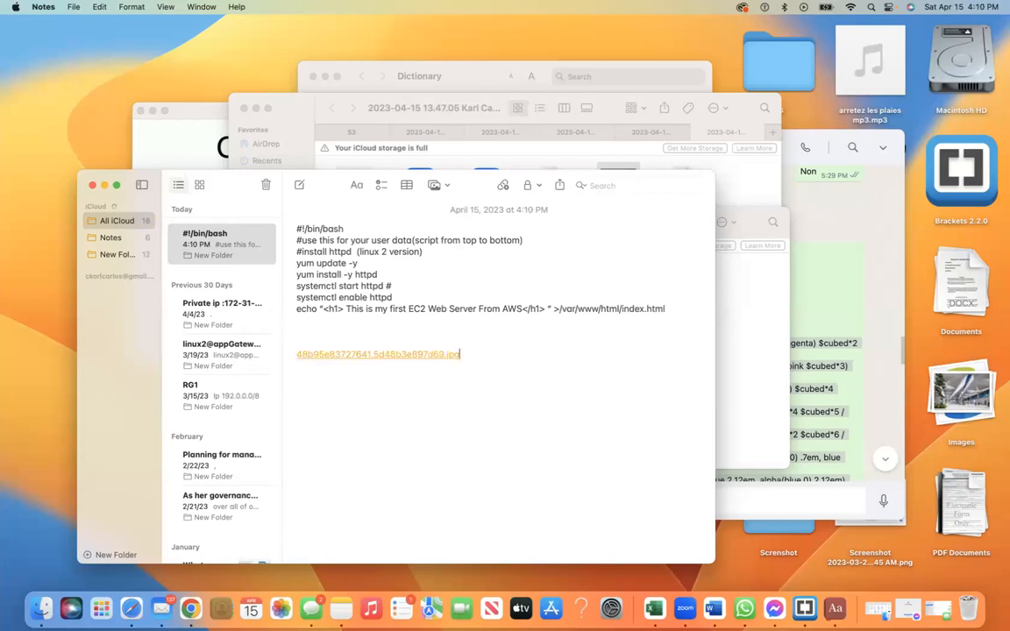
Copy the object key from the SQS message body in Chrome and paste it in Notes beneath the object name for comparison.
{"action": "key", "text": "ctrl+Right"}
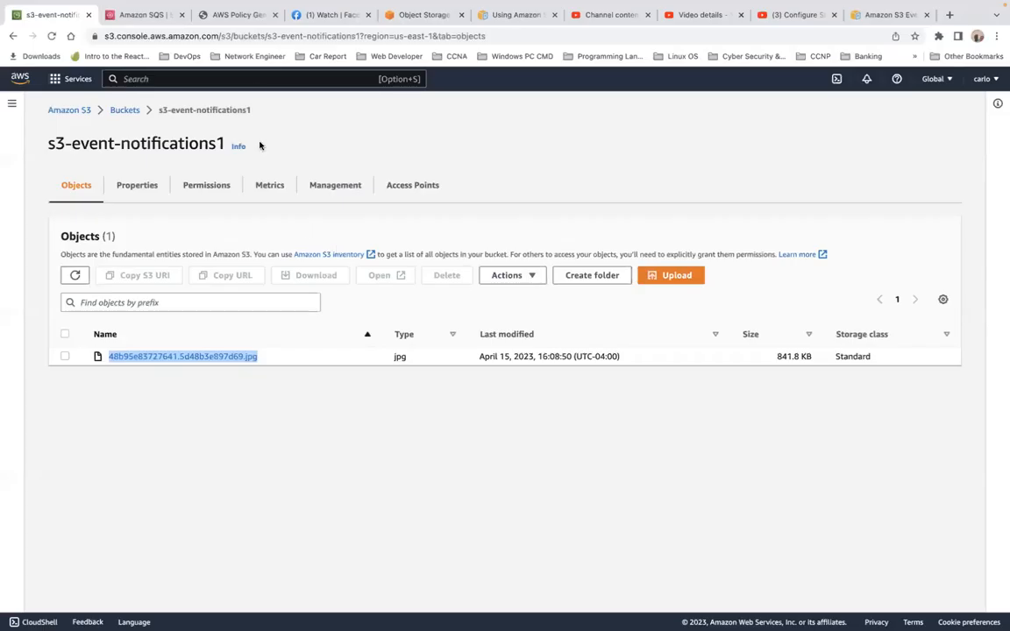
{"action": "left_click", "coordinate": [138, 17]}
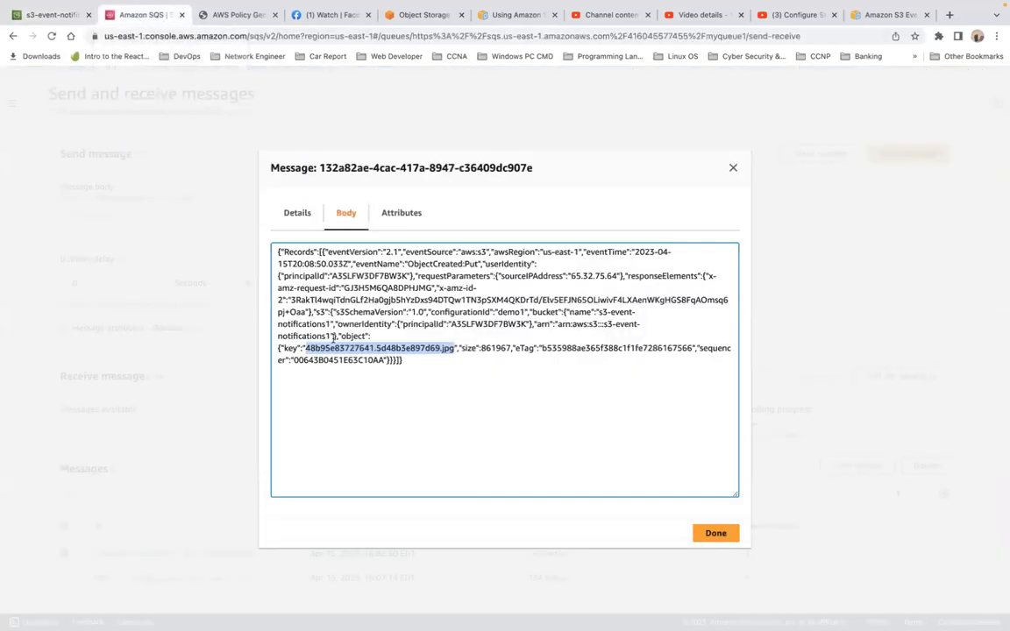
{"action": "right_click", "coordinate": [320, 348]}
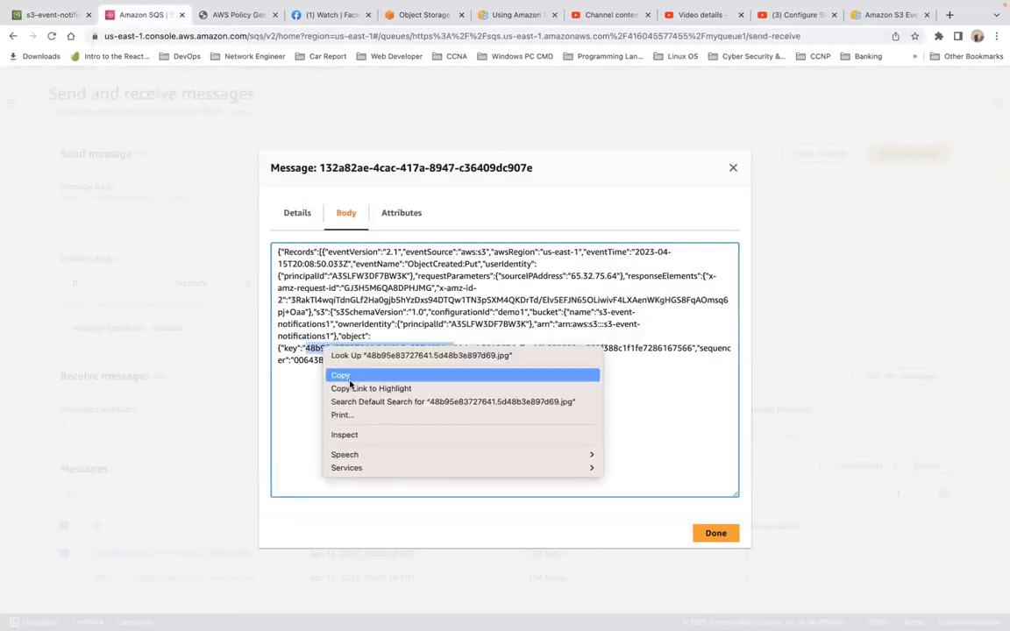
{"action": "left_click", "coordinate": [349, 377]}
{"action": "key", "text": "super+Tab"}
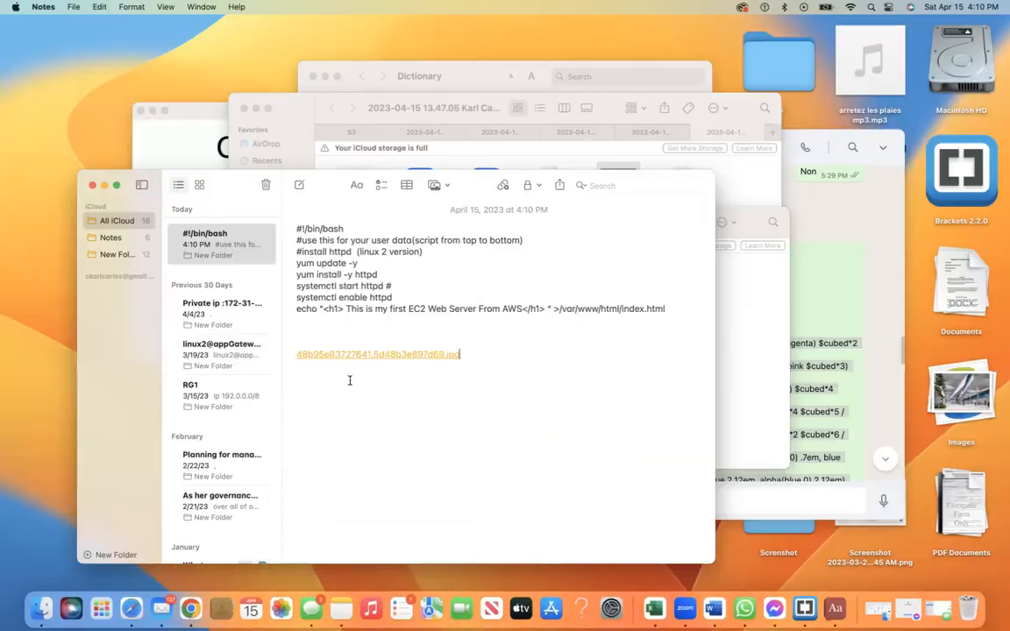
{"action": "key", "text": "Return"}
{"action": "key", "text": "super+v"}
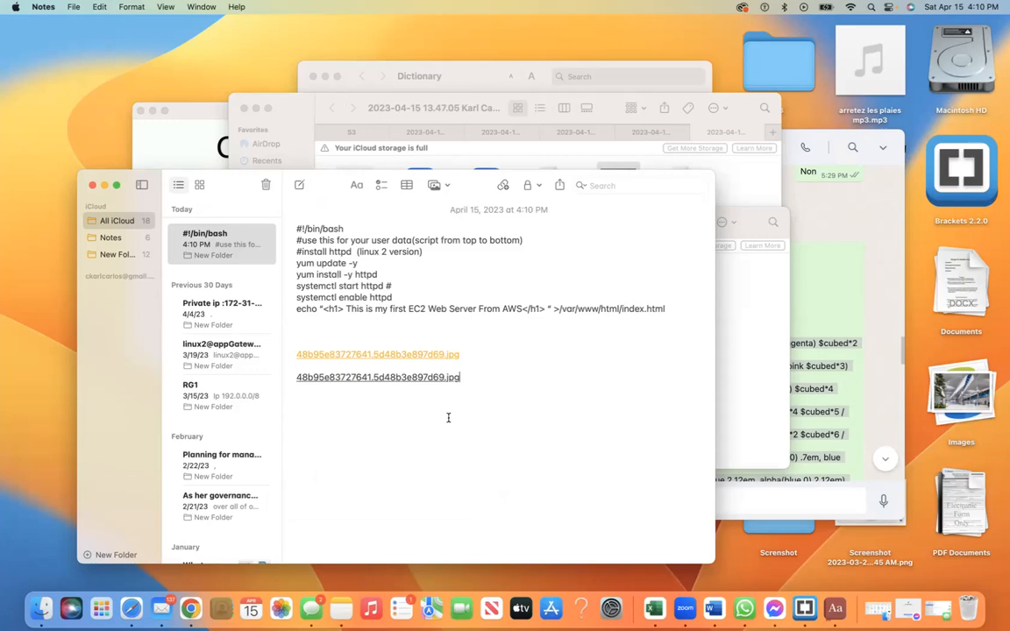
Switch back to Chrome, close the SQS message and return to the object list of the s3-event-notifications1 bucket.
{"action": "key", "text": "super+Tab"}
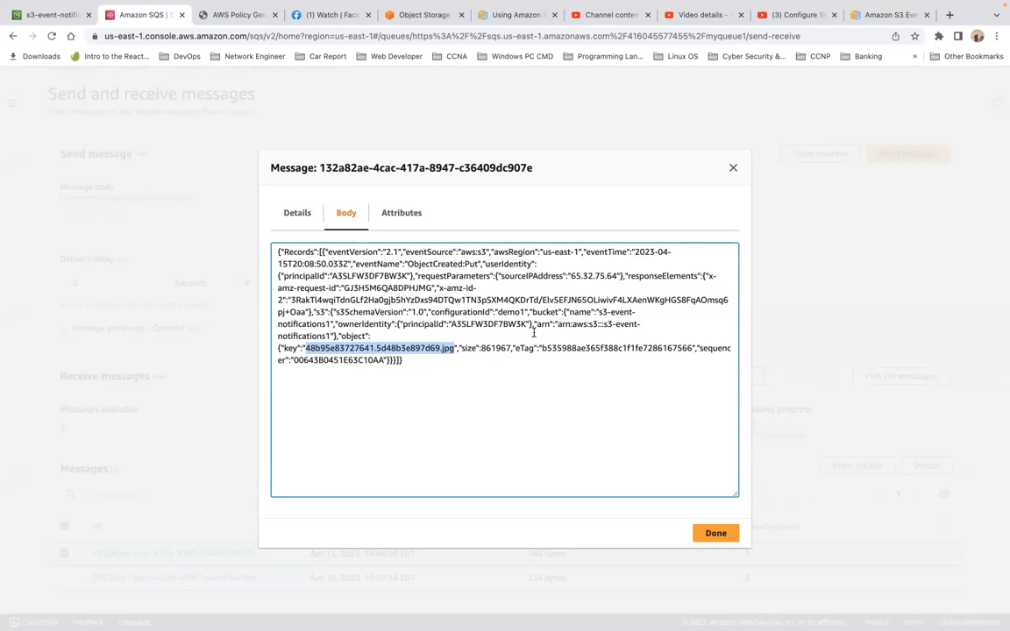
{"action": "left_click", "coordinate": [711, 533]}
{"action": "scroll", "coordinate": [600, 480], "scroll_direction": "down", "scroll_amount": 1}
{"action": "scroll", "coordinate": [600, 480], "scroll_direction": "up", "scroll_amount": 1}
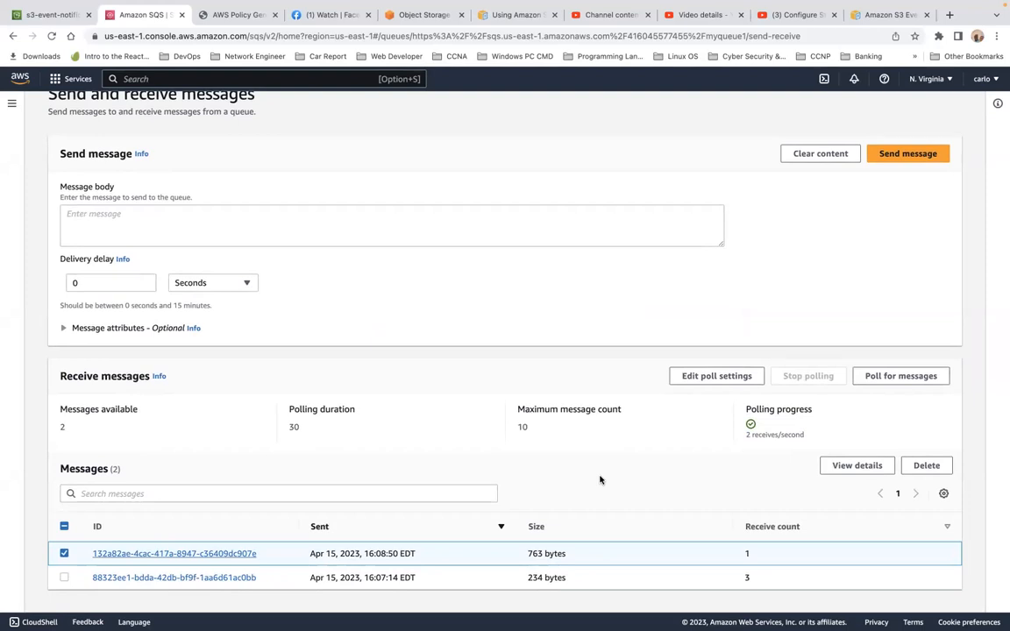
{"action": "scroll", "coordinate": [565, 477], "scroll_direction": "down", "scroll_amount": 1}
{"action": "scroll", "coordinate": [565, 476], "scroll_direction": "up", "scroll_amount": 1}
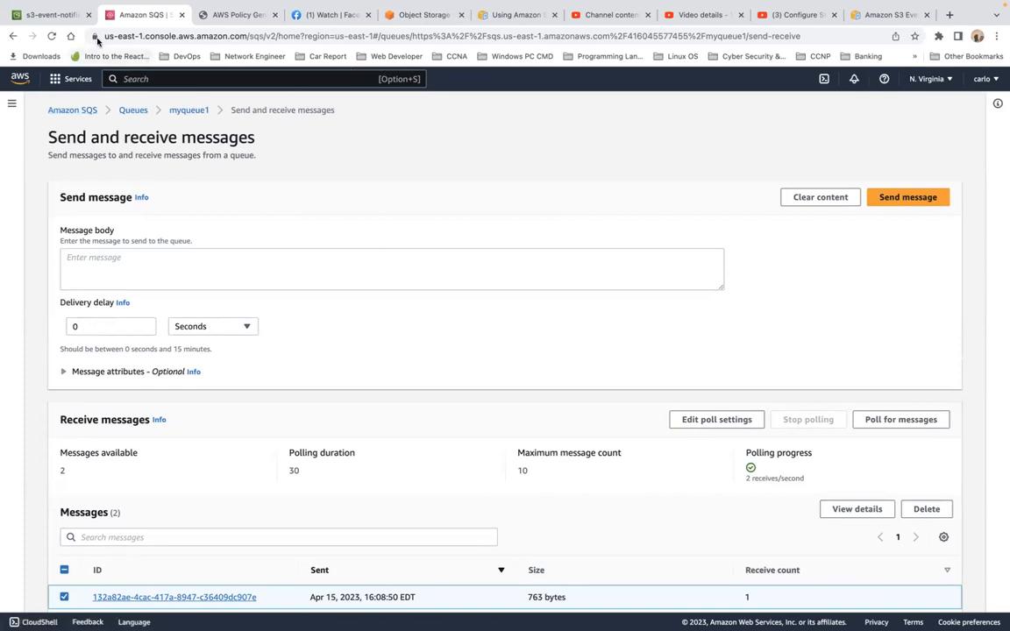
{"action": "left_click", "coordinate": [62, 15]}
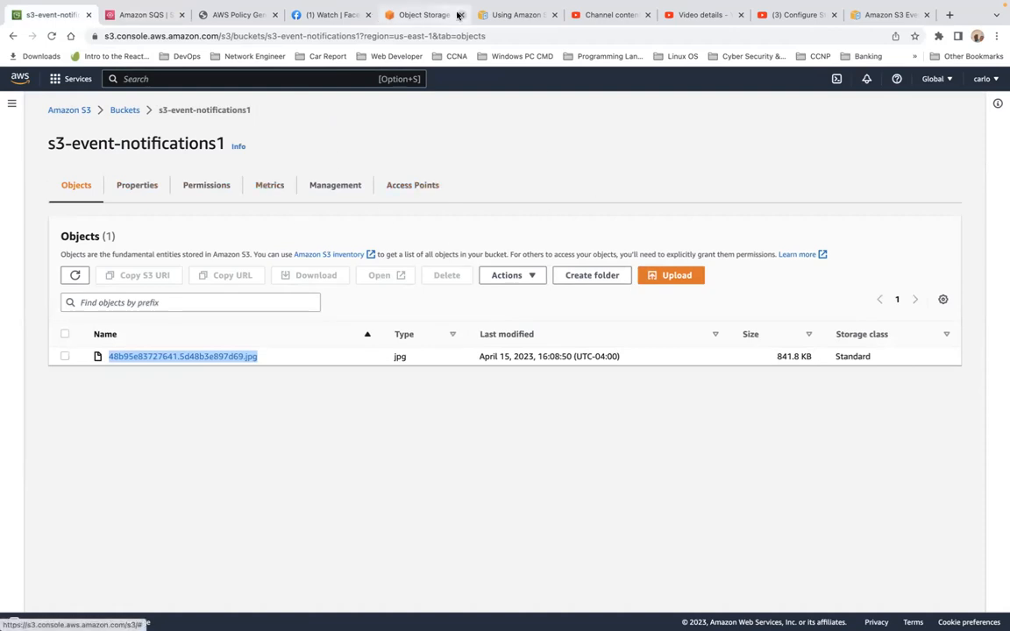
{"action": "mouse_move", "coordinate": [559, 23]}
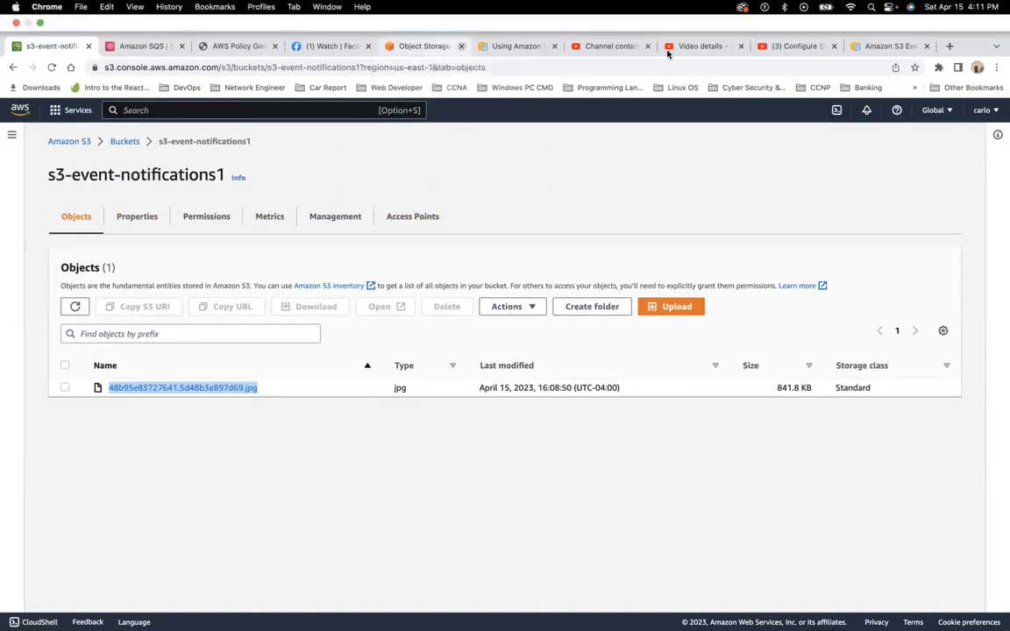